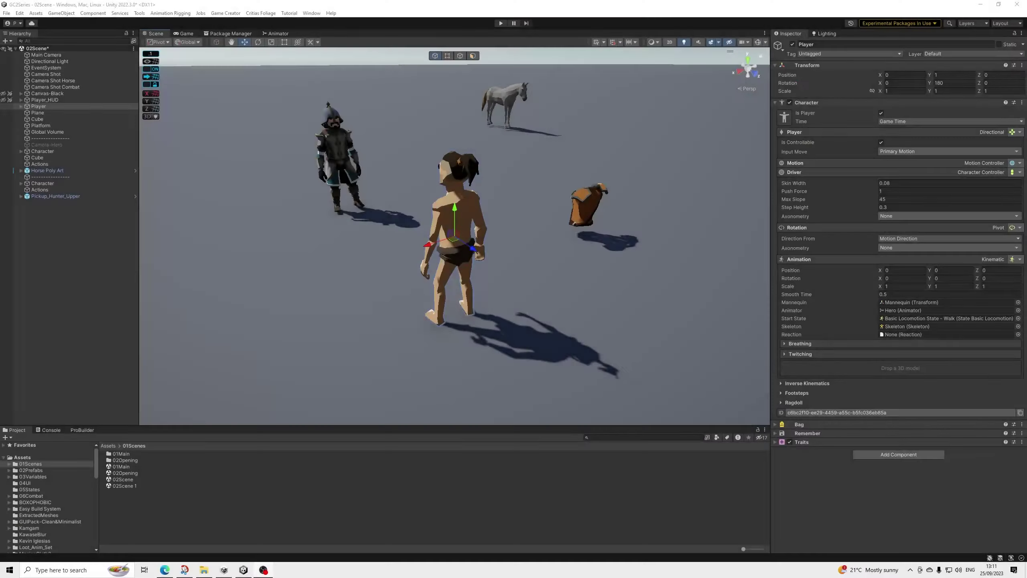
- Create a new scene named 02Map in the 01Scenes folder
scroll(511, 309, down, 4)
mouse_move(357, 259)
alt+mouse_down()
mouse_move(430, 257)
mouse_move(352, 257)
alt+mouse_up()
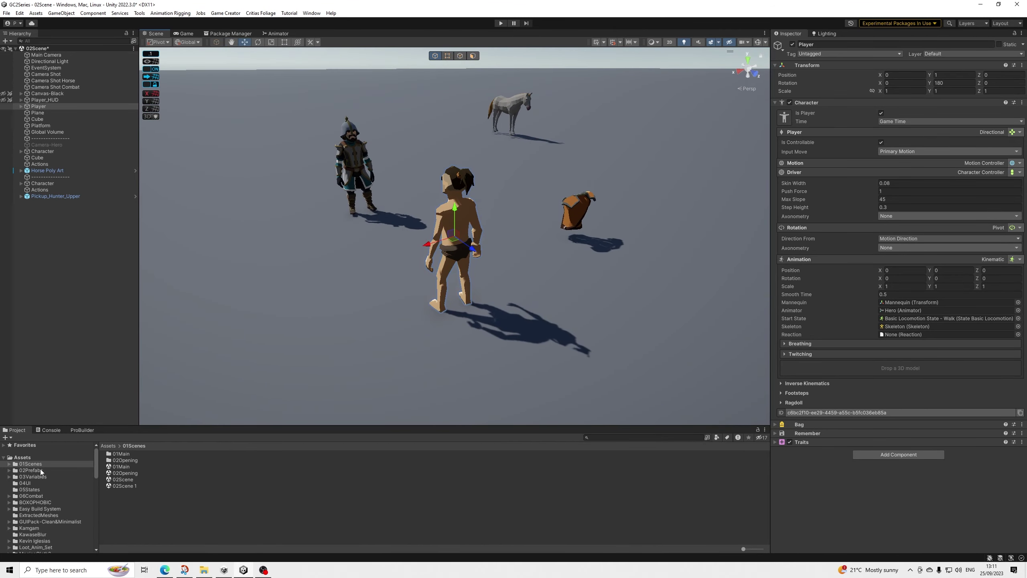
right_click(123, 508)
mouse_move(202, 276)
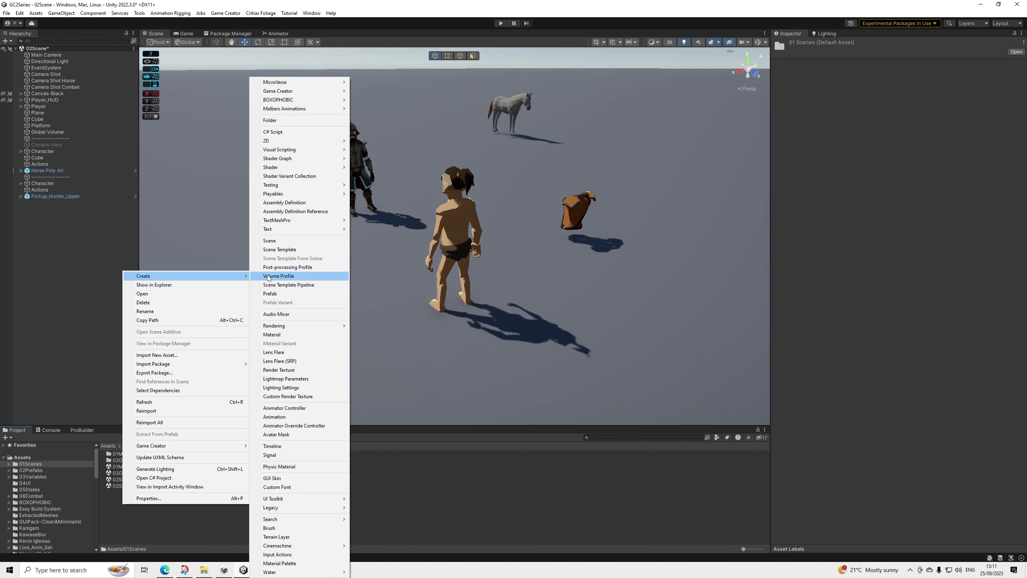
click(287, 241)
text(02Map)
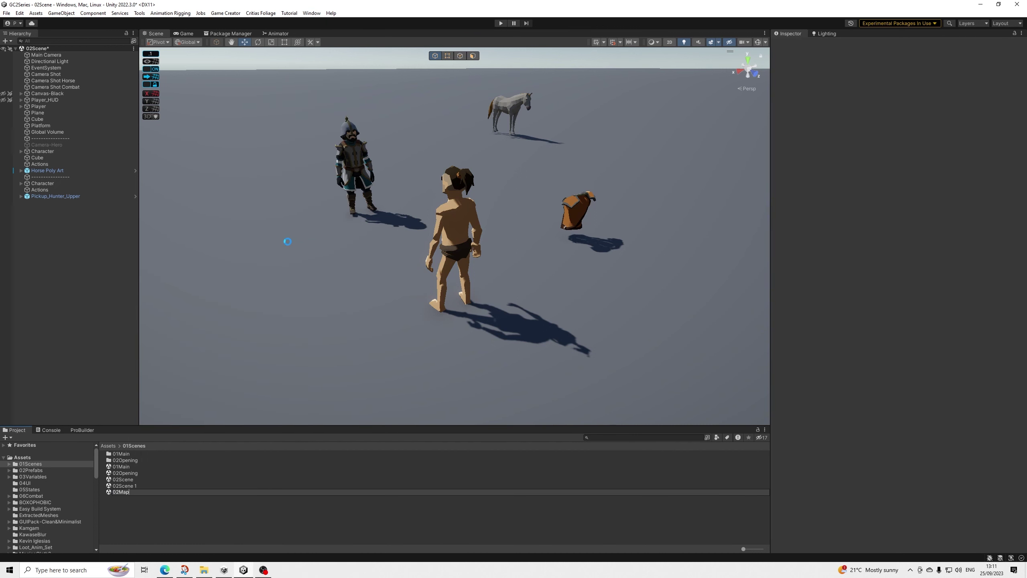
key(Return)
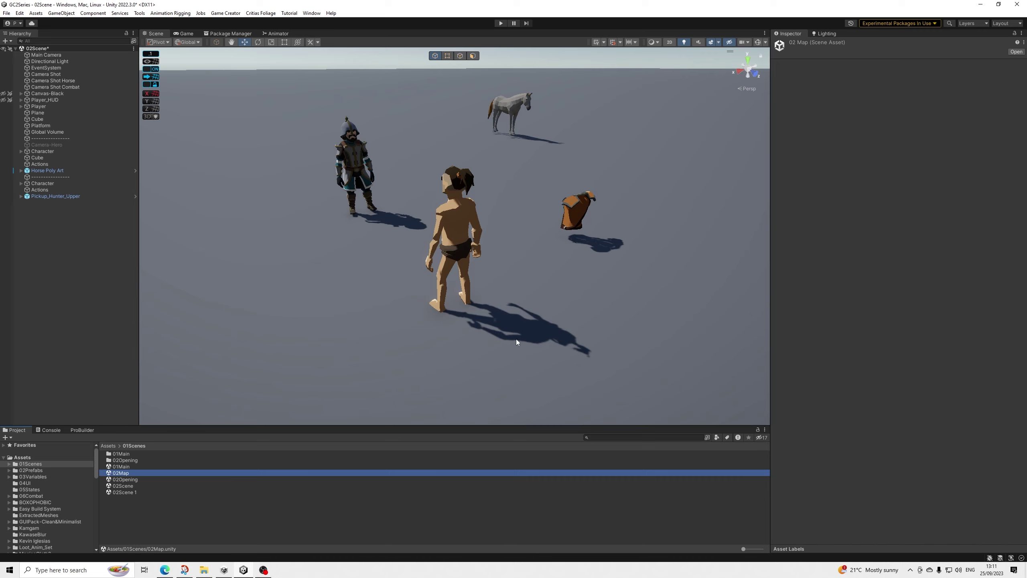
- Open the 02Map scene, saving the changes made to the 02Scene scene
alt+drag(521, 211, 689, 200)
right_drag(689, 199, 511, 197)
scroll(499, 199, up, 3)
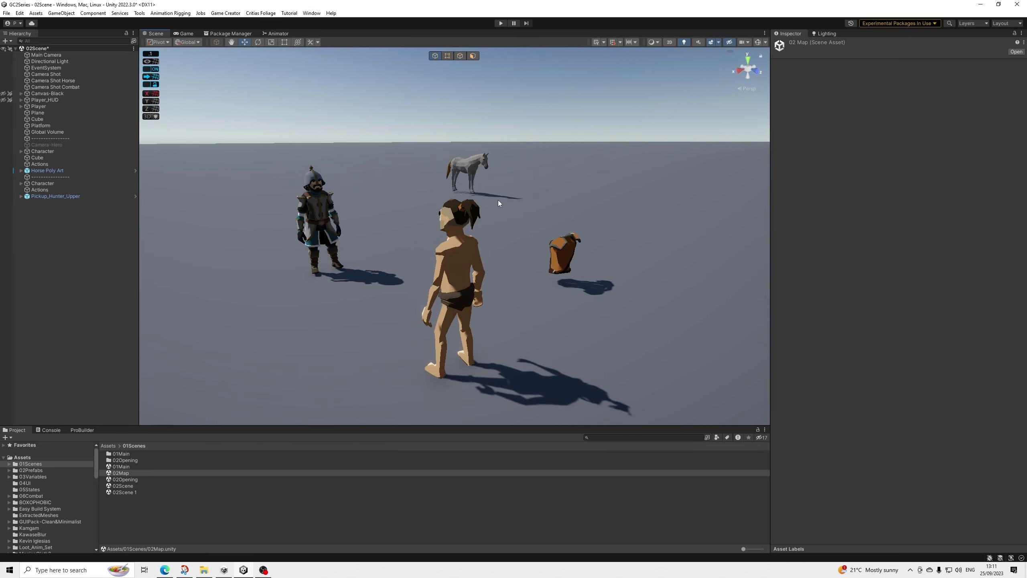
alt+drag(290, 226, 294, 230)
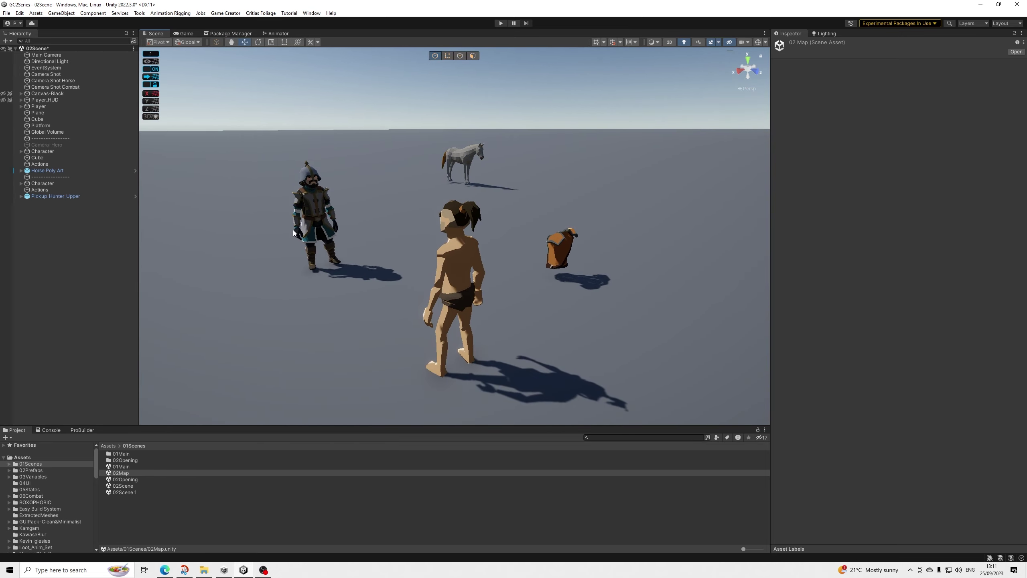
double_click(121, 473)
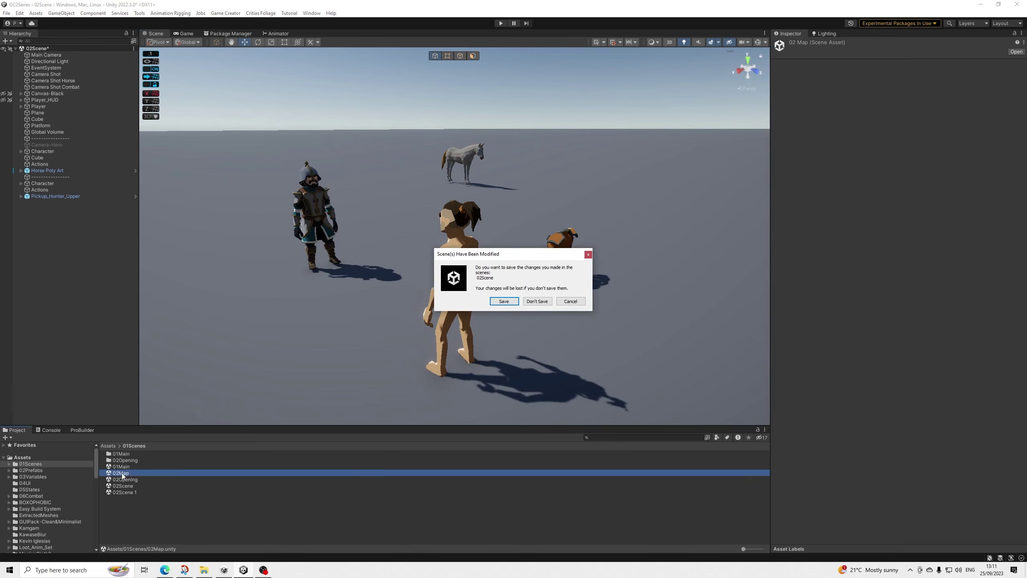
click(517, 303)
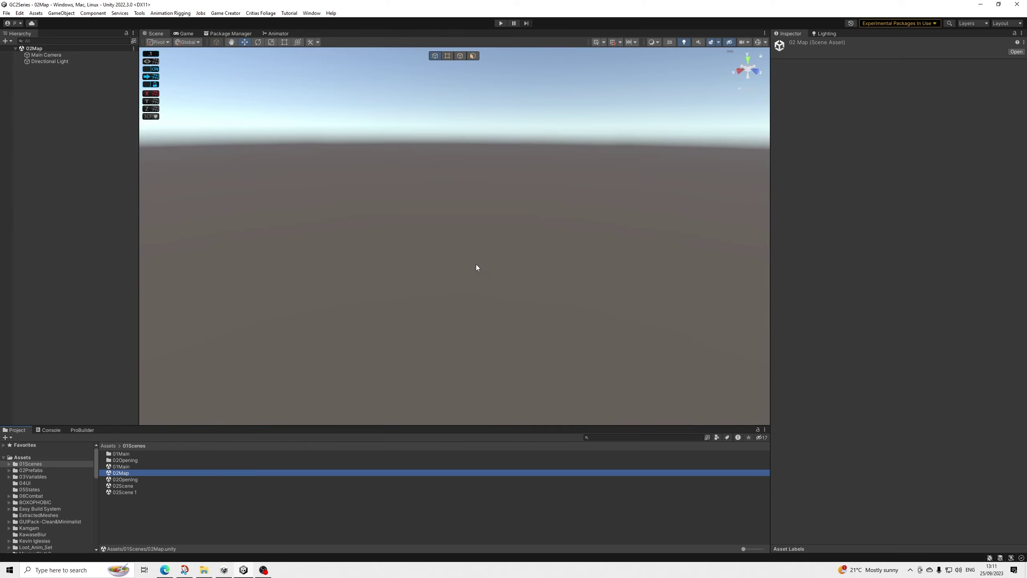
- Open the MicroVerse Browser, dock it beside the ProBuilder window, and show the MicroVerse-Examples height stamps
mouse_move(470, 226)
right_down()
mouse_move(606, 213)
mouse_move(489, 227)
right_up()
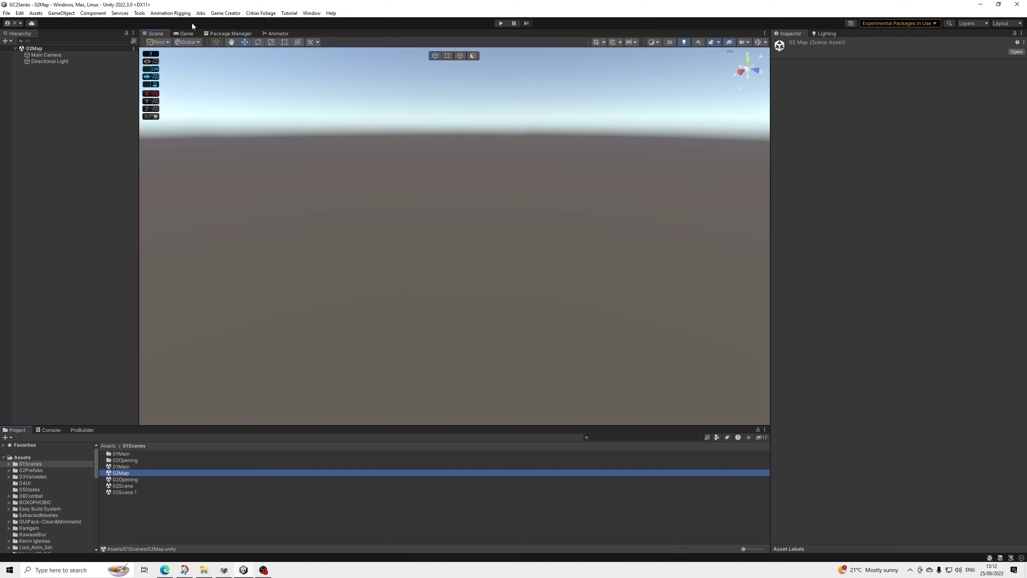
click(216, 15)
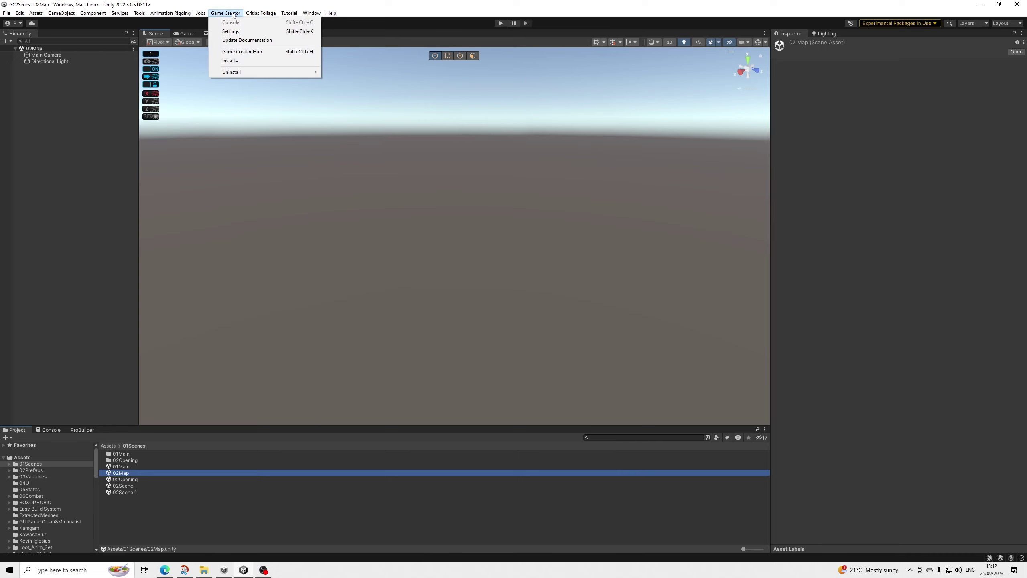
mouse_move(311, 14)
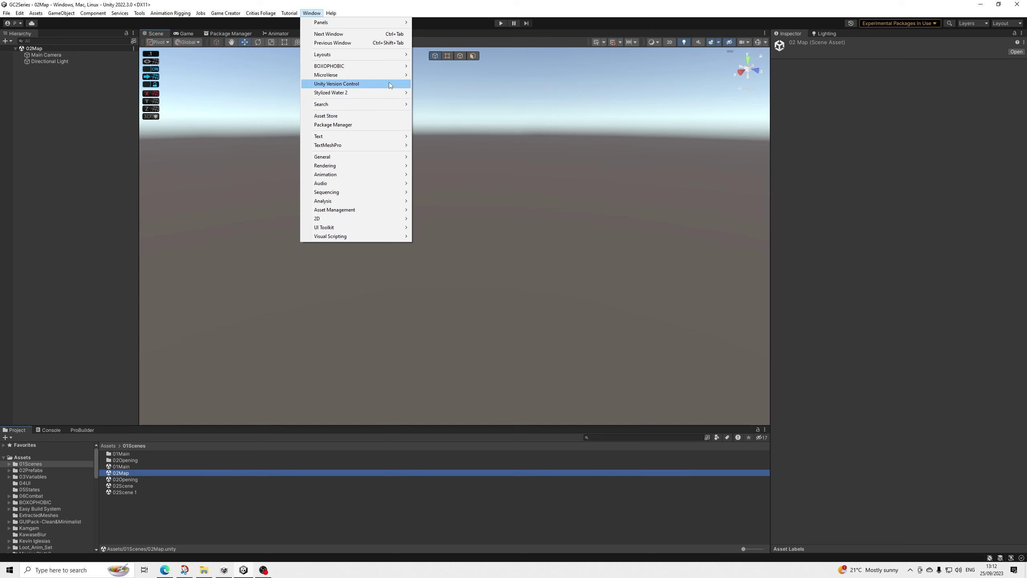
click(416, 77)
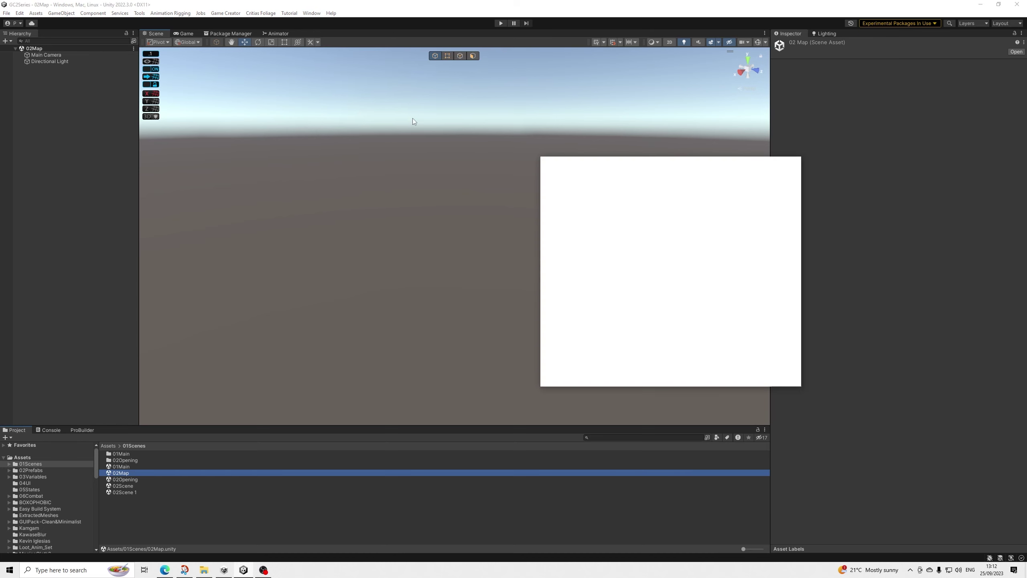
drag(88, 425, 119, 430)
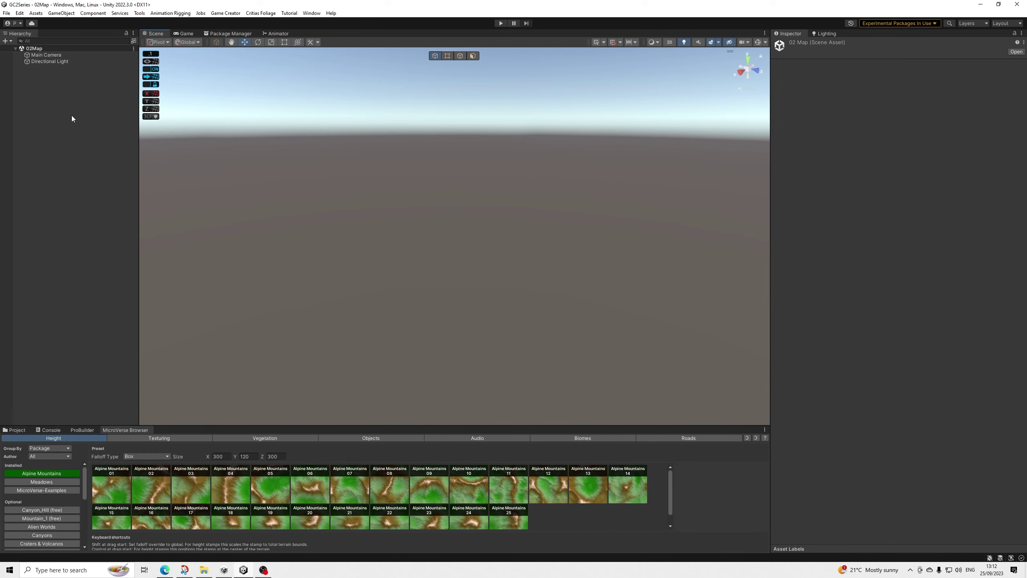
click(41, 490)
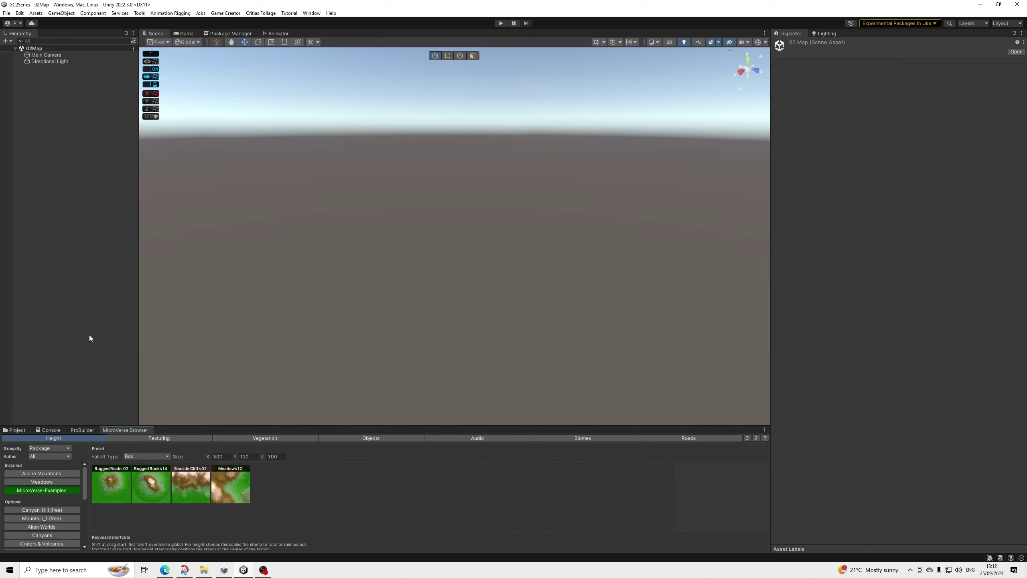
- Add a MicroVerse object with a terrain to the 02Map scene
right_click(72, 186)
mouse_move(123, 376)
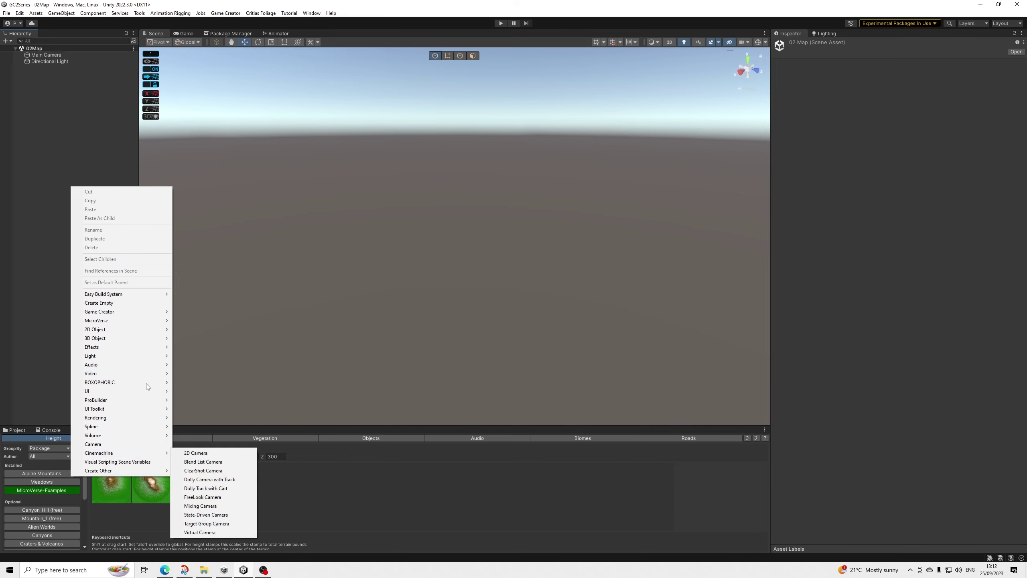
mouse_move(154, 320)
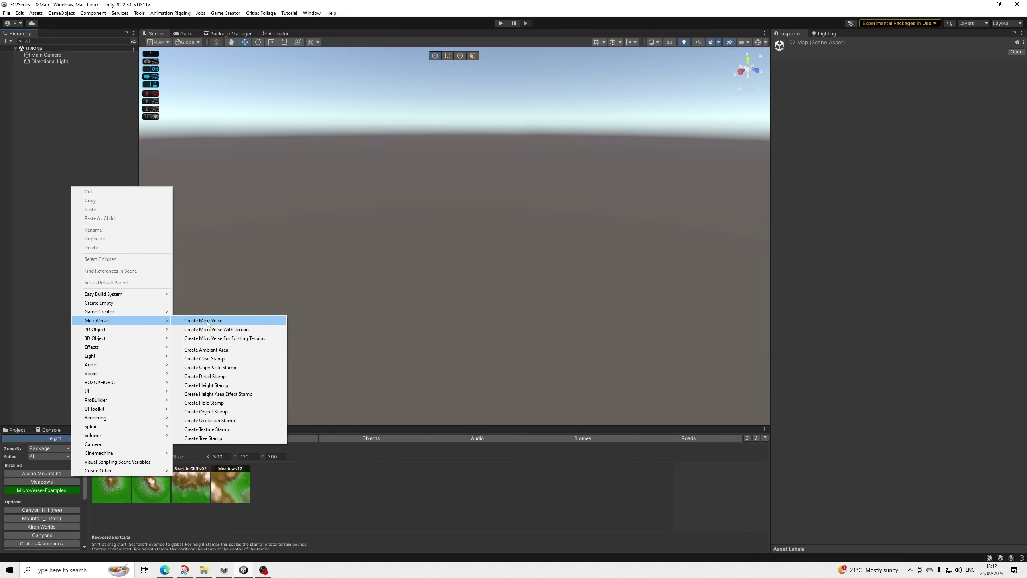
click(212, 329)
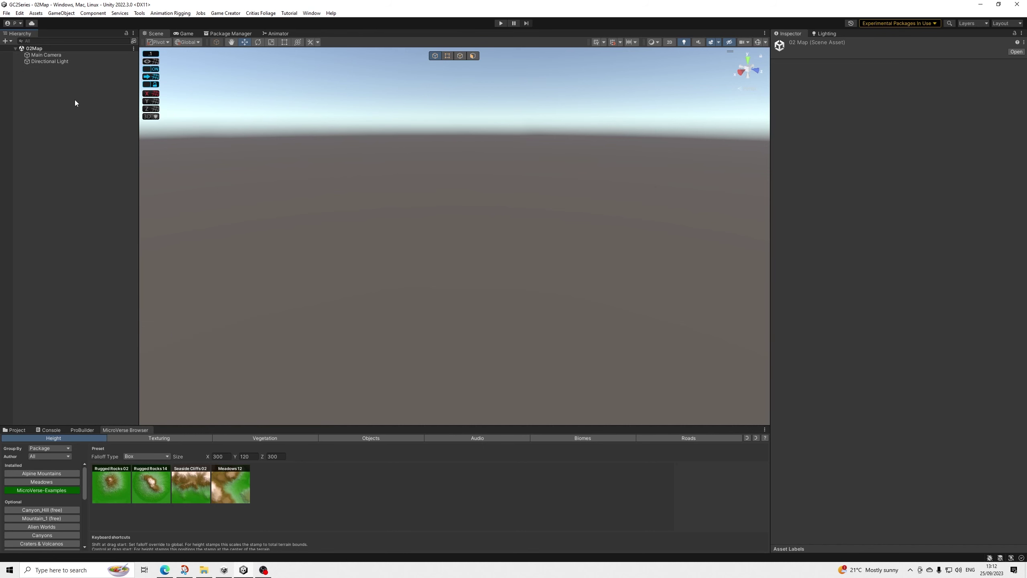
- Examine the extent of the new terrain in the scene from several distances and angles
click(65, 131)
scroll(362, 277, down, 2)
scroll(386, 315, down, 4)
alt+drag(387, 335, 577, 254)
middle_drag(576, 253, 38, 497)
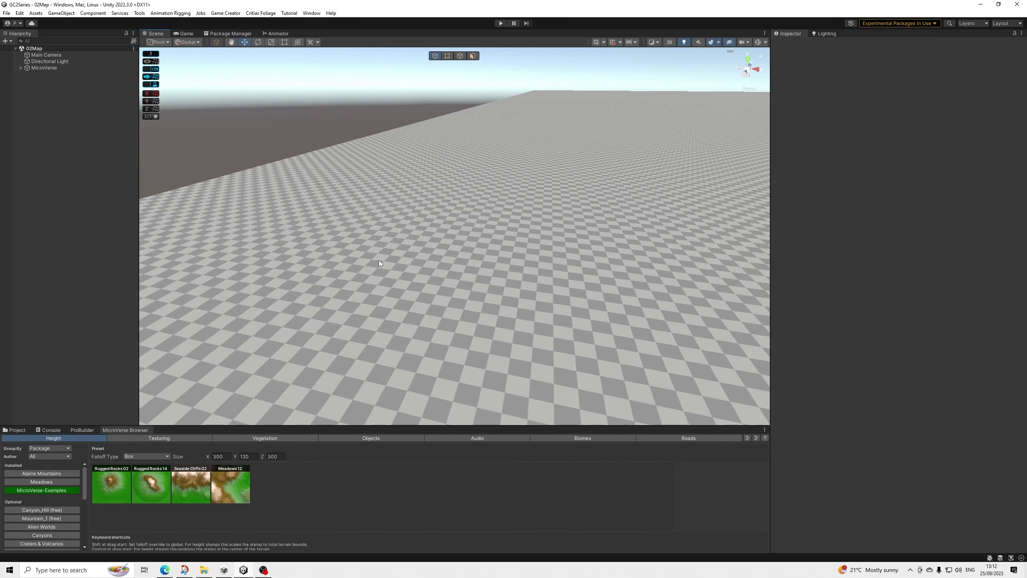
scroll(379, 261, down, 10)
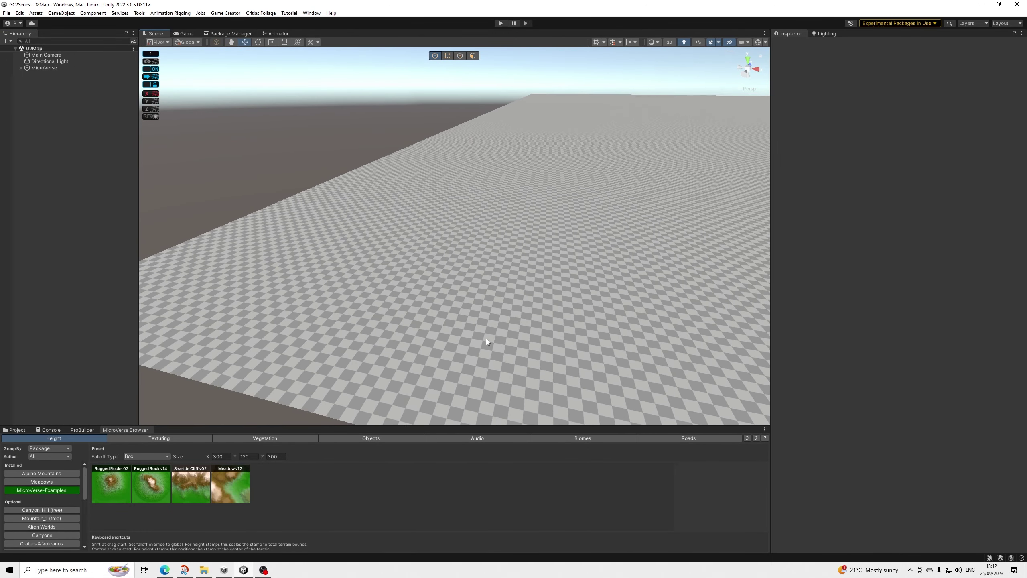
scroll(486, 338, down, 5)
scroll(480, 311, down, 2)
middle_drag(544, 282, 388, 380)
alt+drag(380, 271, 465, 267)
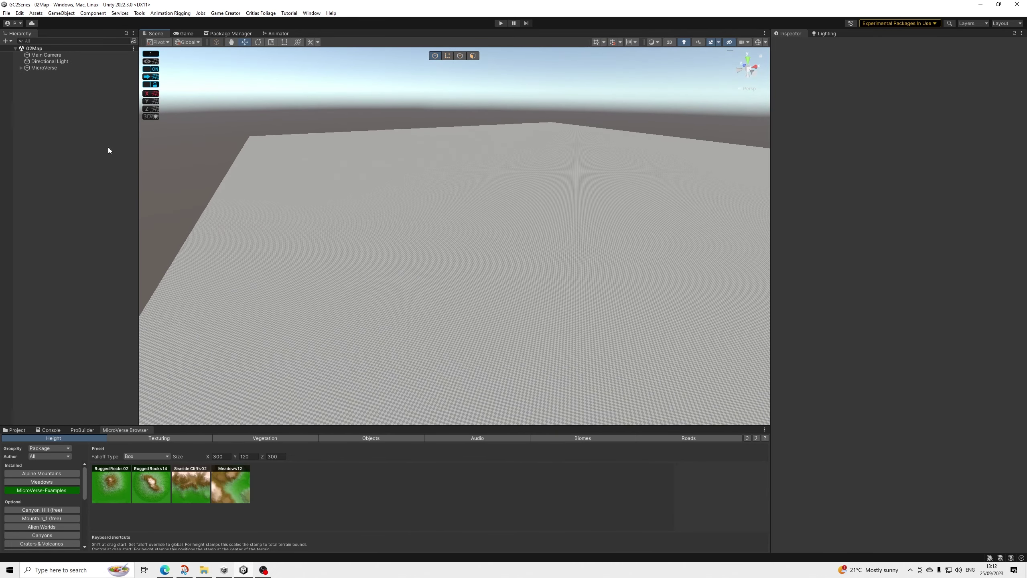
- Set the Terrain object's width and length to 4000 and its detail resolution to 4032
click(18, 69)
click(20, 68)
click(44, 74)
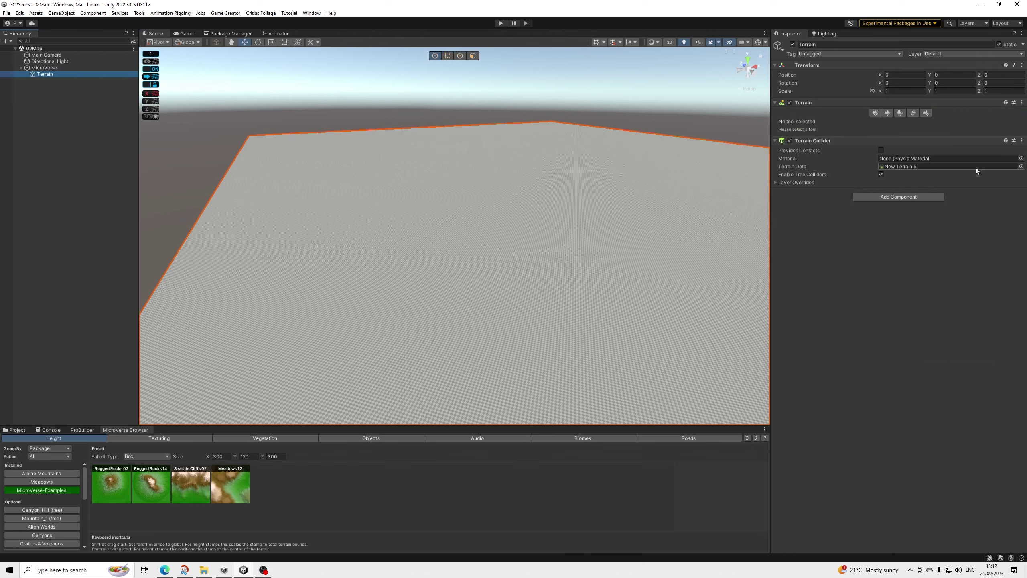
click(926, 112)
click(897, 364)
text(4000)
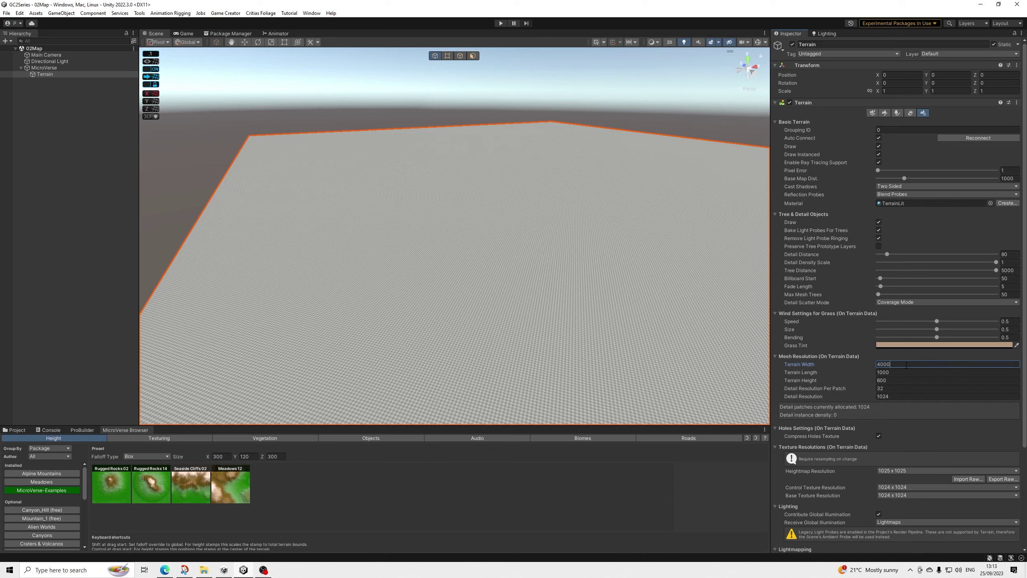
key(Tab)
text(40)
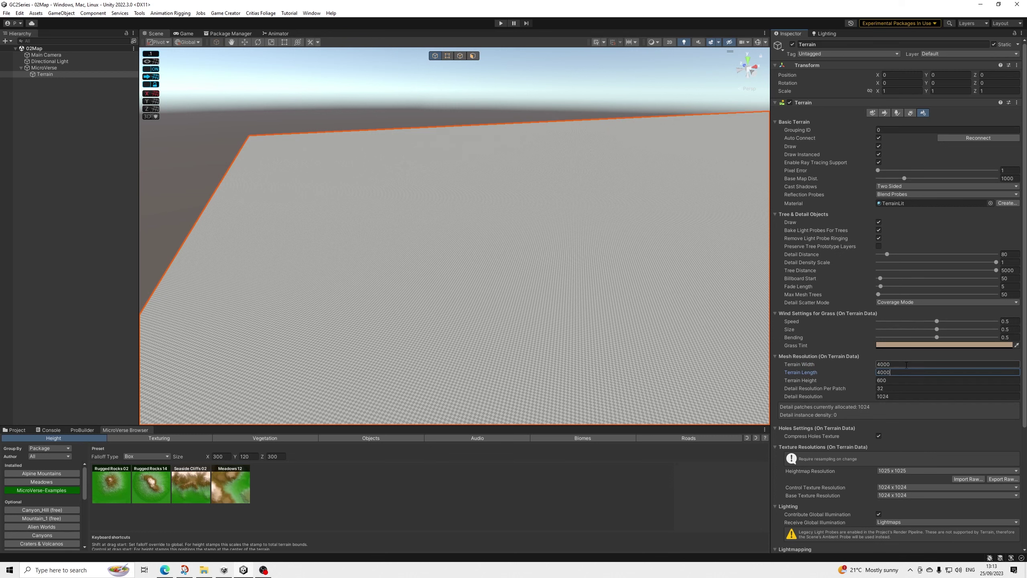
text(00)
key(Return)
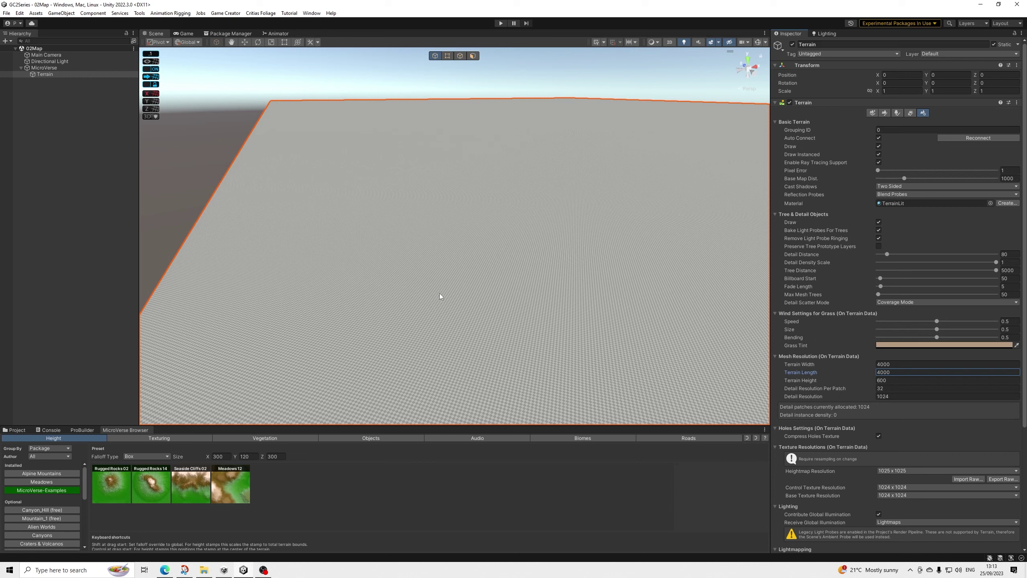
click(891, 397)
text(403)
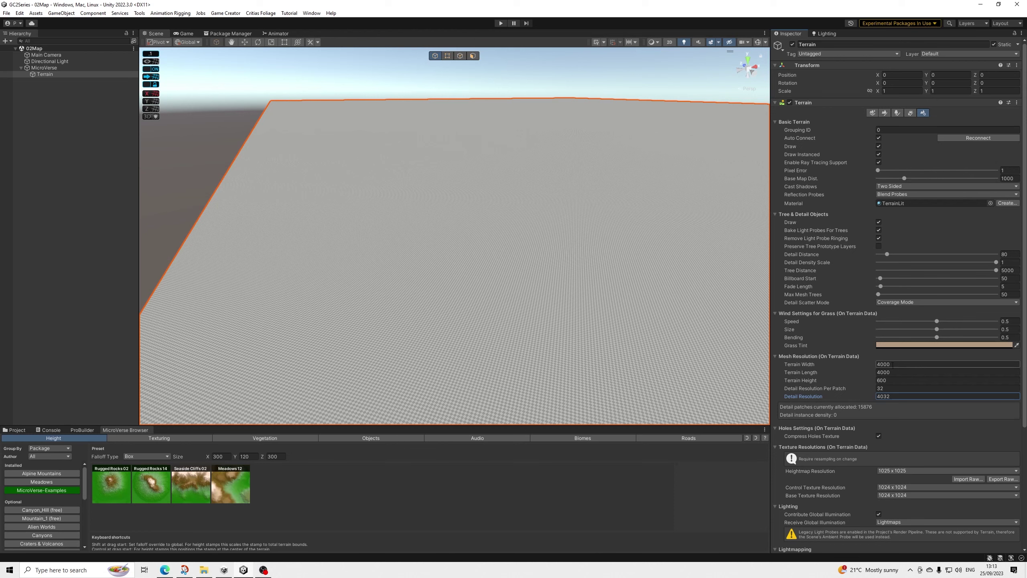
- Set the MicroVerse object's HeightMap resolution to 2049 x 2049
click(63, 69)
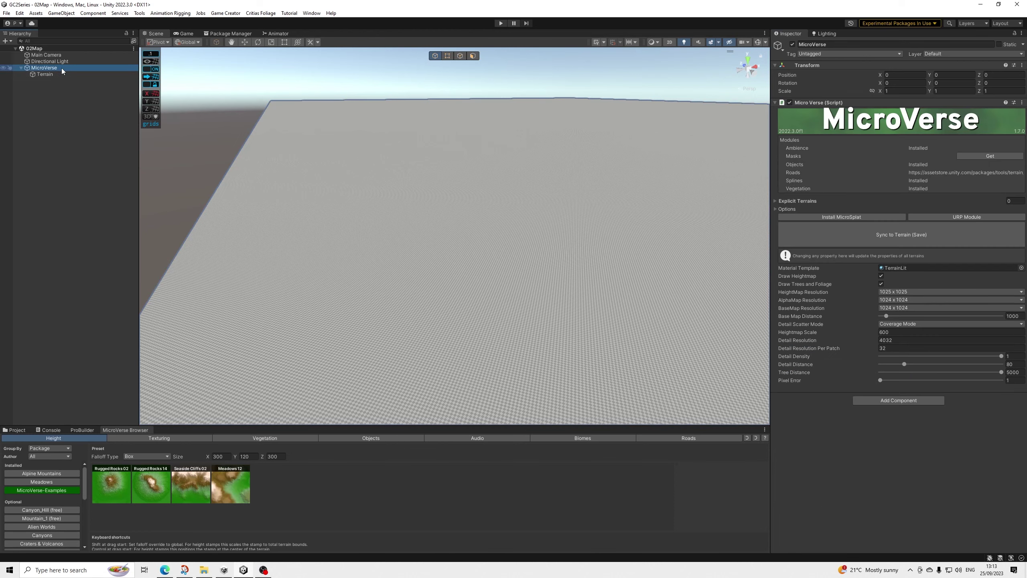
click(928, 292)
click(915, 363)
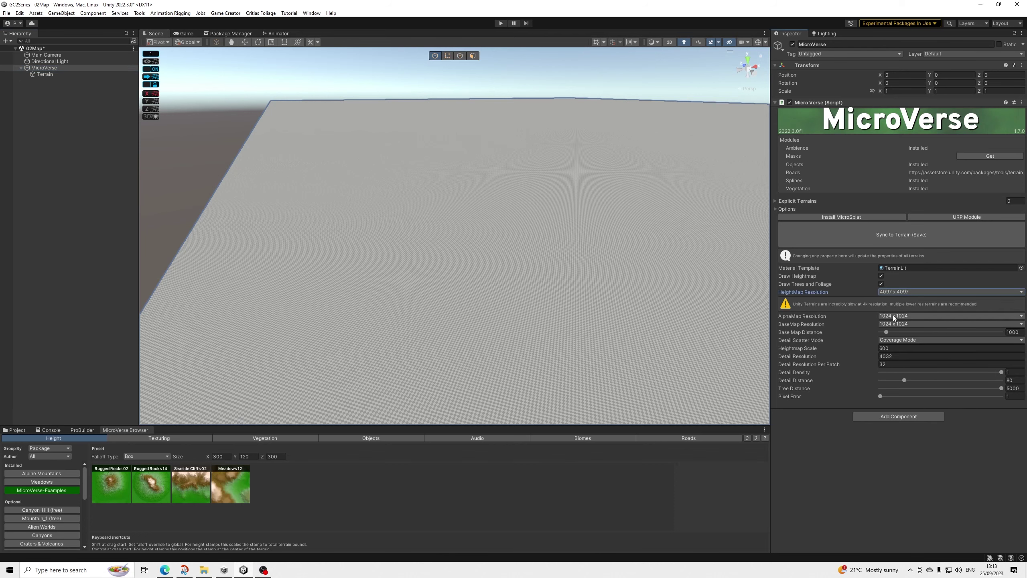
click(902, 290)
click(904, 354)
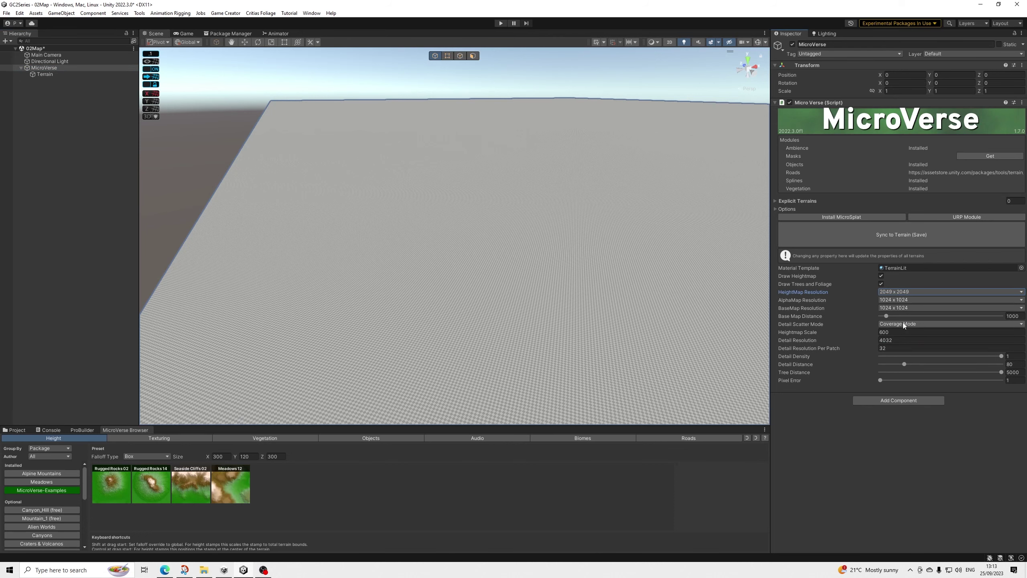
- Set the MicroVerse object's AlphaMap and BaseMap resolutions to 2048 x 2048
click(903, 301)
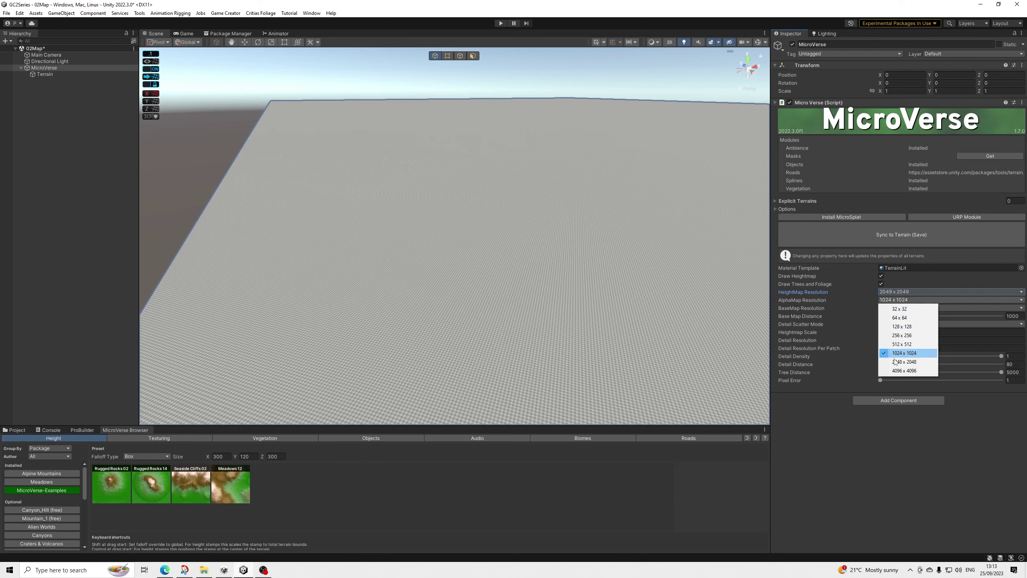
click(905, 361)
click(902, 308)
click(905, 362)
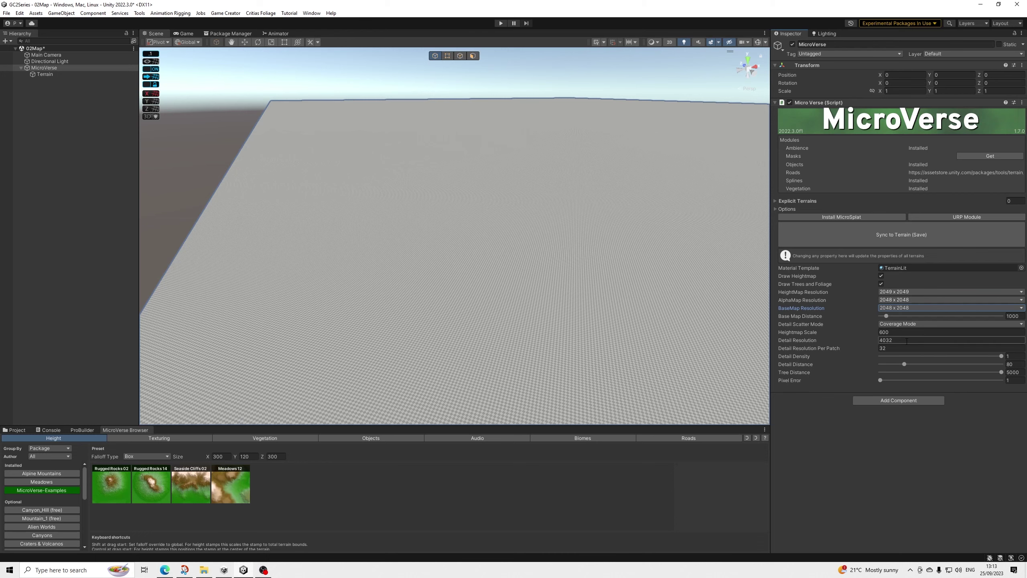
- Place the Meadows 12 height stamp near the middle of the terrain
scroll(574, 291, down, 8)
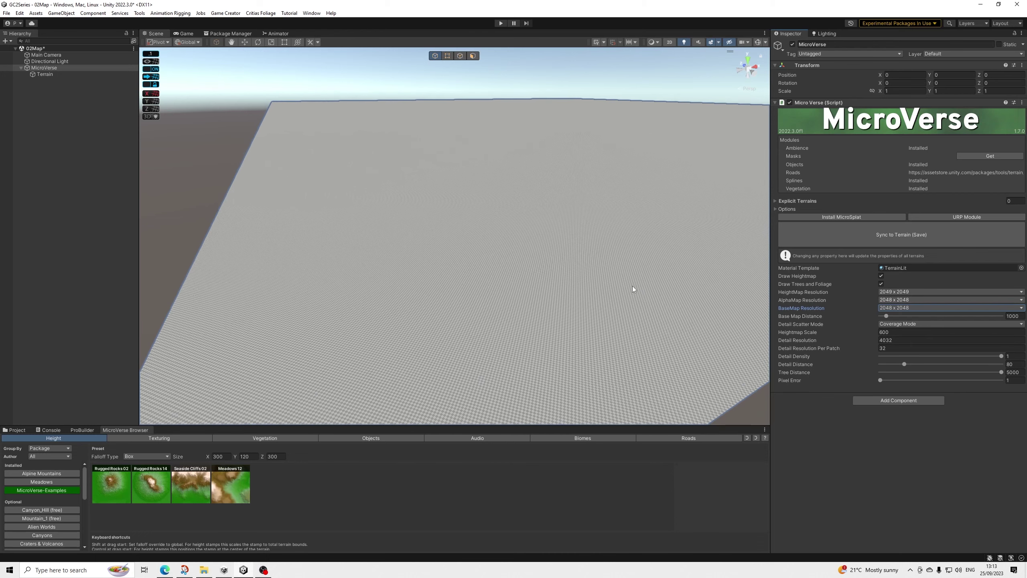
alt+drag(686, 291, 623, 439)
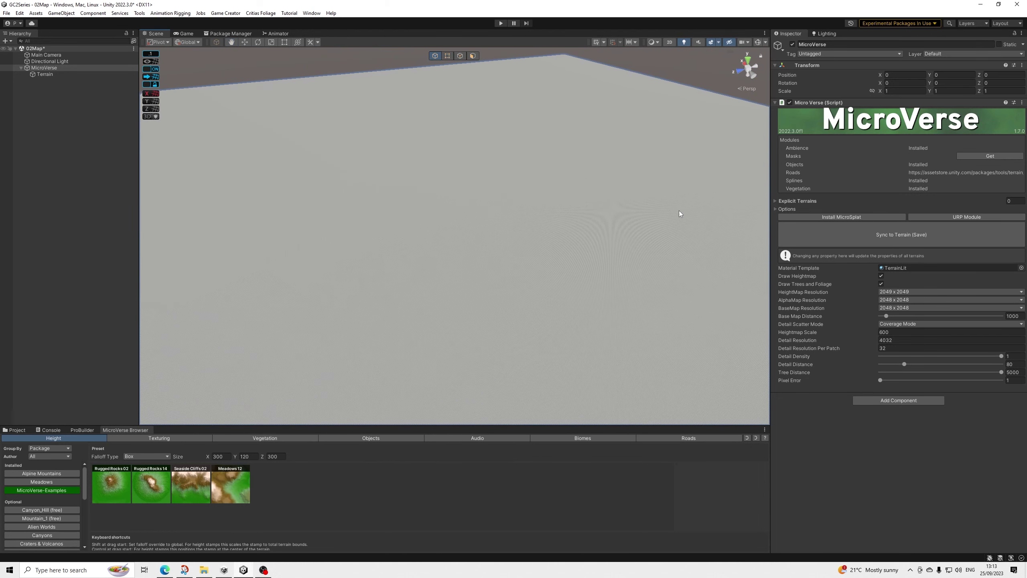
scroll(456, 279, down, 12)
alt+drag(469, 274, 504, 267)
scroll(462, 279, up, 4)
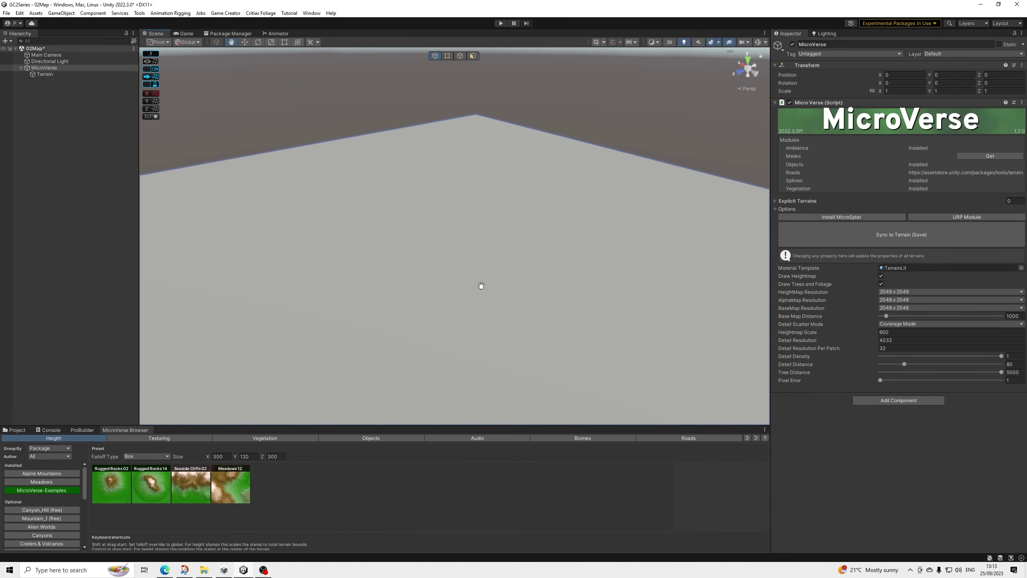
drag(228, 502, 448, 287)
- Scale the Meadows 12 height stamp to 4000 in X, 240 in Y and 4000 in Z
click(906, 91)
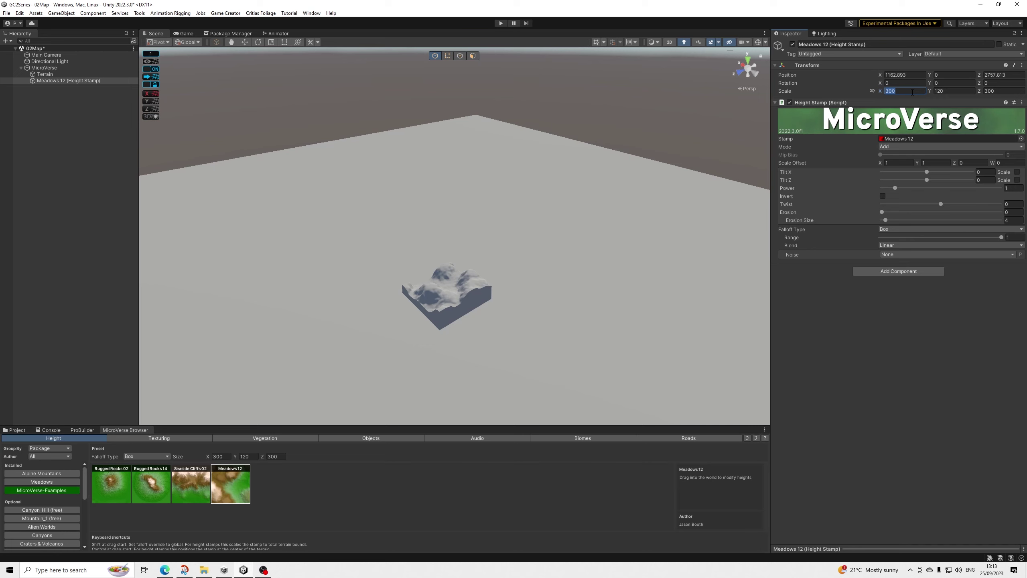
text(4000)
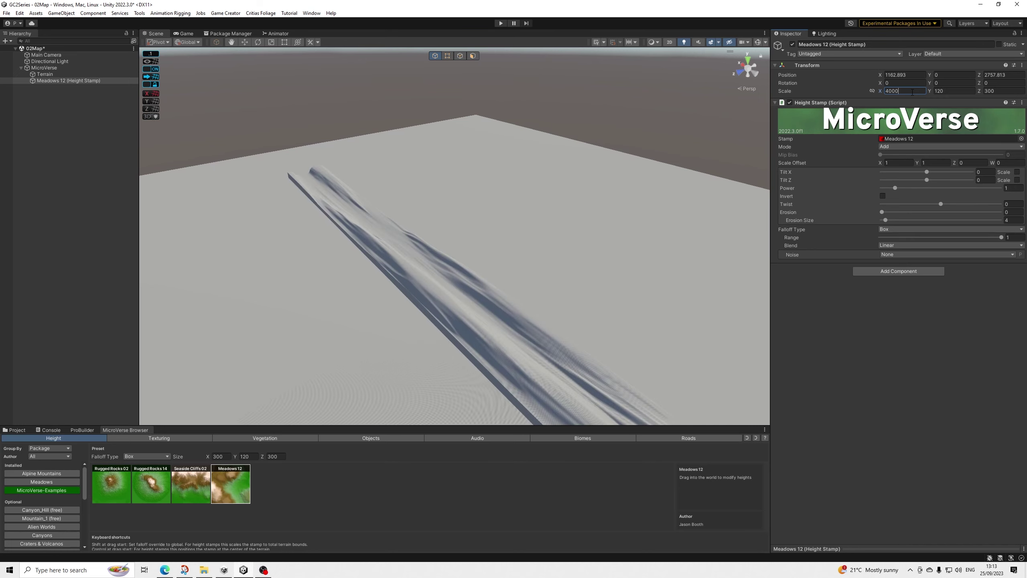
key(Tab)
key(Tab)
text(4000)
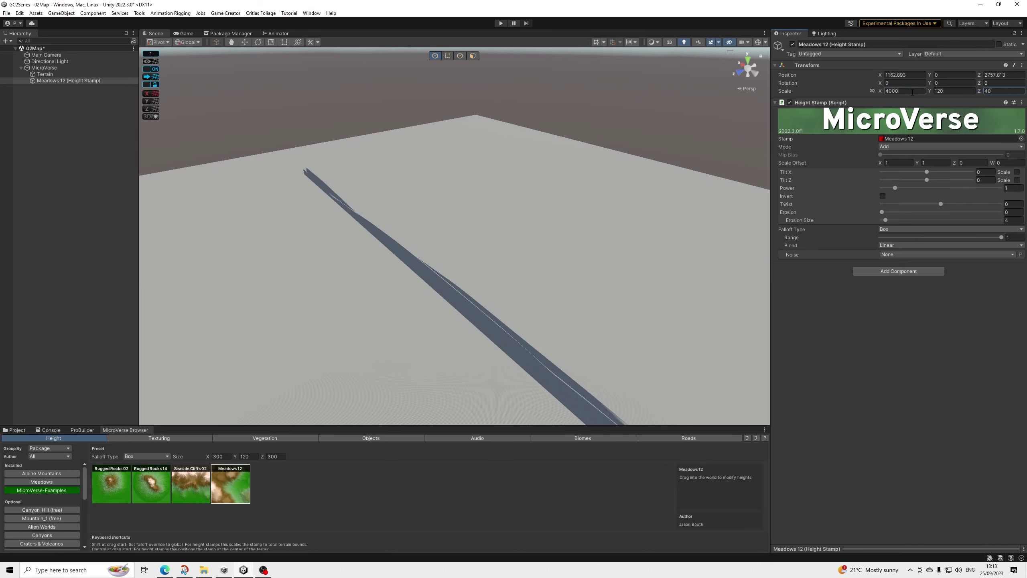
click(963, 92)
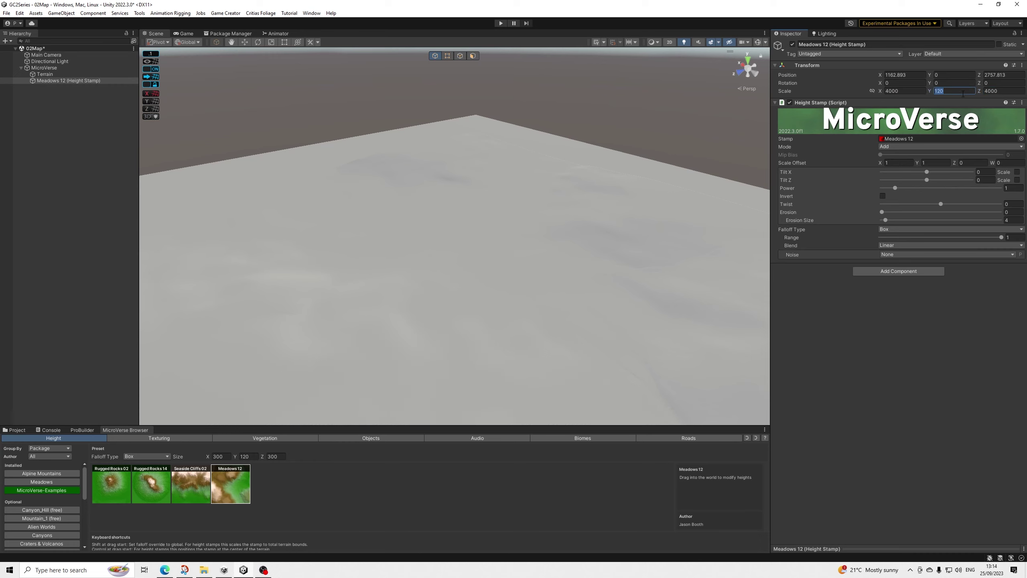
text(240)
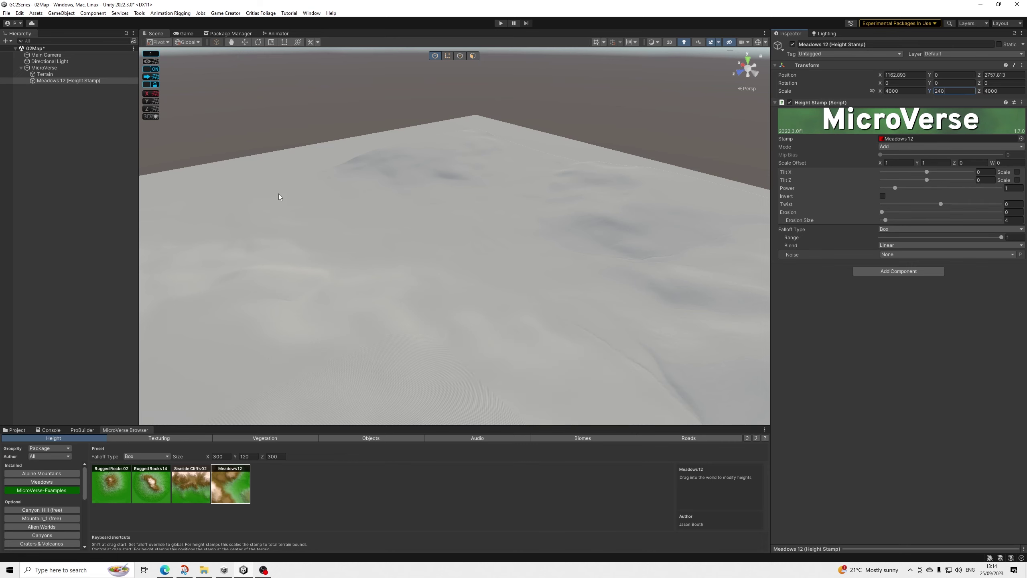
- Position the Meadows 12 height stamp at X 2000 and Z 2000 so it covers the whole terrain
alt+drag(575, 326, 602, 341)
scroll(602, 341, down, 3)
right_drag(602, 342, 468, 301)
click(906, 75)
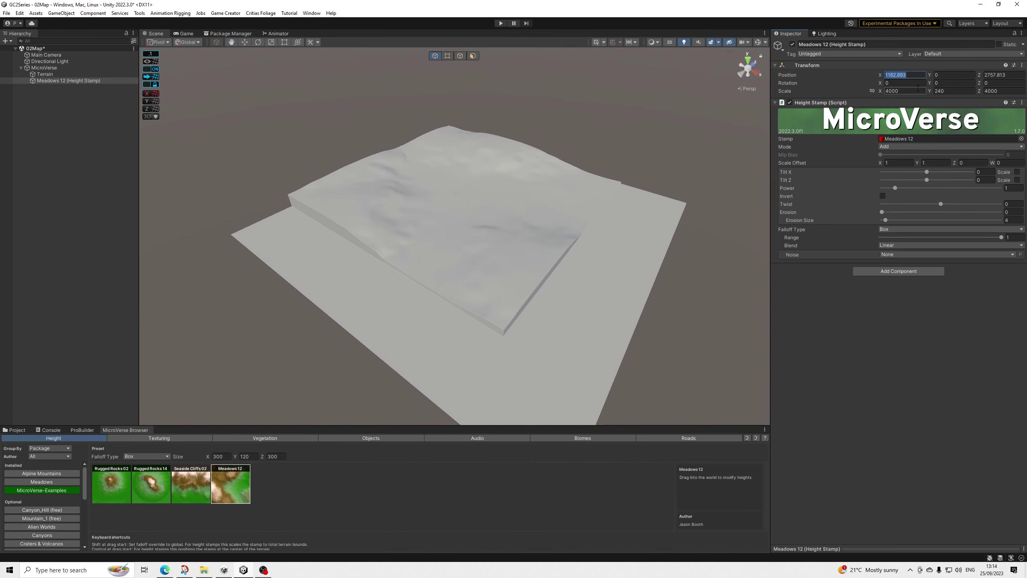
text(2000)
key(Tab)
key(Tab)
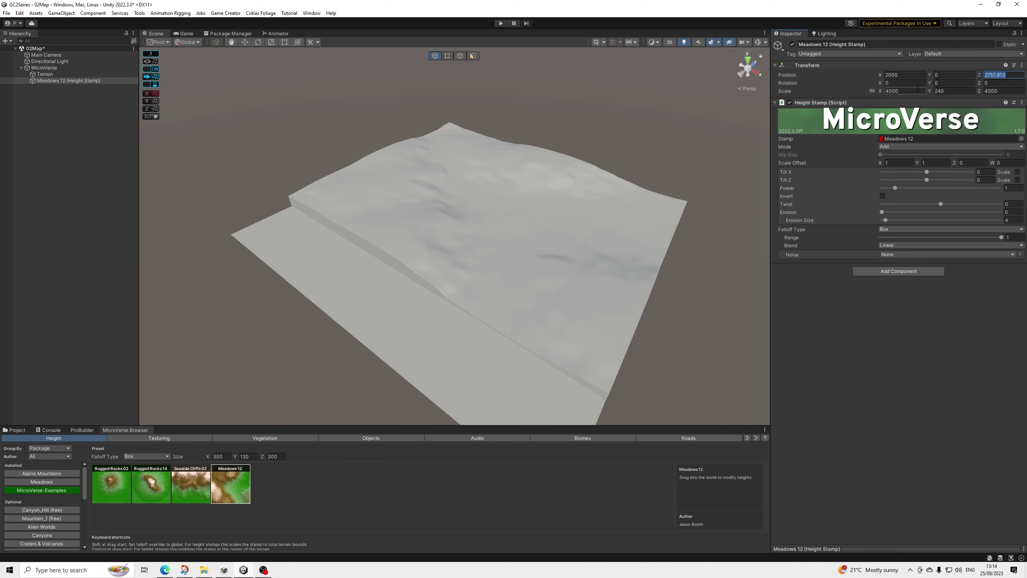
text(2000)
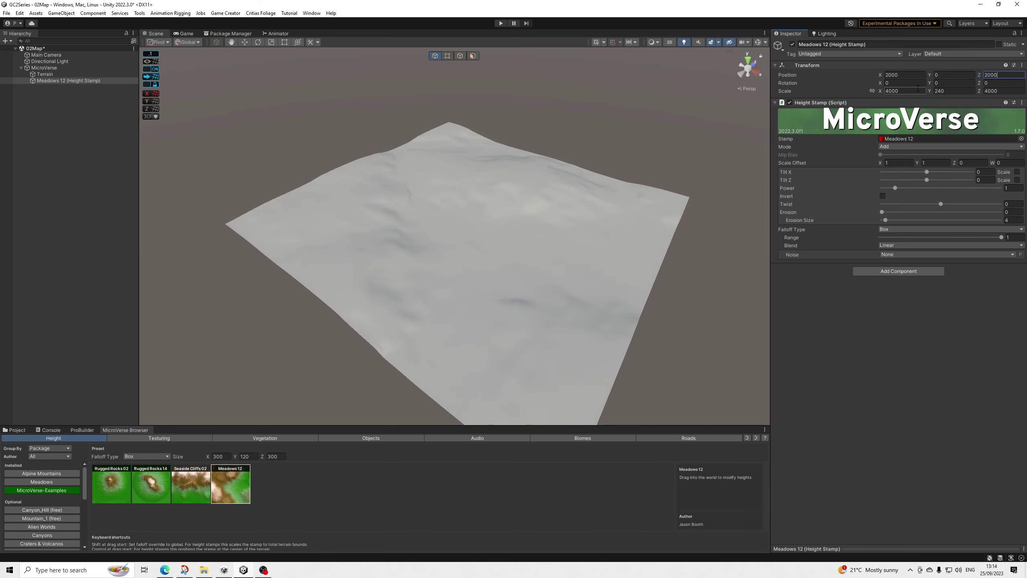
alt+drag(667, 142, 493, 179)
scroll(459, 211, up, 5)
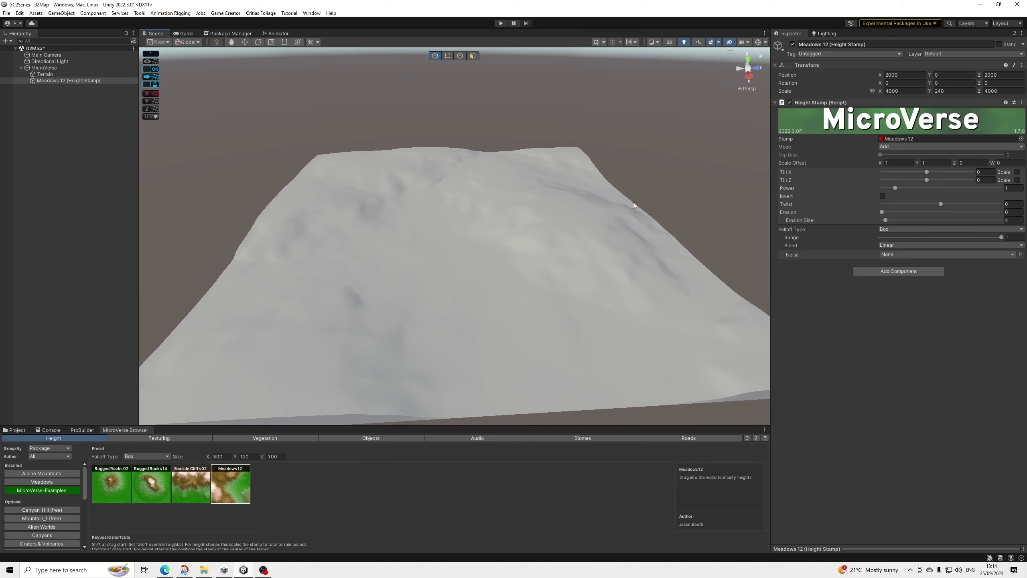
click(895, 146)
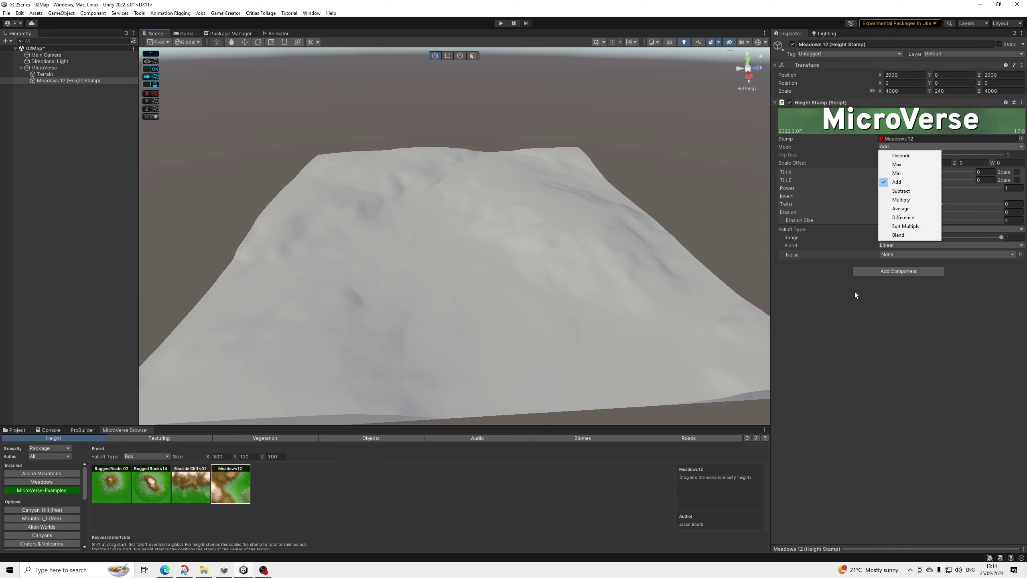
click(928, 386)
drag(189, 487, 416, 320)
click(63, 87)
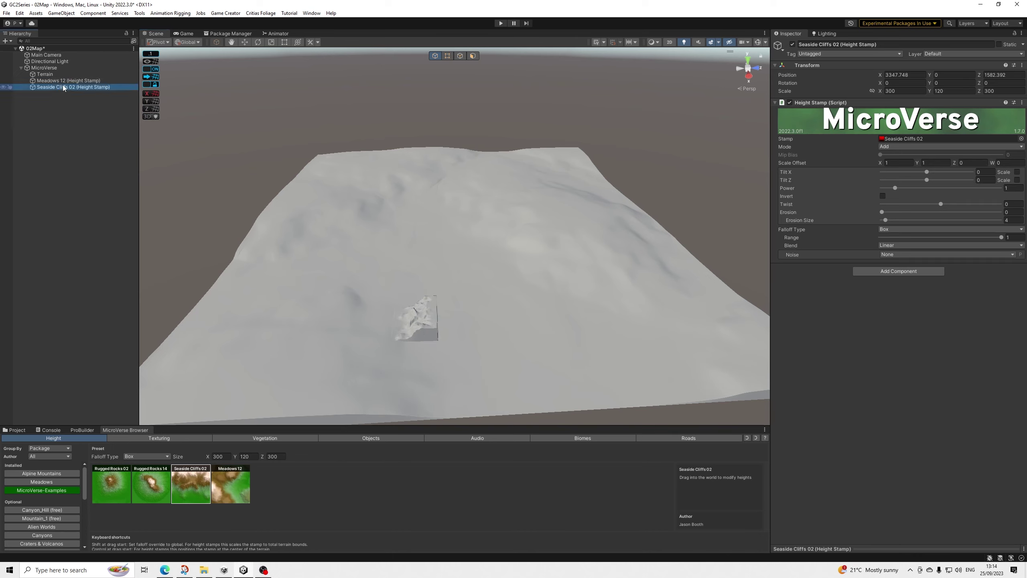
key(Delete)
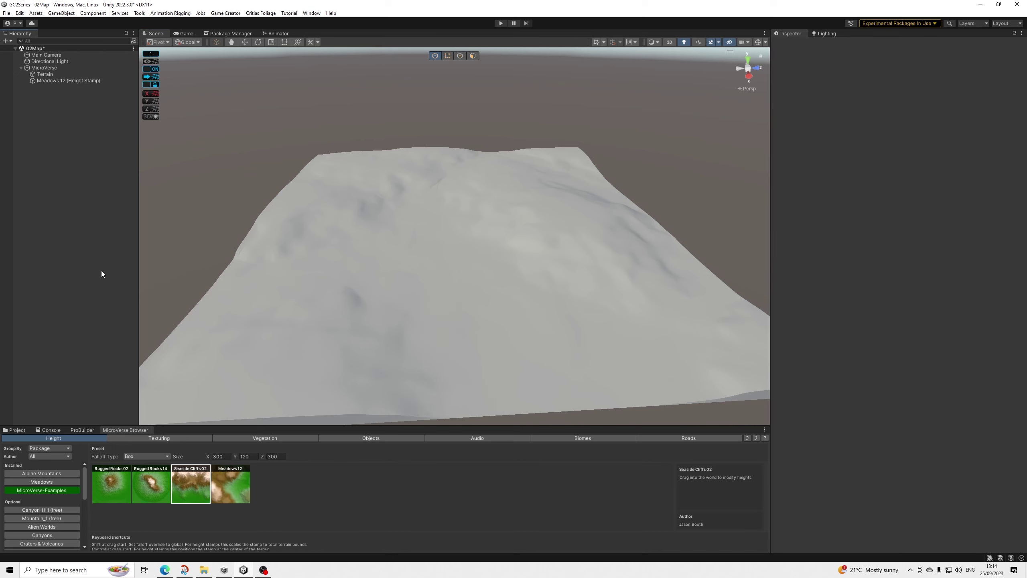
- Place the Rugged Rocks 14 height stamp near the terrain's far corner, at about X 1032, Z 1083
click(123, 486)
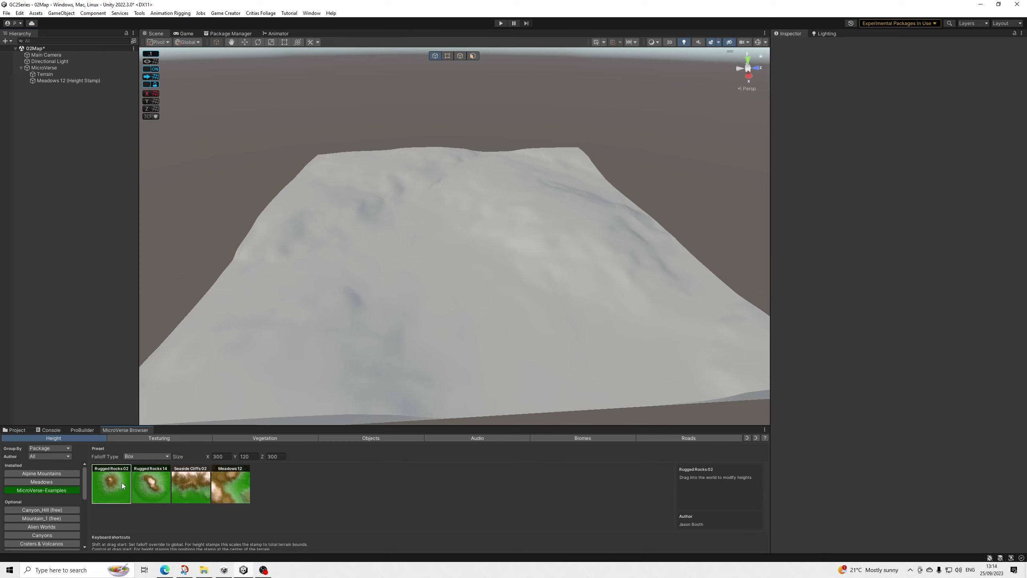
drag(152, 486, 383, 170)
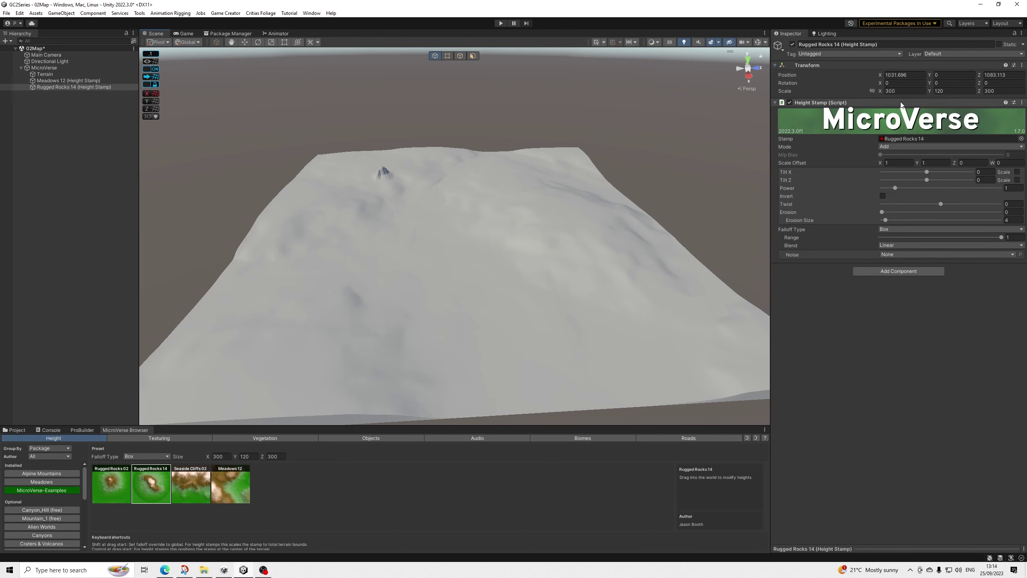
- Try the Override, Max, Min and Add modes on the Rugged Rocks 14 stamp
click(897, 146)
click(902, 158)
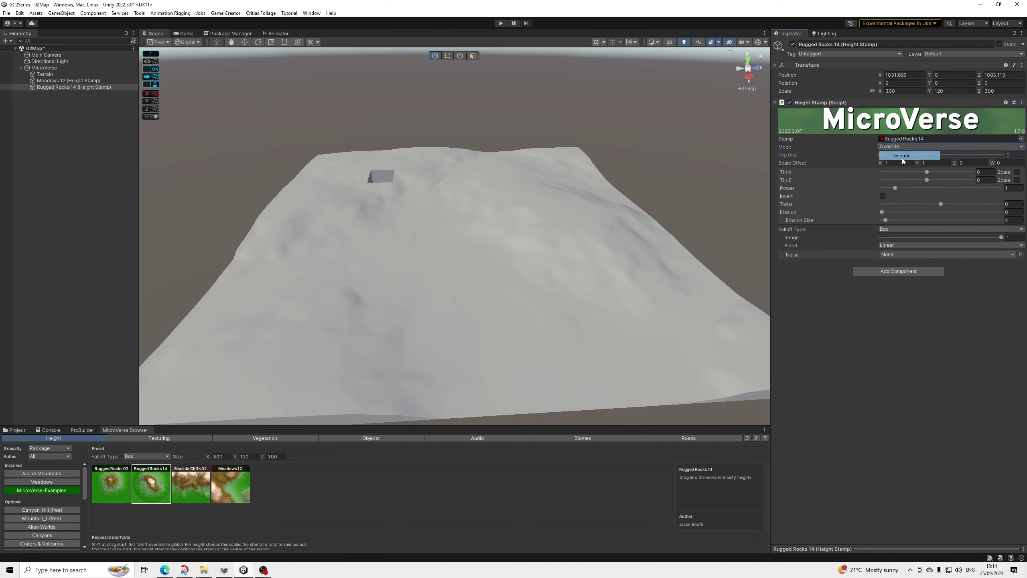
middle_drag(344, 181, 457, 340)
scroll(460, 357, up, 3)
middle_drag(512, 380, 453, 329)
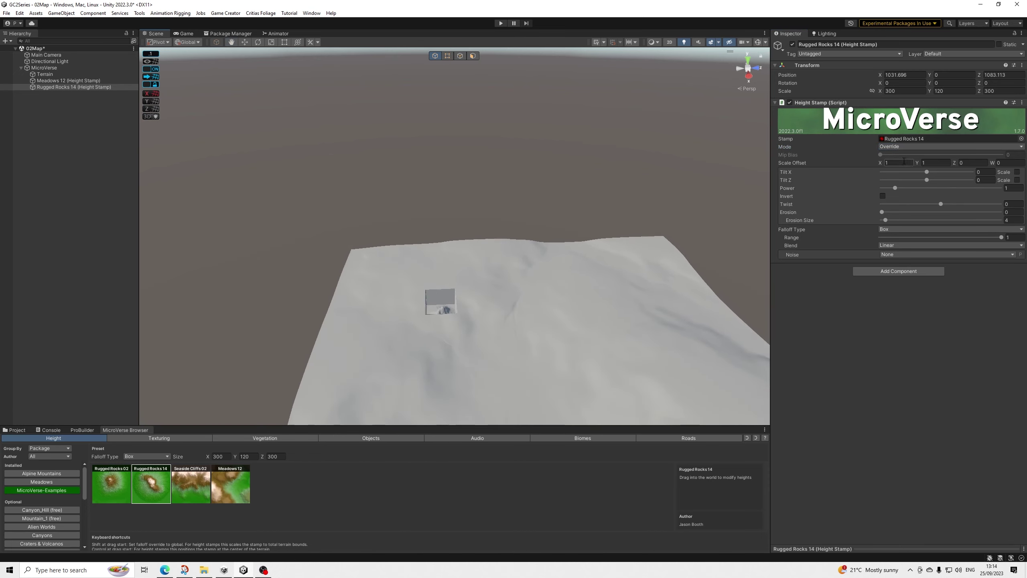
click(906, 147)
click(909, 165)
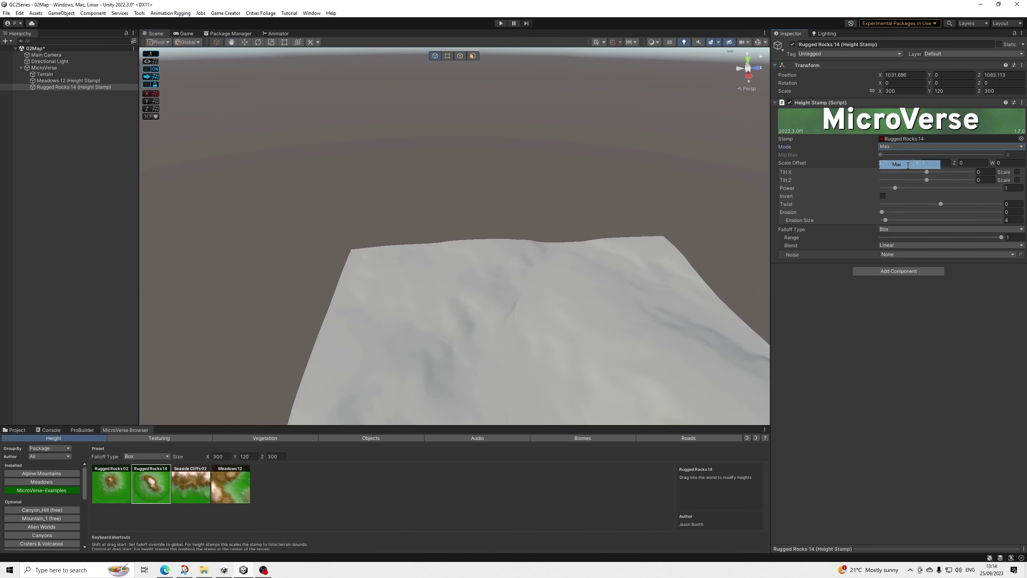
click(901, 147)
click(902, 174)
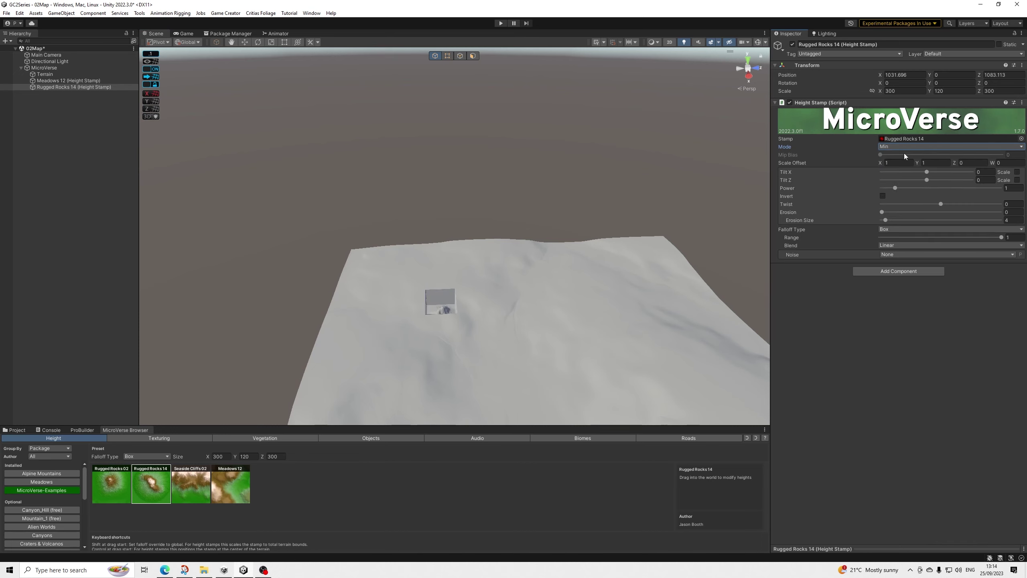
click(901, 146)
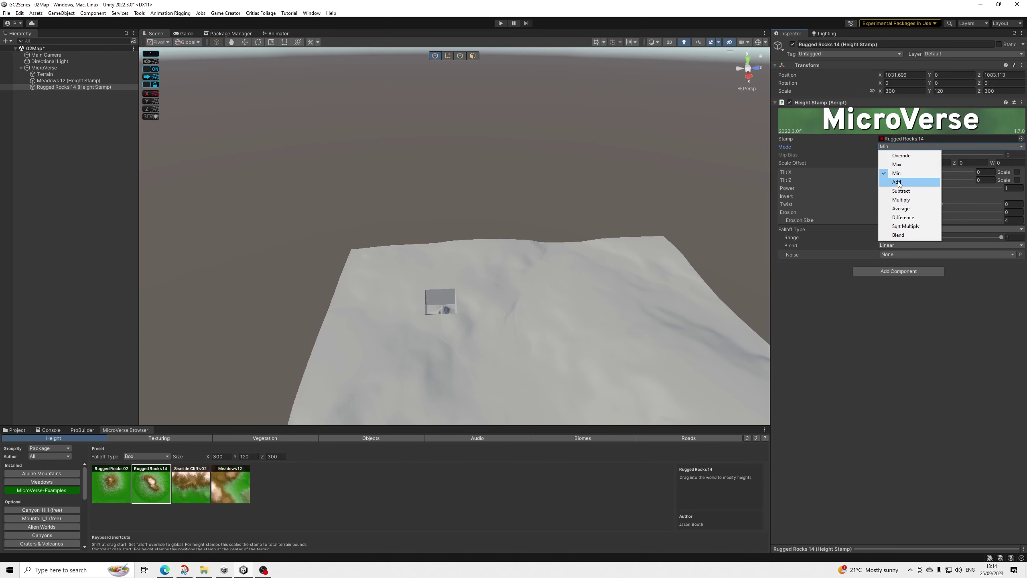
click(905, 181)
- Set the Rugged Rocks 14 stamp's mode to Subtract and inspect its effect on the terrain up close
click(898, 148)
click(904, 190)
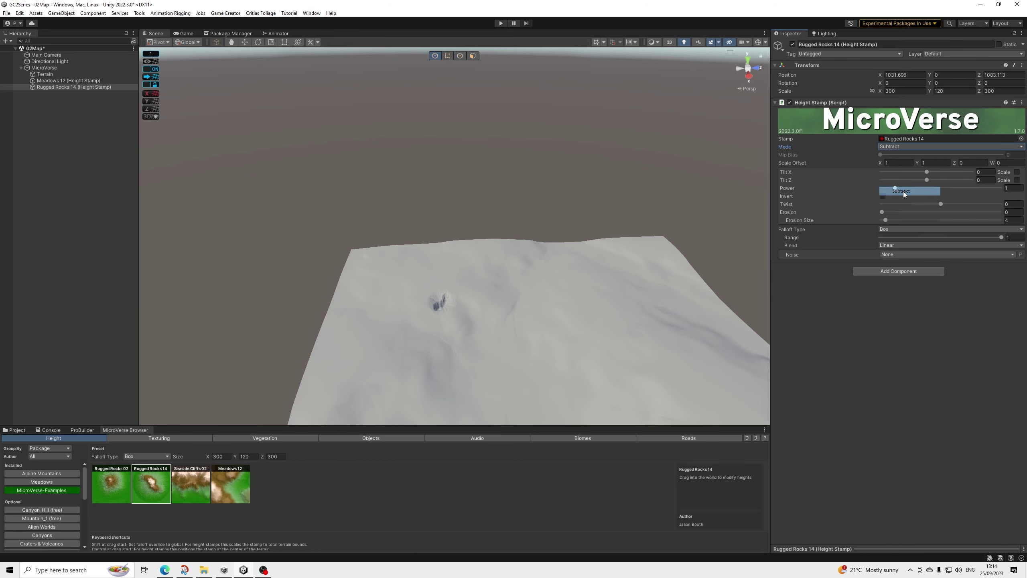
scroll(561, 313, up, 3)
scroll(483, 371, up, 2)
middle_drag(483, 371, 479, 244)
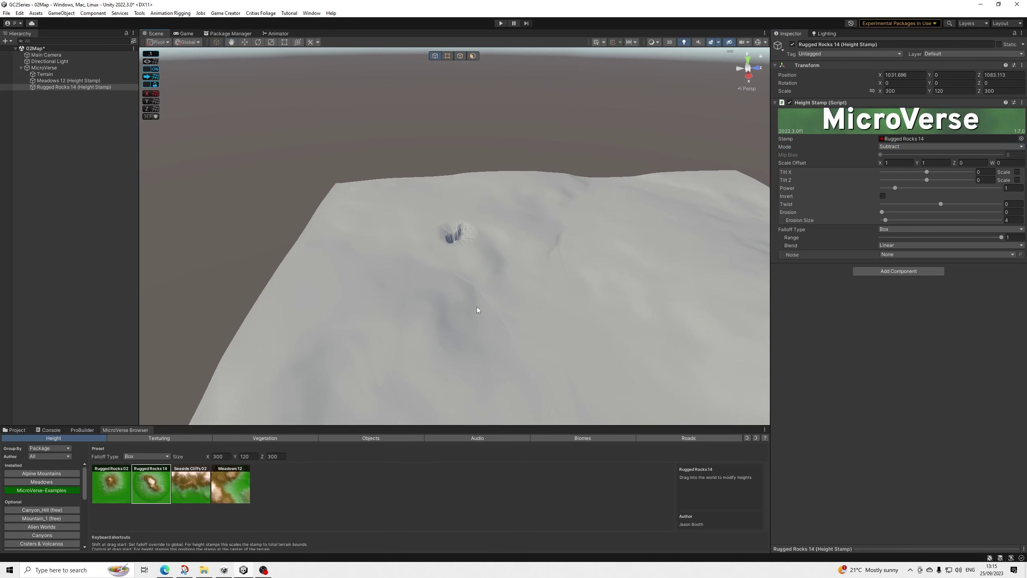
scroll(482, 344, up, 3)
scroll(485, 363, up, 8)
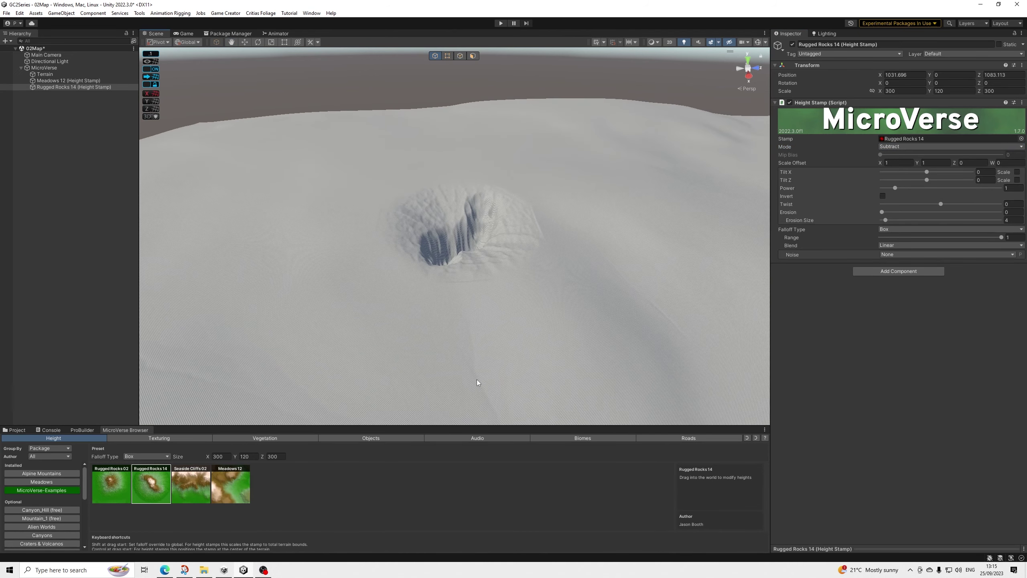
scroll(467, 379, up, 10)
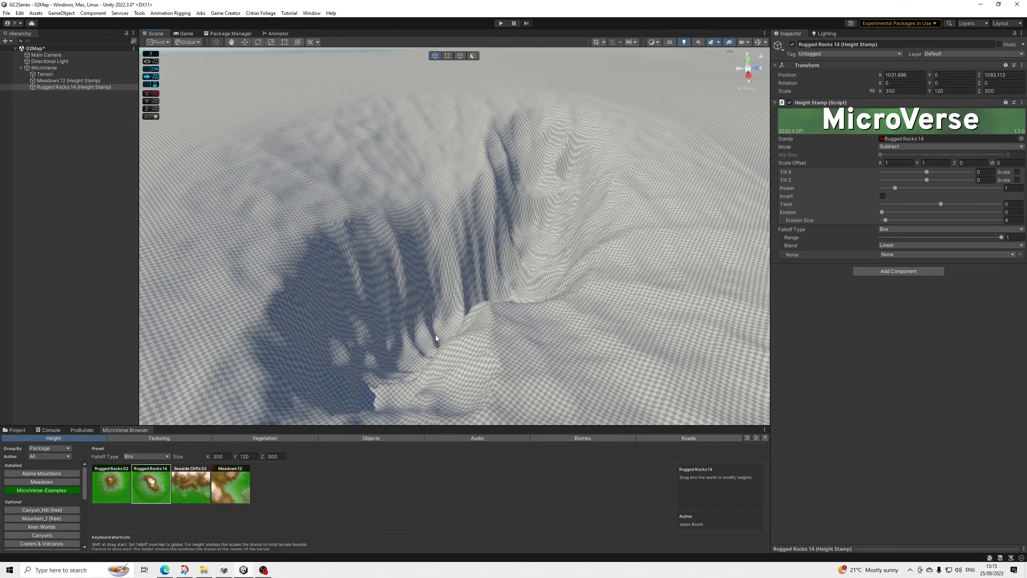
middle_drag(462, 345, 474, 378)
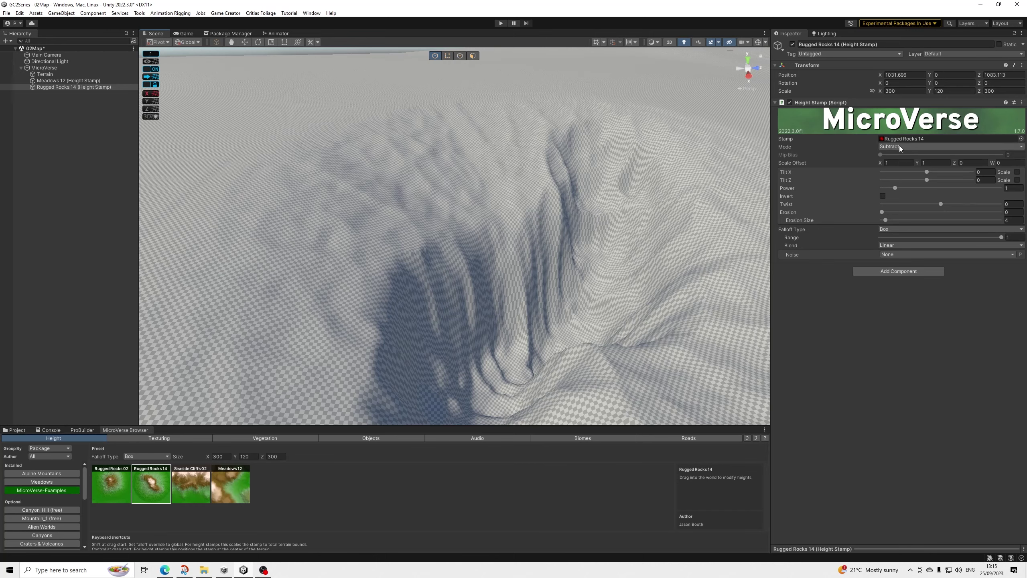
- Scale the Rugged Rocks 14 height stamp to 900 in X, 200 in Y and 900 in Z
scroll(574, 260, down, 10)
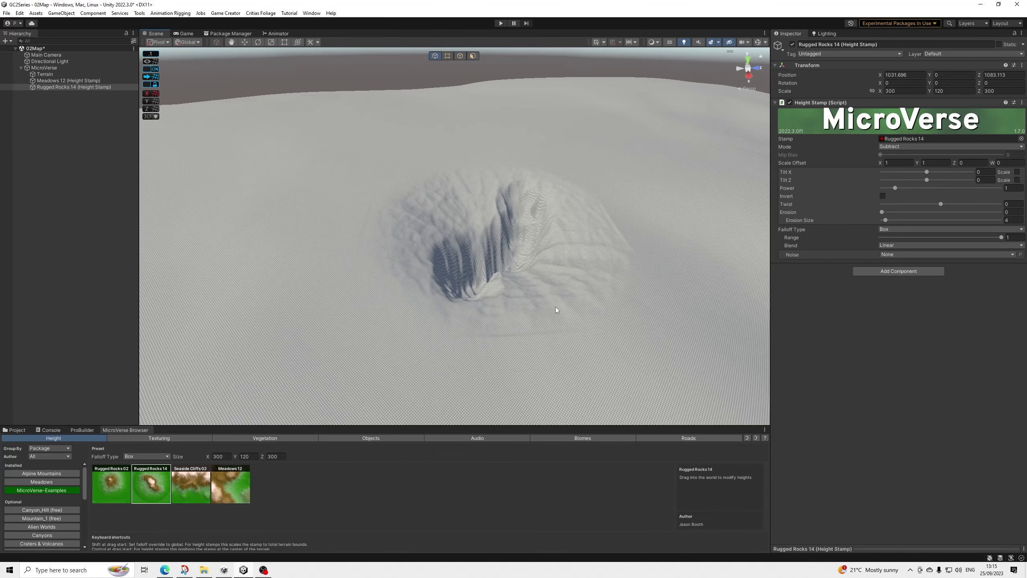
scroll(555, 308, down, 10)
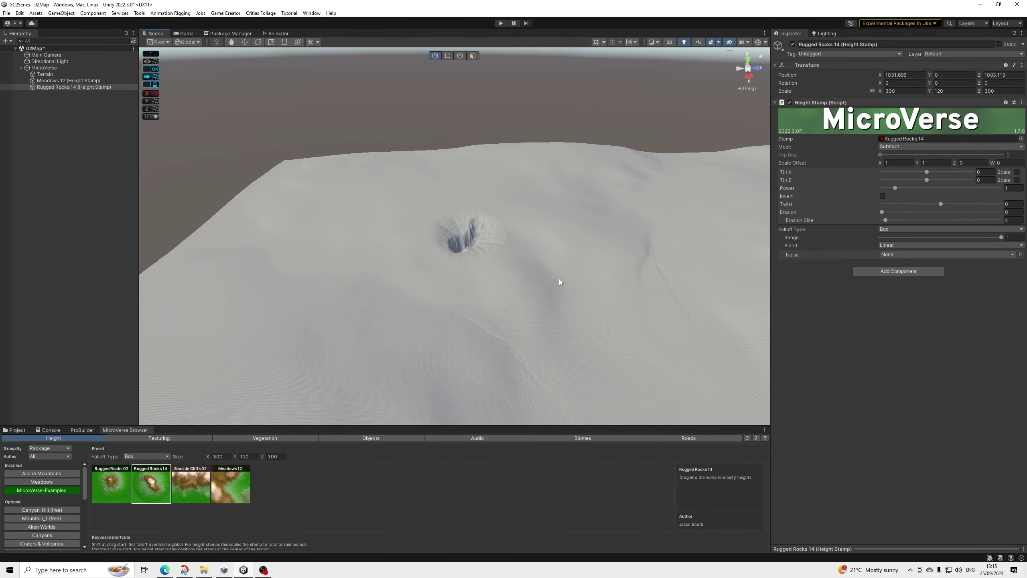
scroll(560, 282, down, 3)
click(920, 91)
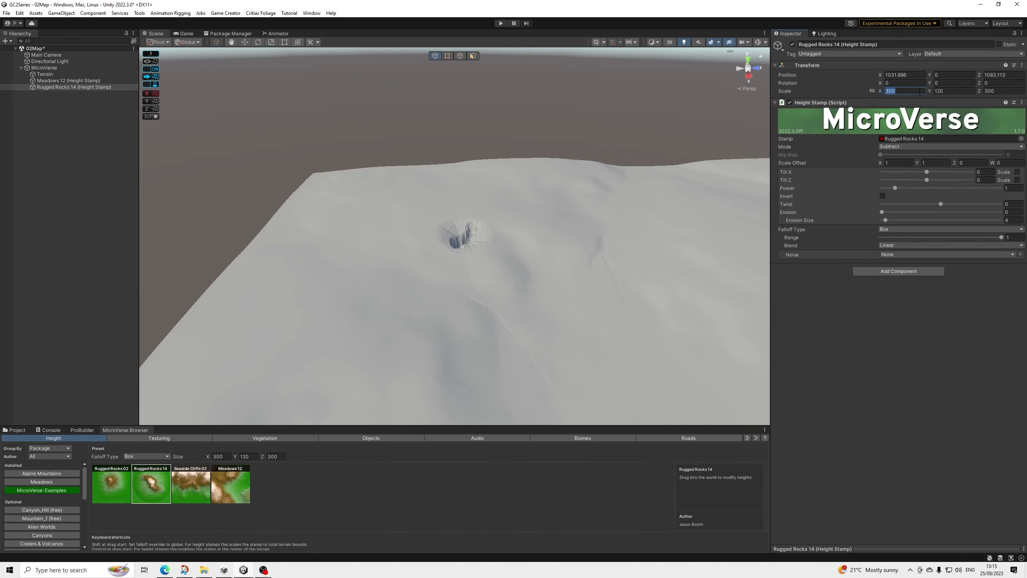
text(900)
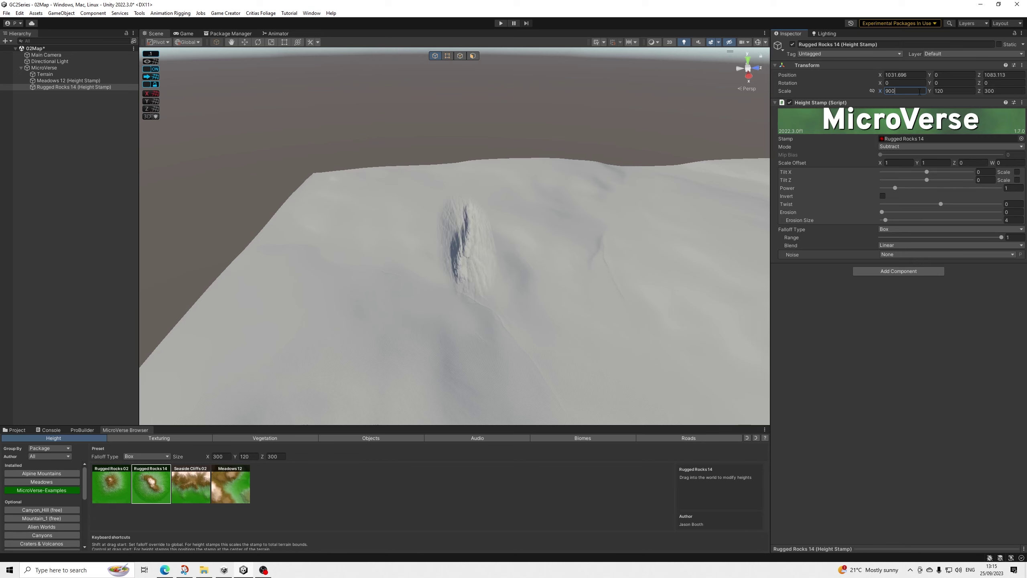
key(Tab)
key(Tab)
text(9000)
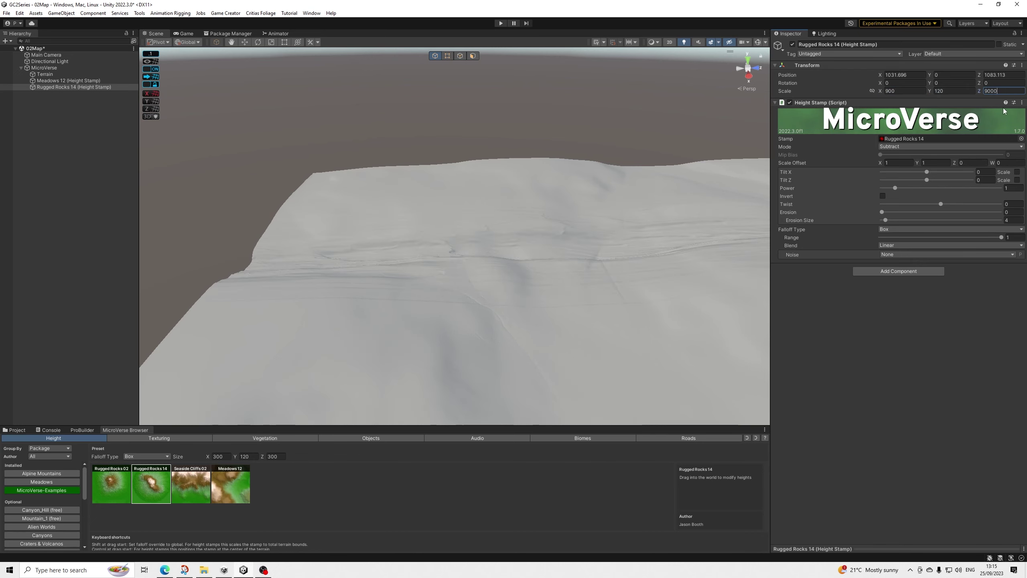
key(BackSpace)
click(957, 90)
text(20)
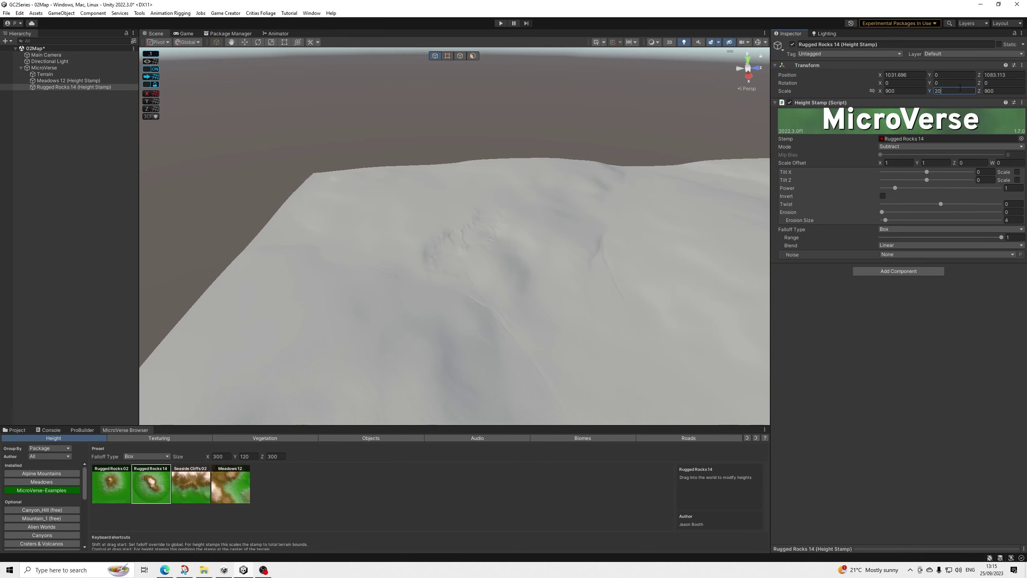
text(0)
- Move the Rugged Rocks 14 stamp along X to about 1374 and raise it to about Y 3
alt+drag(683, 179, 617, 255)
scroll(497, 297, up, 5)
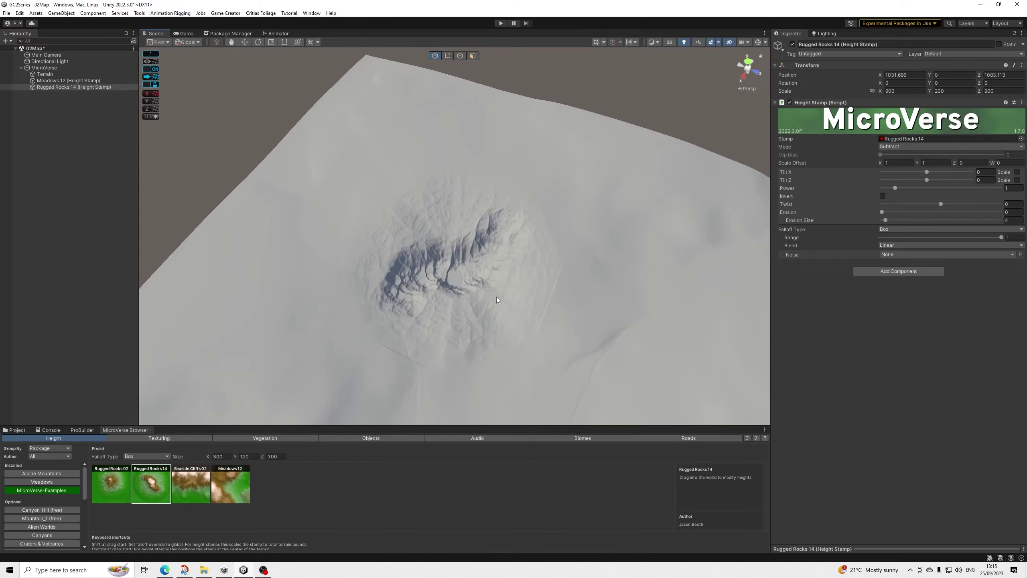
mouse_move(498, 297)
alt+mouse_down()
mouse_move(597, 201)
mouse_move(569, 215)
mouse_move(486, 305)
alt+mouse_up()
scroll(566, 216, up, 5)
scroll(529, 274, down, 15)
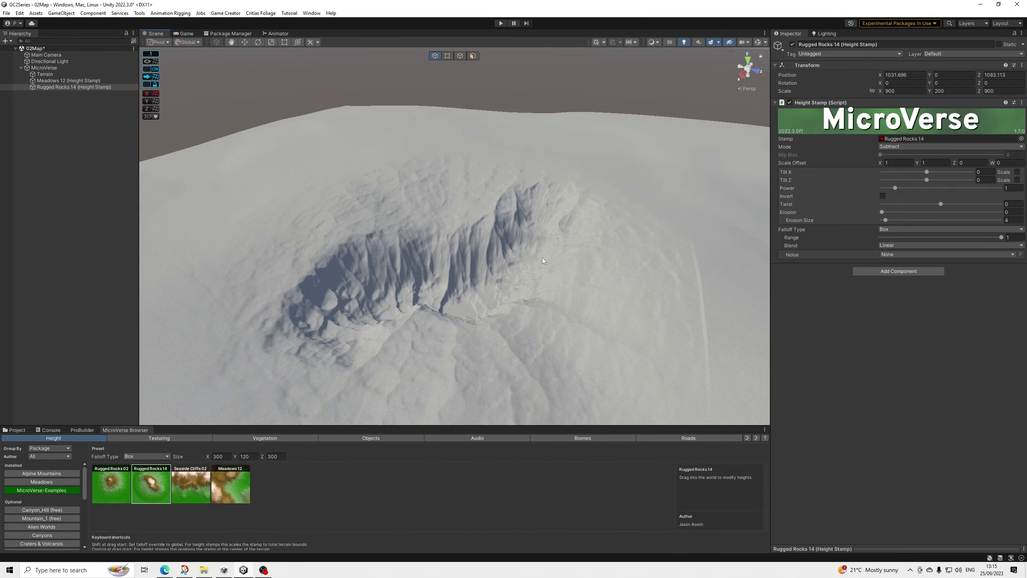
scroll(538, 247, down, 3)
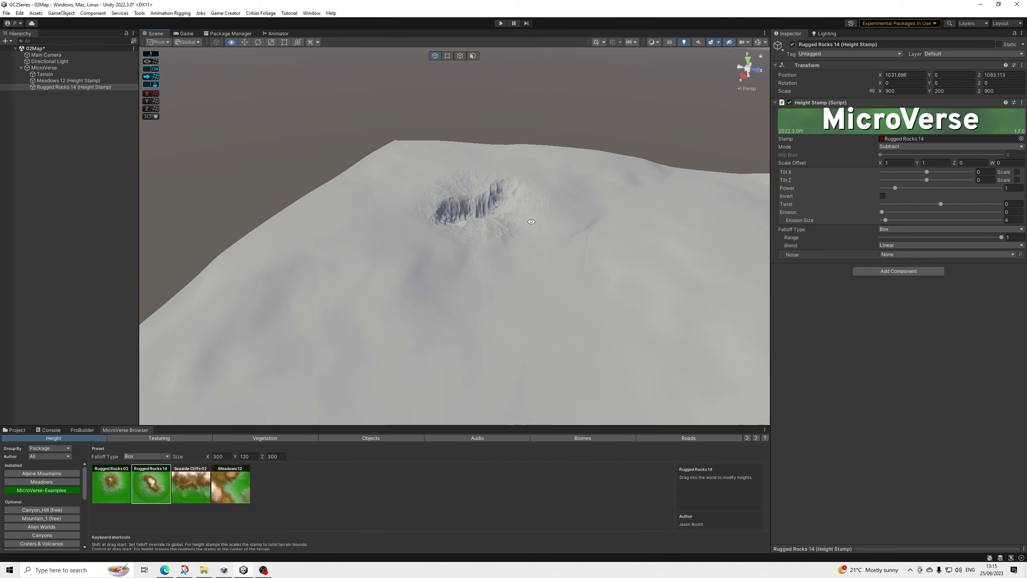
click(245, 41)
mouse_move(463, 238)
mouse_down()
mouse_move(423, 333)
mouse_move(493, 232)
mouse_move(438, 317)
mouse_move(425, 364)
mouse_move(495, 257)
mouse_move(453, 317)
mouse_move(445, 268)
mouse_move(431, 272)
mouse_move(481, 222)
mouse_move(433, 218)
mouse_move(434, 233)
mouse_move(465, 230)
mouse_move(473, 219)
mouse_move(466, 237)
mouse_up()
scroll(481, 223, down, 5)
scroll(434, 221, up, 6)
drag(445, 200, 450, 205)
- Keep the Rugged Rocks 14 stamp's Box falloff and reduce its falloff range to about 0.187 to soften the edges
click(891, 228)
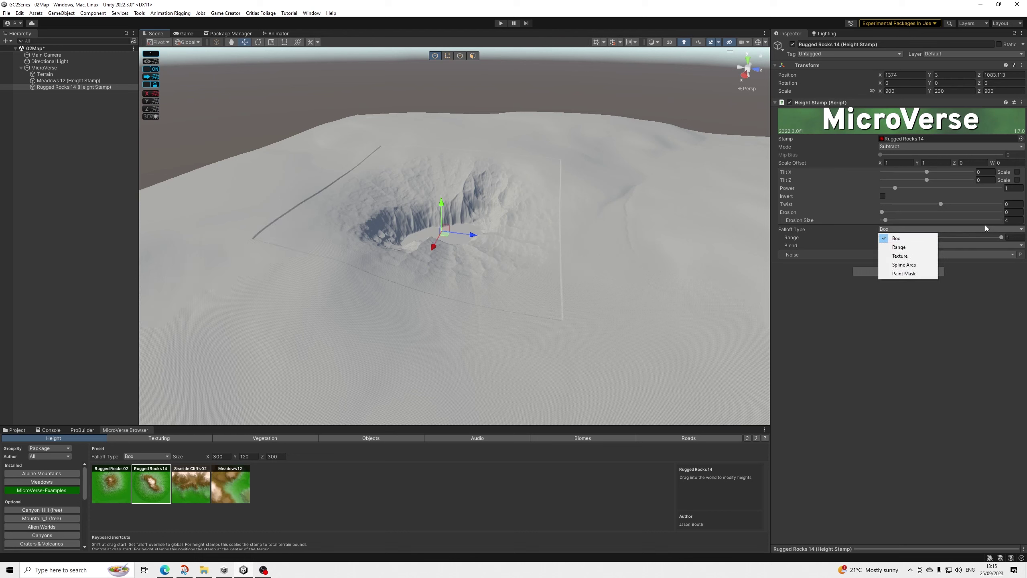
click(1000, 239)
drag(1001, 239, 903, 239)
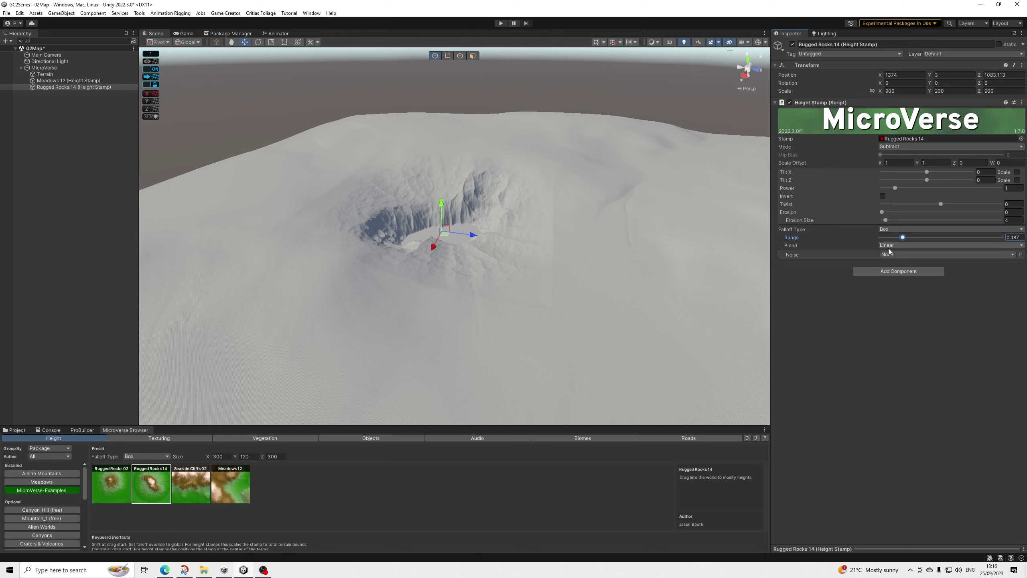
- Try the Smoothstep blend on the Rugged Rocks 14 stamp, settle on Ease Out, and raise its falloff range to the maximum
click(889, 246)
click(897, 264)
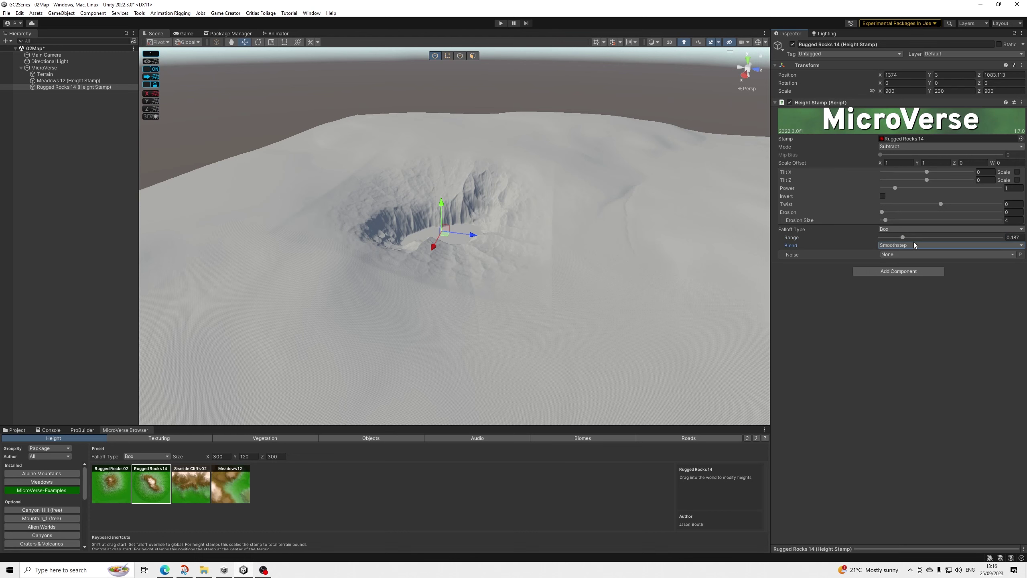
click(915, 244)
click(901, 280)
drag(903, 237, 1007, 239)
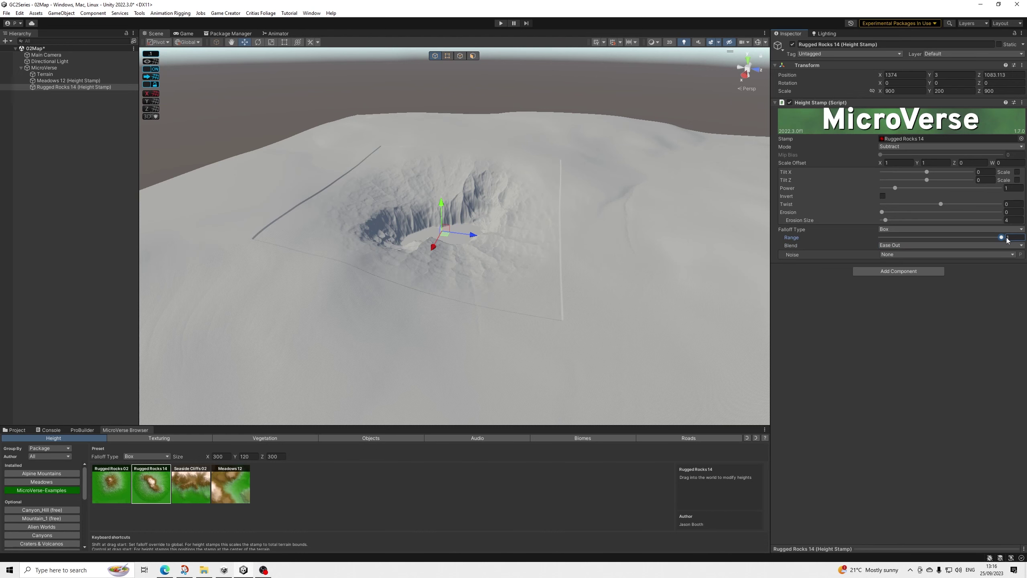
- Switch the Rugged Rocks 14 stamp's falloff type to Range, then deselect the stamp and inspect the crater edges
click(885, 230)
click(901, 246)
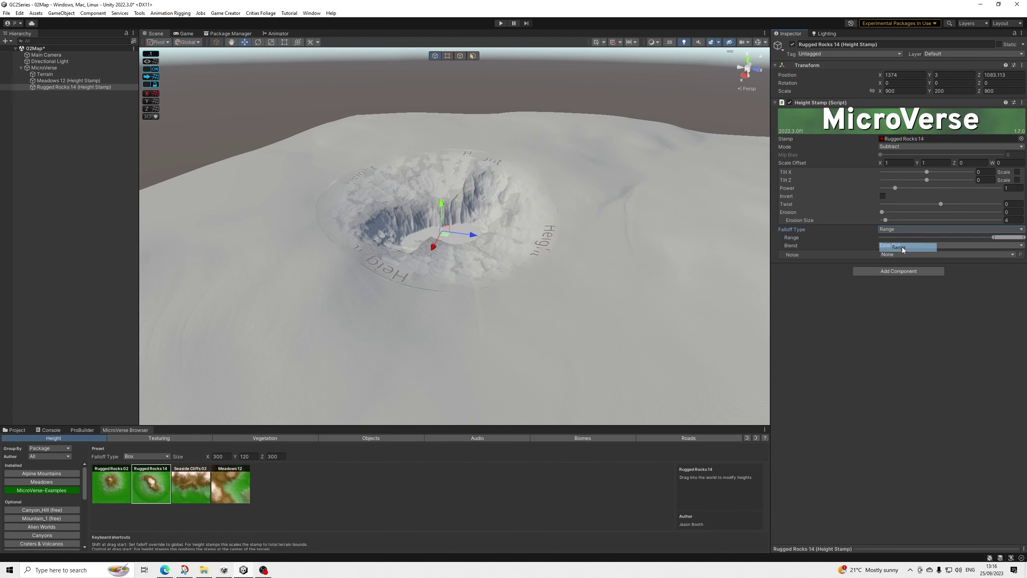
scroll(486, 186, up, 6)
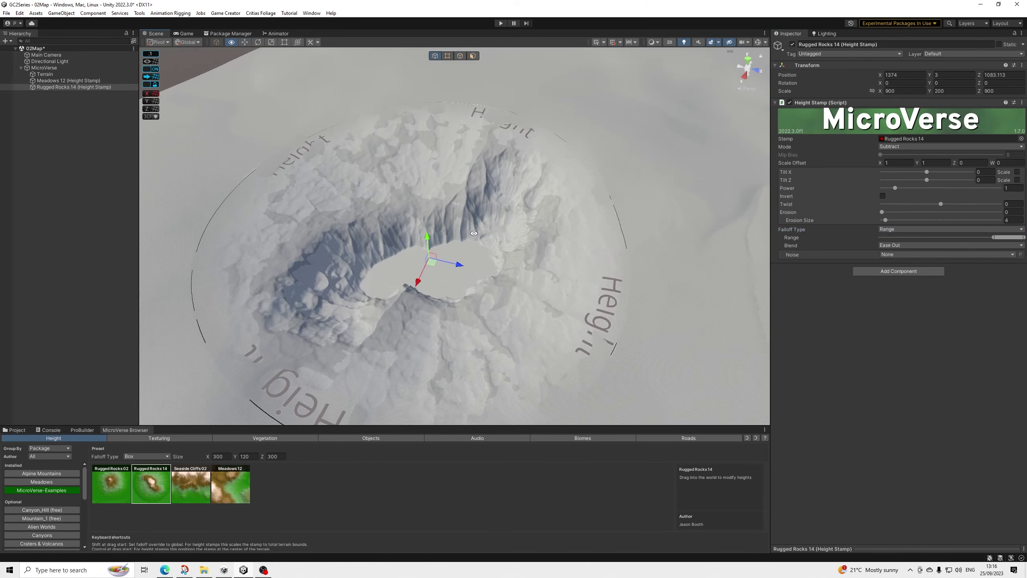
alt+drag(486, 215, 535, 140)
click(566, 77)
alt+drag(567, 86, 483, 206)
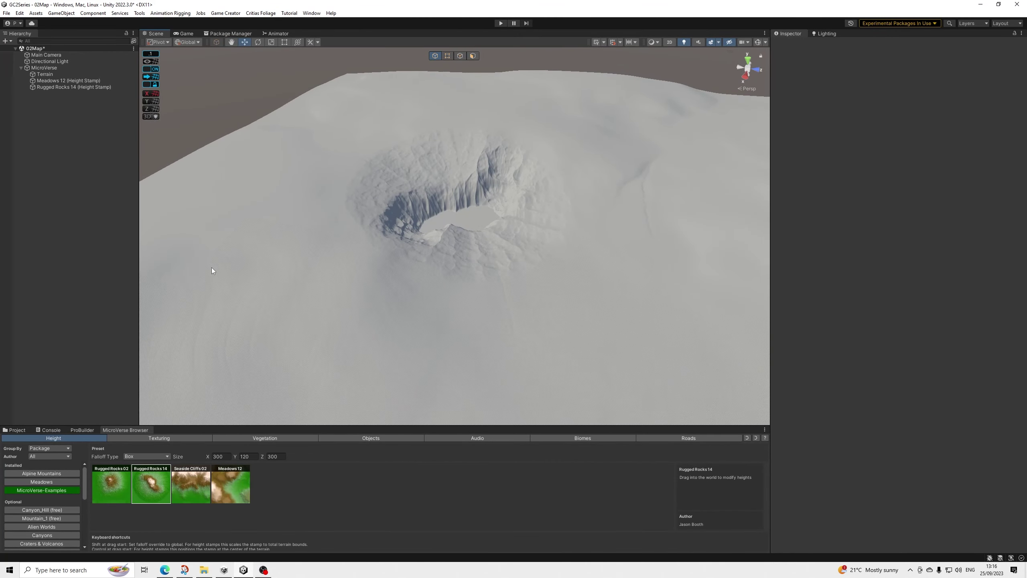
- Browse the optional height stamp packages, previewing Canyon_Hill (free), Mountain_1 (free) and StampIT! Examples (free)
click(202, 490)
scroll(51, 492, down, 5)
scroll(52, 488, up, 5)
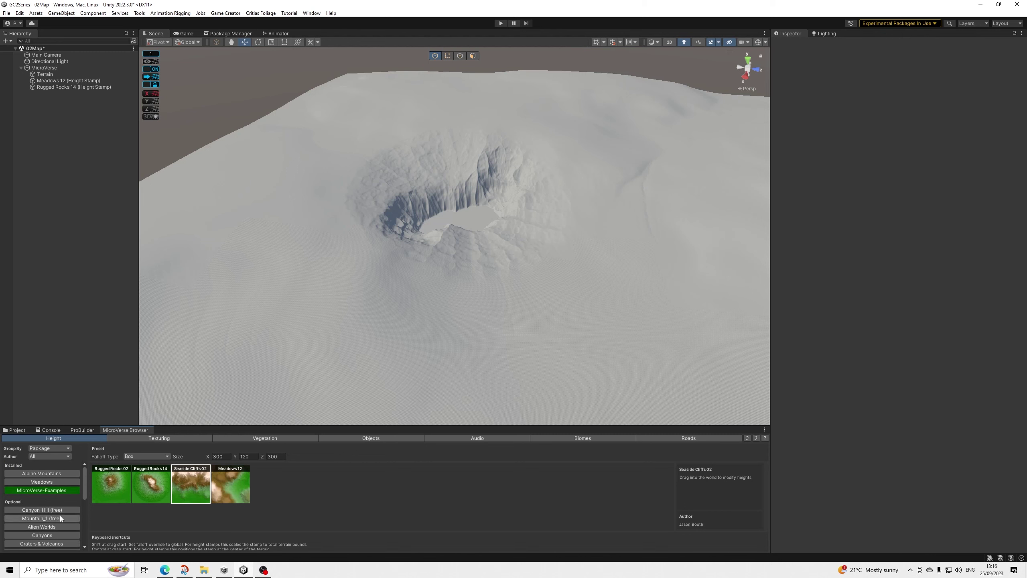
scroll(50, 500, down, 6)
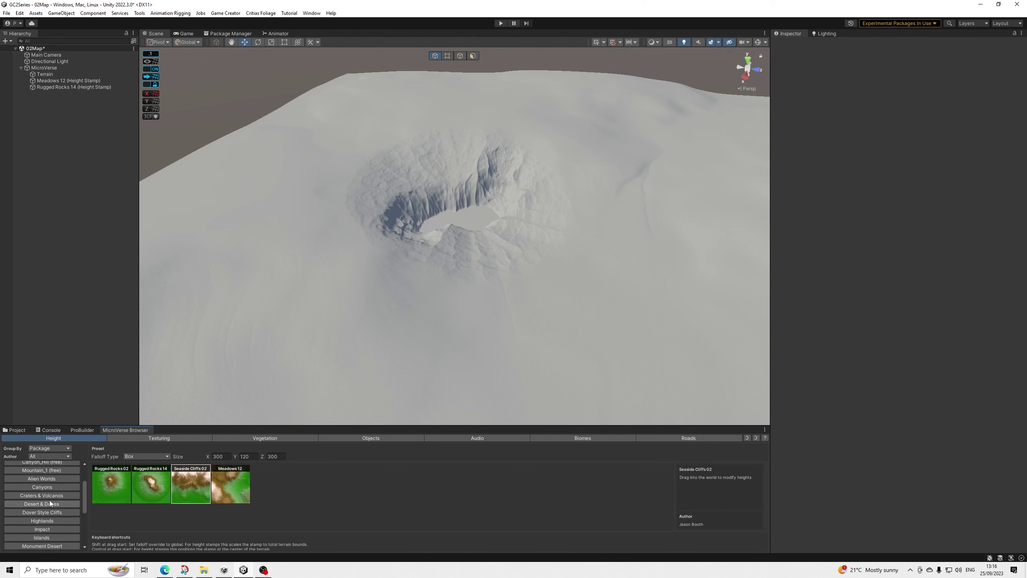
scroll(50, 499, up, 8)
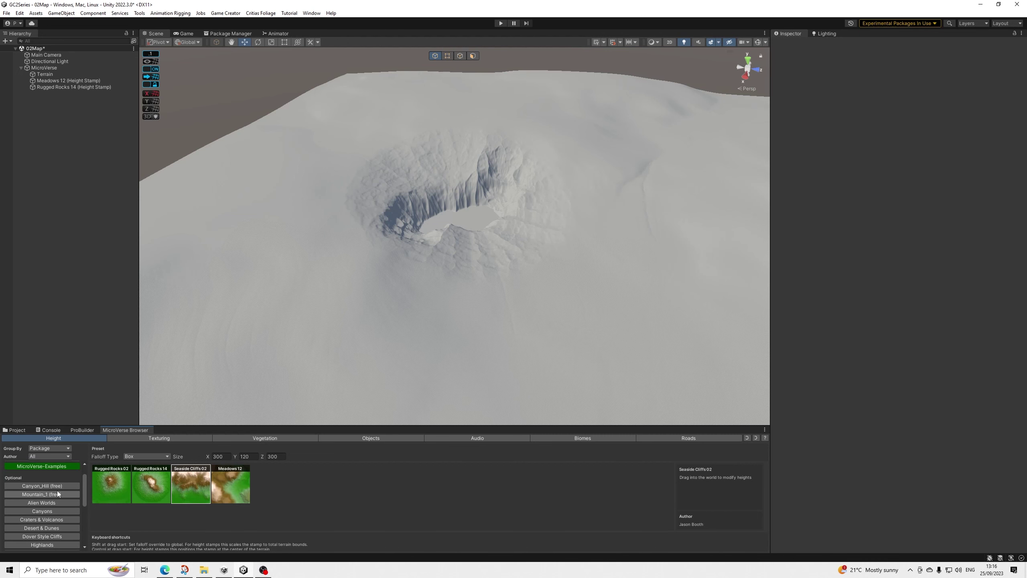
click(60, 488)
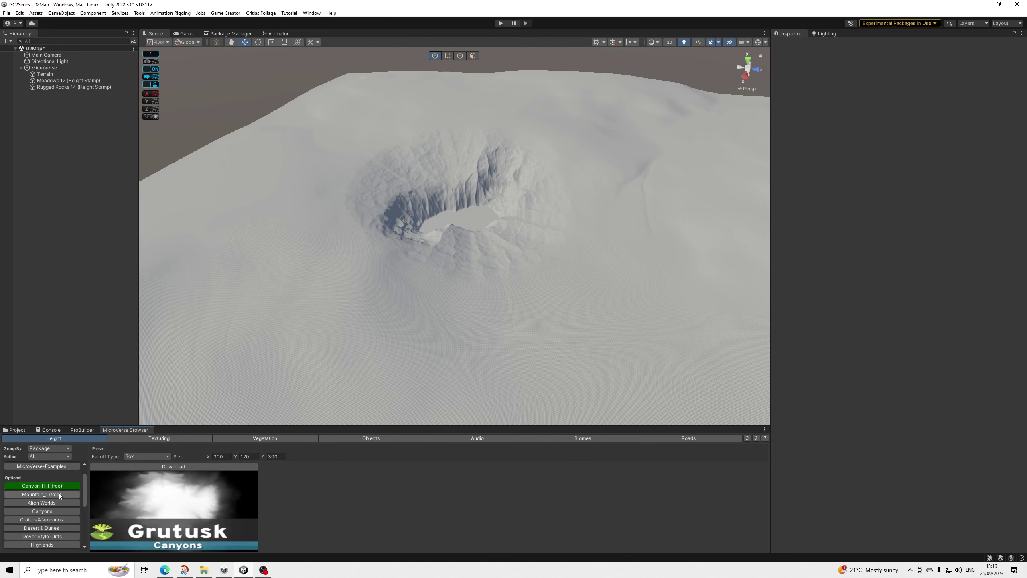
click(58, 492)
scroll(69, 497, down, 8)
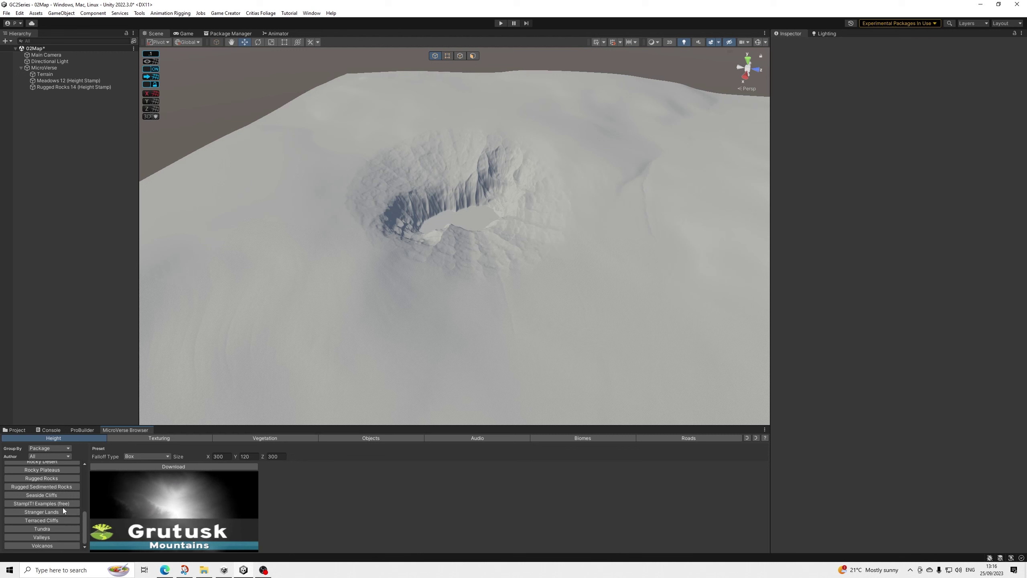
click(65, 503)
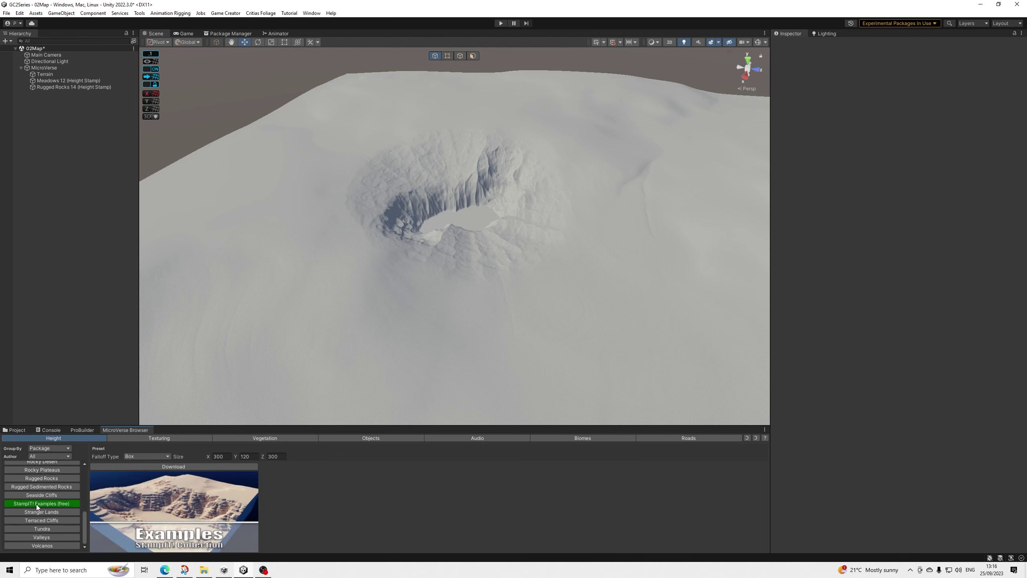
scroll(61, 501, up, 8)
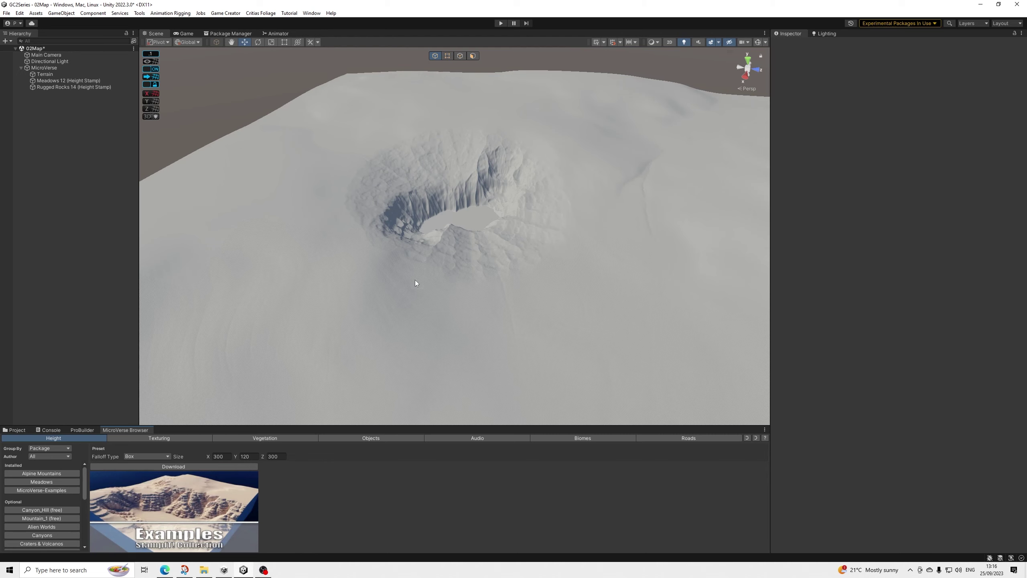
- Add the Seaside Cliffs 02 height stamp from the MicroVerse-Examples package to the terrain
scroll(415, 282, down, 10)
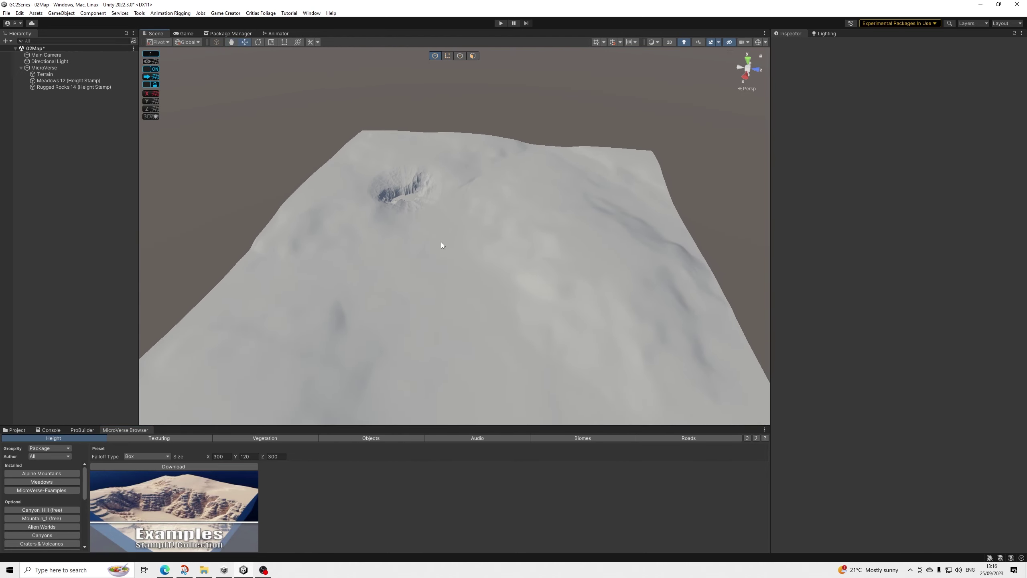
alt+drag(442, 241, 403, 259)
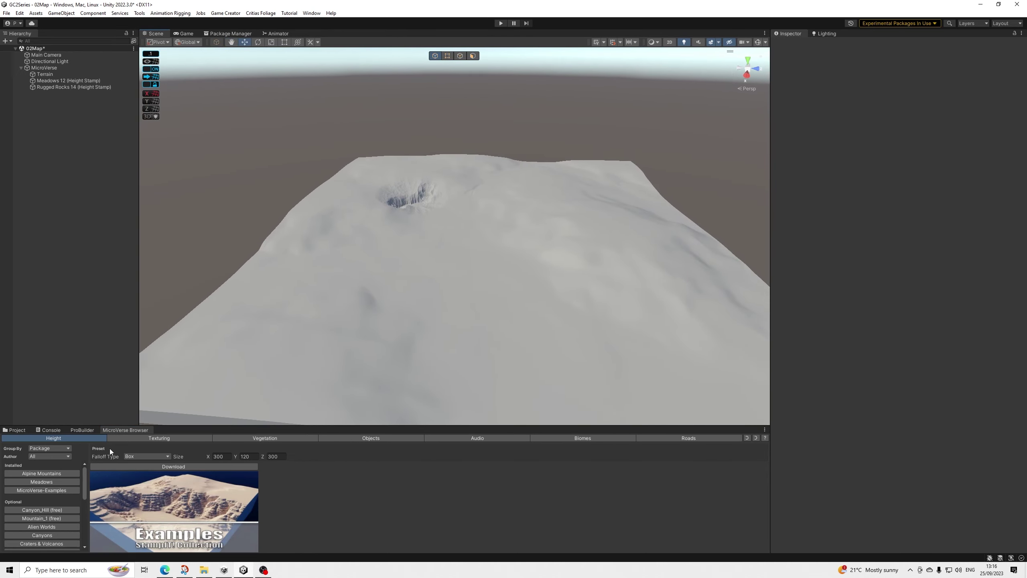
click(20, 430)
click(121, 430)
click(44, 482)
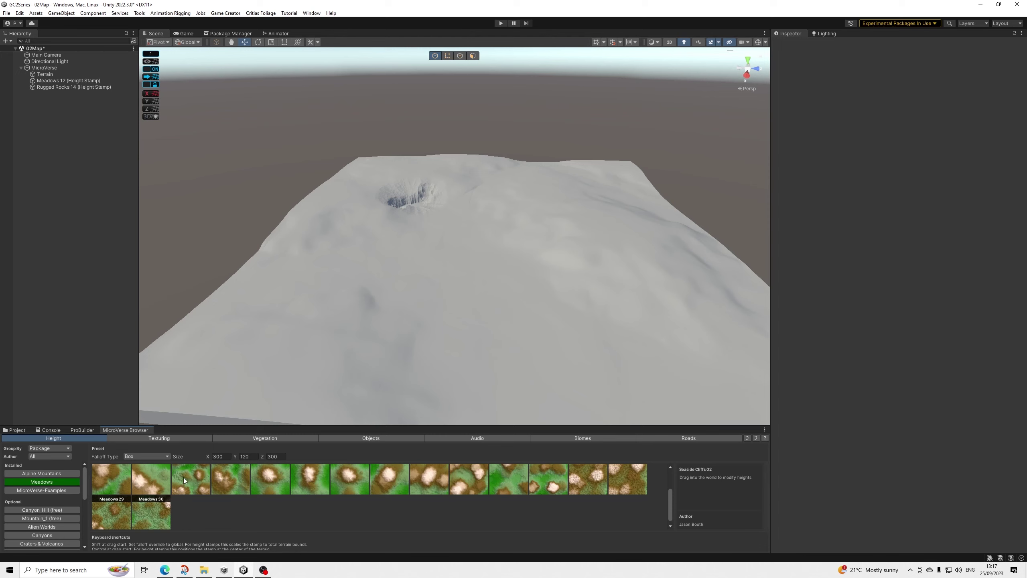
click(42, 490)
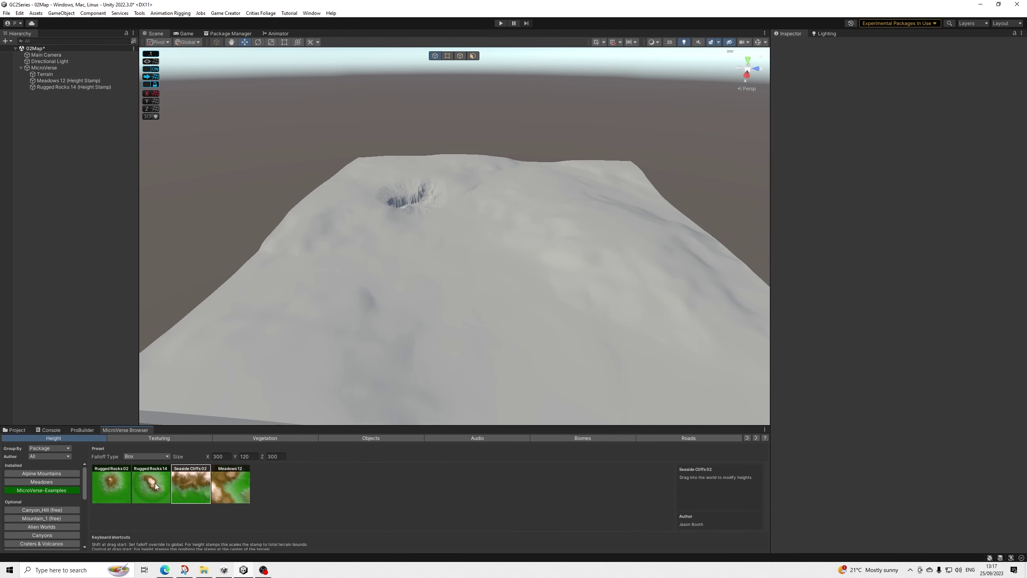
drag(193, 486, 495, 263)
click(906, 92)
text(1000)
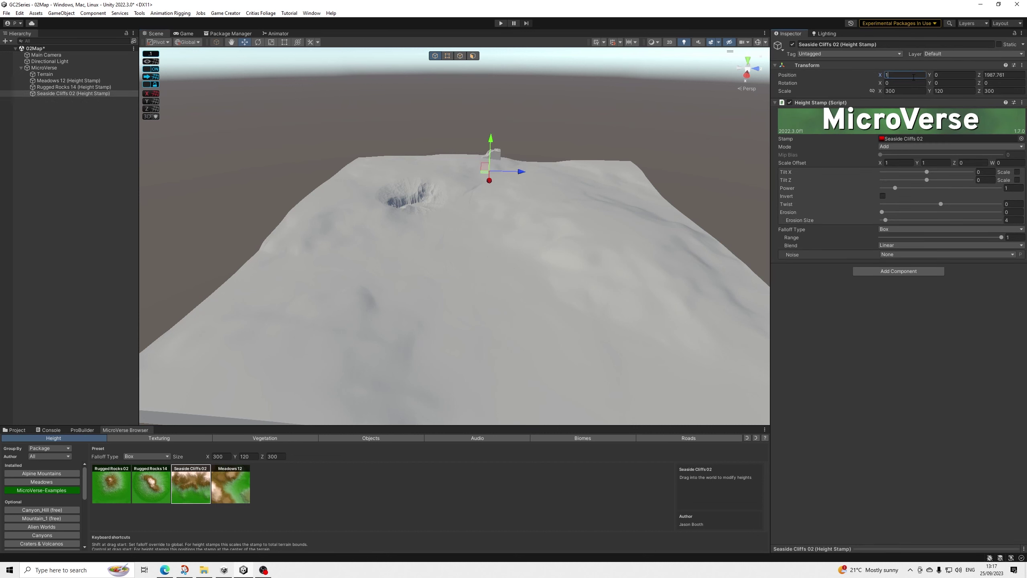
key(Tab)
key(Tab)
text(10)
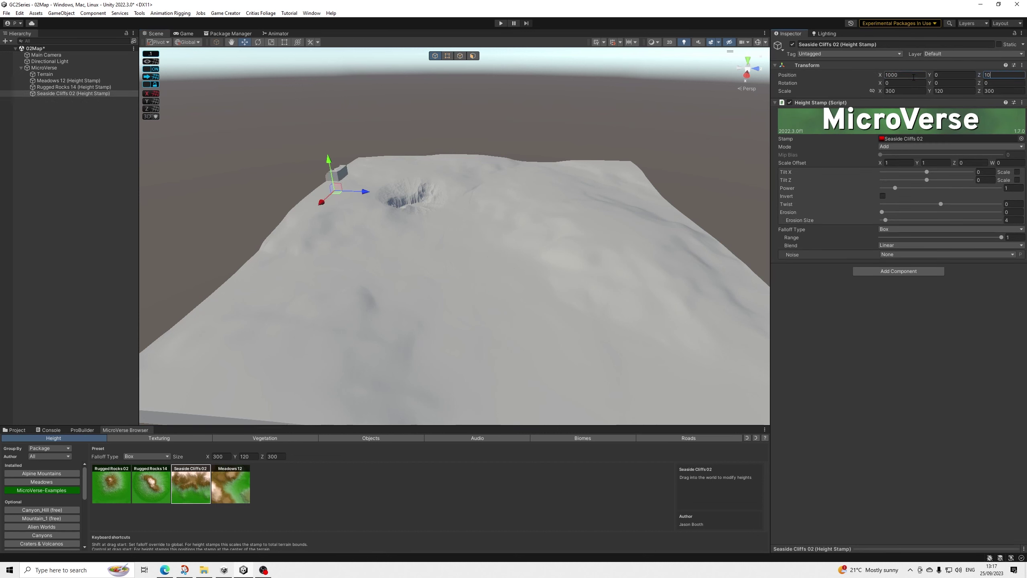
- Position the Seaside Cliffs 02 stamp at X 2000 and Z 2000
click(913, 76)
text(2000)
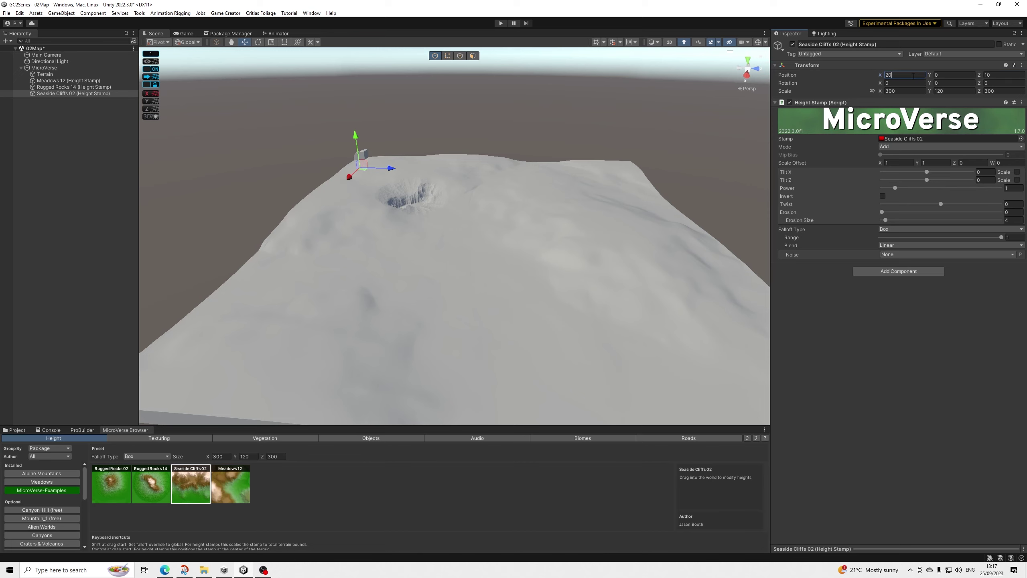
key(Tab)
key(Tab)
text(2000)
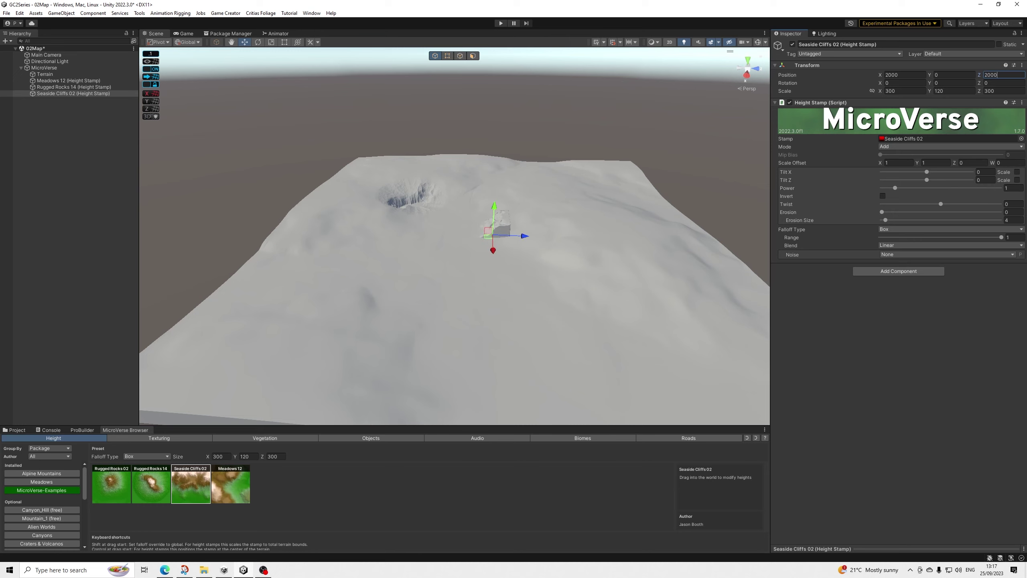
- Try scaling the Seaside Cliffs 02 stamp to 2000 in X and Z
click(912, 91)
text(2000)
key(Tab)
key(Tab)
text(2000)
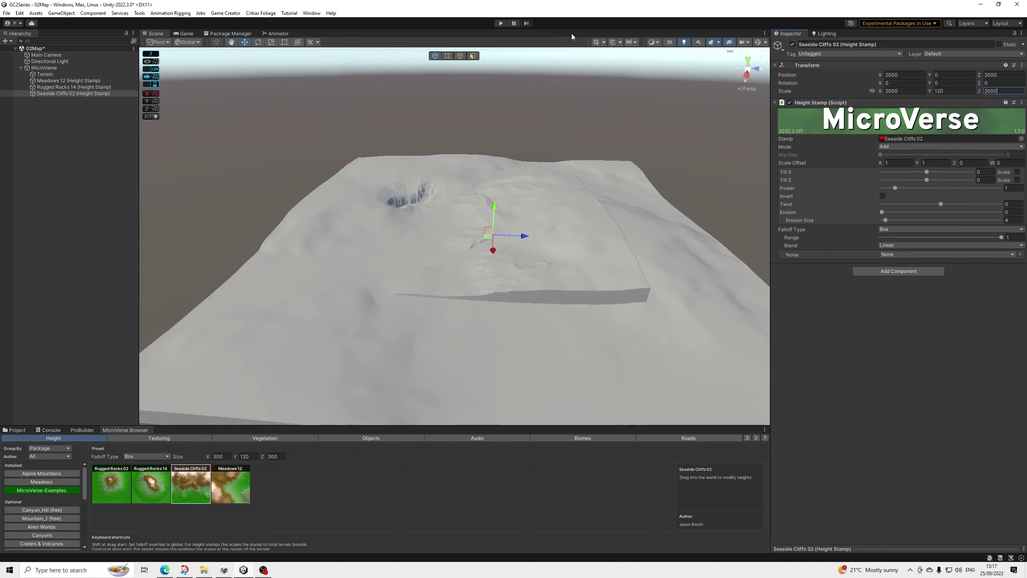
- Scale the Seaside Cliffs 02 stamp to 4000 in X and Z so that it covers the whole terrain
alt+drag(455, 187, 562, 226)
click(901, 89)
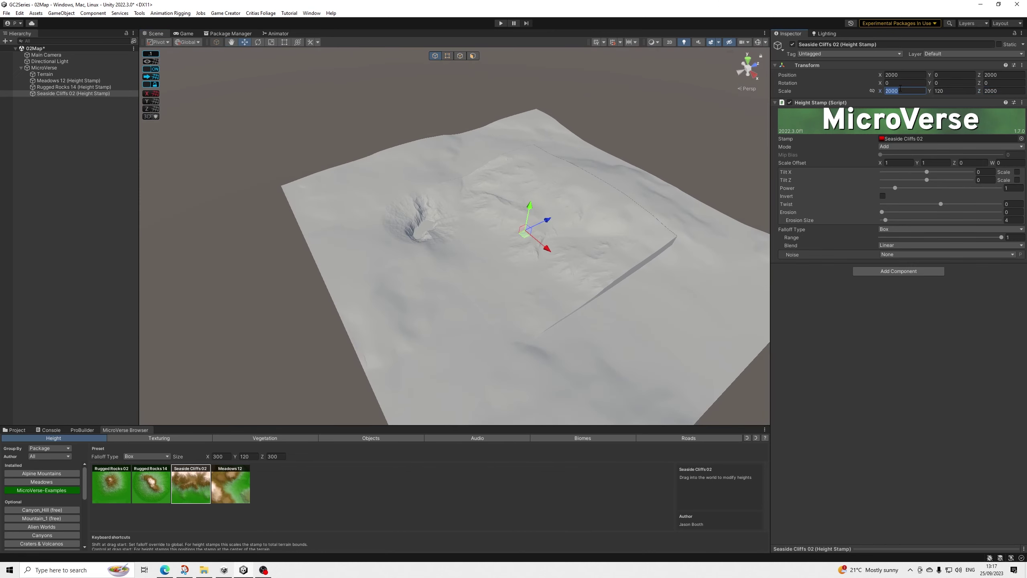
text(4000)
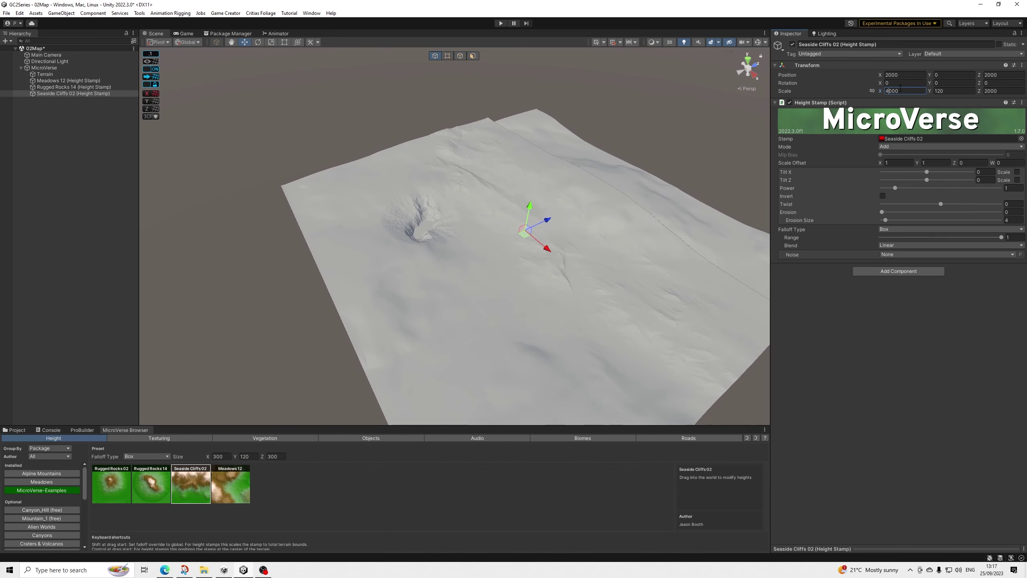
click(1008, 90)
text(4000)
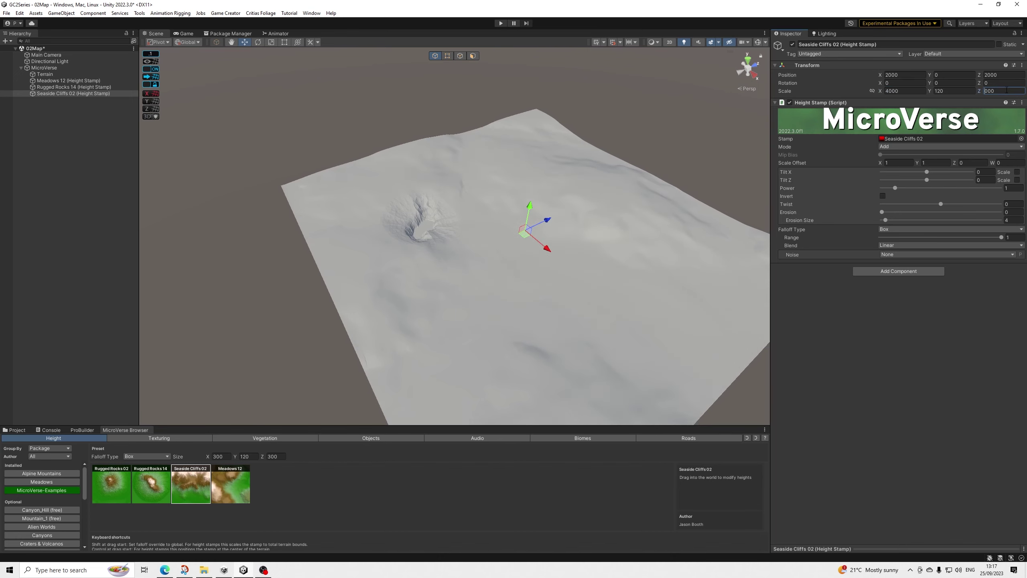
- Toggle the Seaside Cliffs 02 stamp off and back on to compare its effect, and examine the terrain from several angles
scroll(739, 170, up, 1)
alt+drag(631, 188, 510, 194)
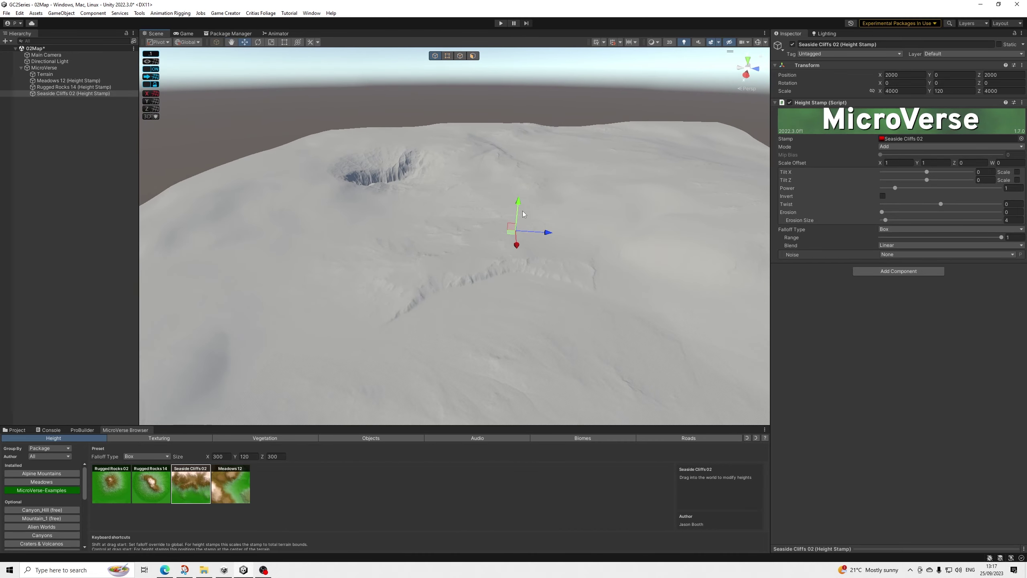
click(795, 46)
click(795, 47)
alt+drag(502, 161, 562, 137)
middle_drag(637, 134, 526, 153)
alt+drag(493, 195, 416, 183)
mouse_move(488, 190)
middle_down()
mouse_move(629, 209)
mouse_move(498, 196)
middle_up()
alt+drag(498, 196, 473, 216)
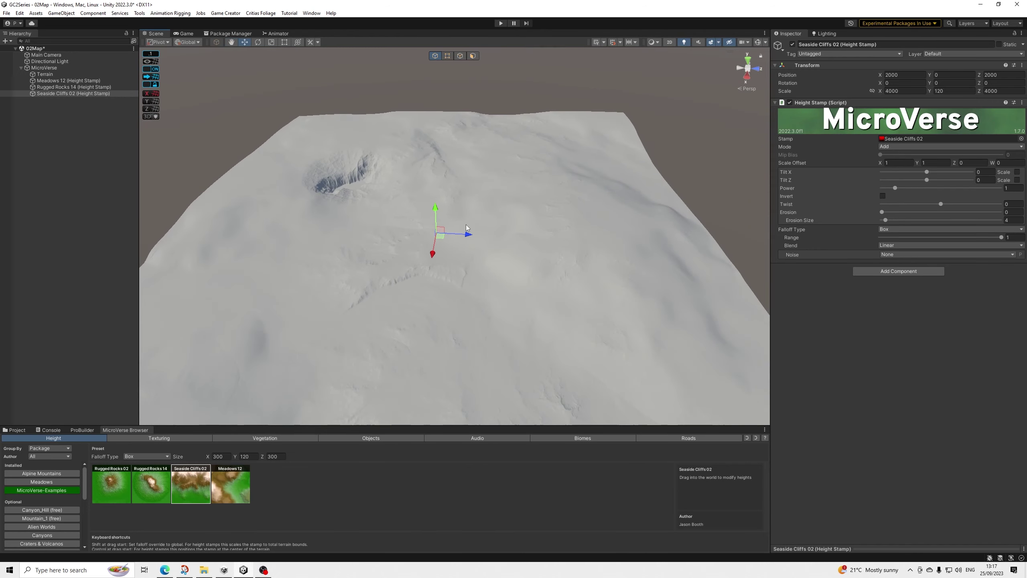
middle_drag(472, 215, 518, 219)
alt+drag(517, 218, 465, 187)
mouse_move(531, 195)
alt+mouse_down()
mouse_move(558, 169)
mouse_move(538, 184)
alt+mouse_up()
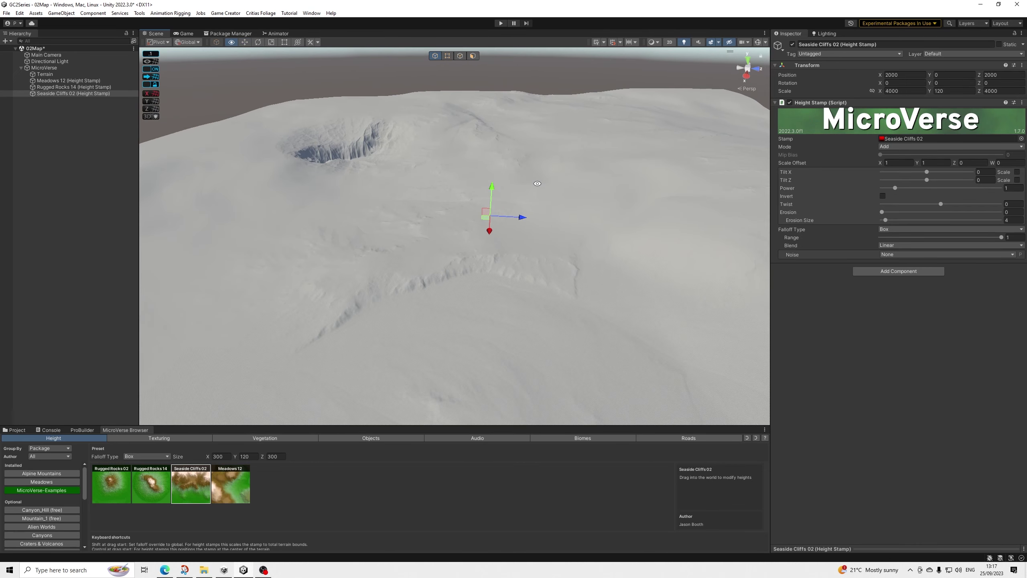
- Review the texturing presets of the MicroVerse-Examples and Dreamscape Meadows packages, then show those of Synty Meadow Forest
click(155, 437)
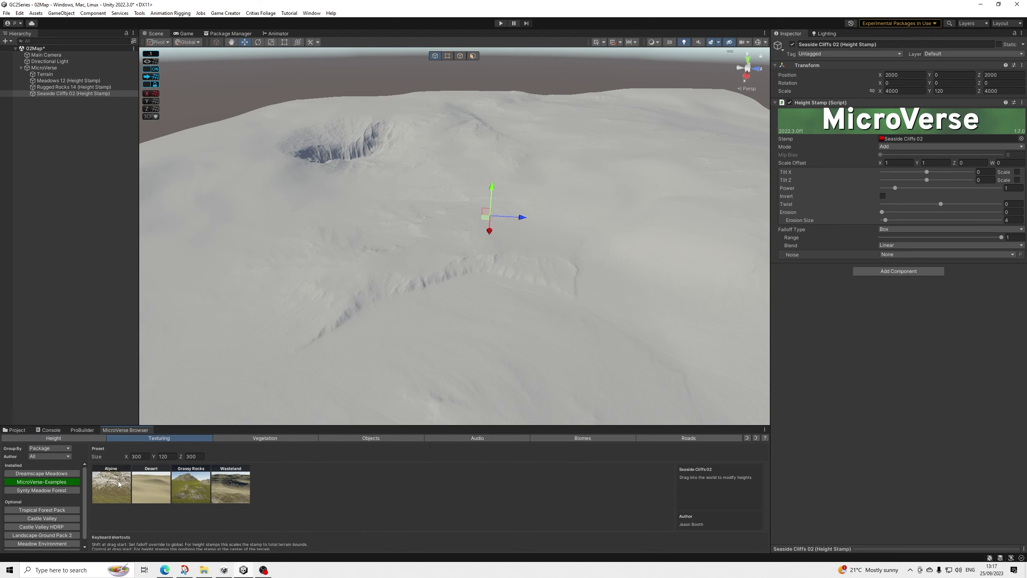
click(190, 486)
click(225, 484)
click(49, 476)
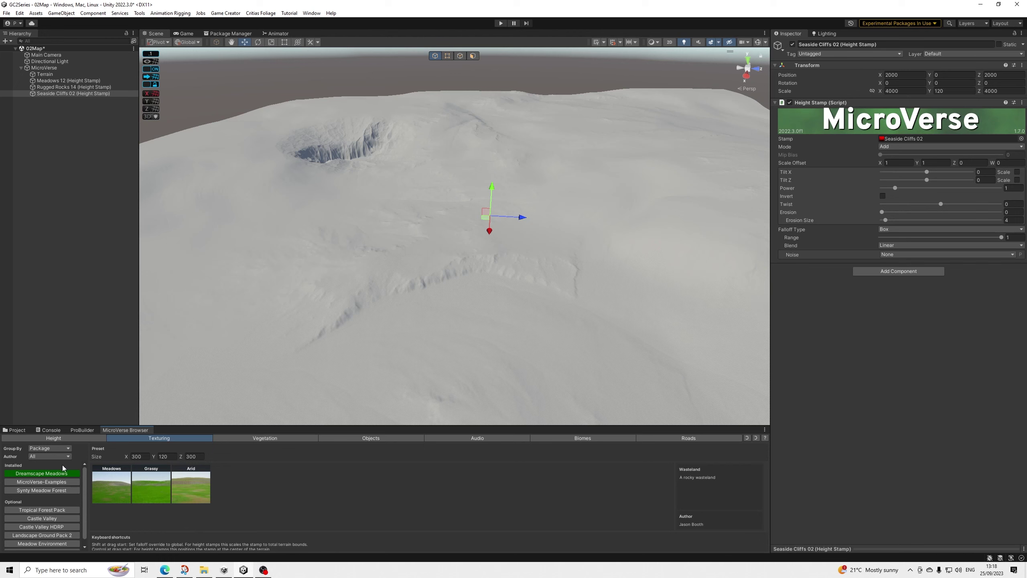
click(38, 489)
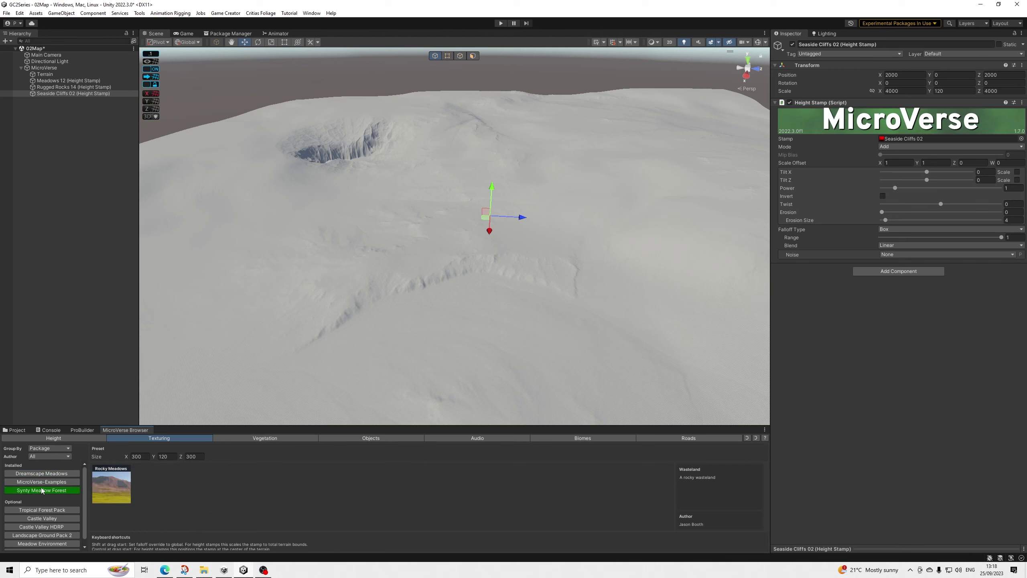
scroll(55, 490, down, 1)
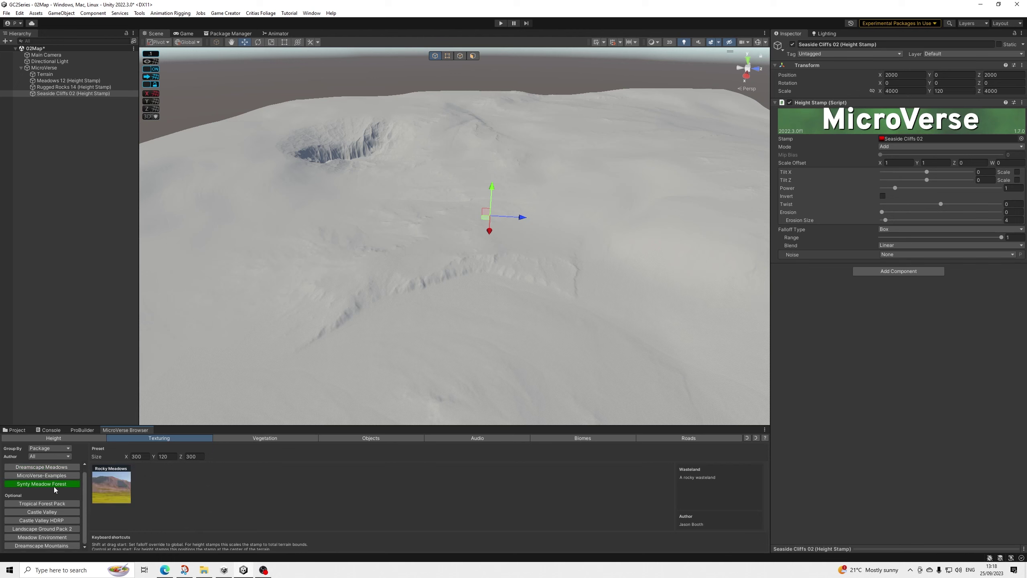
- Add the Rocky Meadows texturing preset to the terrain and set its falloff type to Global
drag(109, 492, 477, 308)
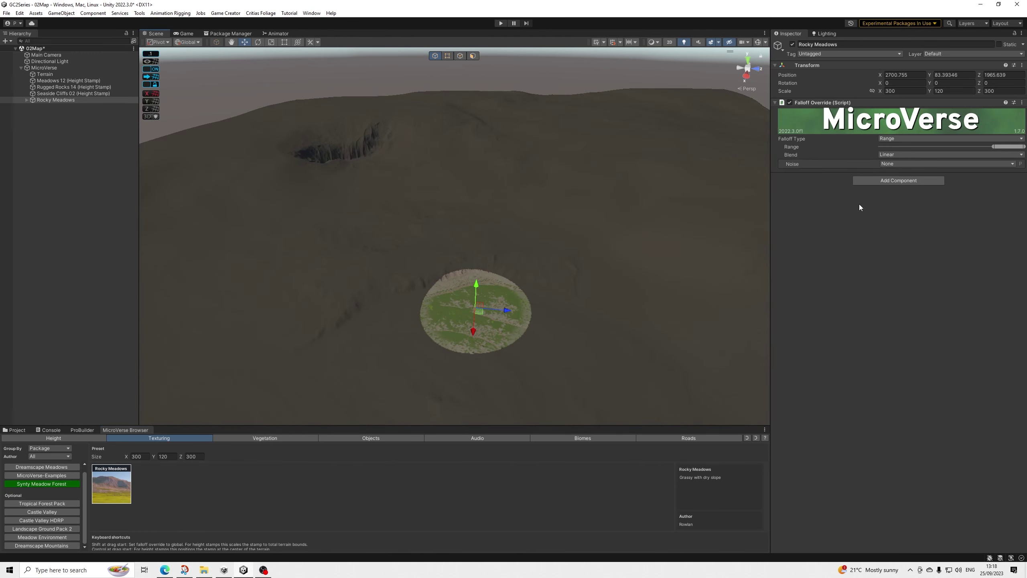
click(899, 139)
click(898, 147)
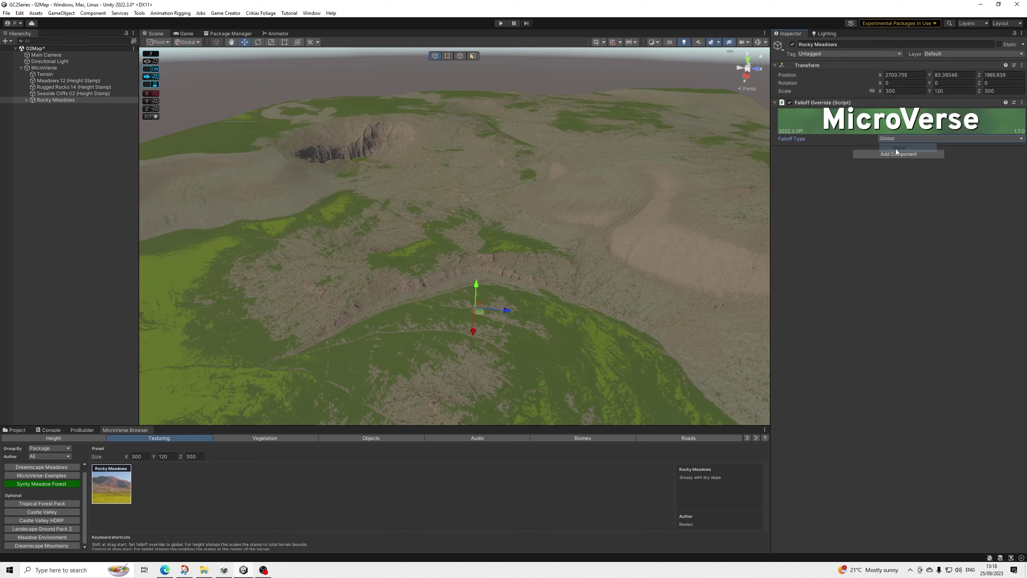
right_drag(362, 195, 358, 309)
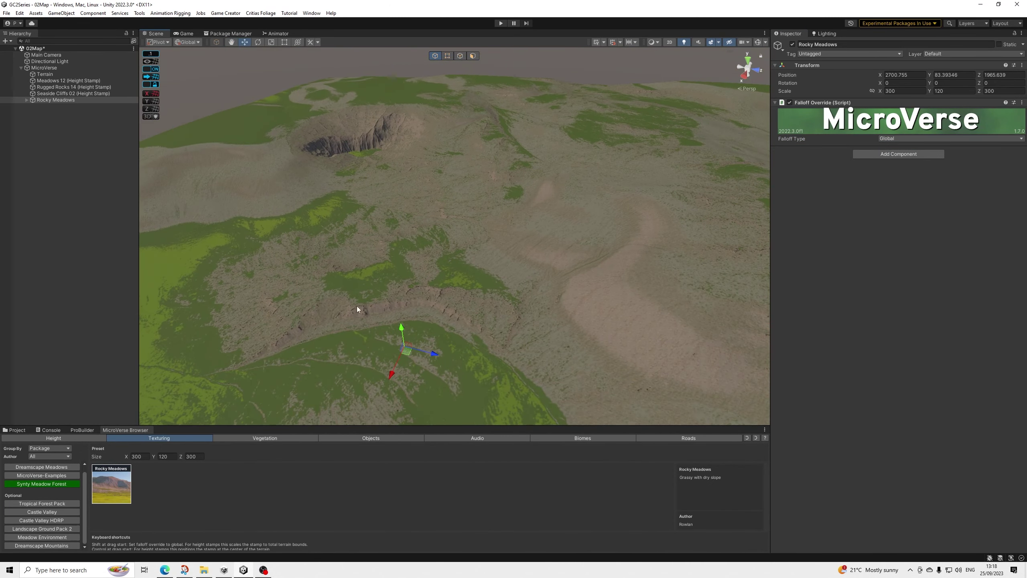
alt+drag(402, 290, 410, 275)
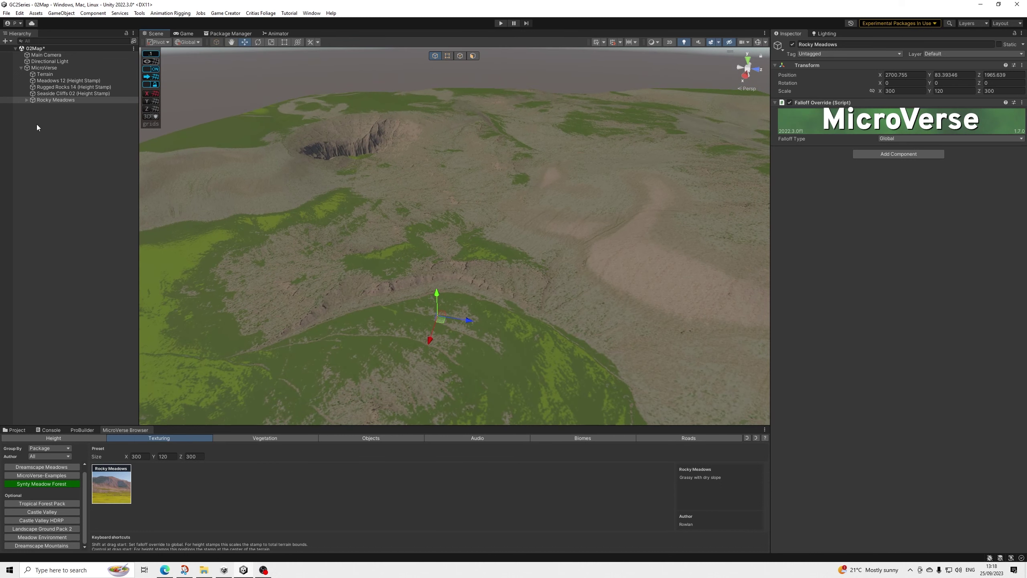
- Expand Rocky Meadows and examine the settings of its rock, gravel and grass texture stamps one by one
click(27, 100)
click(49, 106)
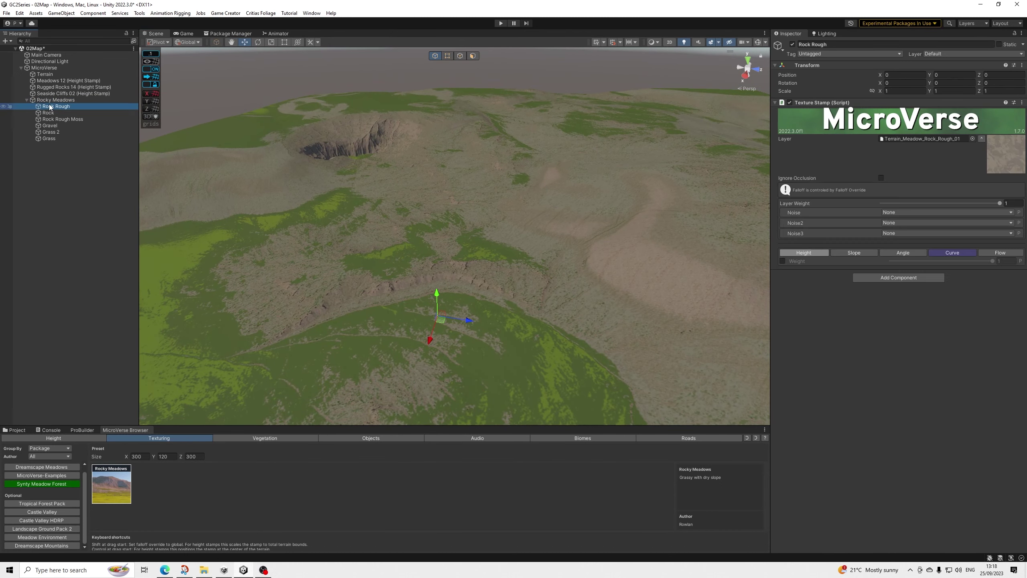
key(Down)
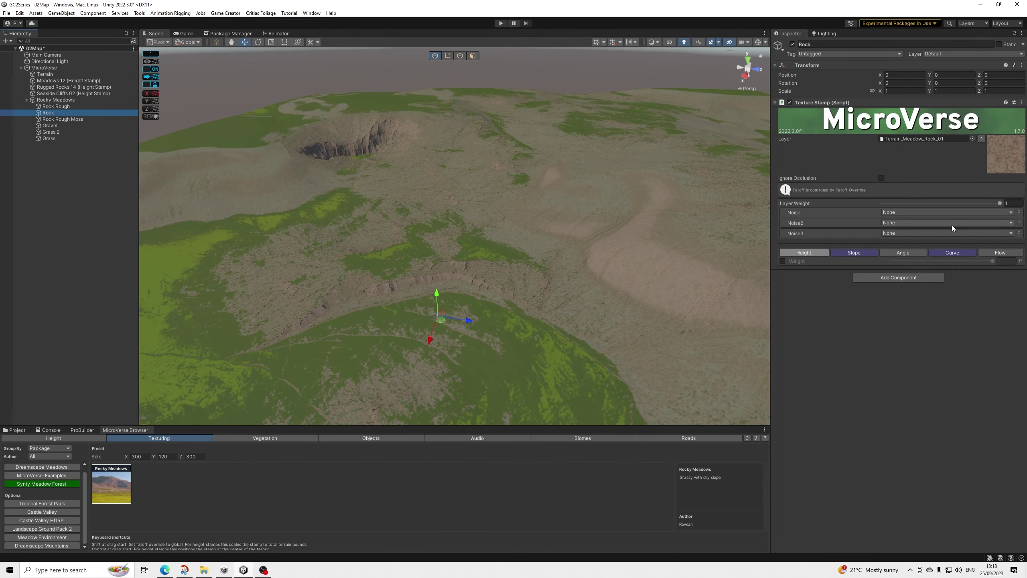
key(Up)
key(Down)
key(Down)
key(Down)
key(Down)
key(Up)
key(Down)
key(Down)
key(Up)
key(Up)
key(Up)
key(Up)
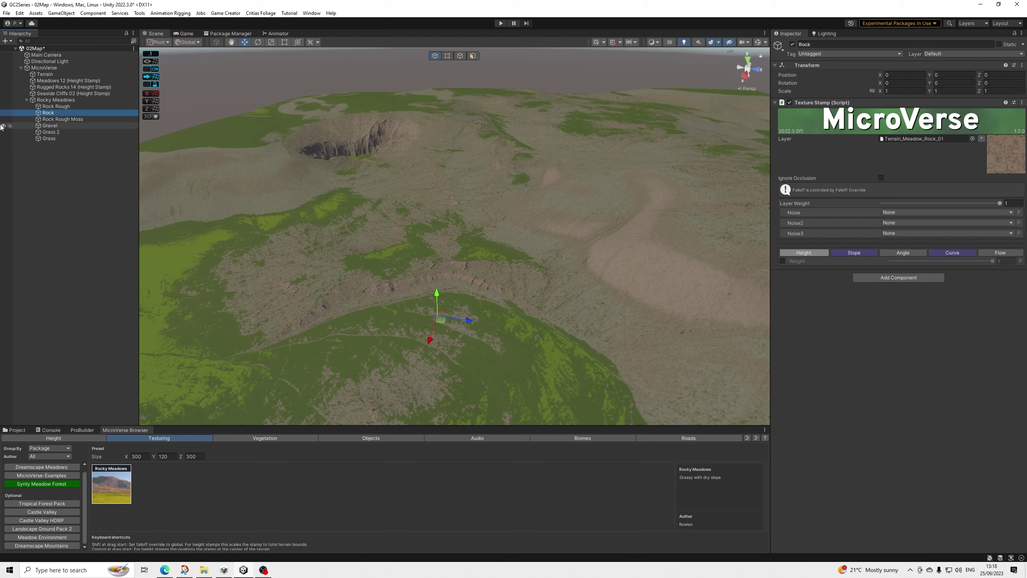
click(68, 104)
click(67, 101)
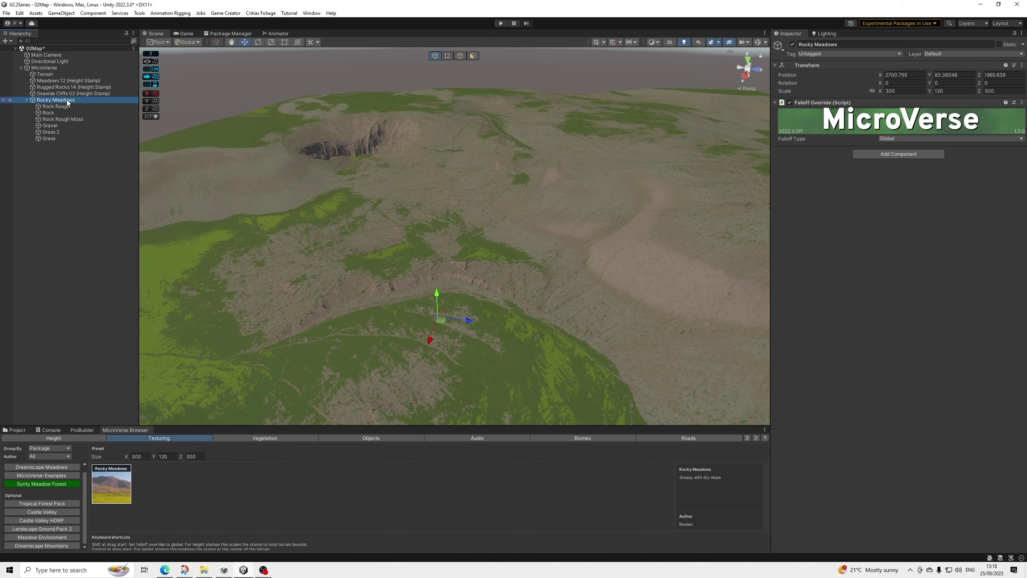
click(67, 106)
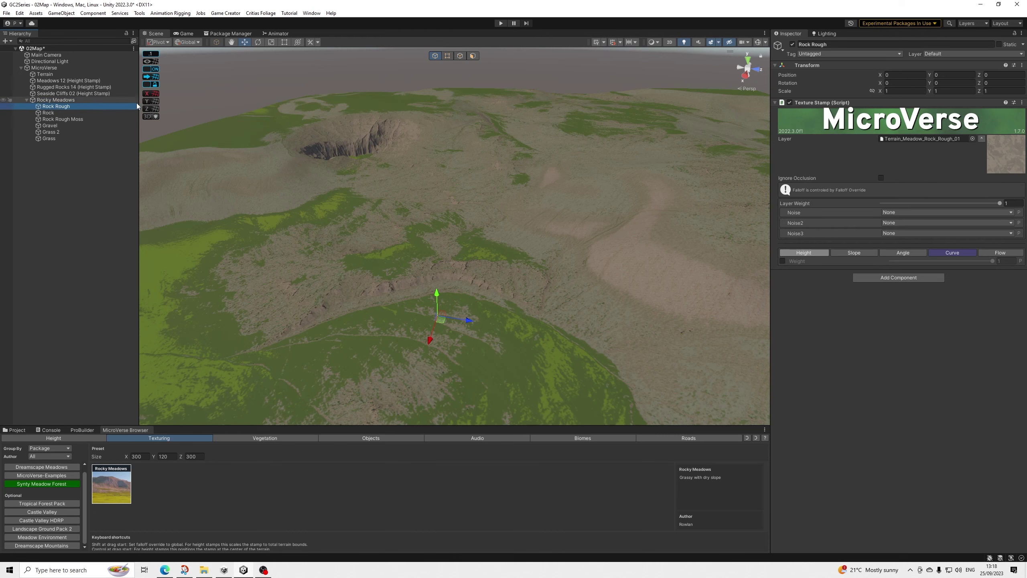
key(Down)
key(Down)
key(Down)
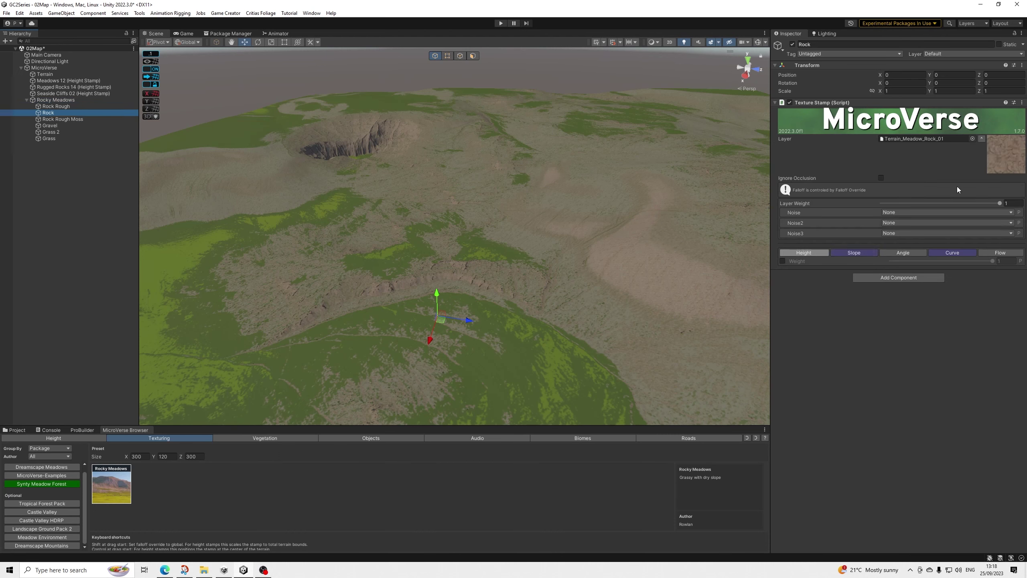
key(Down)
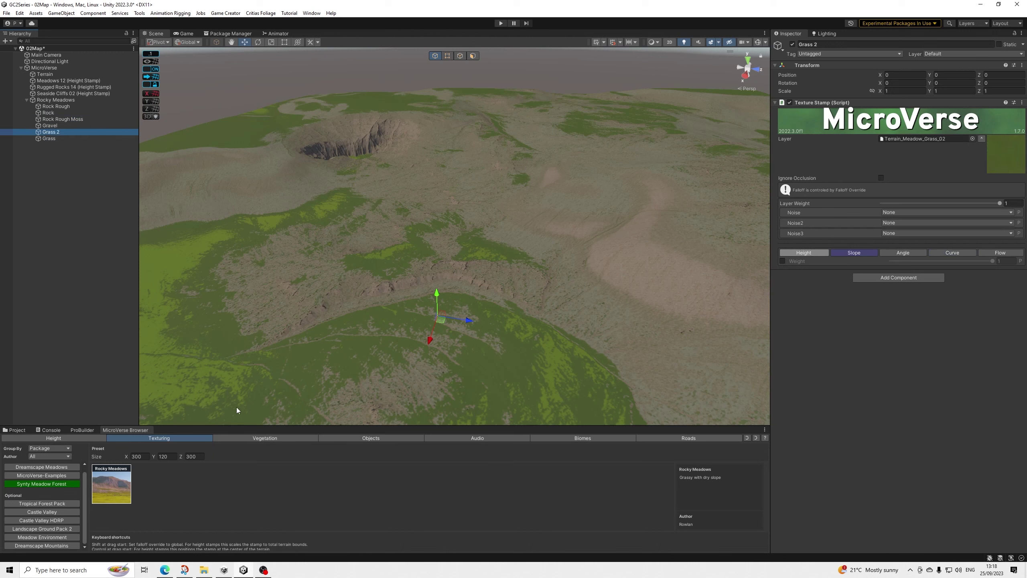
- Delete the Rocky Meadows texturing from the terrain and show the presets of the Dreamscape Meadows package
click(60, 100)
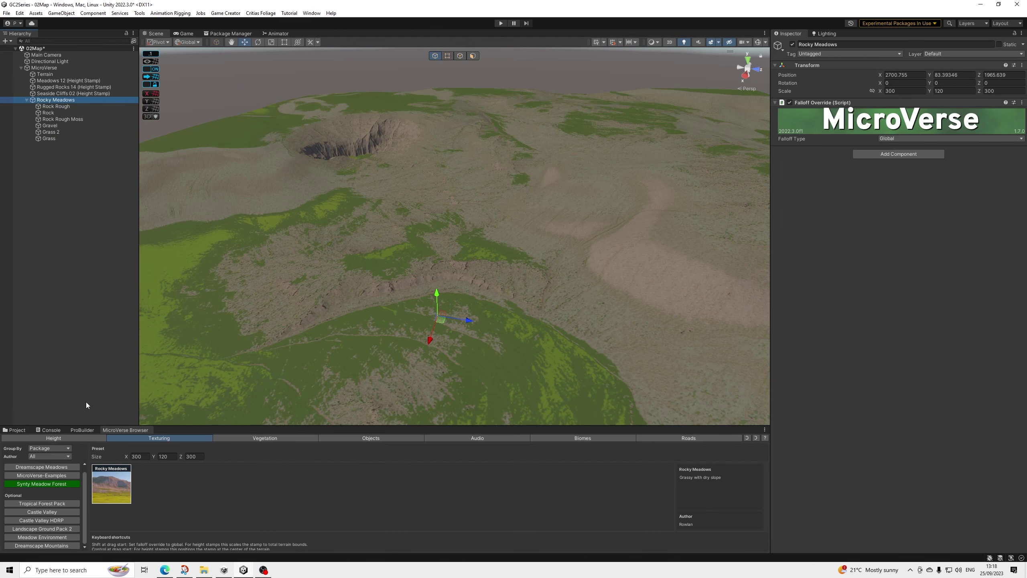
key(Delete)
click(54, 469)
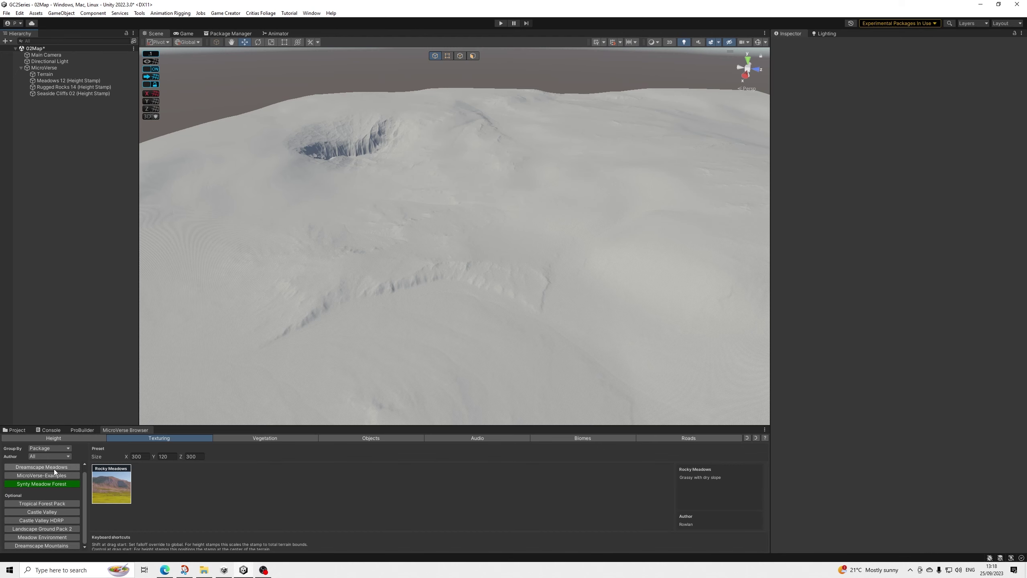
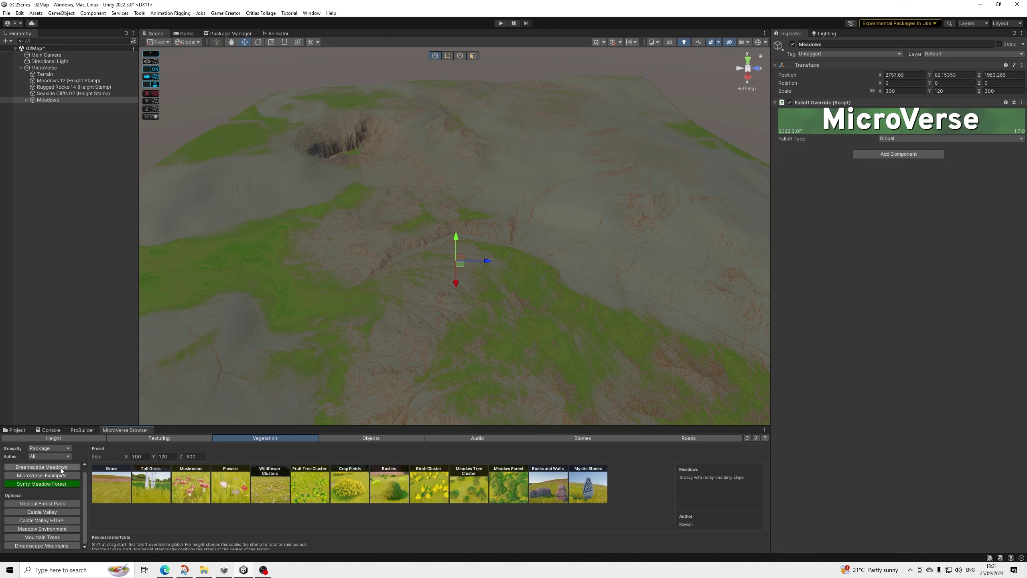
- Review the vegetation presets of the Dreamscape Meadows package, then show those of Synty Meadow Forest
click(68, 467)
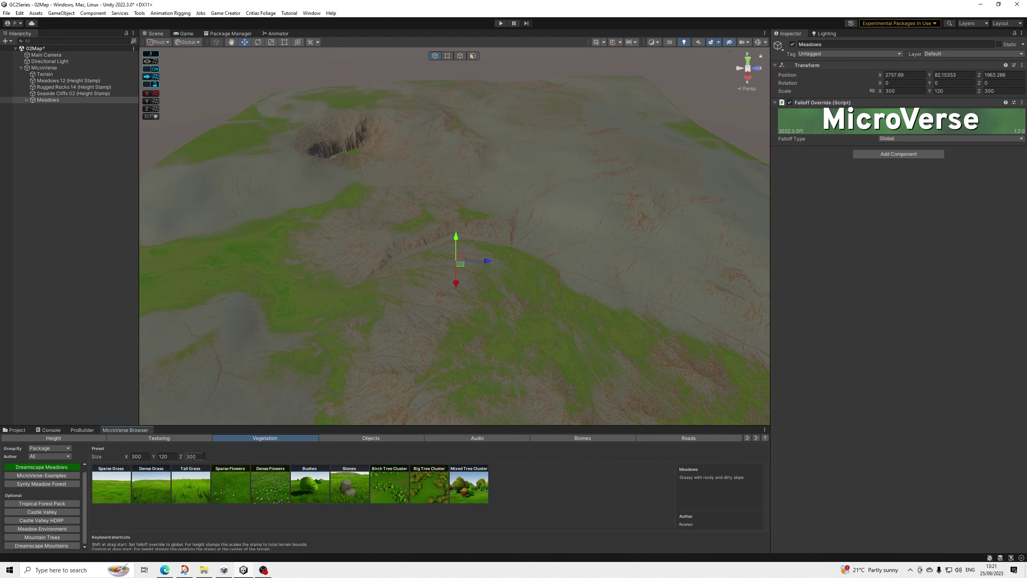
middle_drag(390, 361, 315, 263)
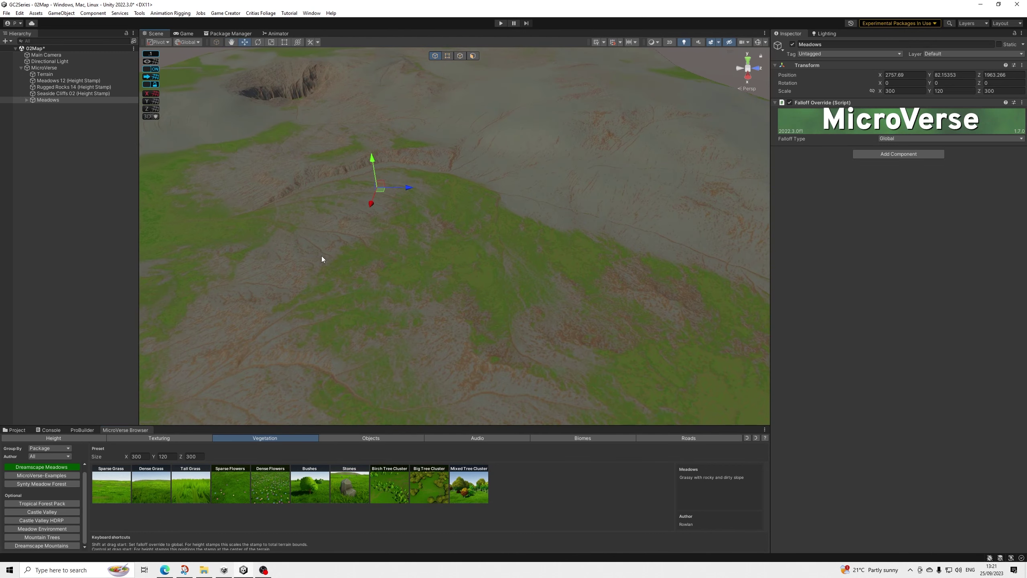
click(37, 486)
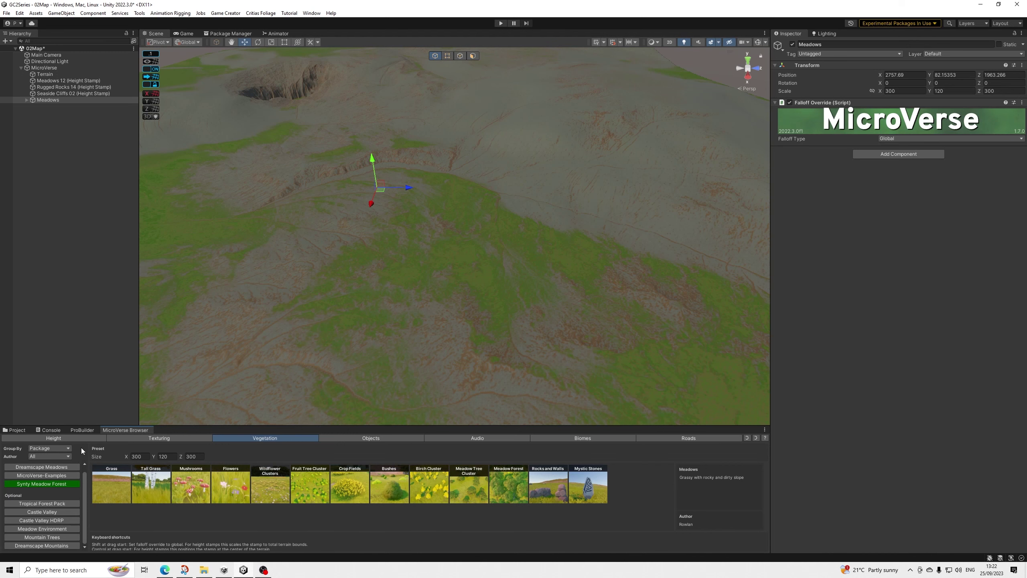
- Delete the Meadows texturing from the terrain and show the texturing presets of the MicroVerse-Examples package
click(62, 100)
key(Delete)
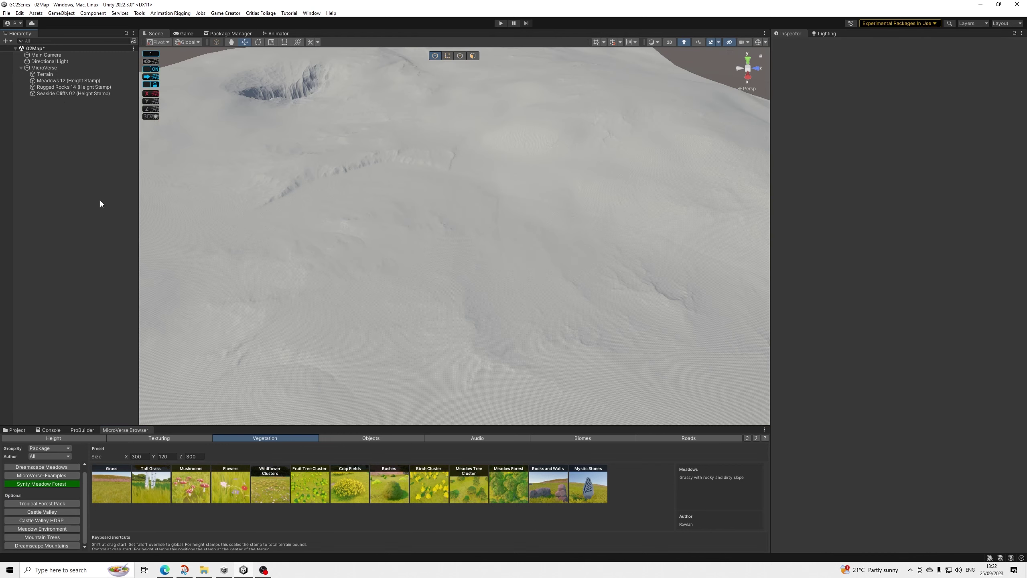
click(42, 475)
click(142, 439)
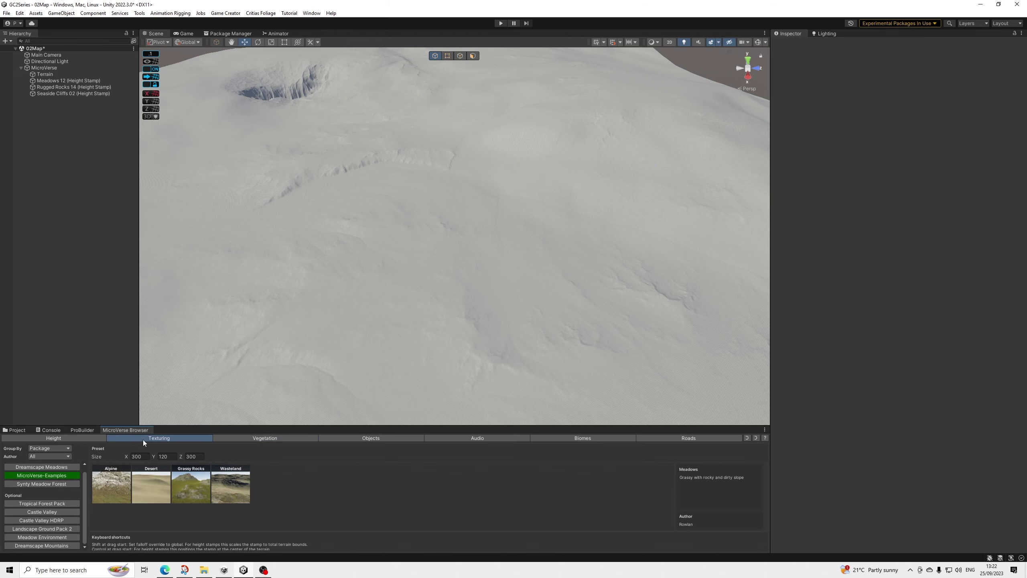
- Add the Rocky Meadows texturing preset from Synty Meadow Forest to the terrain and set its falloff type to Global
click(53, 484)
drag(121, 485, 99, 280)
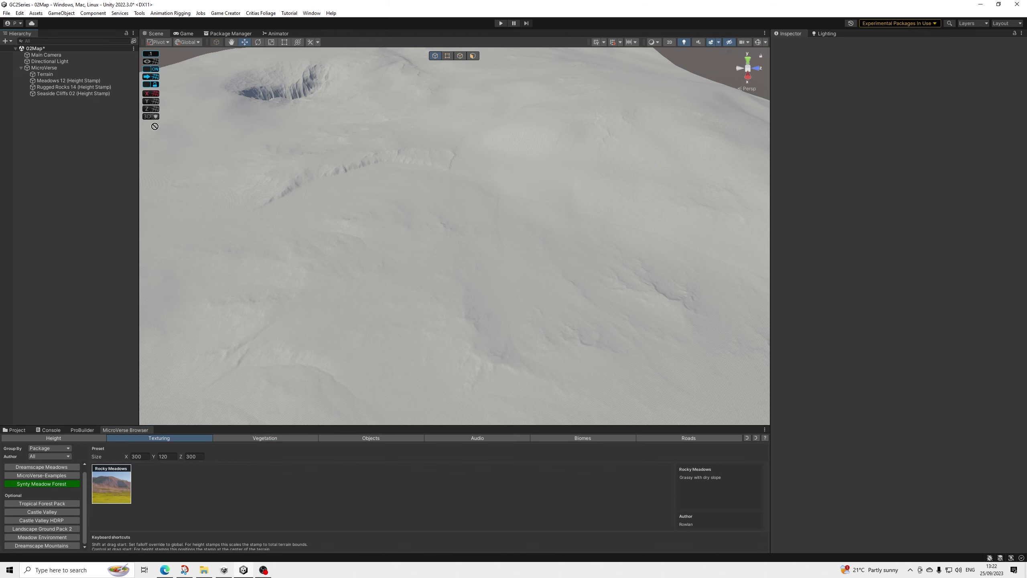
drag(154, 126, 418, 248)
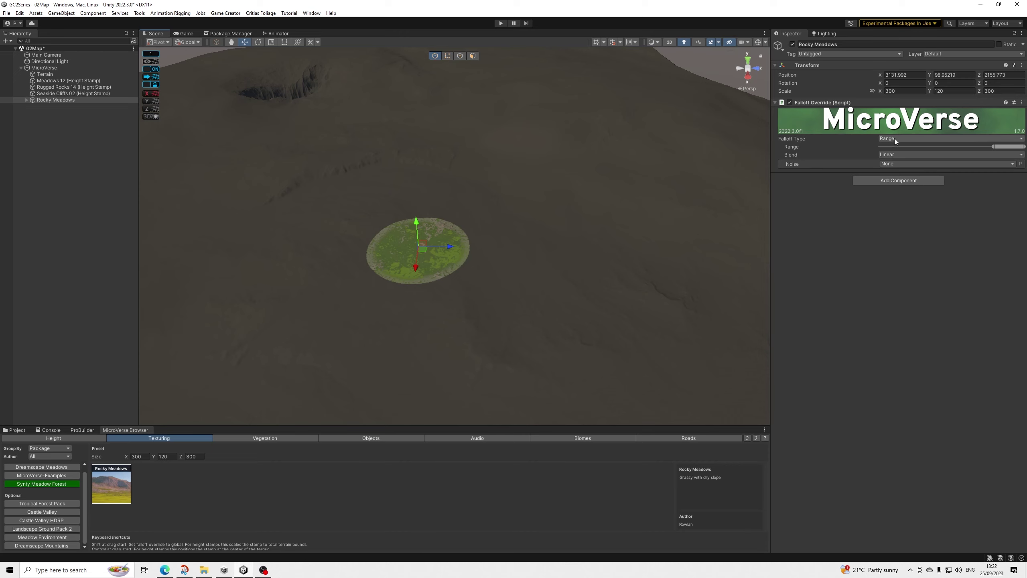
click(895, 140)
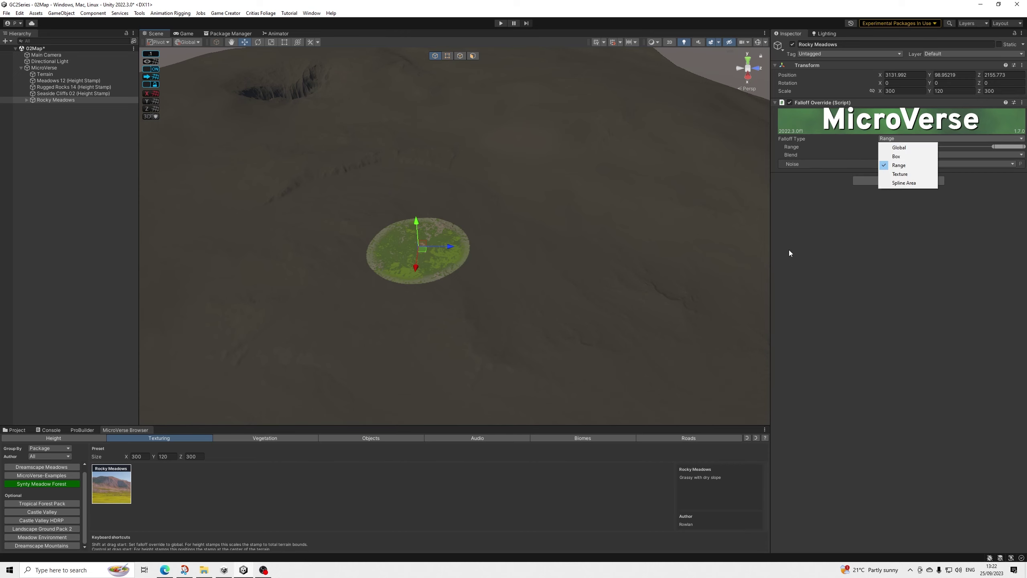
click(819, 231)
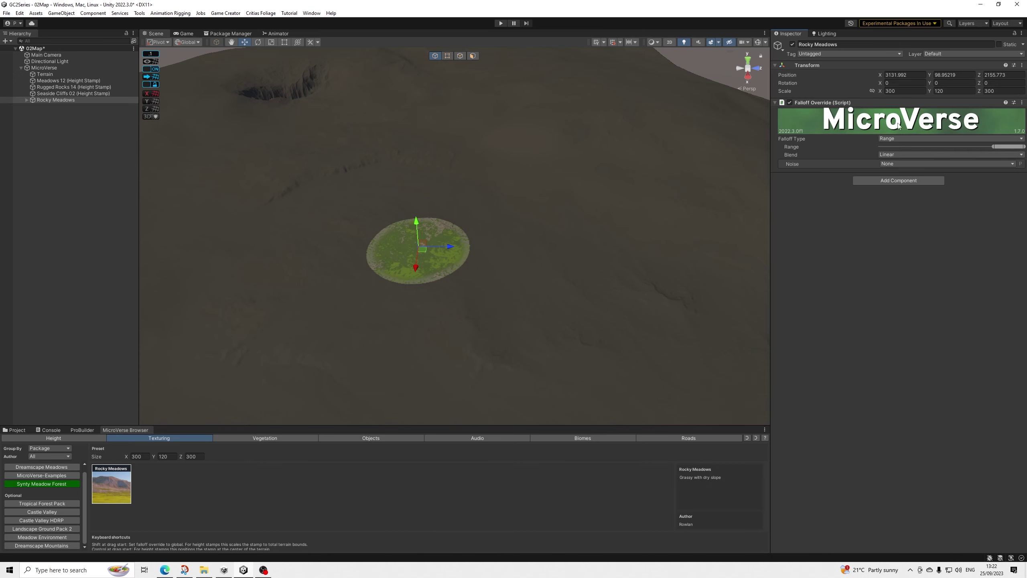
click(891, 142)
click(899, 148)
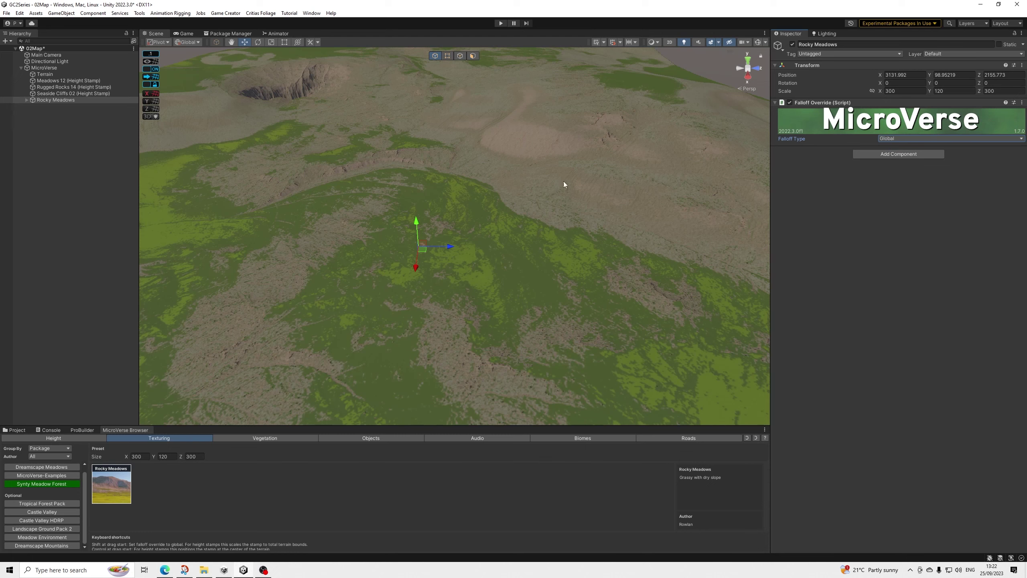
middle_drag(536, 246, 469, 321)
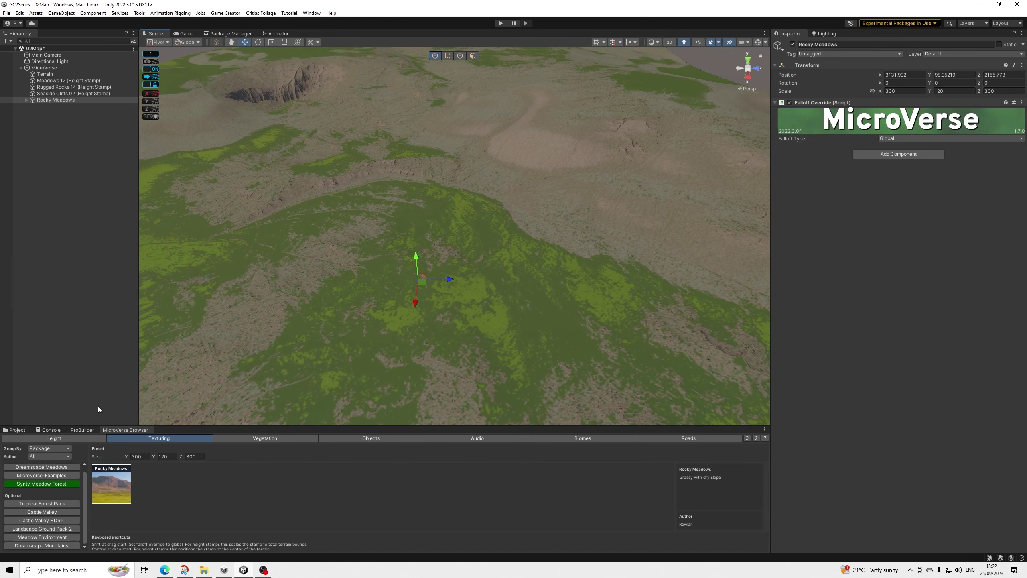
- Add the Synty Meadow Forest Grass vegetation preset to the terrain and set its falloff type to Global
click(261, 437)
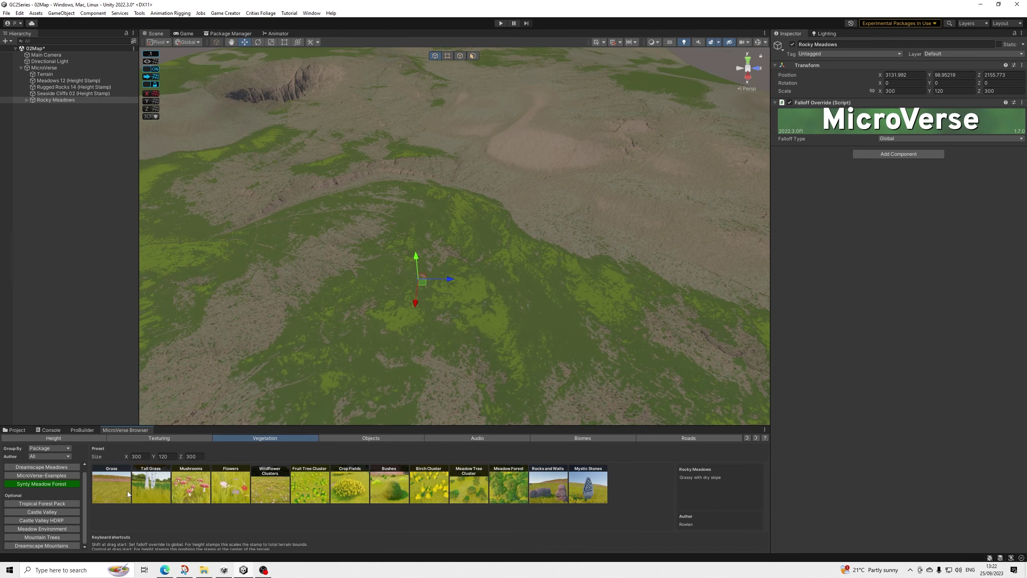
drag(107, 491, 452, 259)
scroll(468, 270, up, 15)
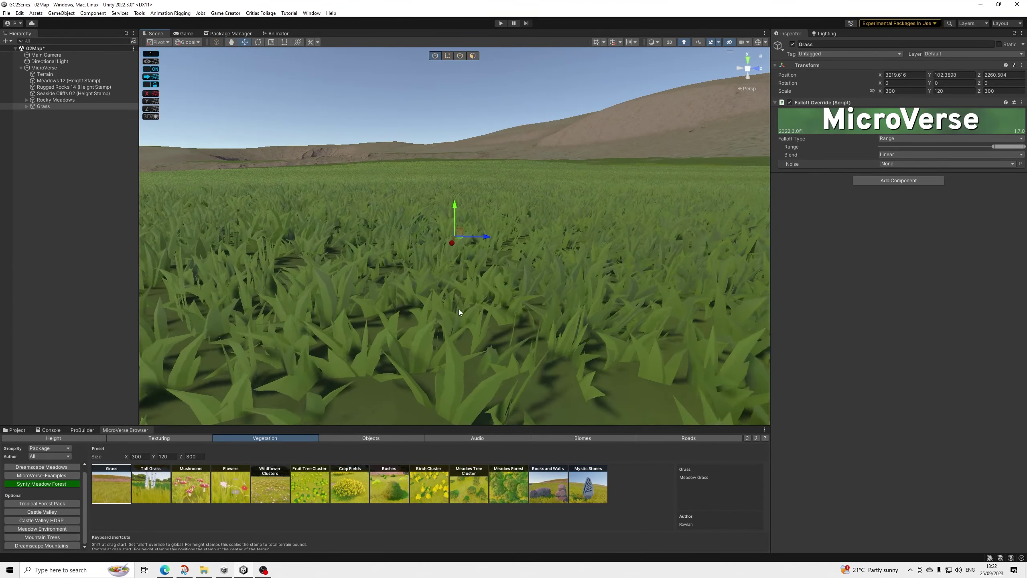
middle_drag(459, 309, 440, 389)
click(900, 138)
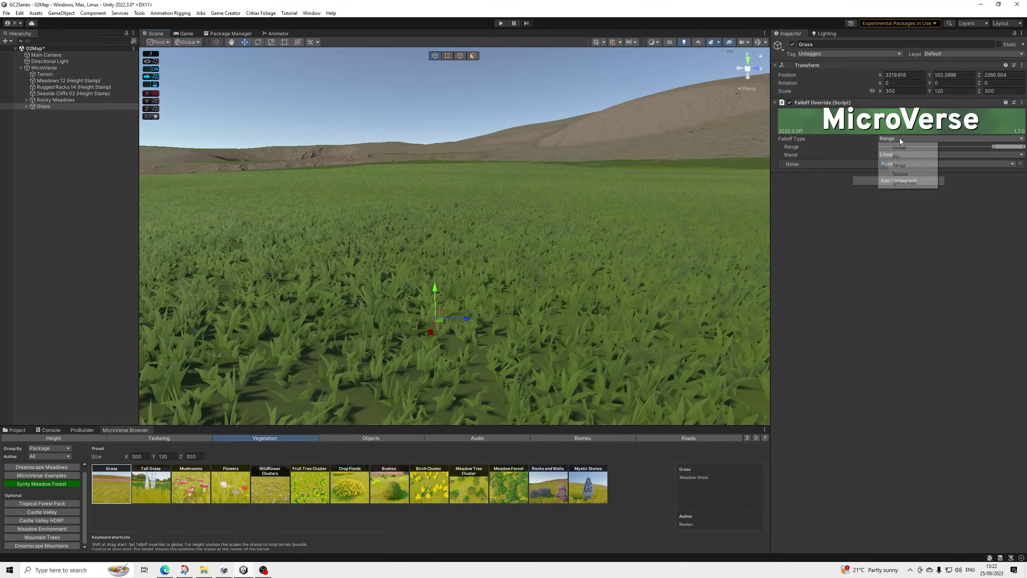
click(889, 147)
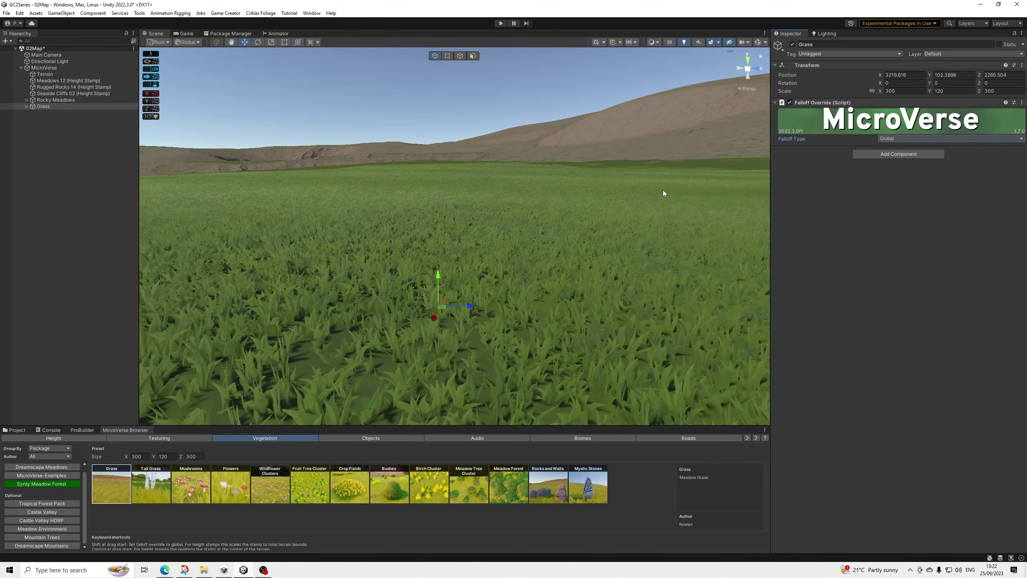
- Examine the grass coverage on the meadows and rocky slopes from close up, from above and from a distance
alt+drag(640, 195, 609, 362)
scroll(595, 261, down, 5)
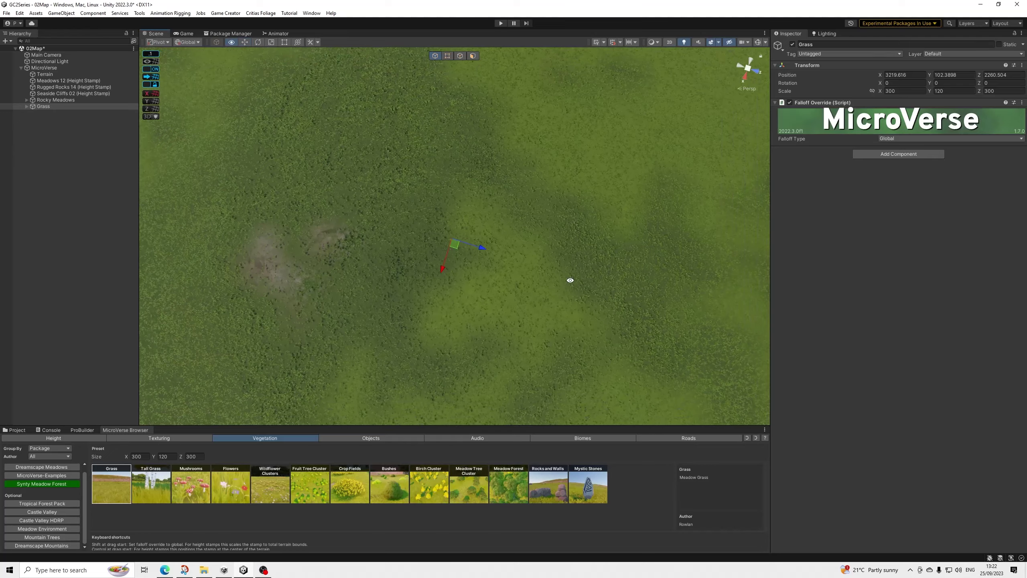
alt+drag(571, 280, 996, 510)
middle_drag(586, 282, 489, 354)
scroll(538, 348, down, 3)
alt+drag(574, 334, 871, 227)
middle_drag(870, 223, 924, 144)
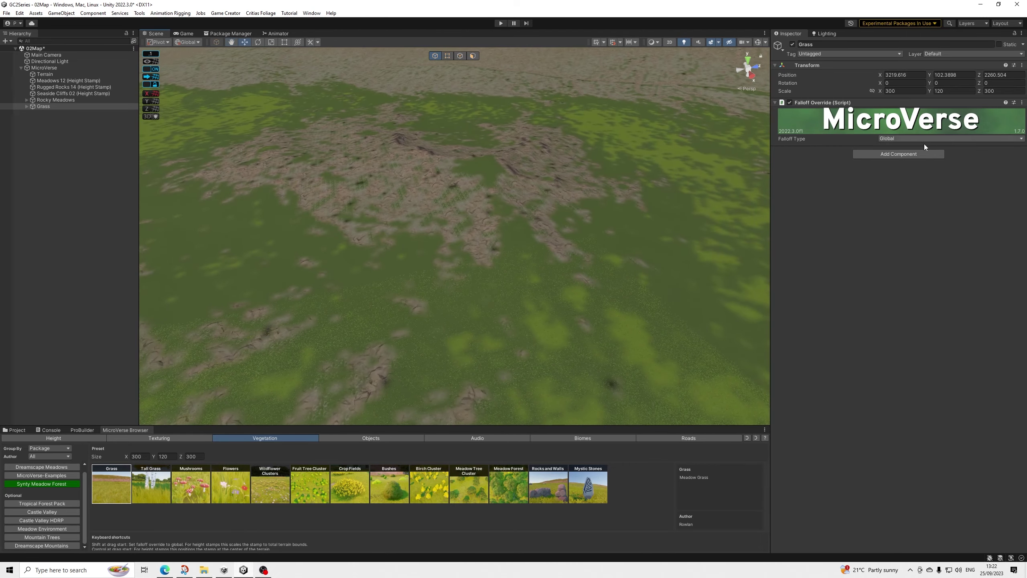
scroll(607, 180, up, 8)
scroll(621, 194, up, 4)
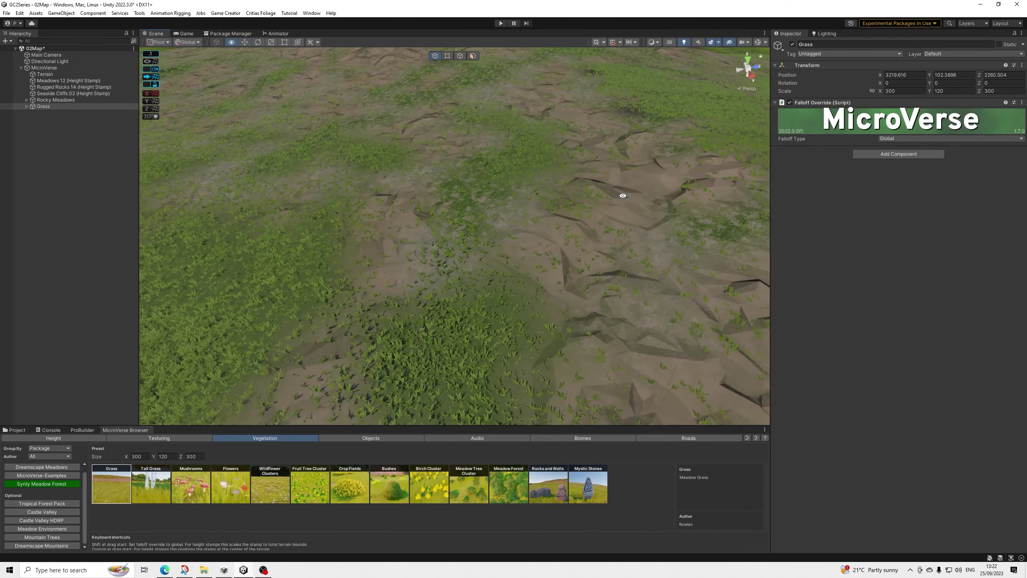
scroll(605, 262, down, 5)
middle_drag(605, 262, 639, 377)
scroll(577, 189, up, 6)
scroll(576, 190, down, 5)
middle_drag(577, 189, 756, 342)
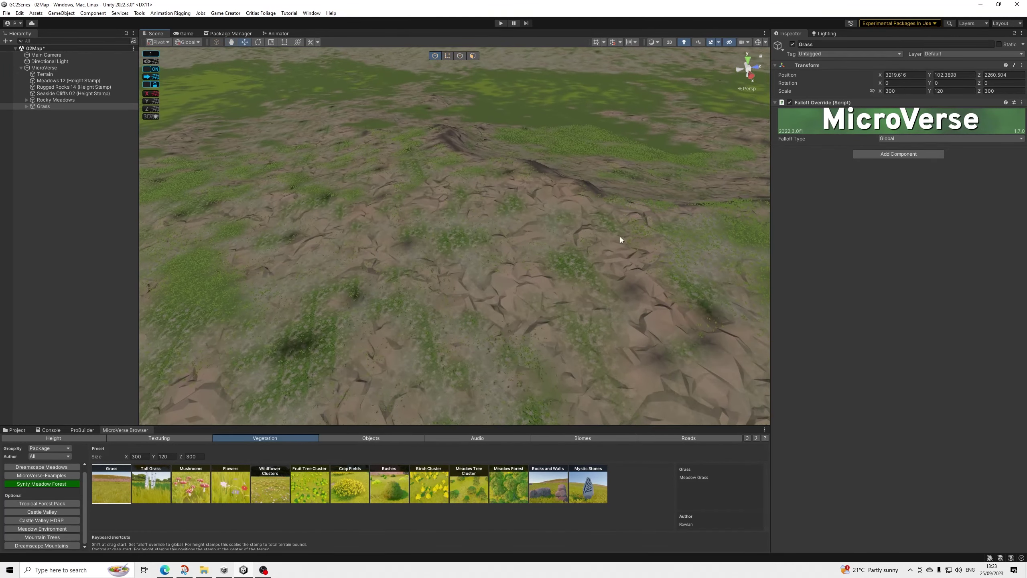
scroll(505, 182, up, 5)
scroll(509, 189, down, 4)
middle_drag(509, 189, 742, 502)
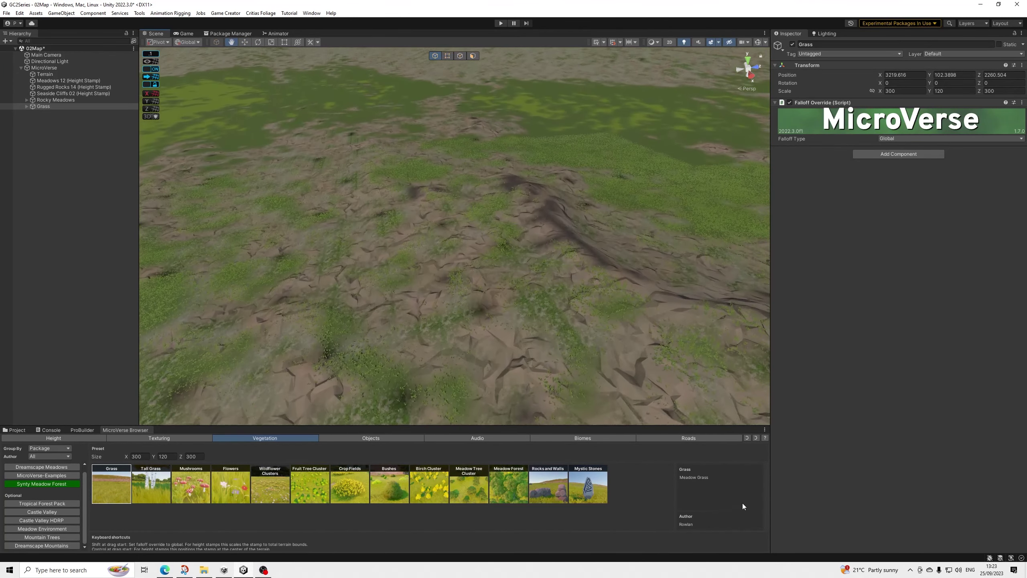
scroll(619, 182, down, 3)
middle_drag(619, 182, 608, 3)
right_drag(639, 174, 609, 139)
middle_drag(551, 174, 580, 171)
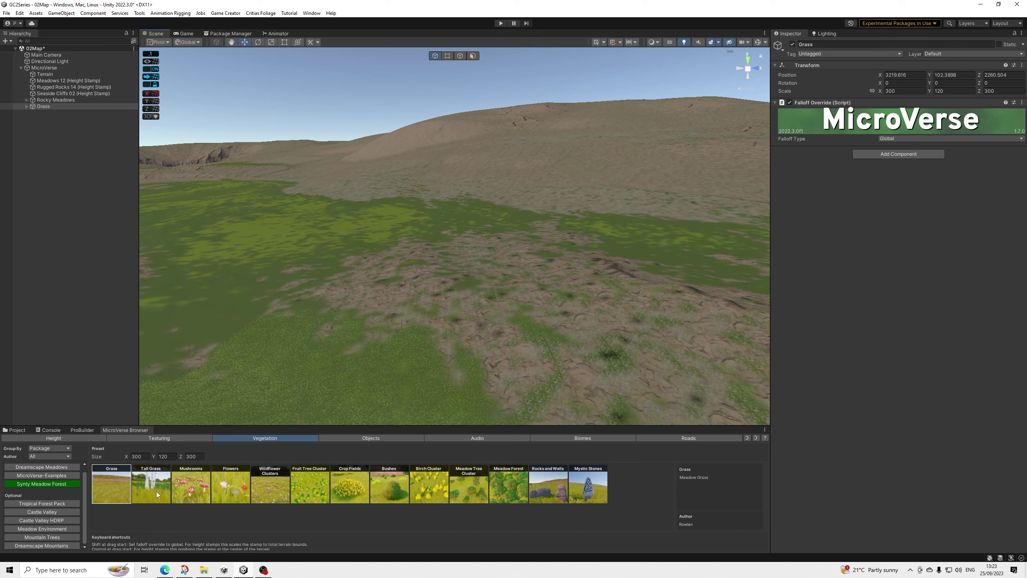
- Add the Flowers vegetation preset to the grassy area and set its falloff type to Global
click(229, 491)
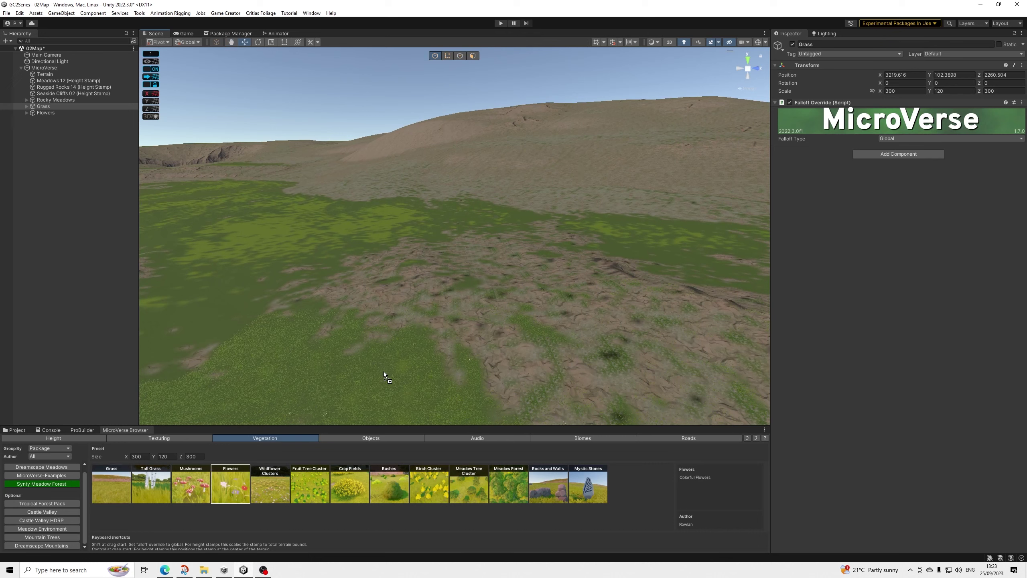
drag(384, 371, 385, 371)
click(903, 139)
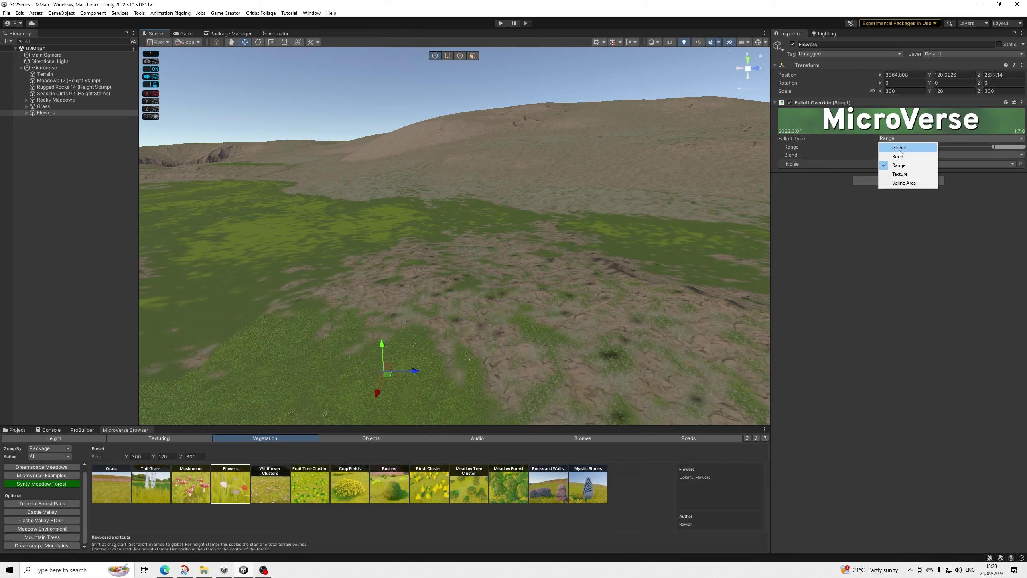
click(890, 146)
middle_drag(376, 329, 376, 389)
scroll(435, 321, down, 4)
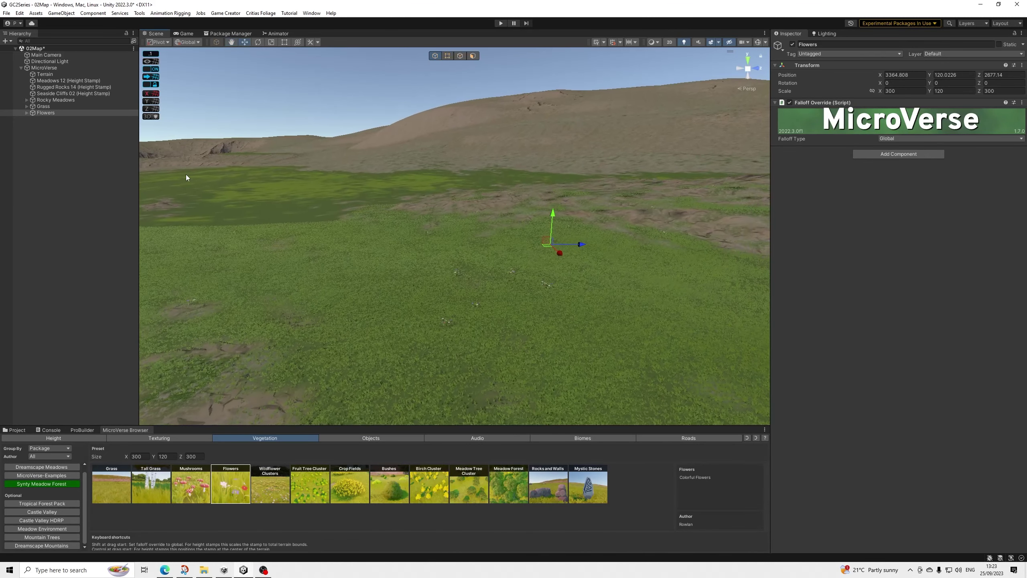
- Inspect the detail stamp settings of Grass (1) inside the Grass preset
click(27, 106)
click(48, 114)
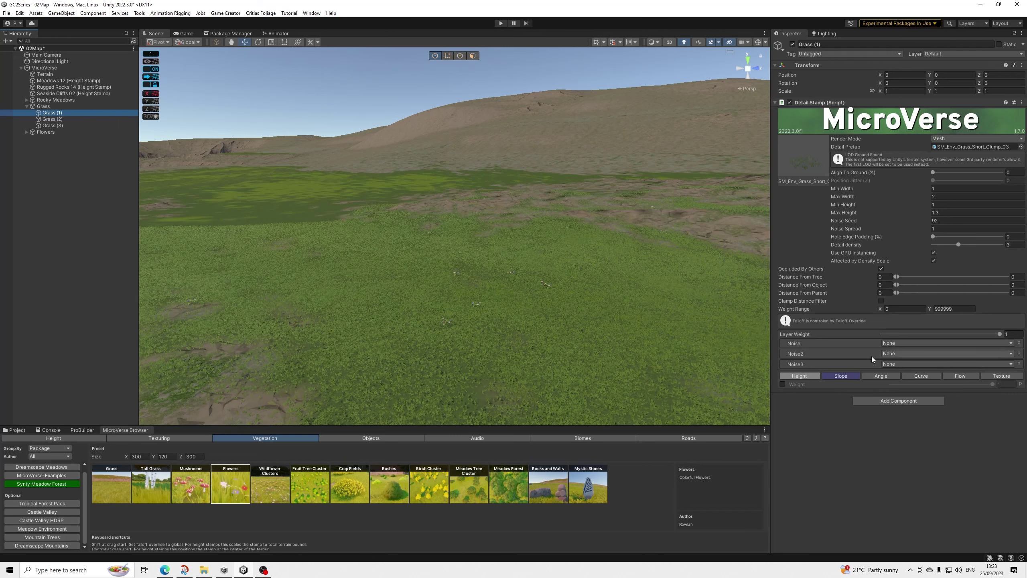
click(32, 107)
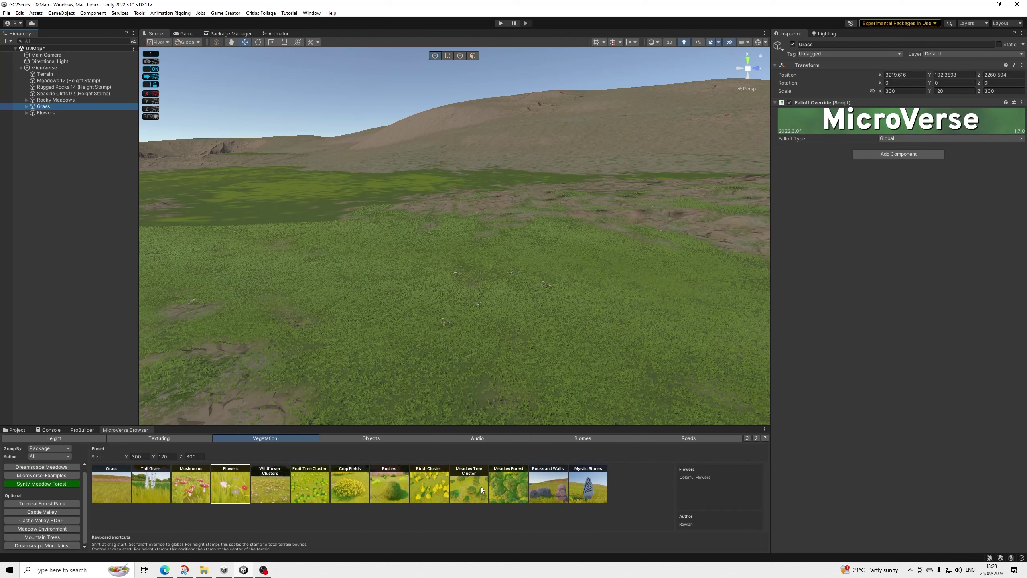
- Add the Meadow Forest vegetation preset to the grassy area and set its falloff type to Global
drag(499, 485, 476, 370)
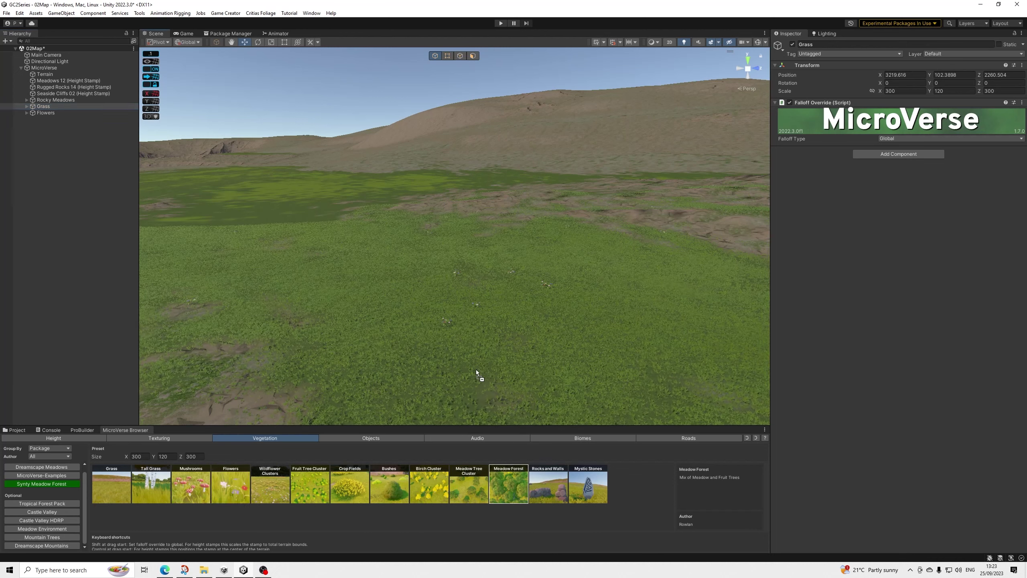
drag(451, 325, 451, 325)
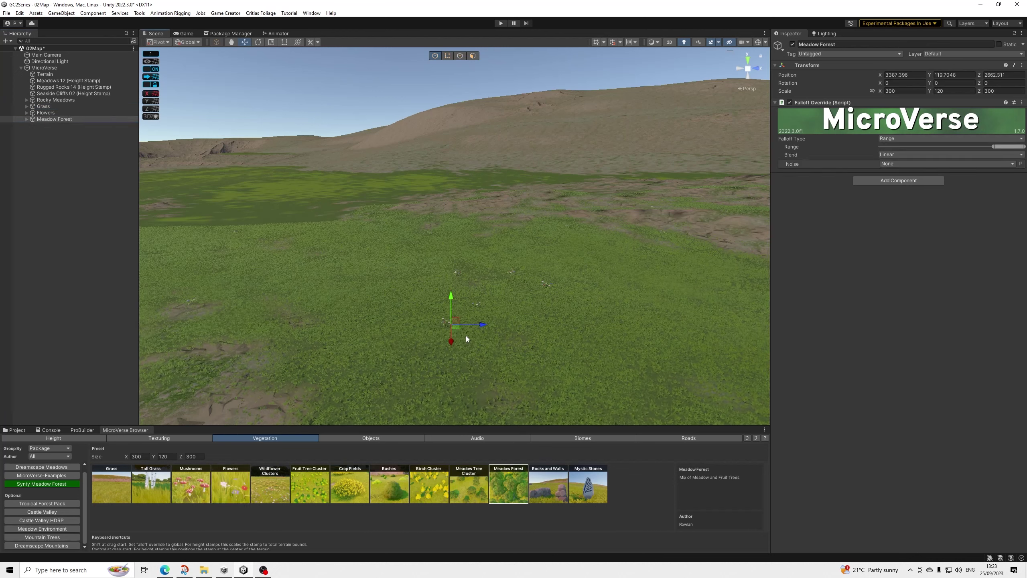
click(899, 138)
click(891, 147)
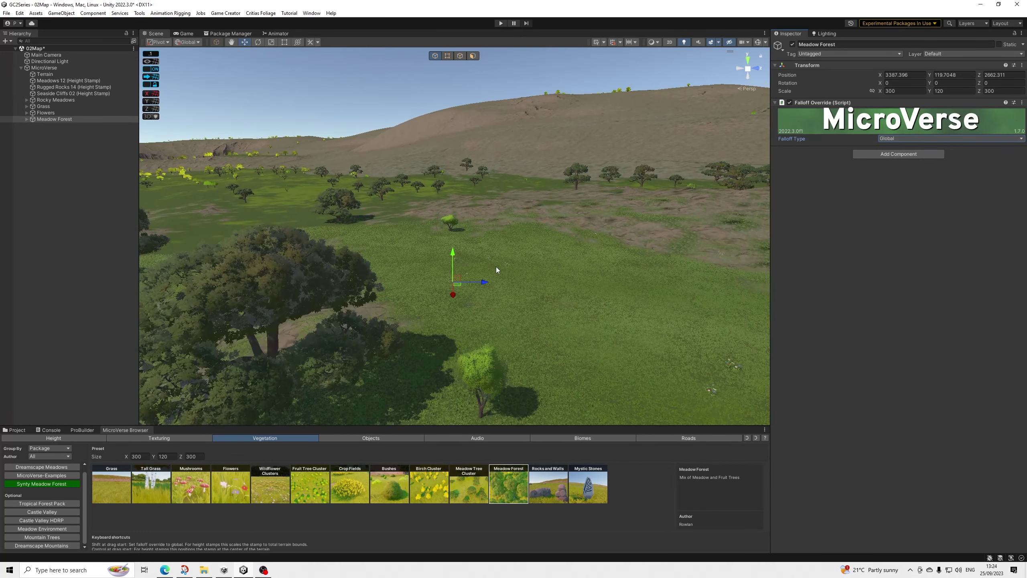
- Add the Birch Cluster vegetation preset to the meadow and set its falloff type to Global
scroll(496, 266, down, 4)
alt+drag(428, 281, 445, 284)
middle_drag(444, 284, 496, 342)
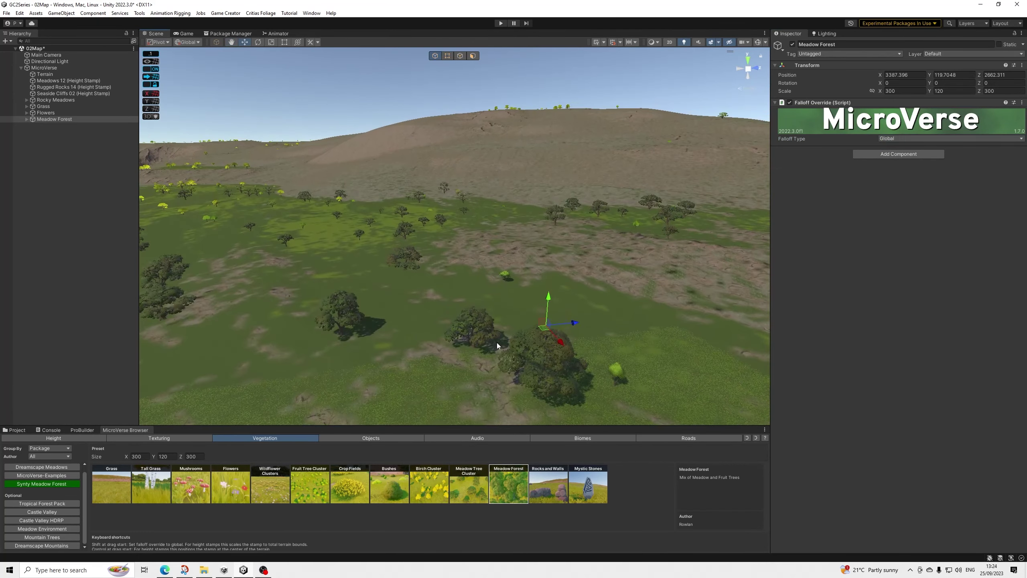
alt+drag(497, 342, 426, 286)
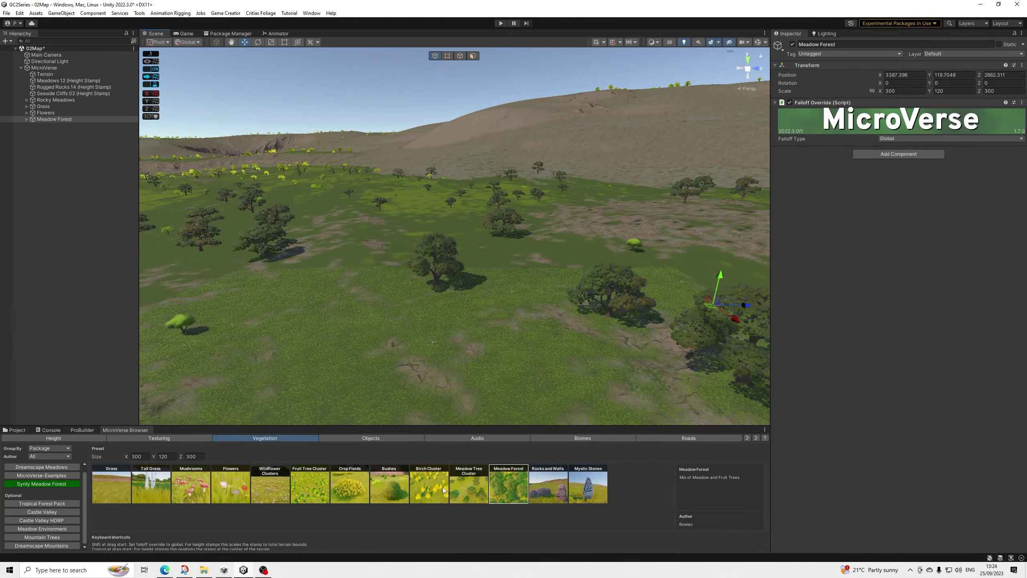
drag(431, 485, 450, 347)
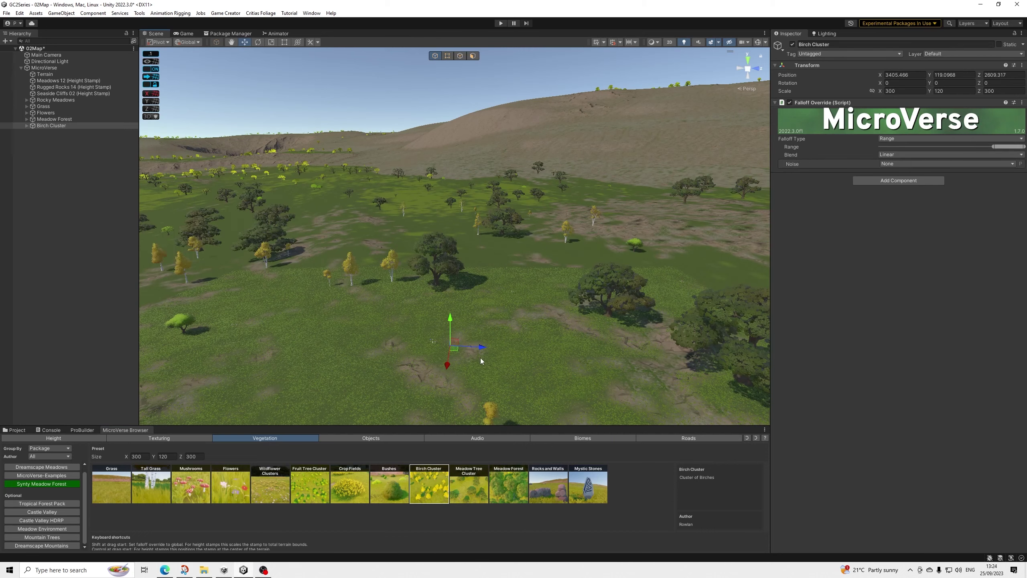
click(905, 138)
click(899, 147)
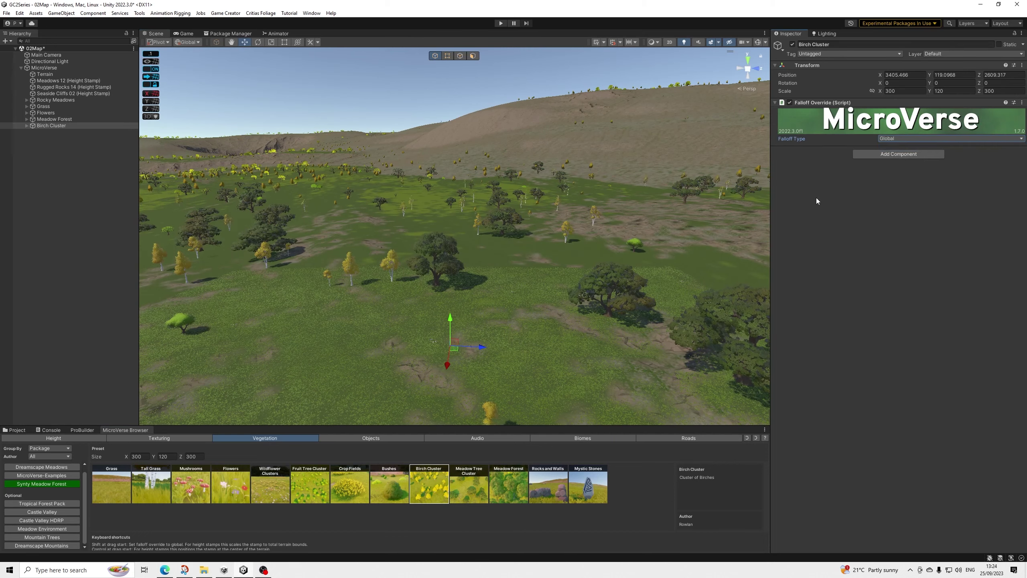
- Add the Rocks and Walls vegetation preset to the open meadow near the birch trees
alt+drag(479, 279, 490, 253)
scroll(481, 254, up, 5)
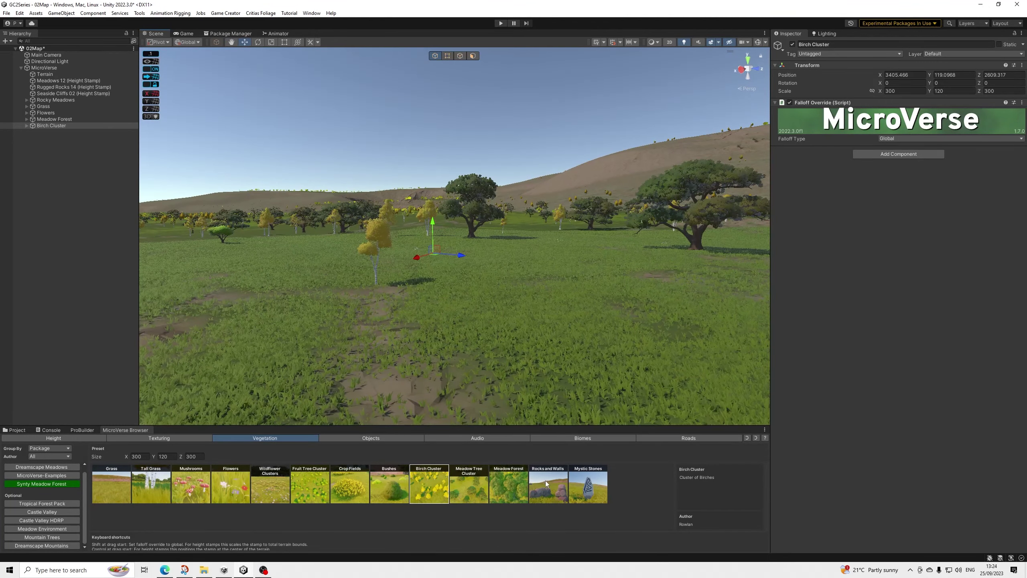
drag(546, 481, 530, 311)
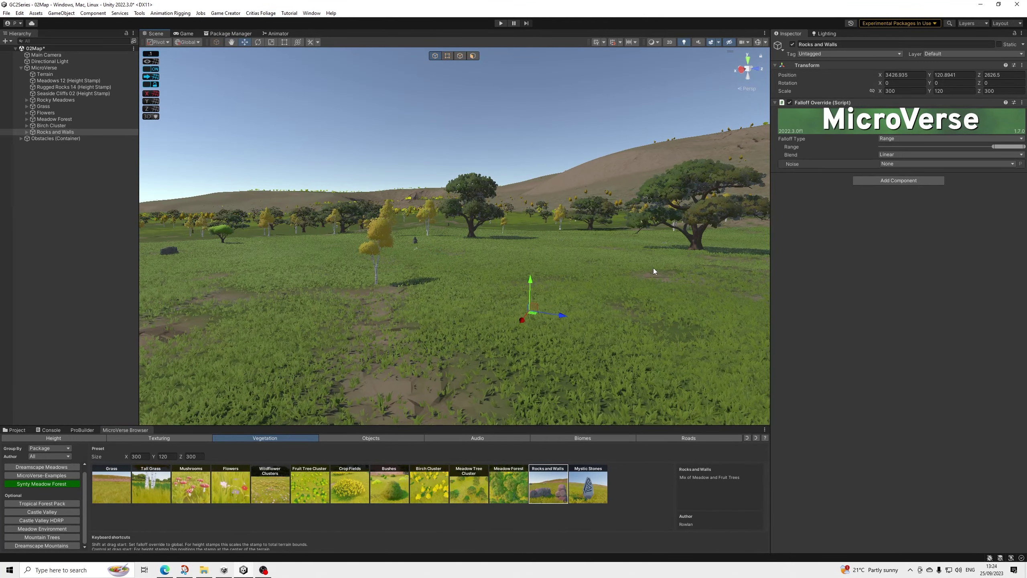
- Examine the distribution of rocks, trees and grass on the meadow from above and from close up
mouse_move(403, 319)
right_down()
mouse_move(397, 327)
mouse_move(408, 324)
right_up()
middle_drag(408, 324, 460, 314)
scroll(441, 337, up, 5)
scroll(443, 332, up, 4)
scroll(459, 318, down, 10)
right_drag(454, 318, 449, 306)
scroll(451, 309, up, 10)
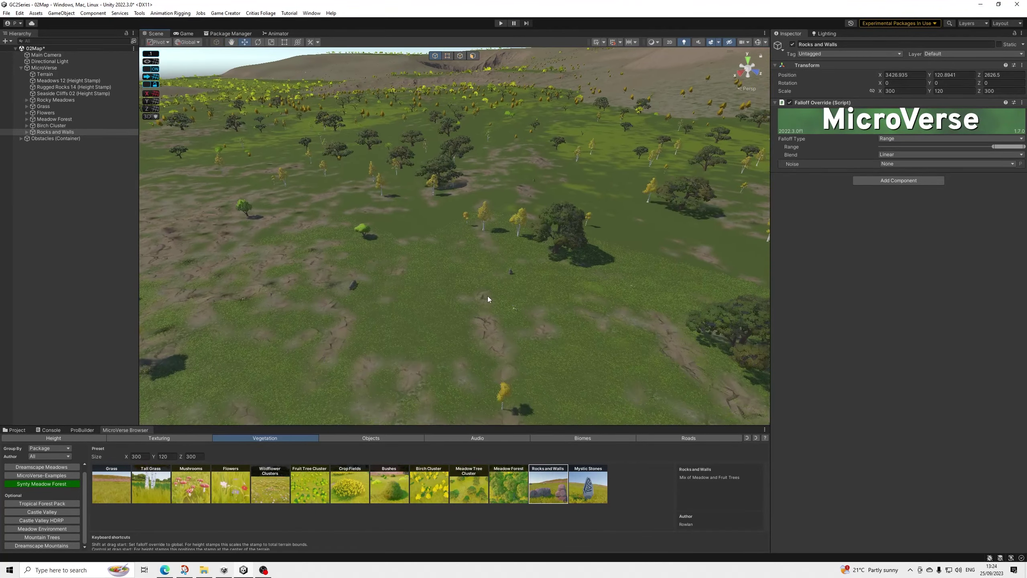
scroll(487, 297, up, 10)
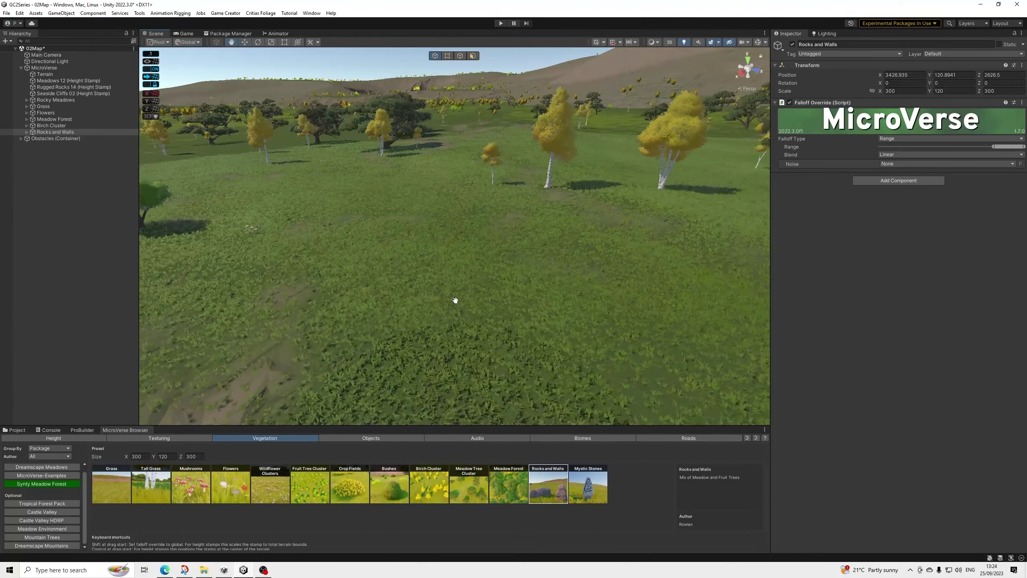
scroll(442, 294, down, 4)
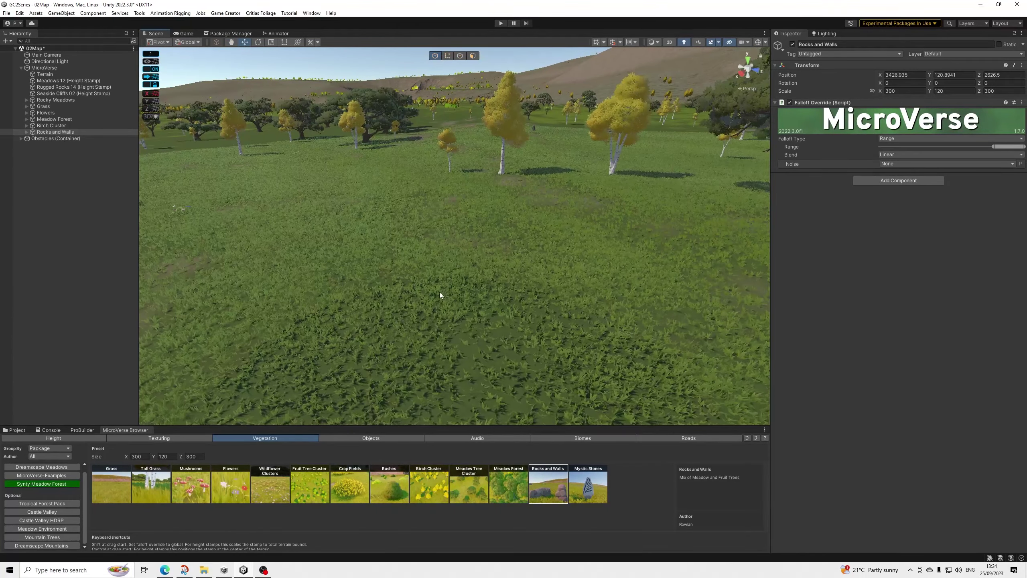
- Place the Cabin object preset on the open grass in front of the birch trees
click(336, 437)
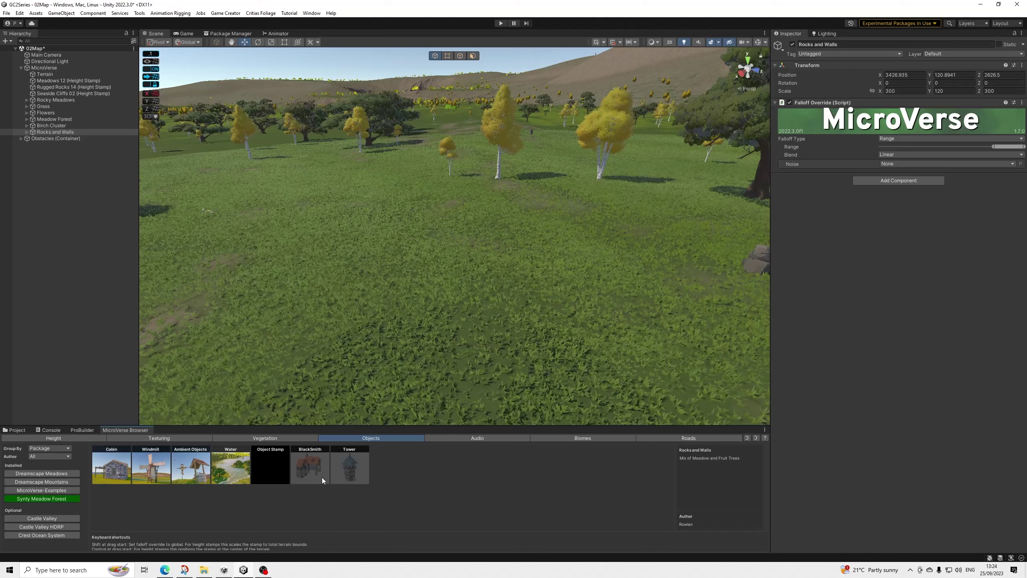
click(117, 471)
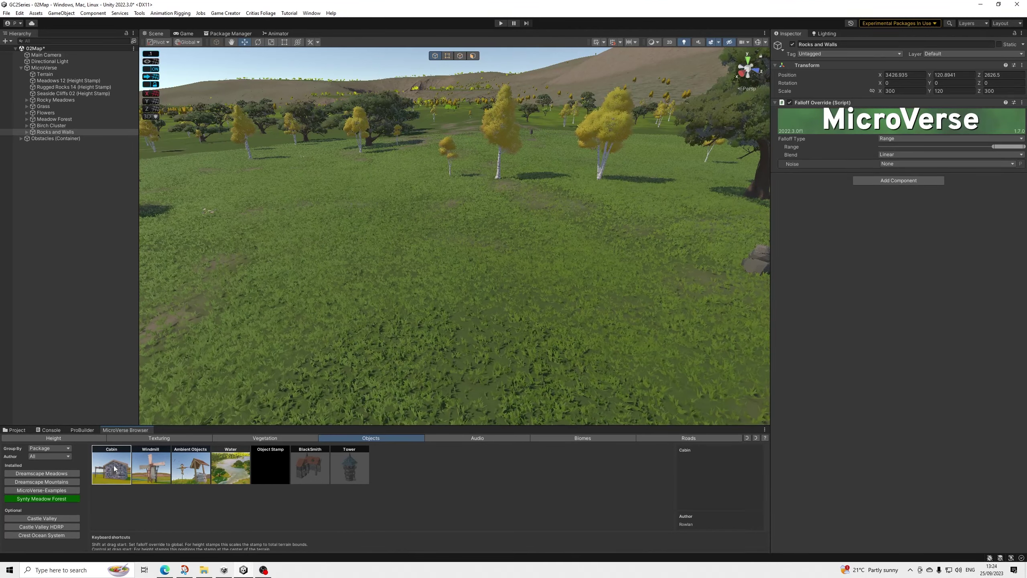
drag(118, 472, 442, 277)
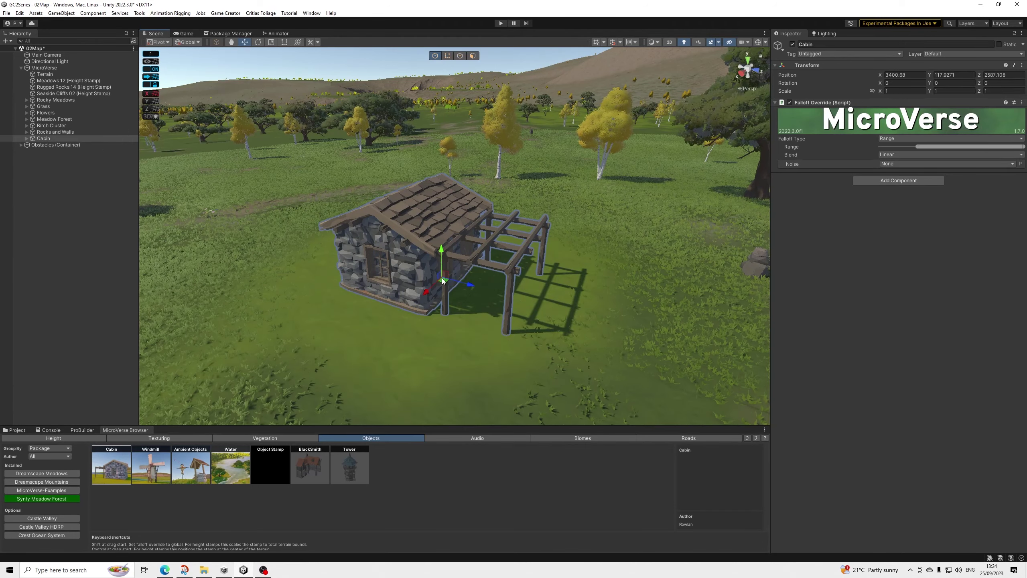
- Inspect the cabin from close up and the components of its stone cabin mesh and Clear Stamp
scroll(439, 279, down, 3)
scroll(437, 280, up, 5)
right_drag(437, 280, 449, 307)
middle_drag(449, 306, 477, 295)
key(f)
alt+drag(562, 292, 526, 234)
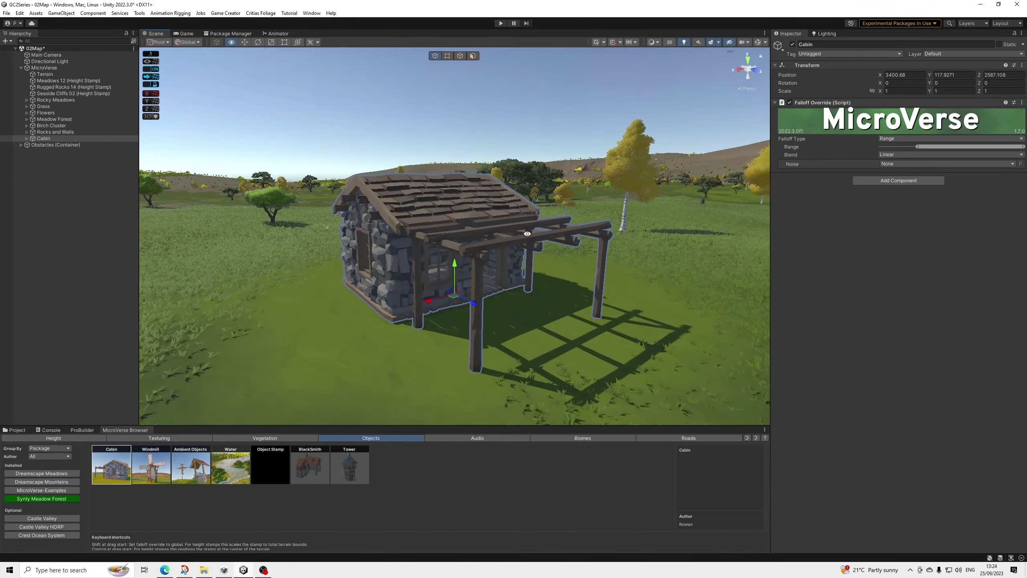
click(27, 139)
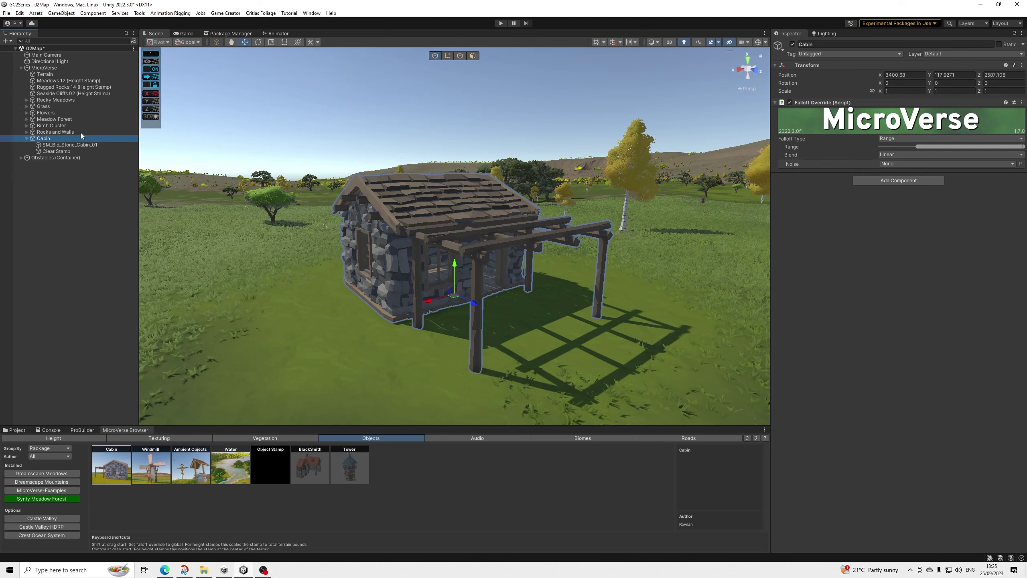
click(70, 145)
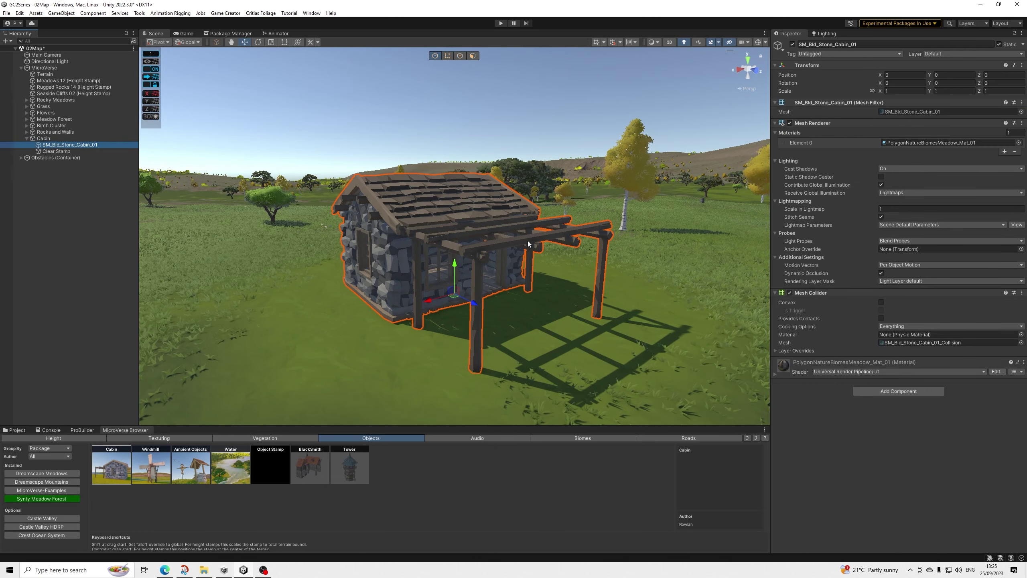
click(63, 152)
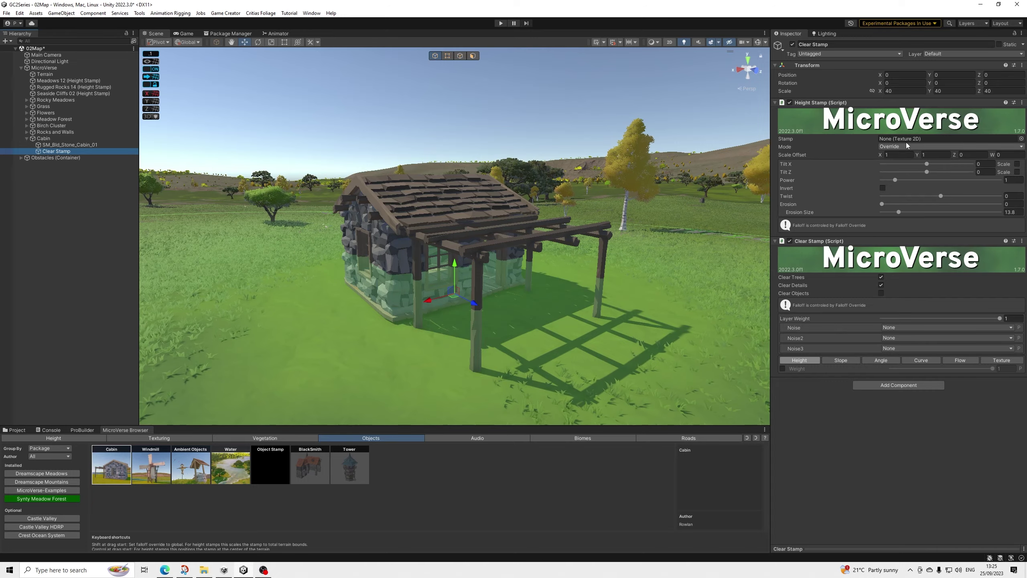
- Examine the cleared, flattened ground around the cabin from several sides with nothing selected
mouse_move(356, 309)
alt+mouse_down()
mouse_move(457, 295)
mouse_move(441, 281)
mouse_move(401, 281)
mouse_move(234, 313)
mouse_move(373, 313)
alt+mouse_up()
scroll(374, 315, down, 3)
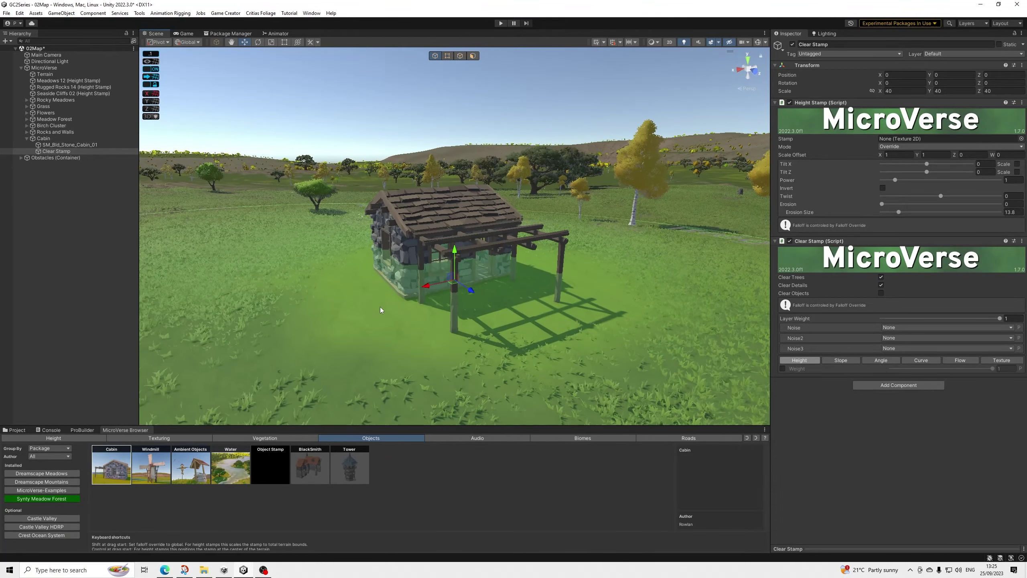
click(404, 105)
alt+drag(639, 211, 413, 239)
scroll(589, 318, down, 2)
middle_drag(592, 309, 350, 322)
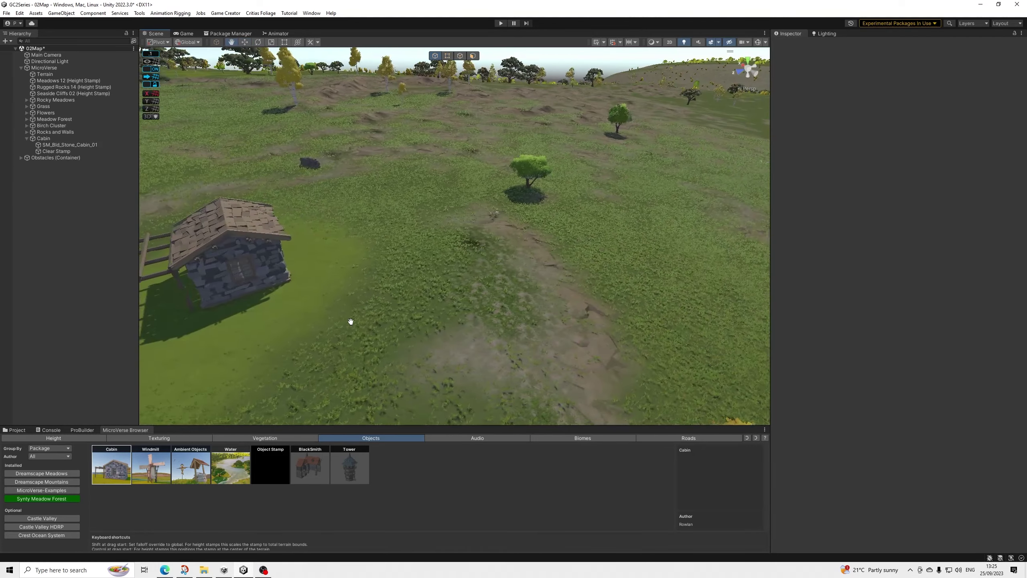
alt+drag(351, 321, 438, 319)
middle_drag(247, 340, 417, 300)
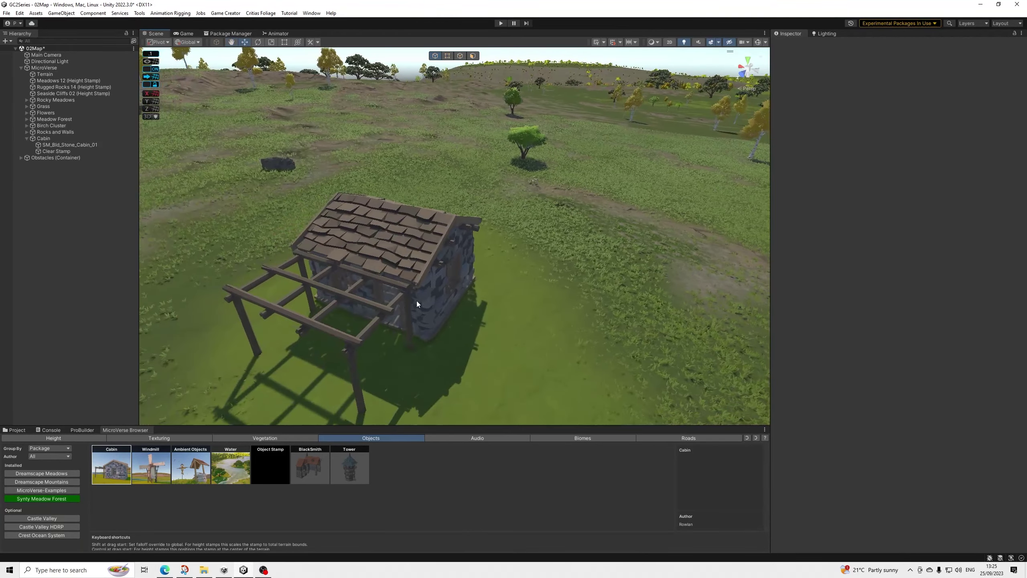
alt+drag(418, 304, 472, 305)
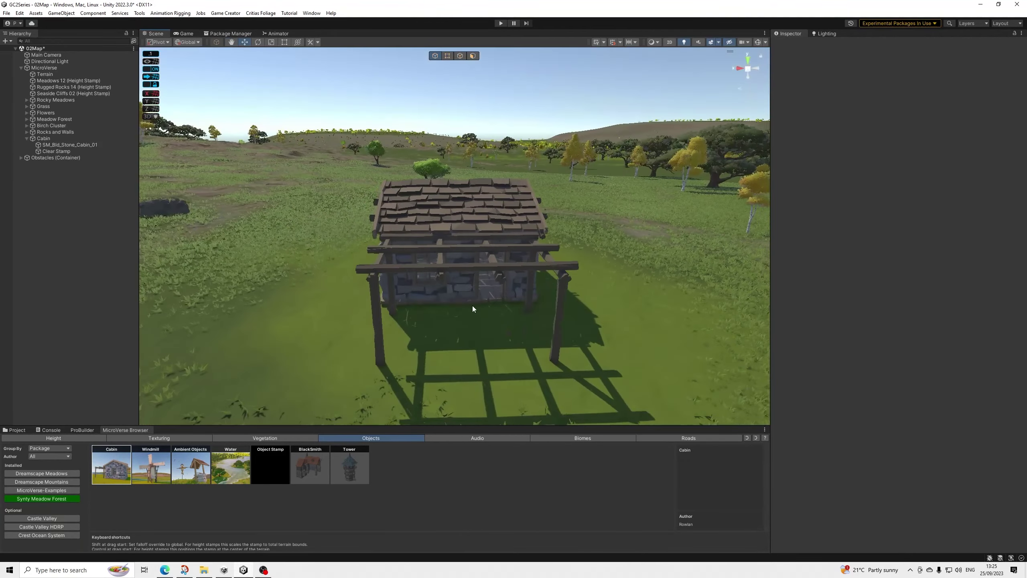
- Place the Windmill object preset on the grass beside the cabin and clear the selection
scroll(473, 310, down, 5)
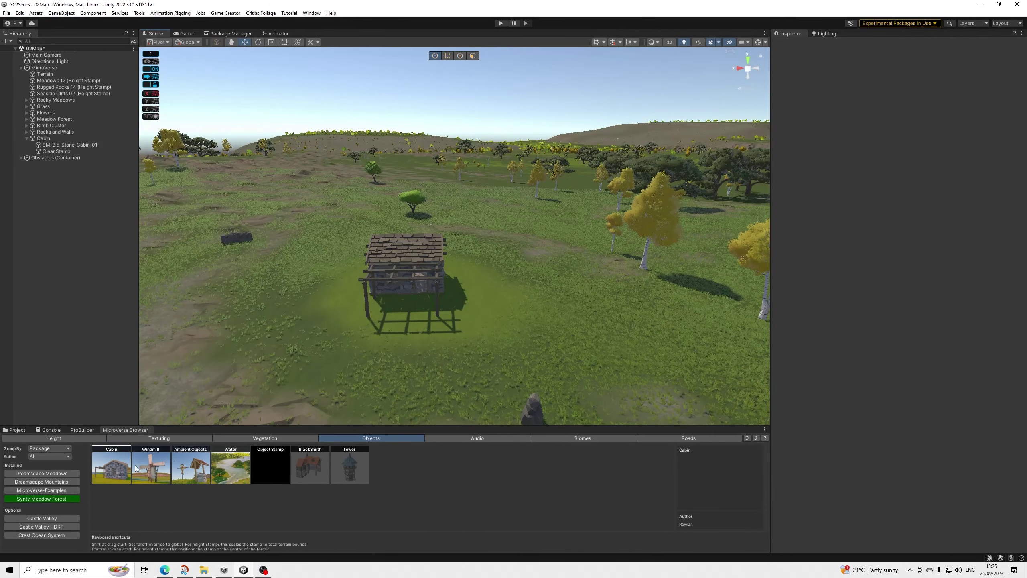
drag(136, 468, 524, 278)
click(393, 68)
scroll(496, 253, up, 1)
scroll(516, 313, up, 3)
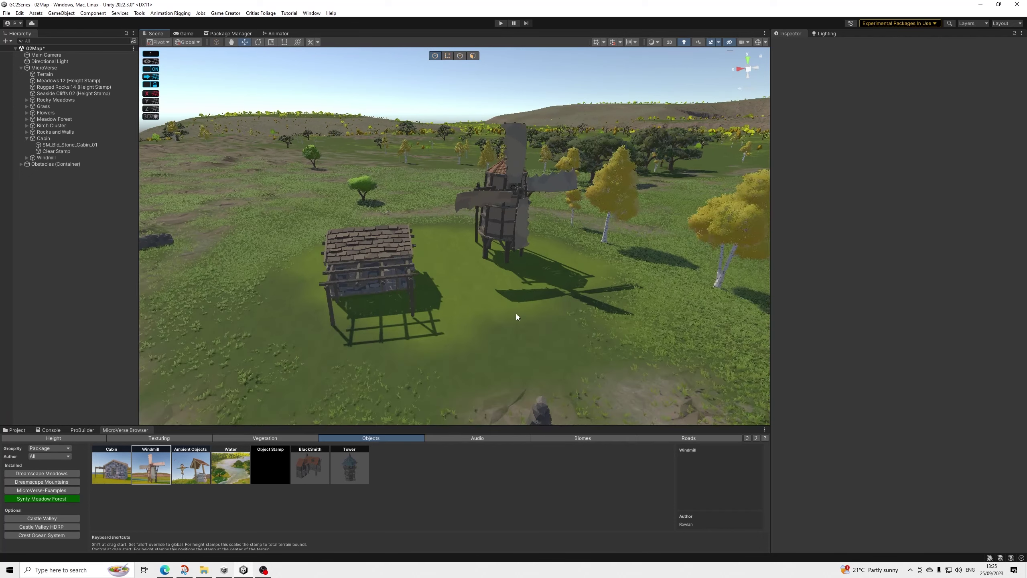
- Set the scale of the cabin's Clear Stamp to 20 on X, Y and Z
alt+drag(517, 315, 447, 321)
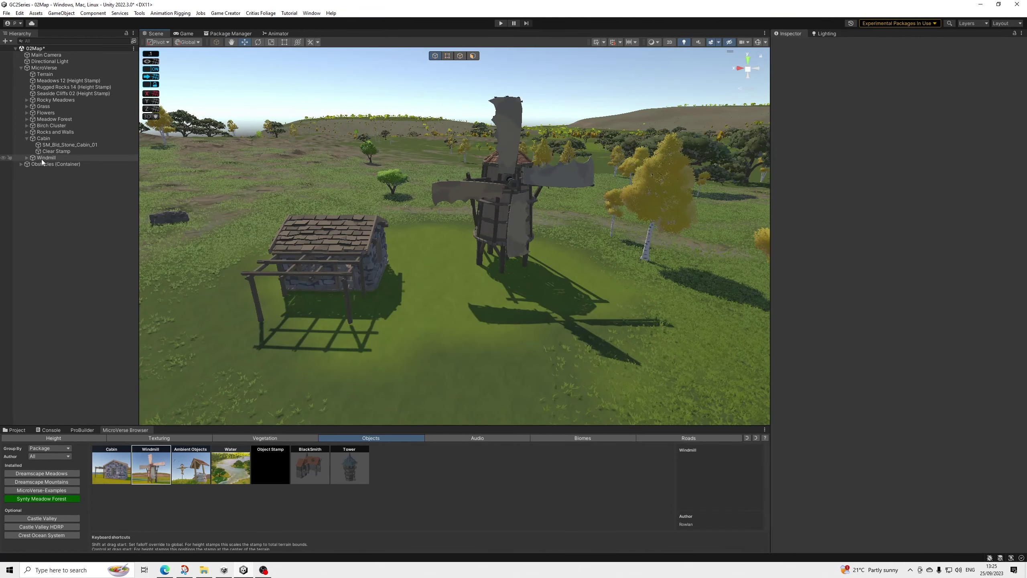
click(50, 151)
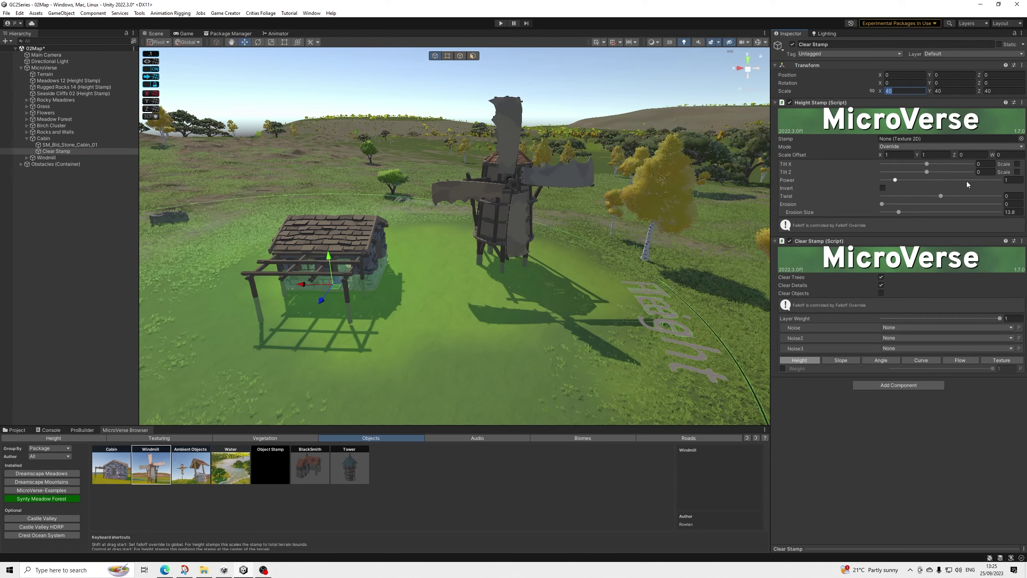
text(20)
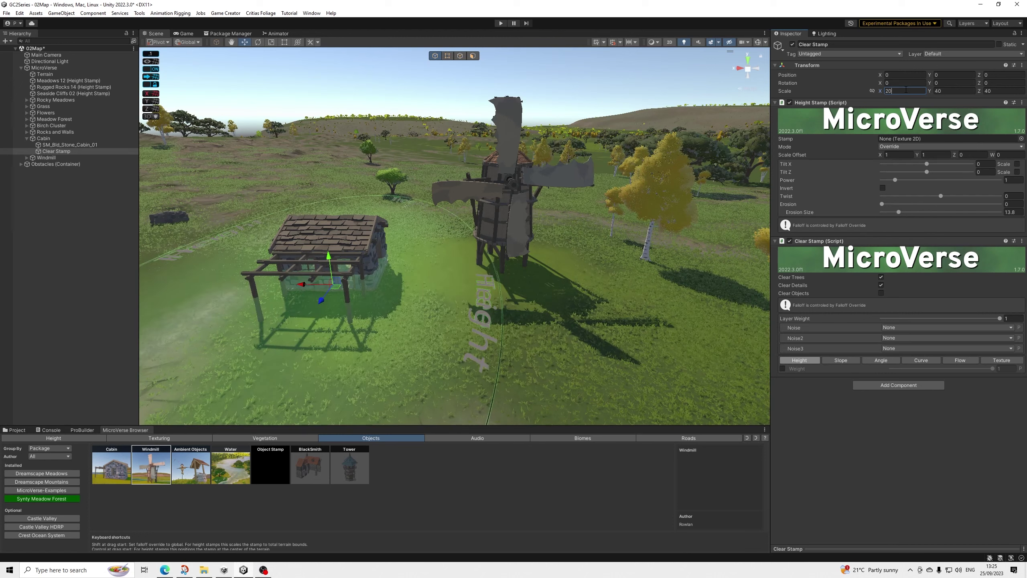
text(20)
key(Tab)
text(20)
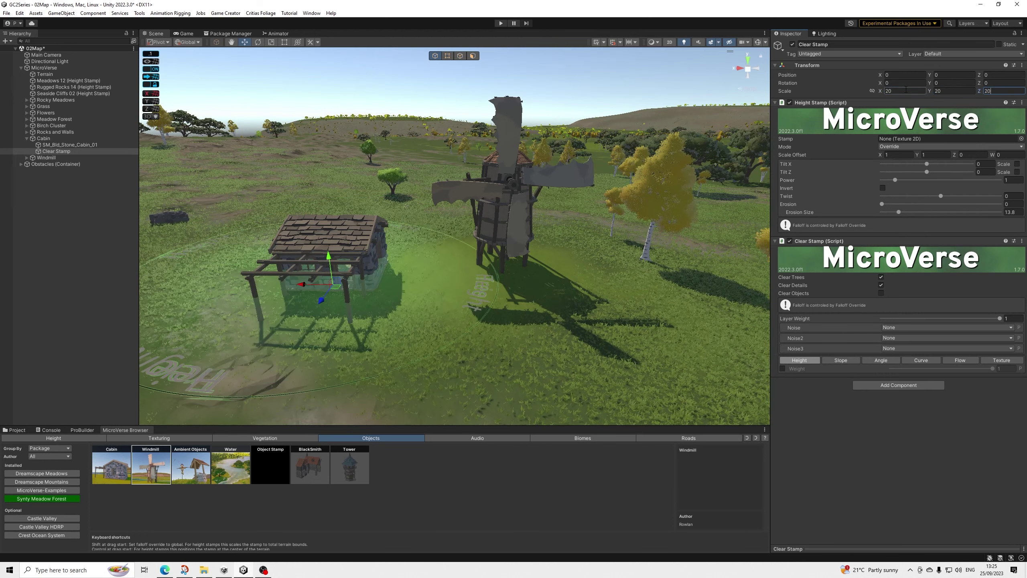
- Set the scale of the windmill's Clear Stamp to 20 on X, Y and Z, then clear the selection
alt+drag(233, 222, 396, 291)
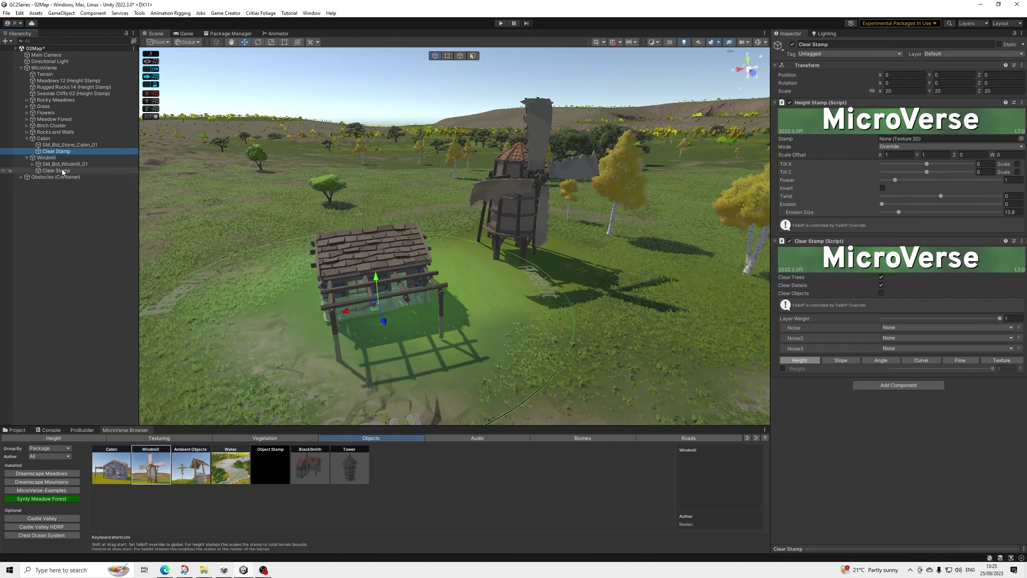
click(60, 171)
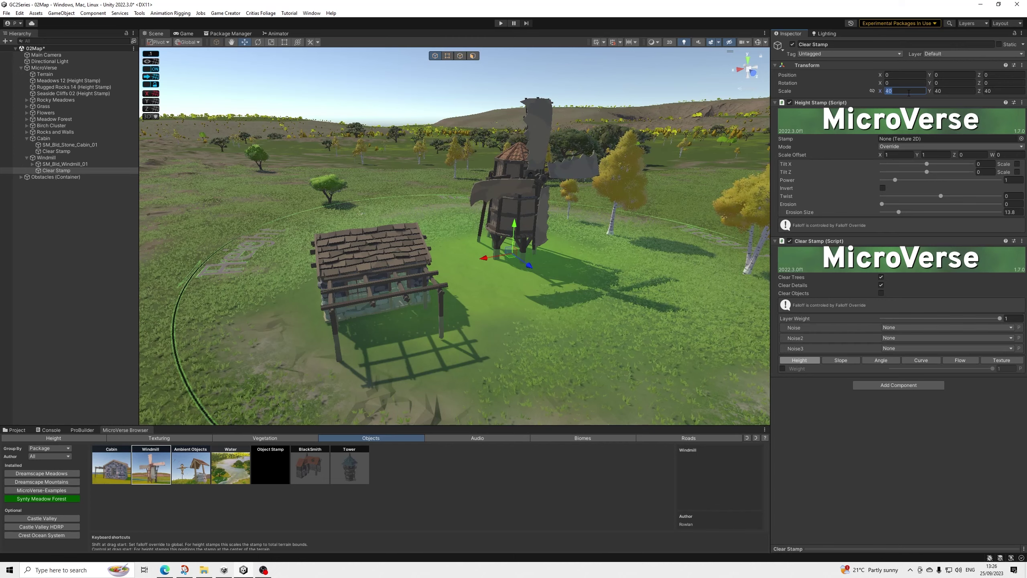
text(20)
key(Tab)
text(20)
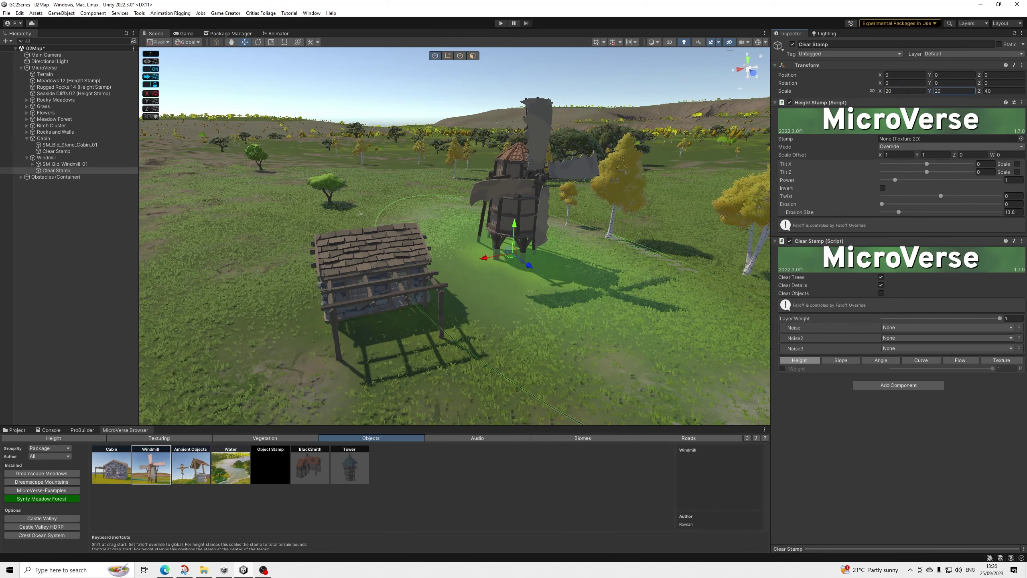
key(Tab)
text(20)
alt+drag(676, 226, 548, 80)
click(549, 82)
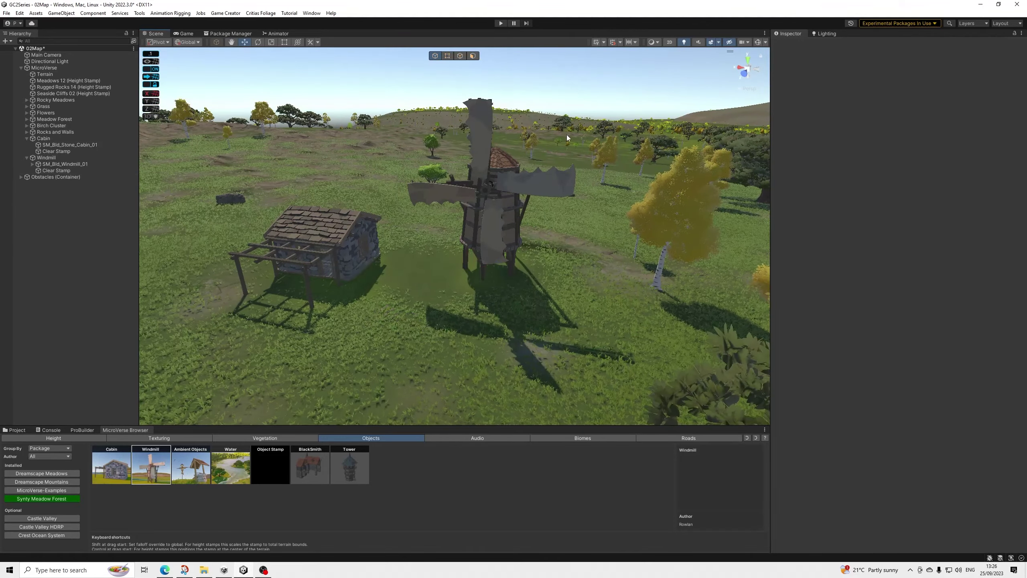
- Examine the cleared ground between the cabin and the windmill from several angles
scroll(549, 242, up, 8)
alt+drag(605, 305, 549, 268)
right_drag(549, 268, 500, 301)
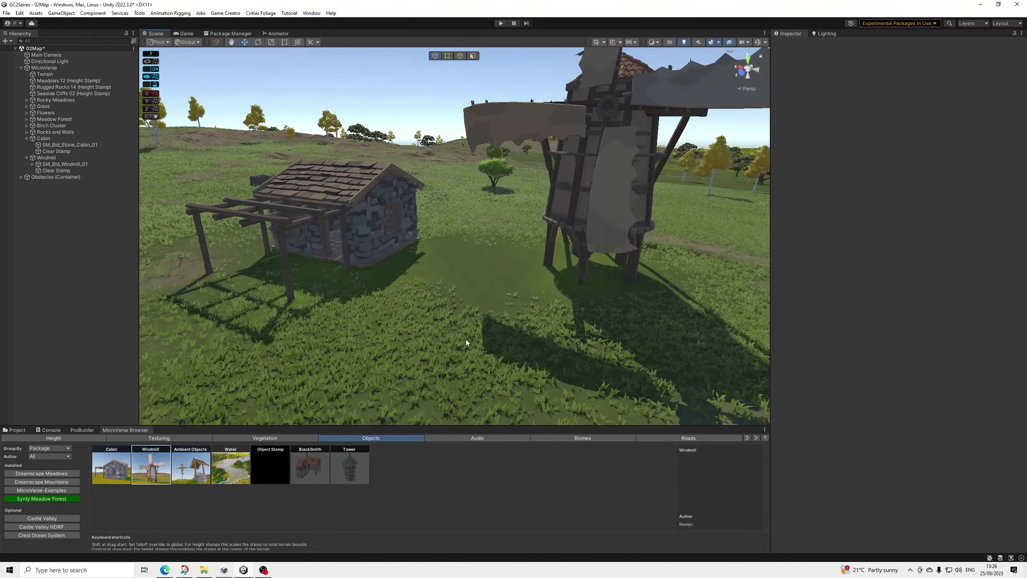
scroll(482, 264, down, 4)
alt+drag(478, 248, 486, 316)
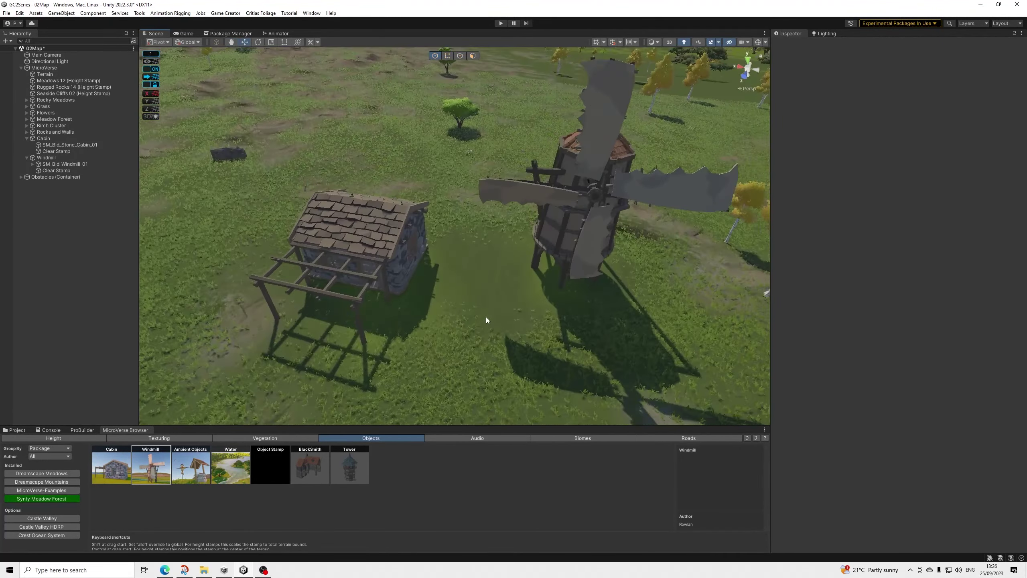
scroll(504, 302, down, 3)
right_drag(504, 305, 264, 394)
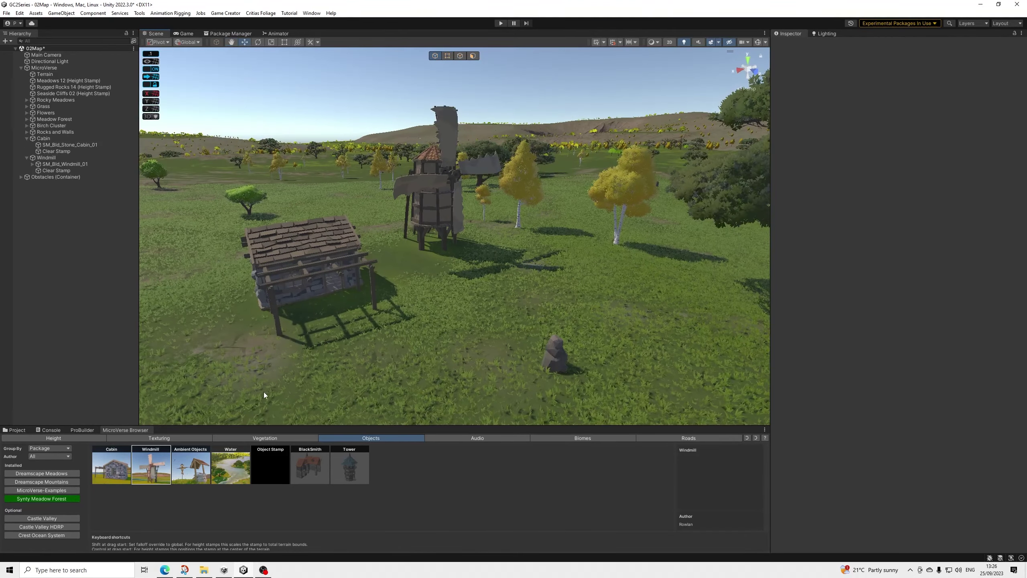
- Disable the Clear Stamp component on the windmill's Clear Stamp object and inspect the grass beneath the windmill
click(56, 171)
scroll(457, 240, up, 10)
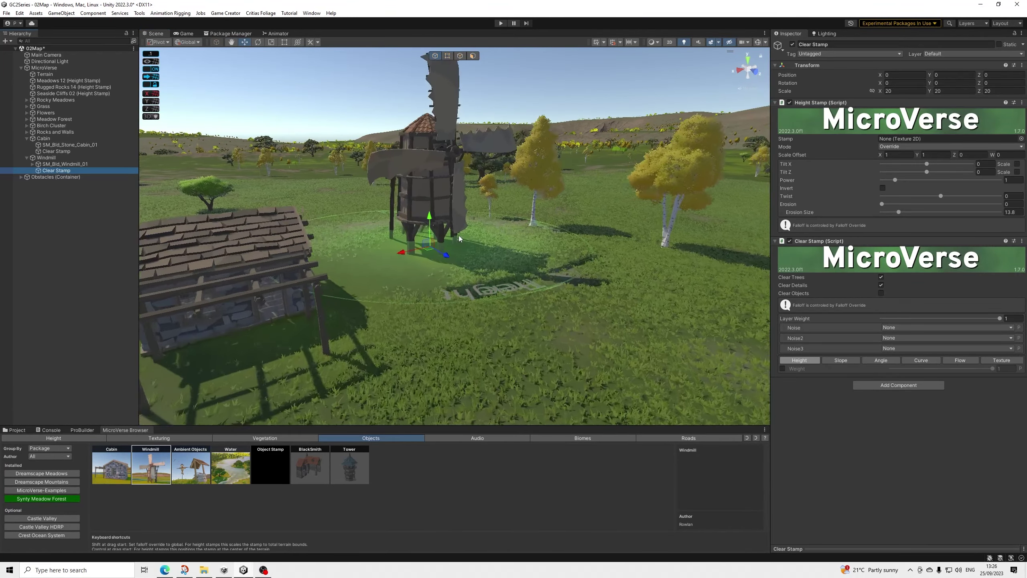
alt+drag(466, 223, 652, 228)
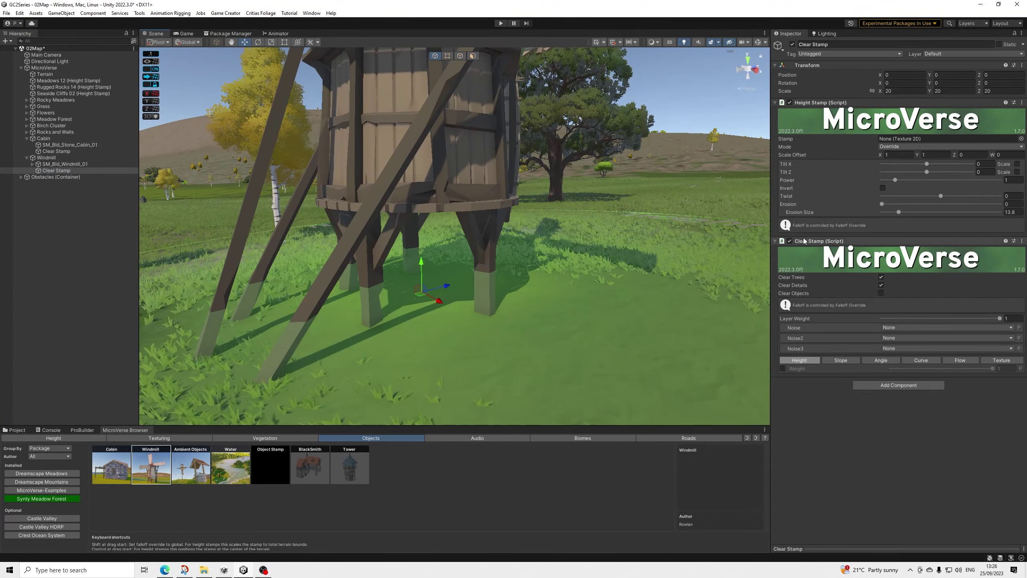
click(790, 241)
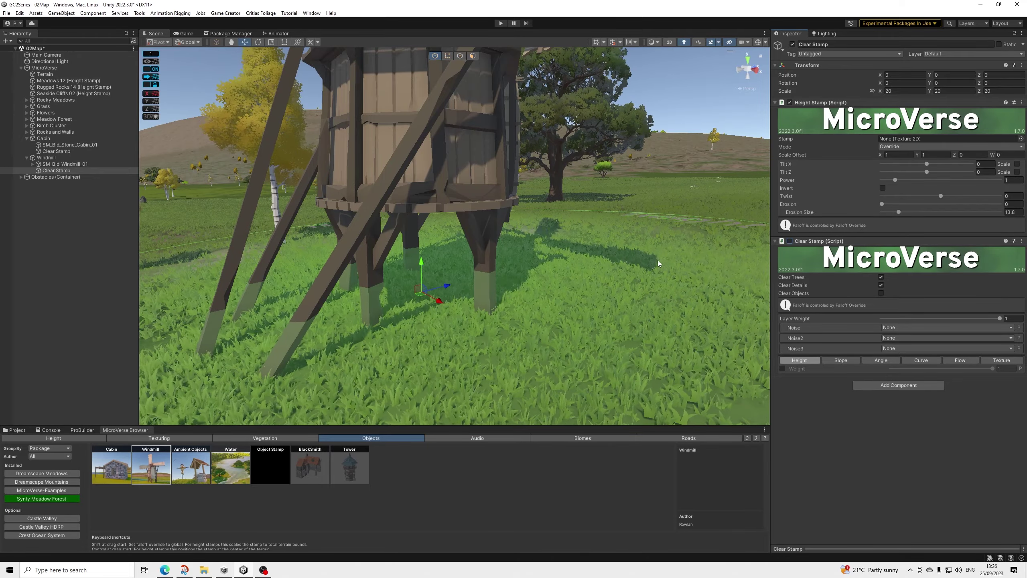
alt+drag(658, 259, 662, 225)
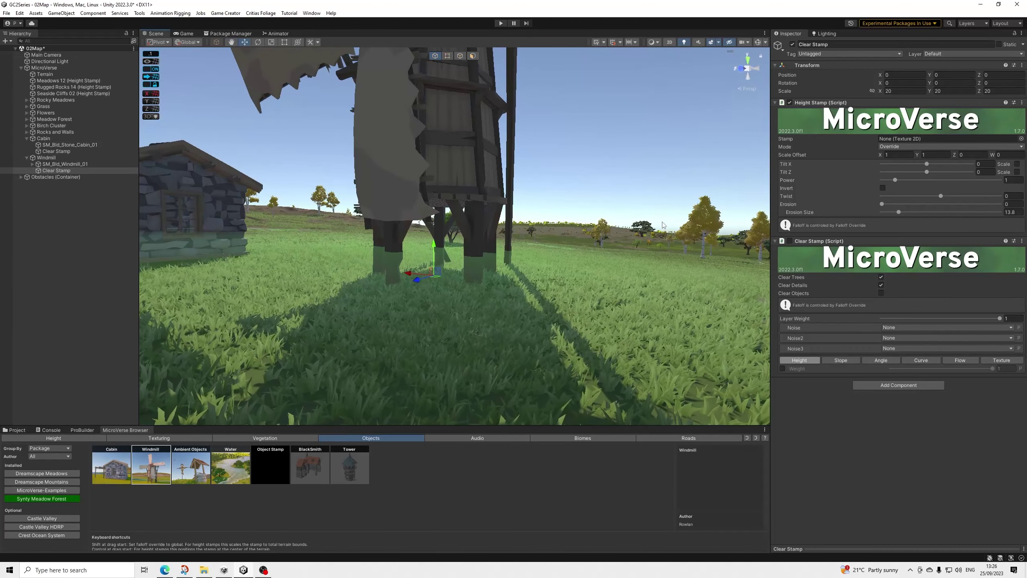
- Raise the windmill to a Y position of 118.9, inspect its stamp area and the terrain around it, and clear the selection
click(46, 158)
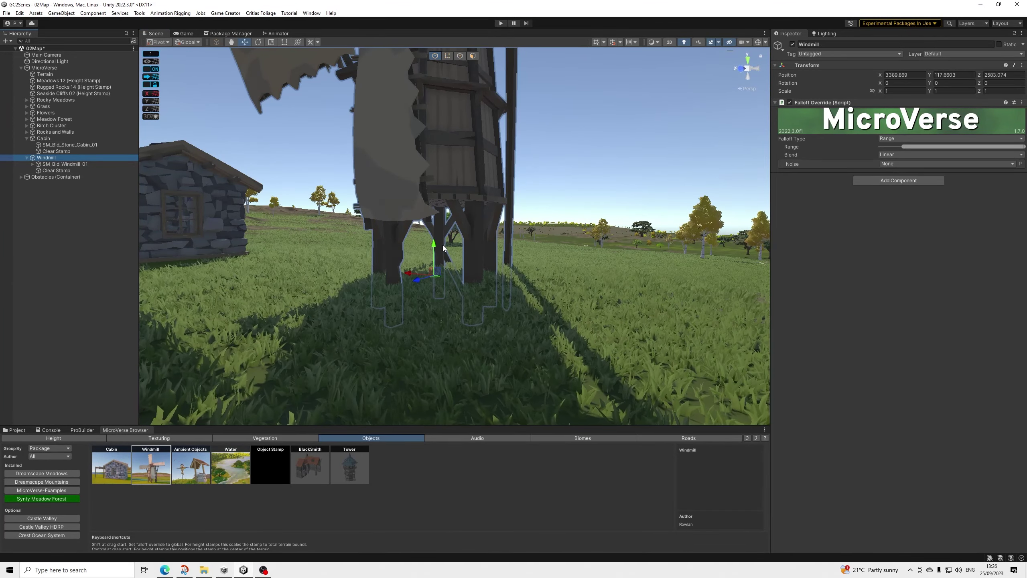
drag(433, 246, 439, 202)
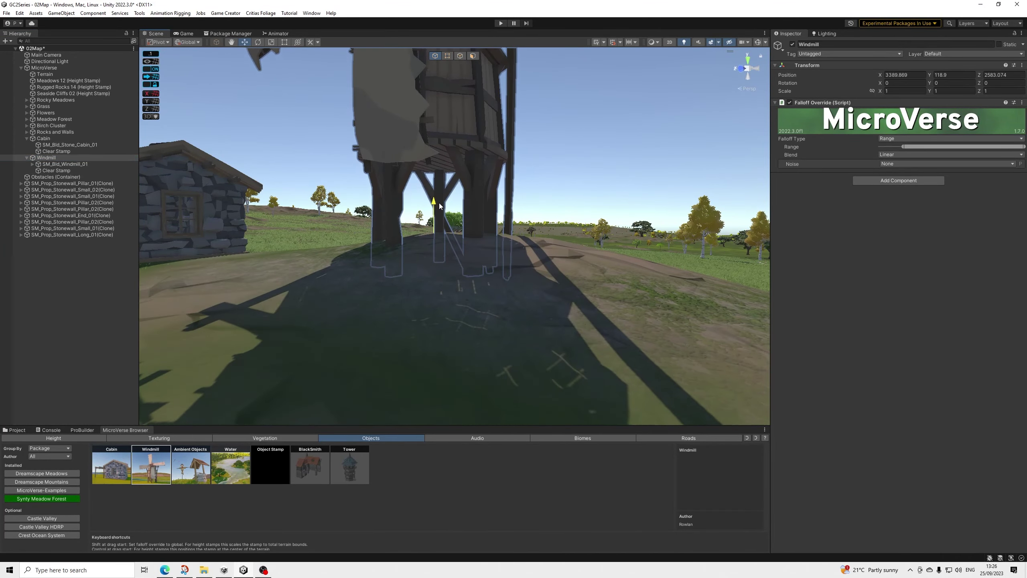
scroll(466, 224, down, 4)
alt+drag(435, 250, 501, 276)
scroll(498, 244, down, 3)
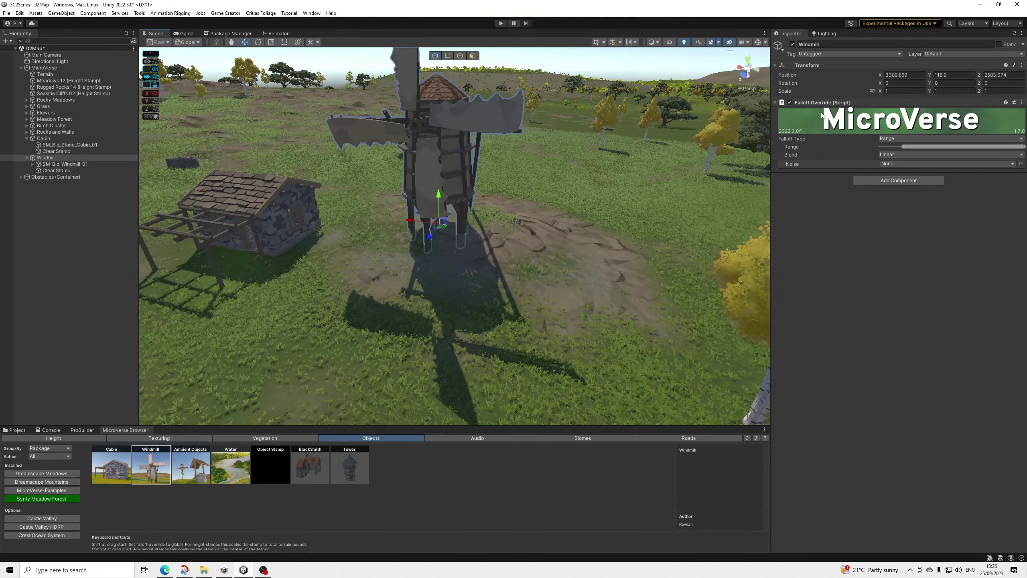
click(57, 171)
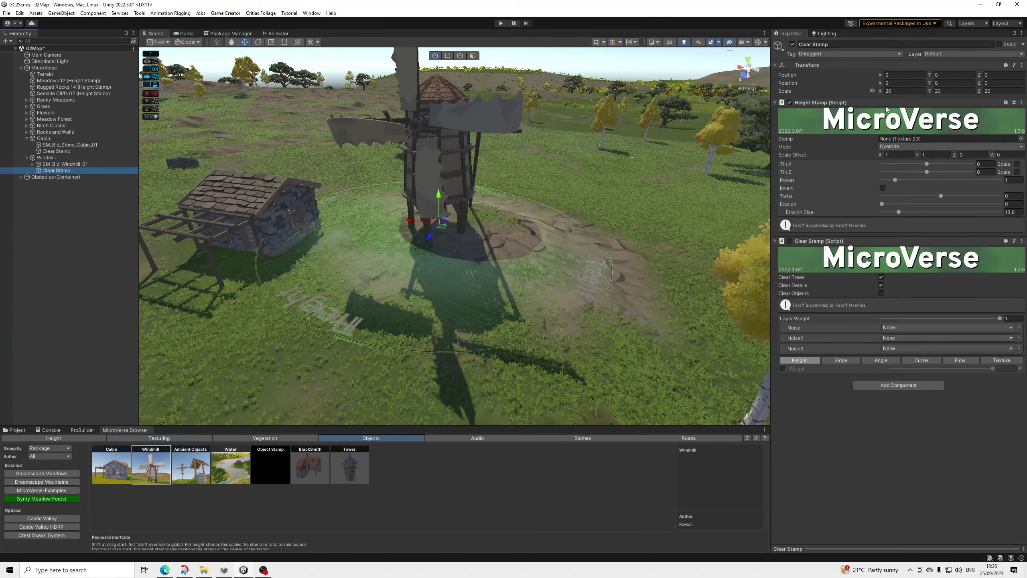
alt+drag(461, 210, 471, 201)
click(577, 98)
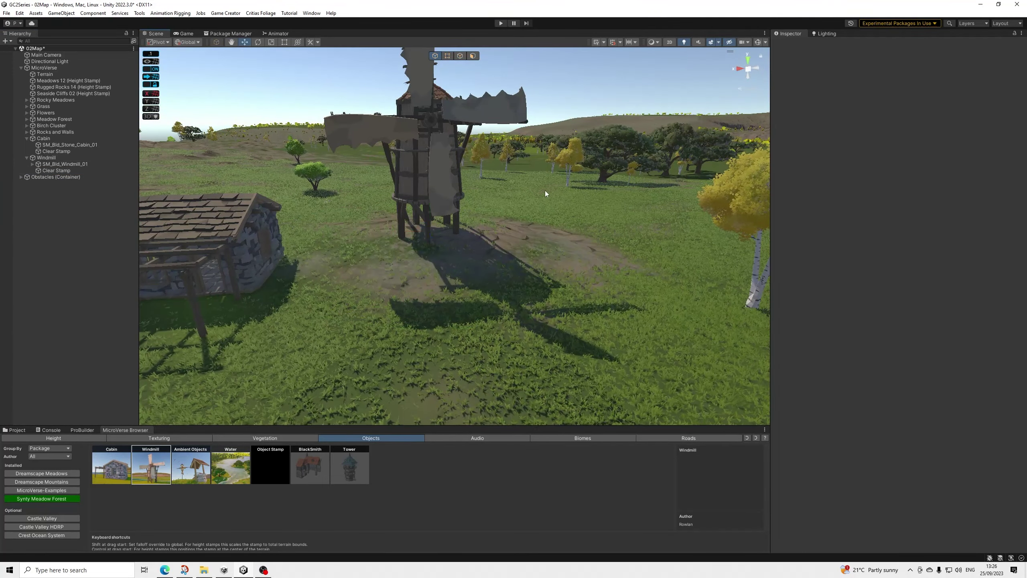
alt+drag(545, 192, 531, 207)
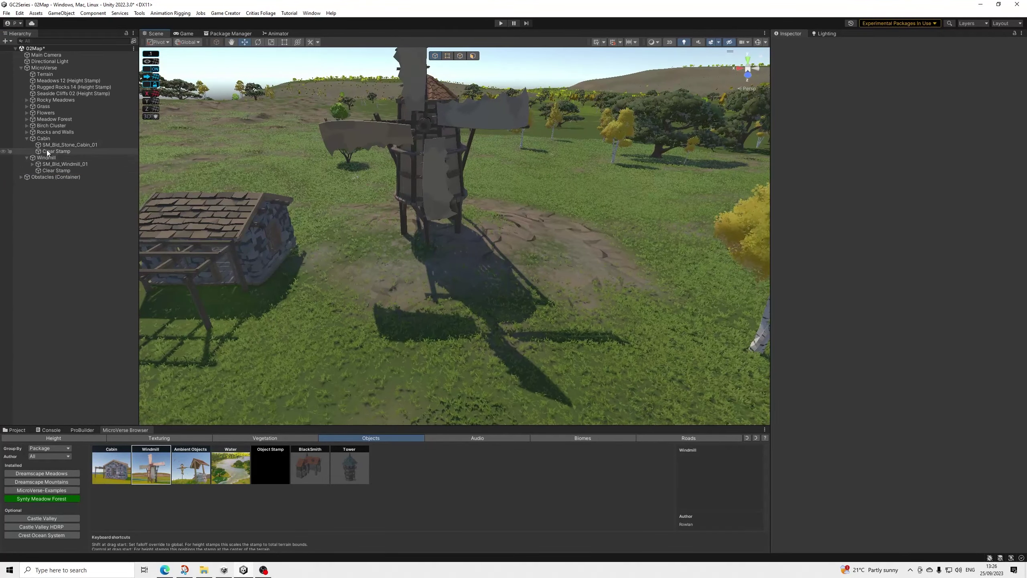
- Lower the windmill to a Y position of 117.8, check the ground under it, and clear the selection
click(44, 138)
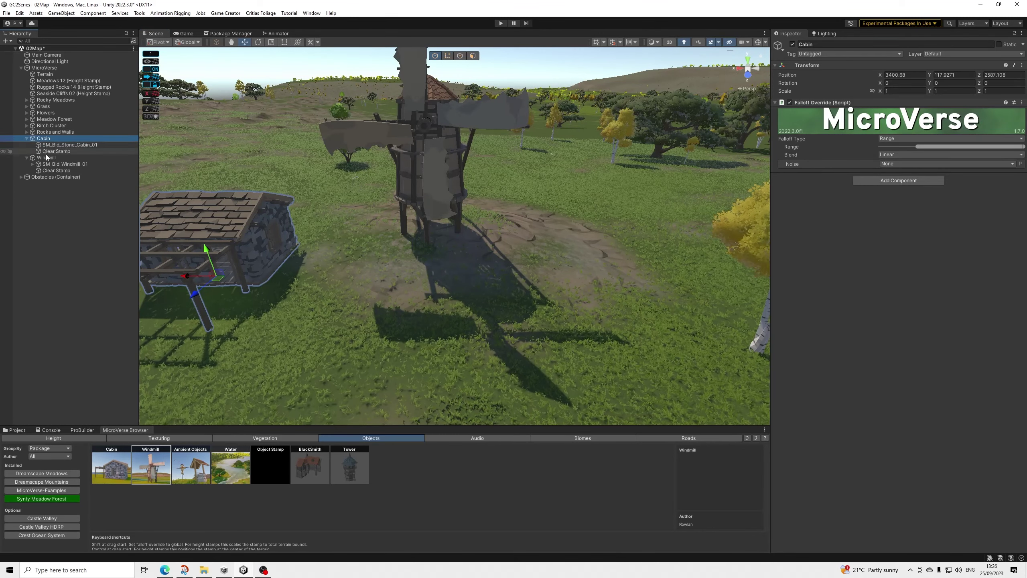
drag(431, 198, 23, 172)
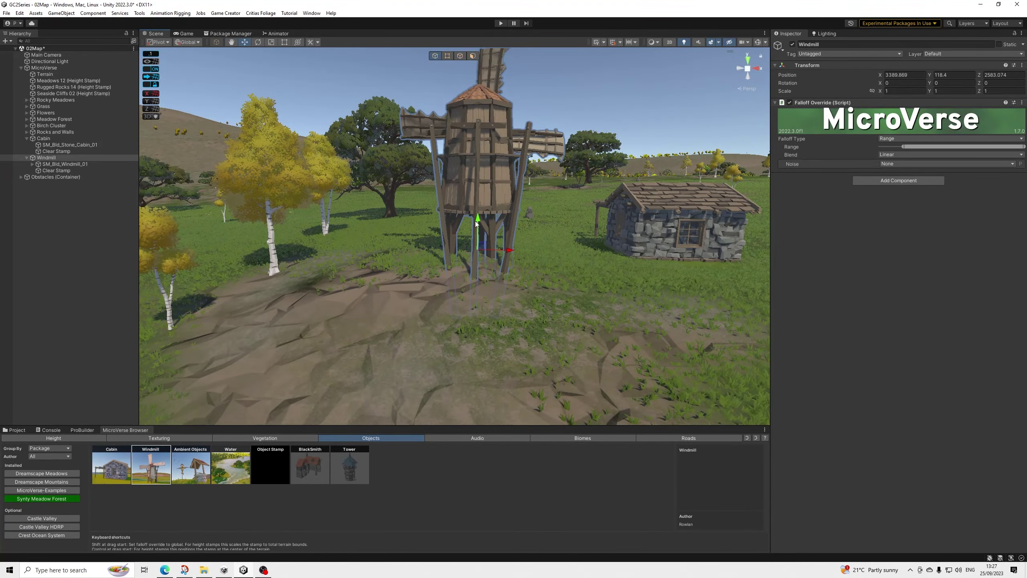
drag(476, 224, 473, 232)
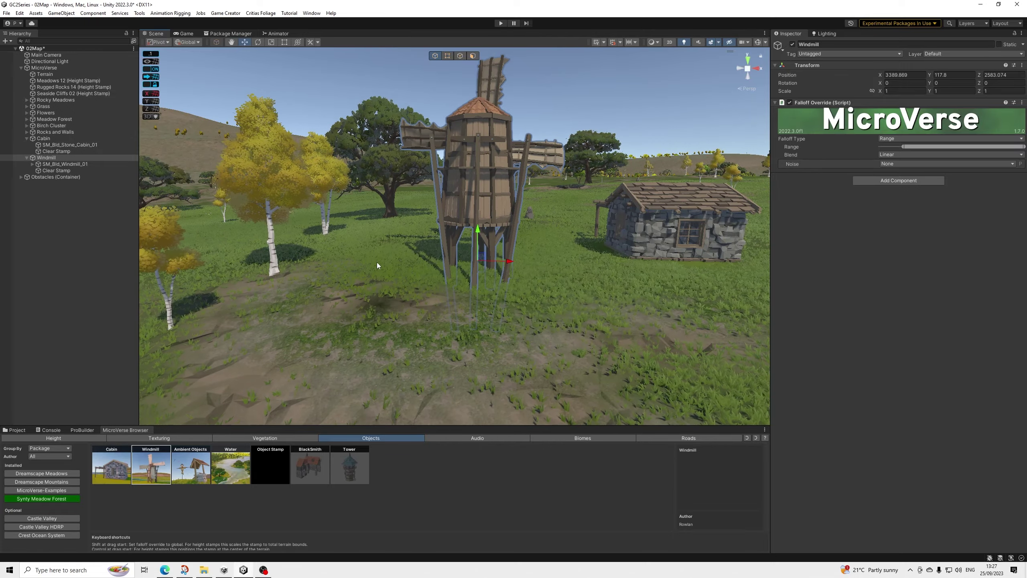
alt+drag(377, 265, 768, 293)
click(555, 116)
- Examine the cabin, the windmill and the surrounding meadow from several sides
alt+drag(509, 235, 482, 262)
scroll(482, 263, down, 2)
middle_drag(491, 267, 619, 284)
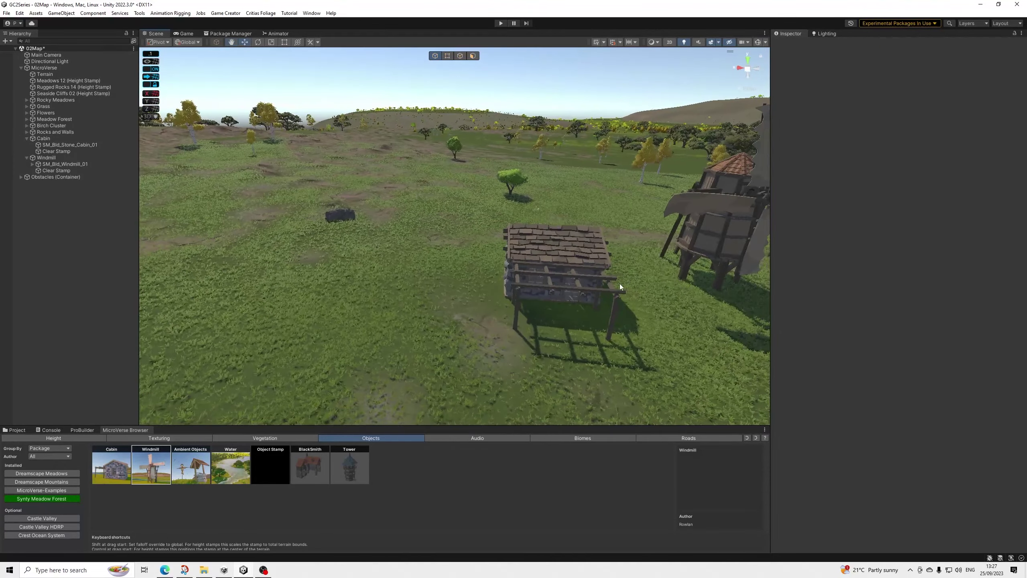
middle_drag(344, 300, 582, 260)
alt+drag(589, 259, 648, 238)
middle_drag(647, 238, 536, 239)
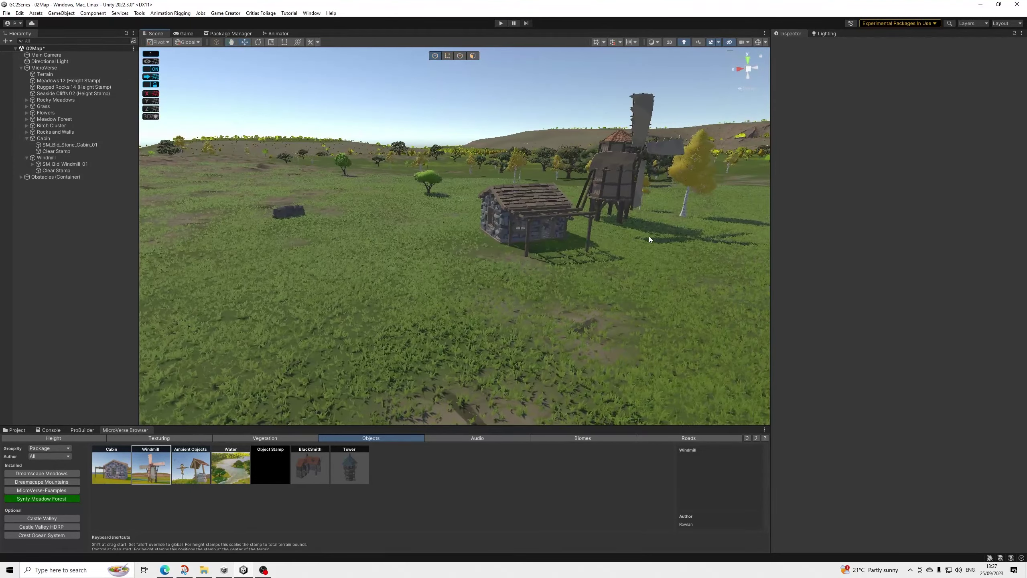
alt+drag(649, 239, 547, 248)
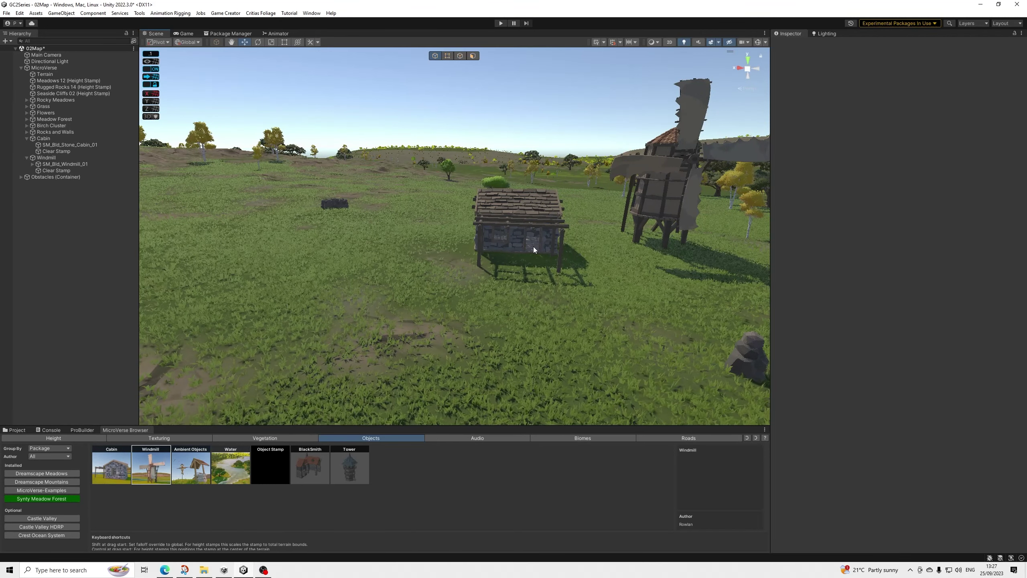
- Browse the Castle prefabs of the PolygonFantasyKingdom asset folder
click(16, 430)
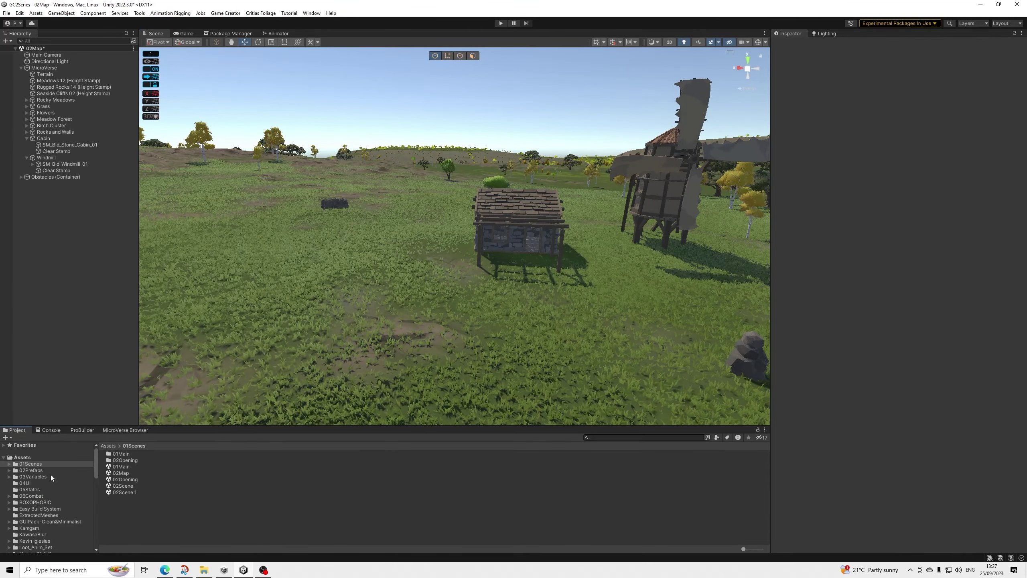
scroll(53, 514, down, 5)
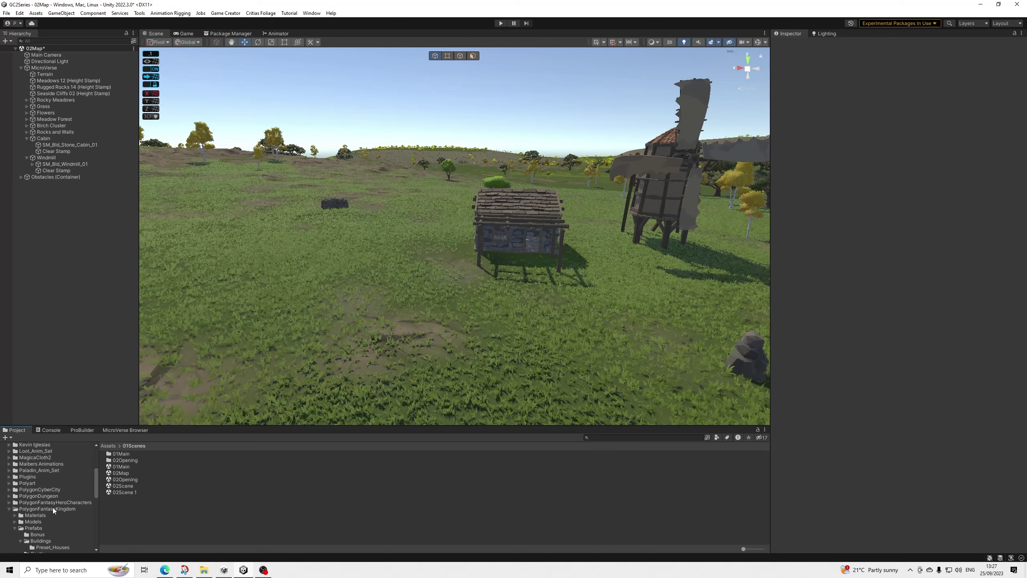
click(53, 509)
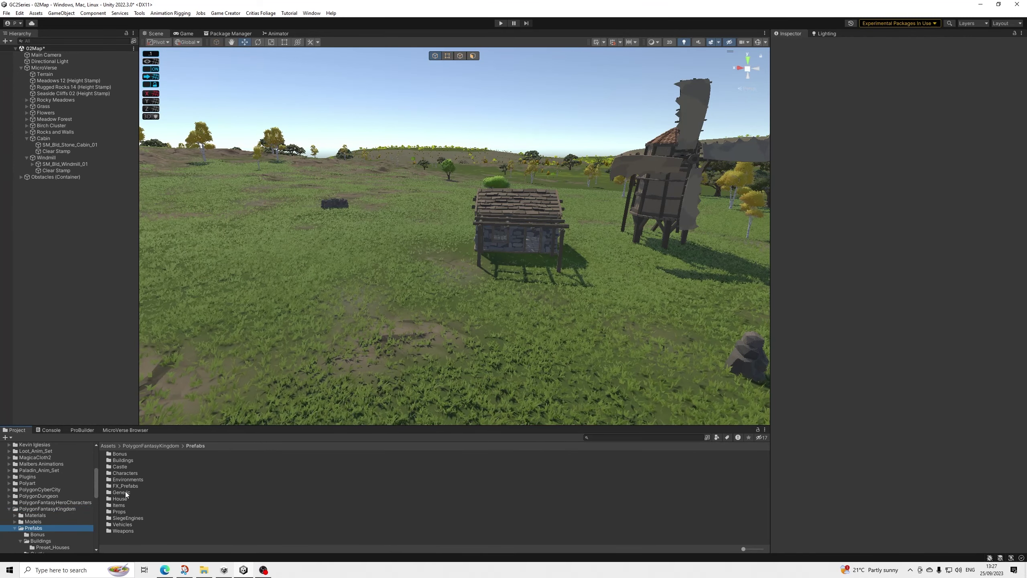
double_click(124, 467)
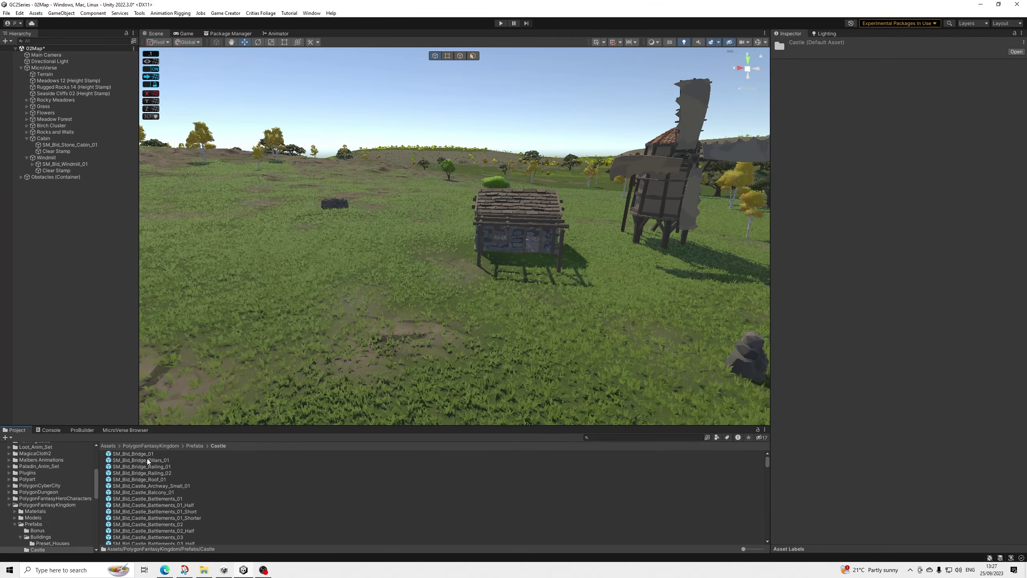
scroll(147, 459, down, 10)
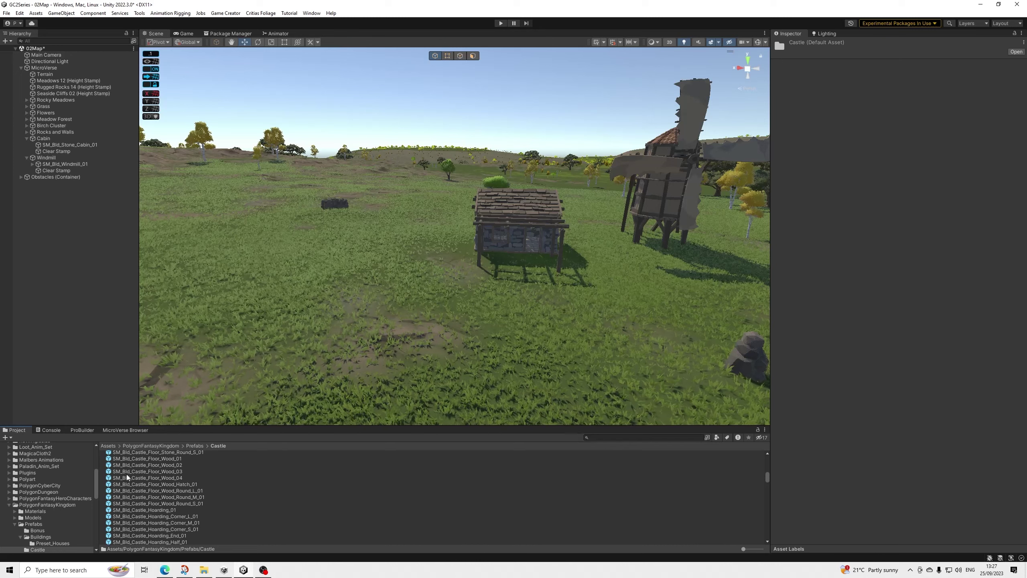
scroll(126, 474, up, 5)
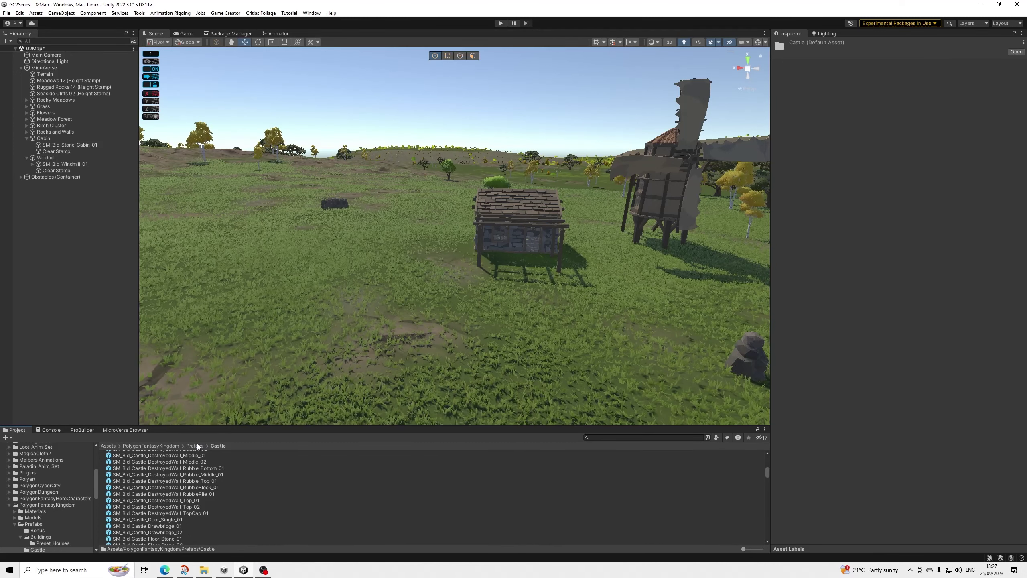
- Open the PolygonFantasyKingdom Buildings prefab folder and show the model preview of SM_Prop_Destroyed_House_Piece_06
click(198, 445)
double_click(143, 461)
scroll(148, 470, down, 5)
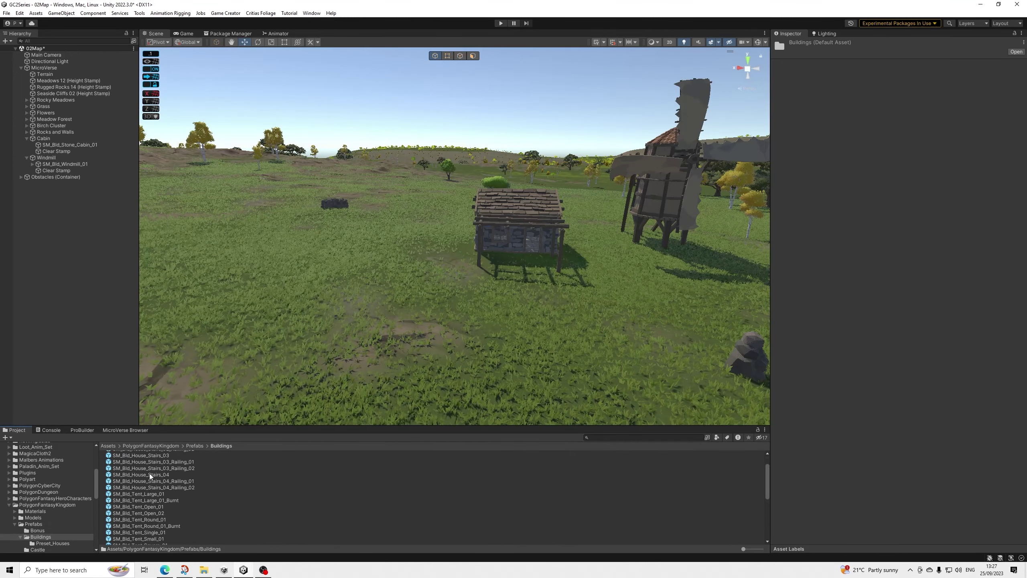
scroll(152, 478, down, 5)
click(171, 510)
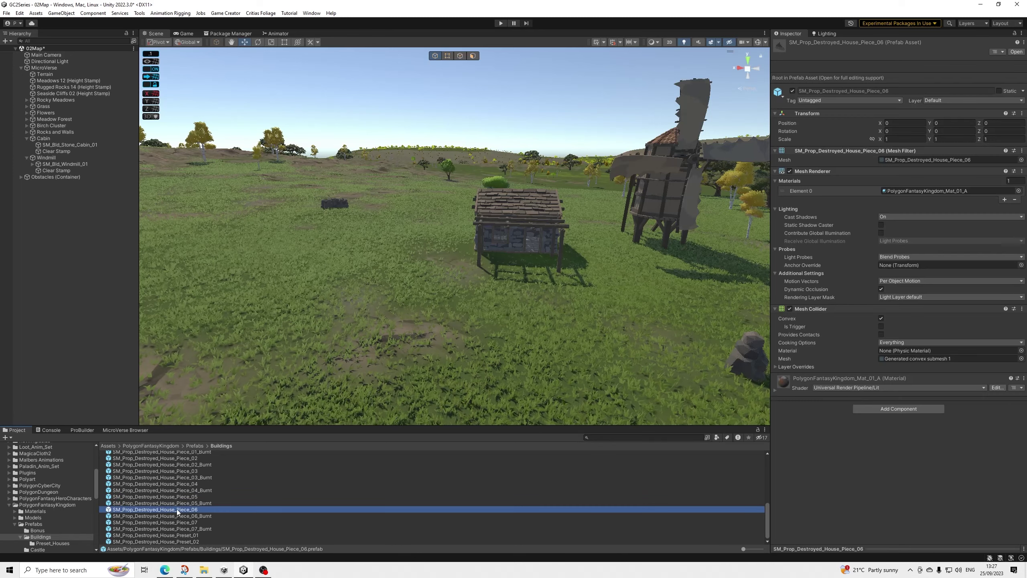
click(807, 547)
- Preview the destroyed house prefabs from SM_Prop_Destroyed_House_Piece_04_Burnt through SM_Prop_Destroyed_House_Preset_02
click(180, 488)
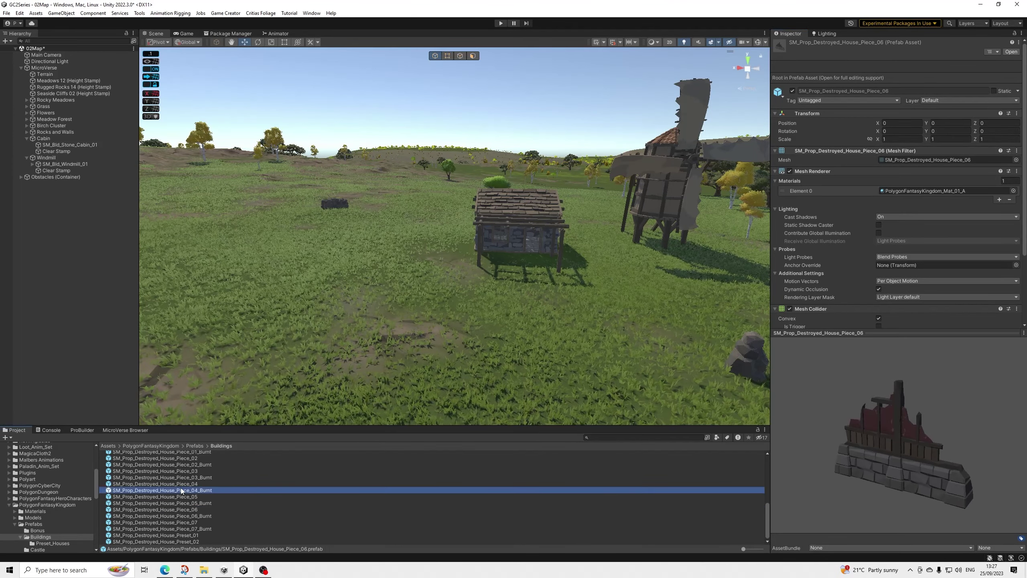
key(Down)
key(Down)
key(Down)
key(Down)
key(Down)
key(Down)
key(Down)
key(Down)
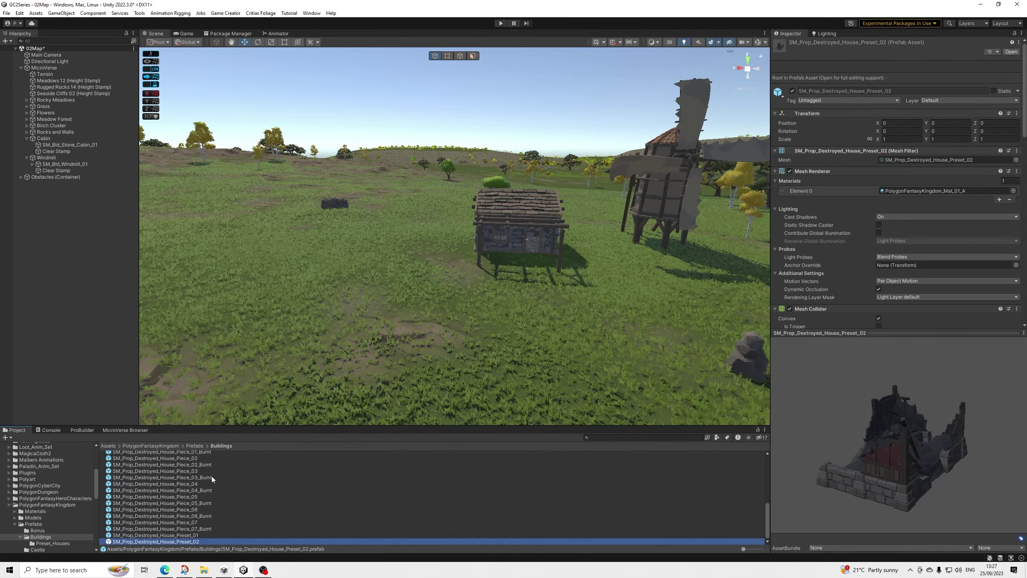
key(Up)
key(Up)
key(Down)
key(Down)
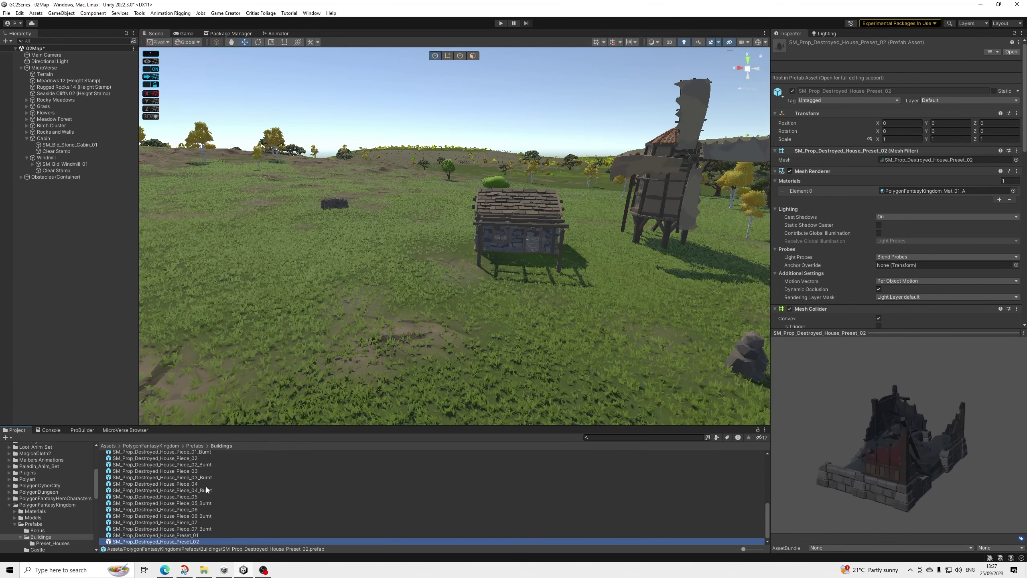
- Preview the Buildings prefabs in reverse order, from the destroyed houses back to the house stairs and railings
key(Up)
key(Up)
key(Up)
key(Up)
key(Up)
key(Up)
key(Up)
key(Up)
key(Up)
key(Up)
key(Up)
key(Up)
key(Up)
key(Up)
key(Up)
key(Up)
key(Up)
key(Up)
key(Up)
key(Up)
key(Up)
key(Up)
key(Up)
key(Up)
key(Up)
key(Up)
key(Up)
key(Up)
key(Up)
key(Up)
key(Up)
key(Up)
key(Up)
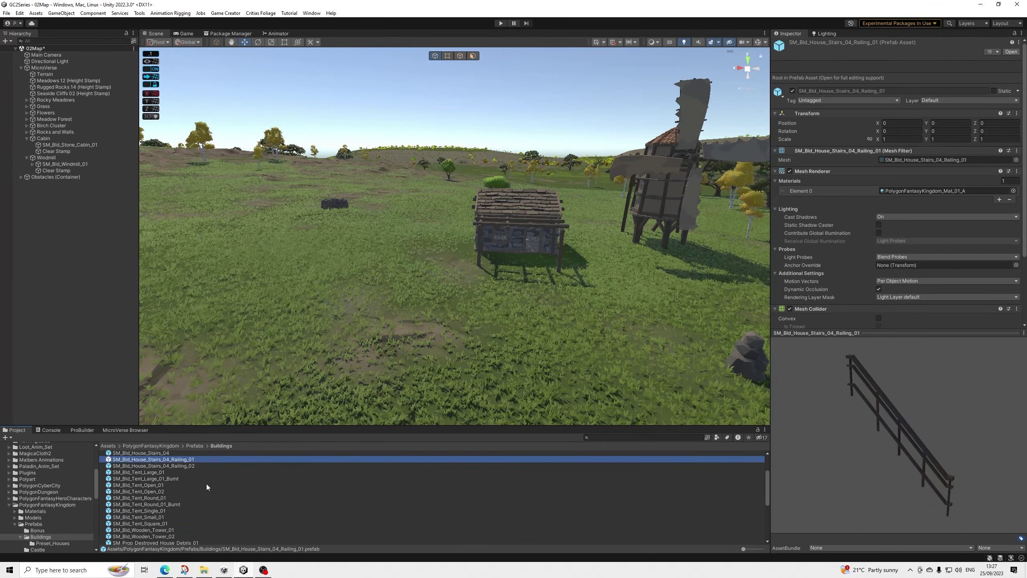
- Preview the tent and wooden tower prefabs in the Buildings folder, finishing with SM_Bld_Wooden_Tower_01 selected
key(Down)
key(Down)
key(Down)
key(Down)
key(Down)
key(Down)
key(Down)
key(Down)
key(Down)
key(Down)
key(Down)
key(Down)
key(Down)
key(Down)
key(Down)
key(Down)
key(Down)
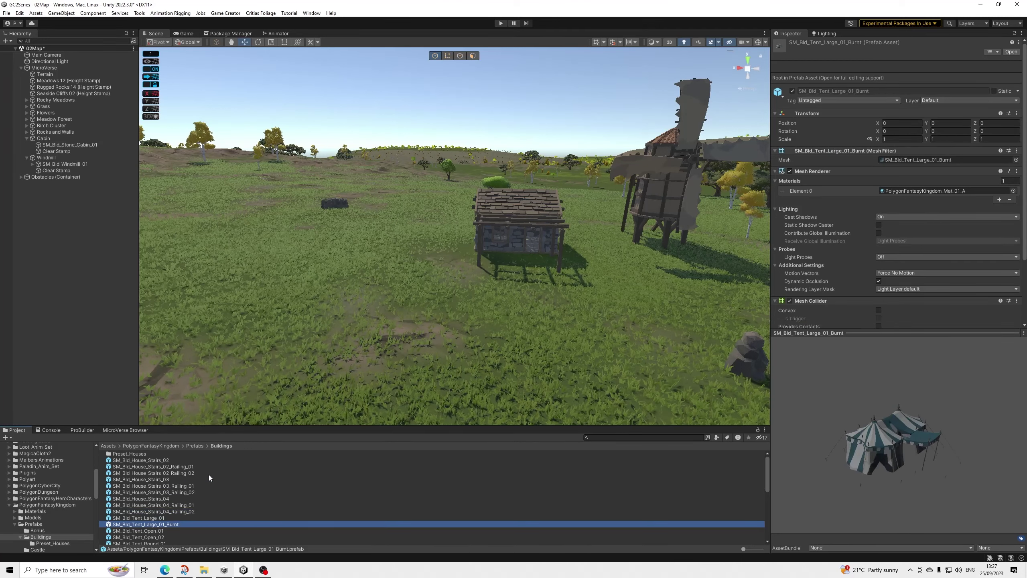
key(Down)
key(Down)
key(Down)
key(Down)
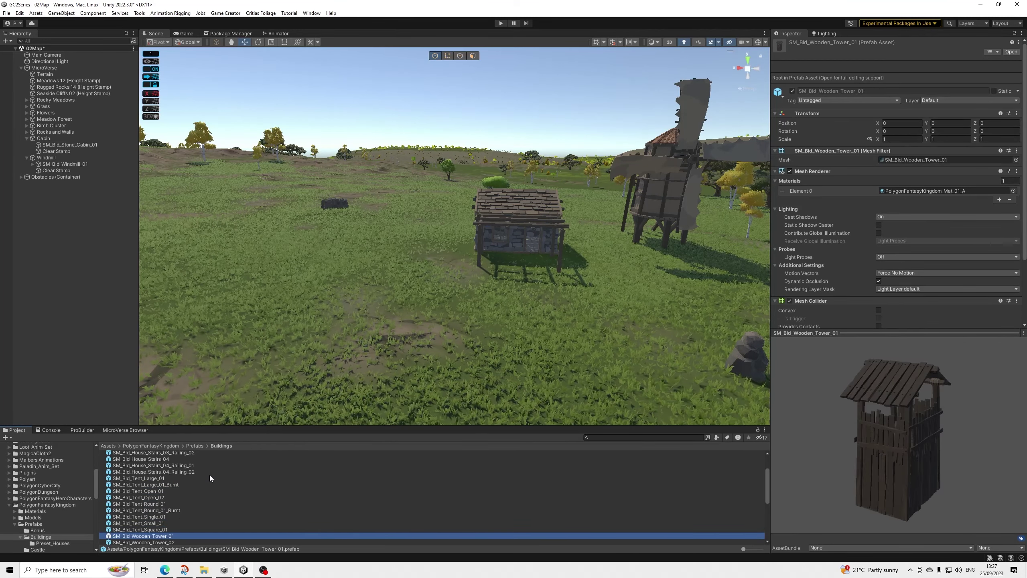
key(Up)
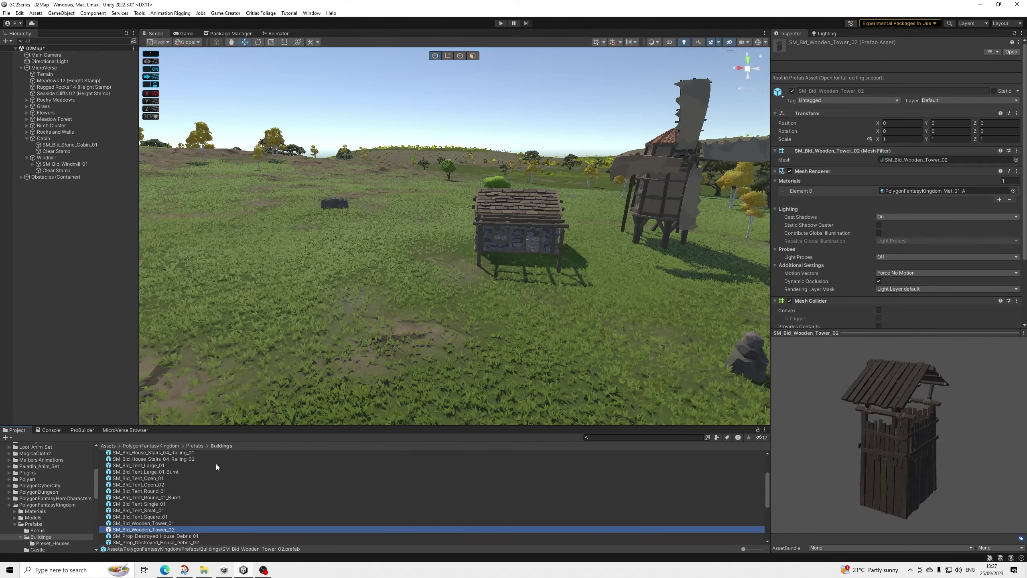
key(Up)
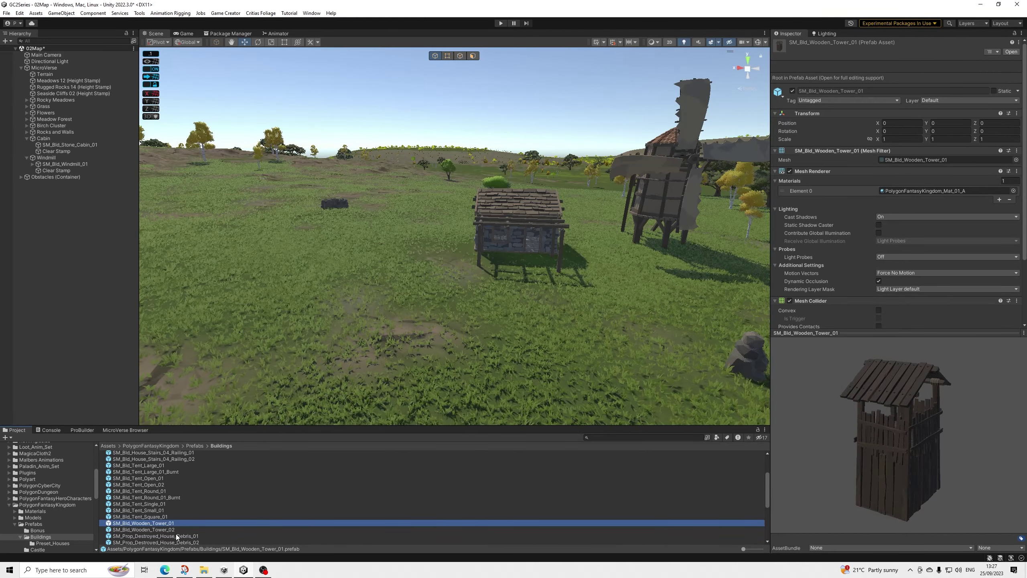
- Place the SM_Bld_Wooden_Tower_01 prefab on the grass near the stone cabin and shift it along X to 3422.2
drag(170, 523, 279, 276)
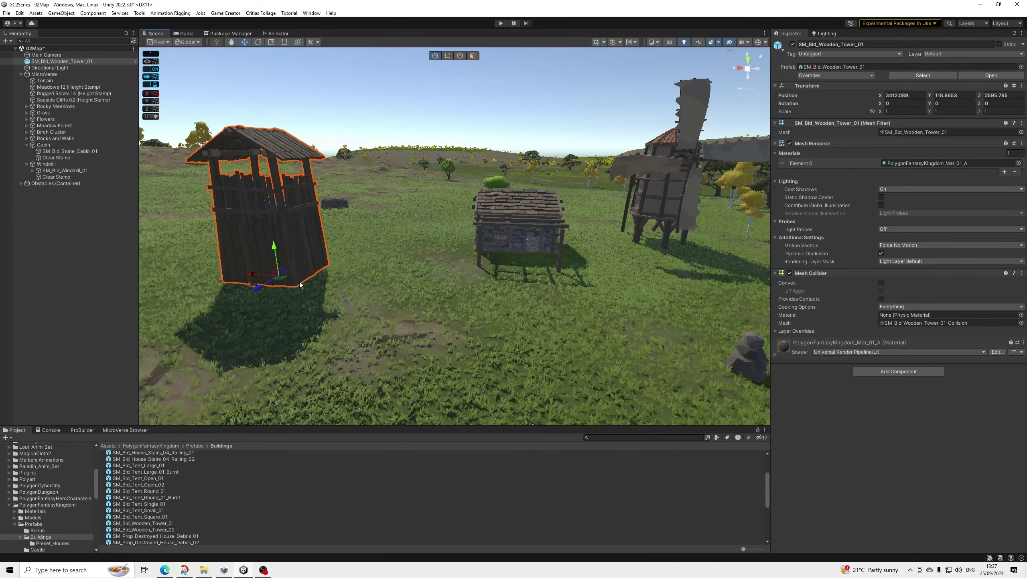
key(f)
drag(440, 315, 371, 297)
middle_drag(371, 297, 434, 311)
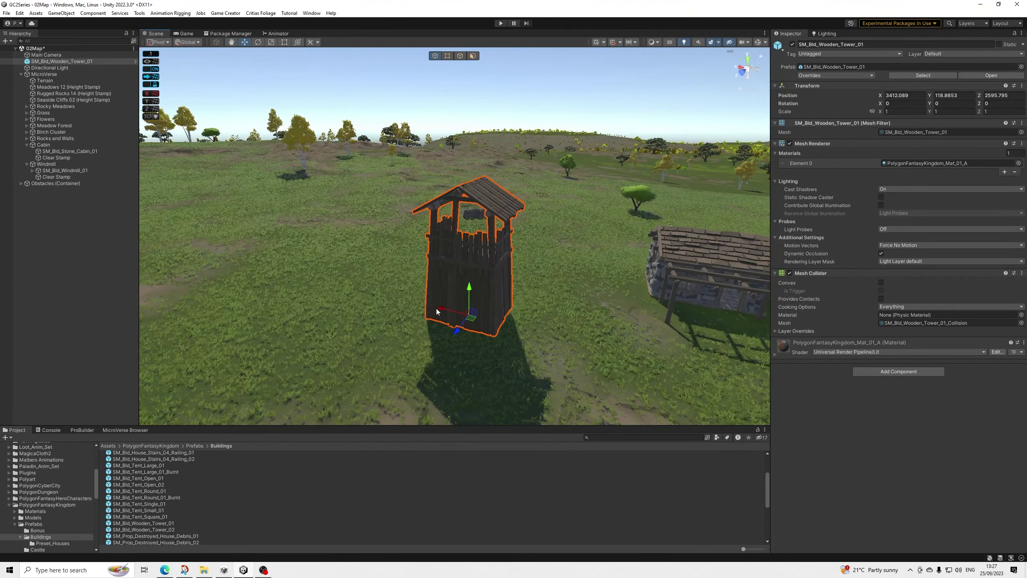
drag(437, 311, 453, 257)
key(f)
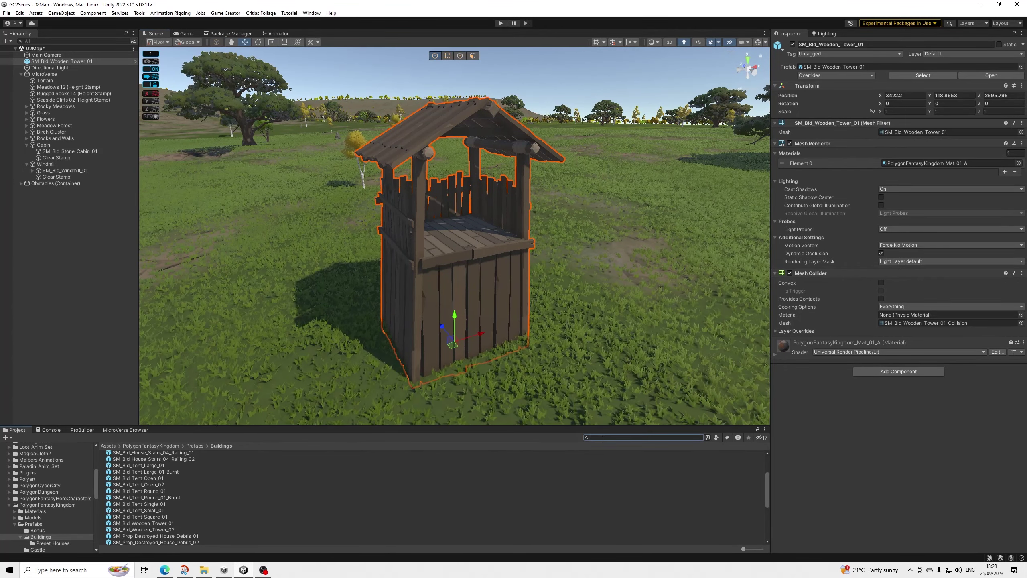
- Search the PolygonFantasyKingdom Prefabs folder for "stair", limiting the search to that folder
text(sta)
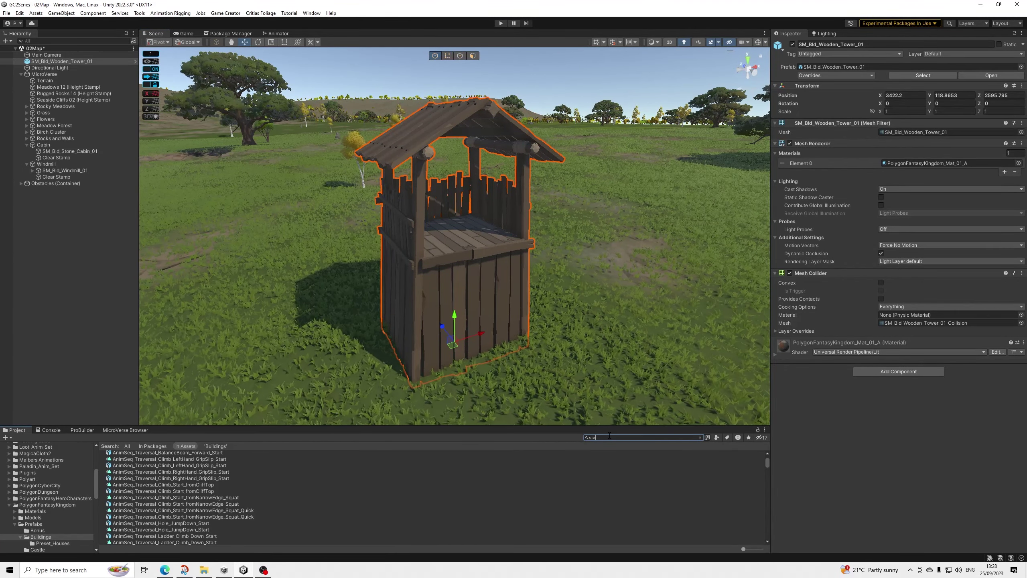
text(rirs)
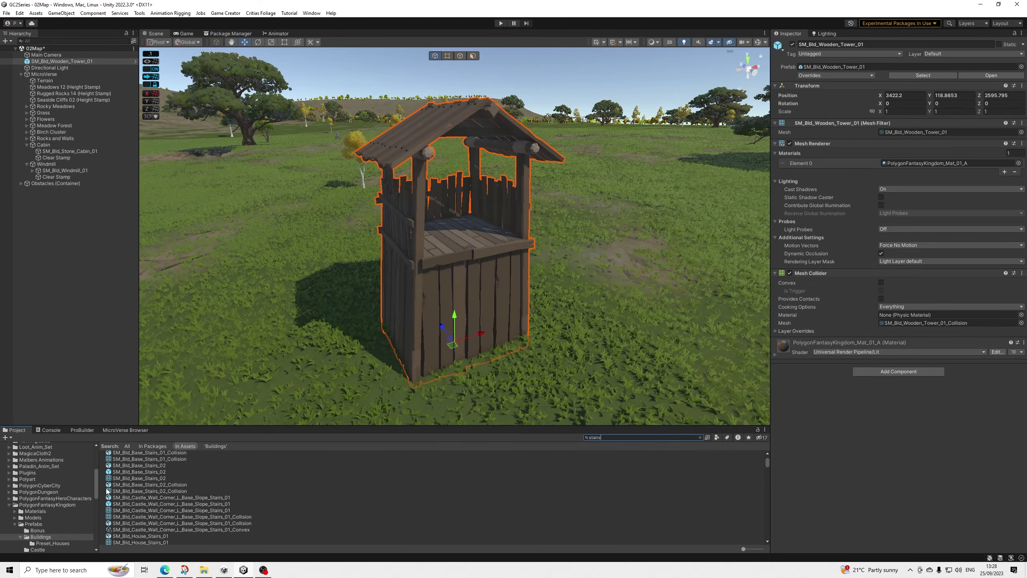
click(37, 524)
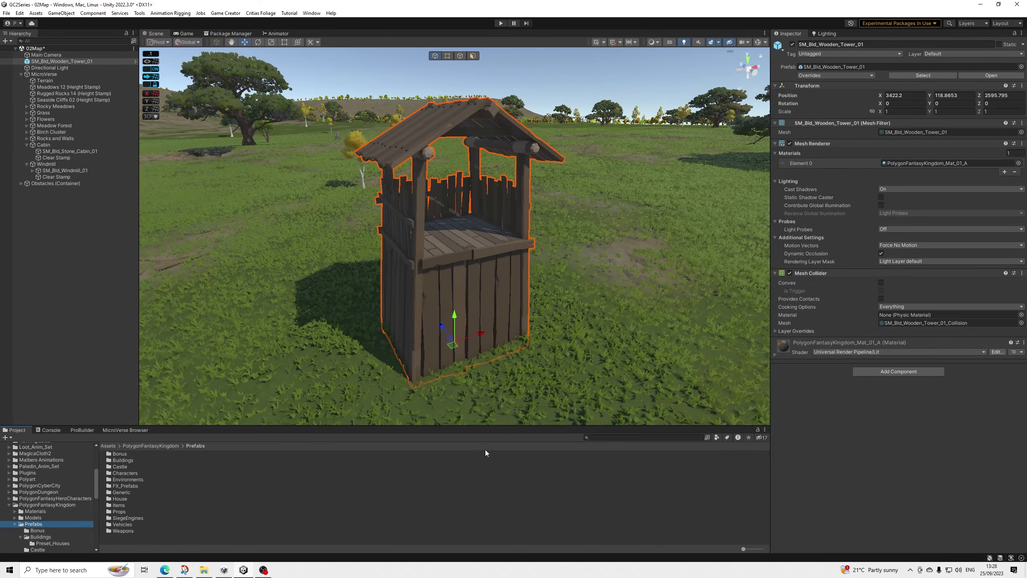
click(607, 437)
text(stair)
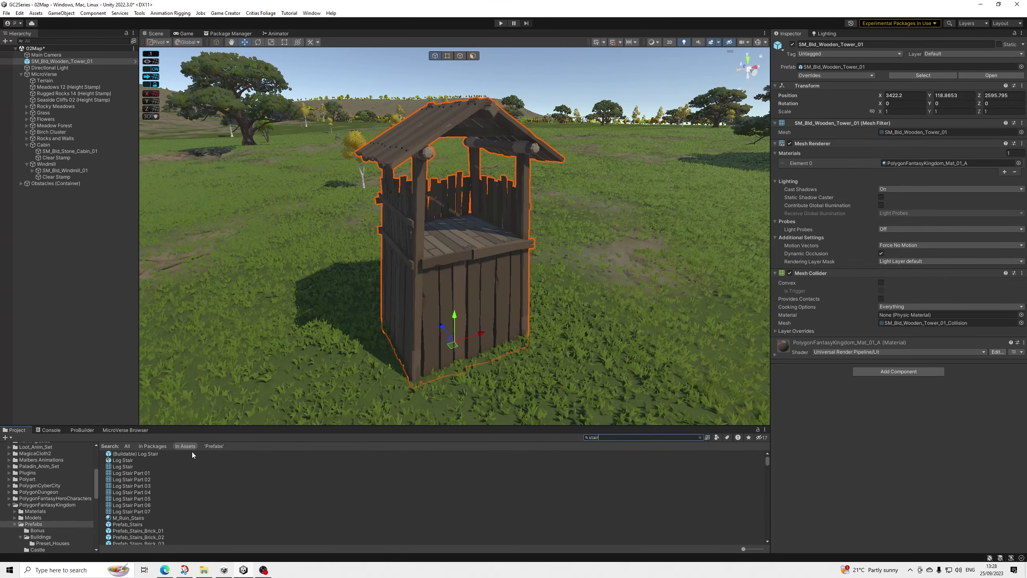
click(212, 445)
- Preview the stair prefabs from SM_Bld_Castle_Wall_Corner_L_Base_Slope_Stairs_01 through the first house stairs, ending on SM_Bld_House_Stairs_02
click(164, 454)
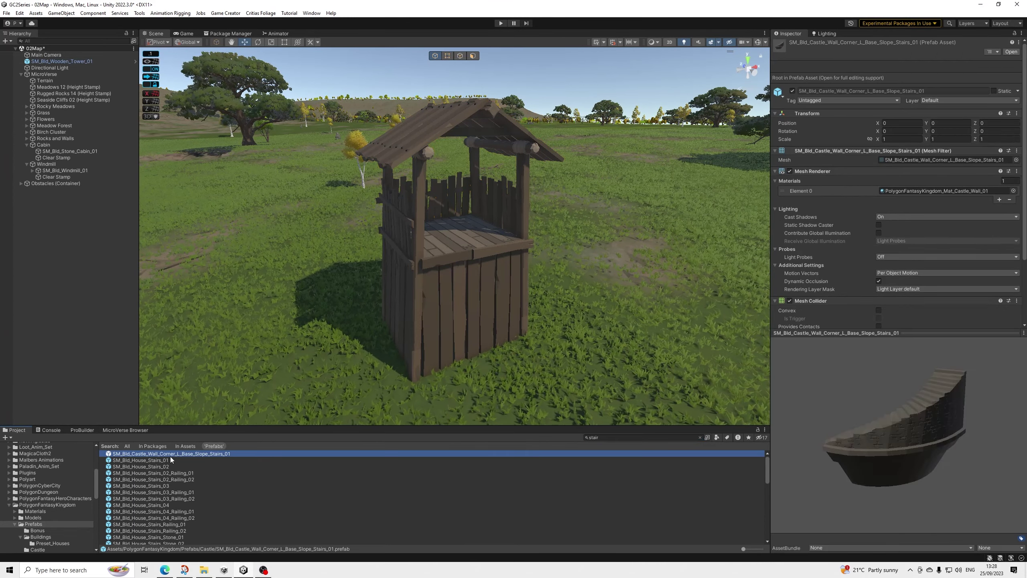
key(Down)
key(Down)
key(Down)
key(Up)
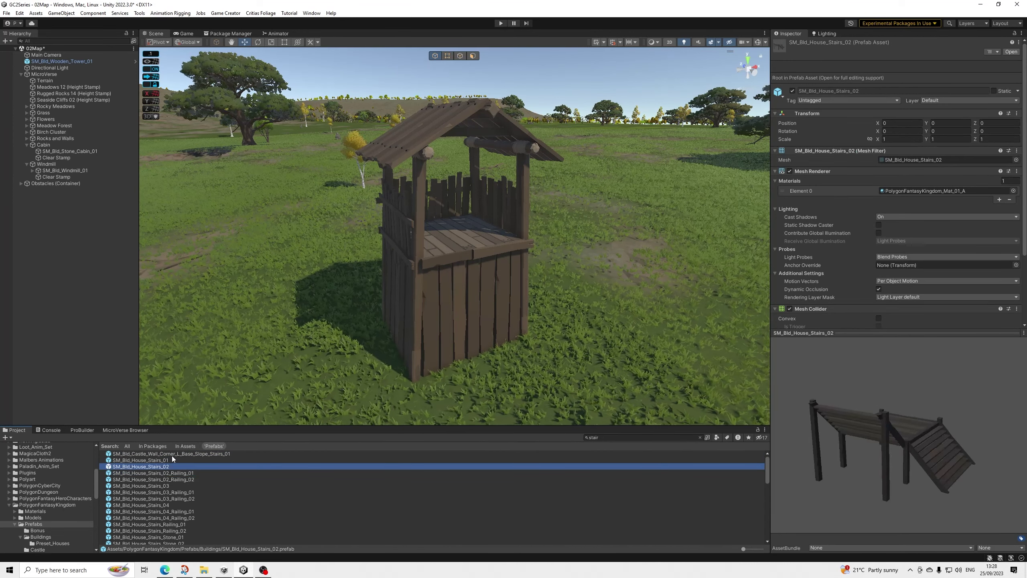
drag(172, 456, 467, 363)
middle_drag(467, 363, 447, 296)
key(Delete)
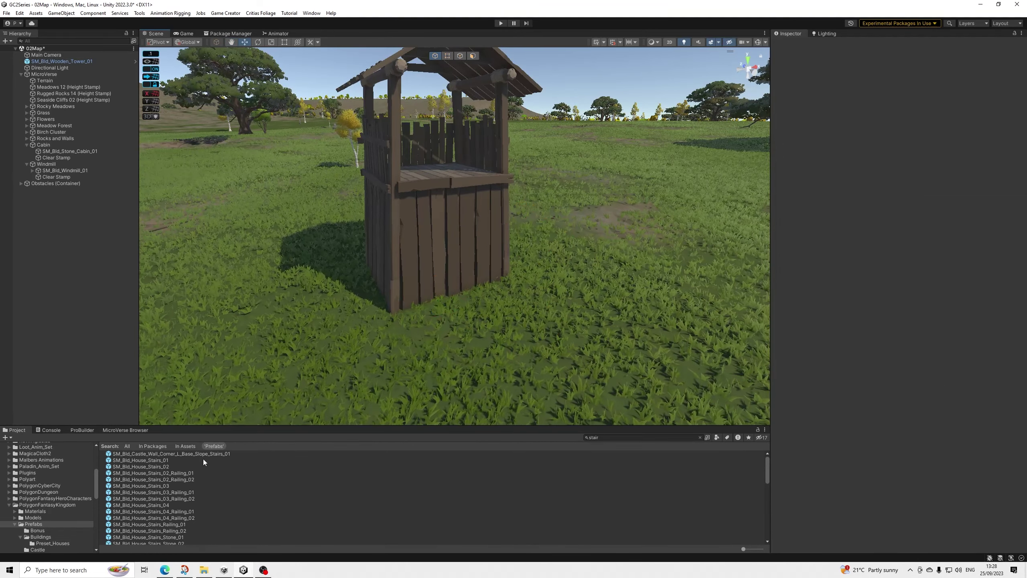
- Place the SM_Bld_House_Stairs_01 prefab beside the wooden tower and make it a child of SM_Bld_Wooden_Tower_01
click(203, 460)
drag(182, 461, 487, 315)
right_drag(502, 324, 521, 345)
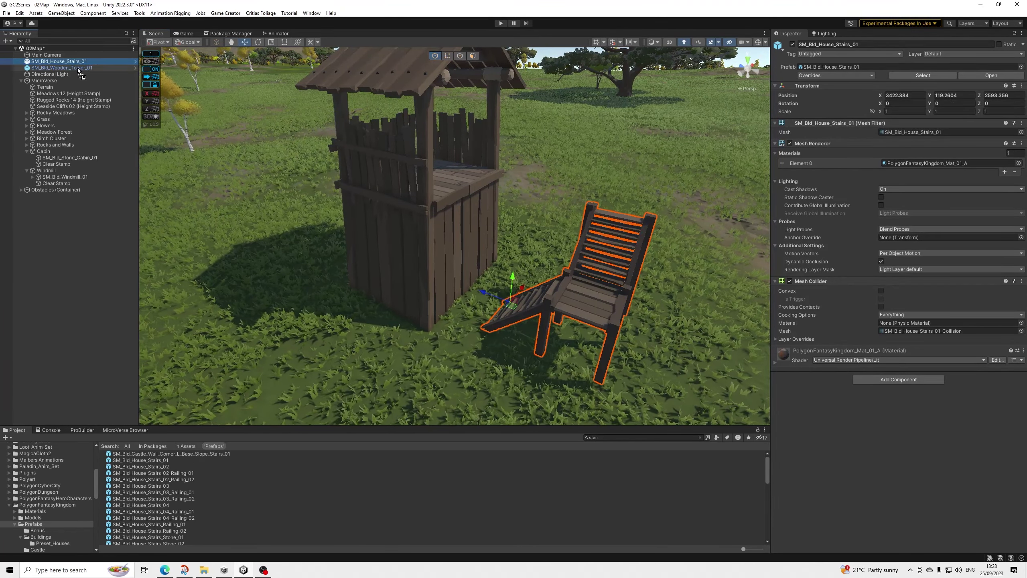
drag(77, 61, 76, 68)
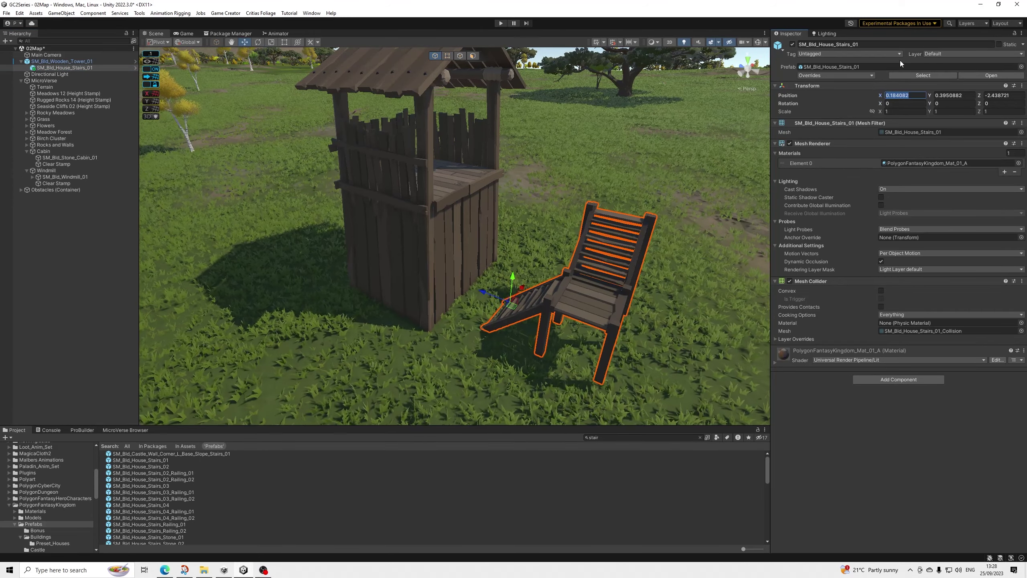
- Set the house stairs' position relative to the tower to X 0, Y 0, Z 0
text(0)
key(Tab)
text(0)
key(Tab)
text(0)
alt+drag(533, 222, 544, 202)
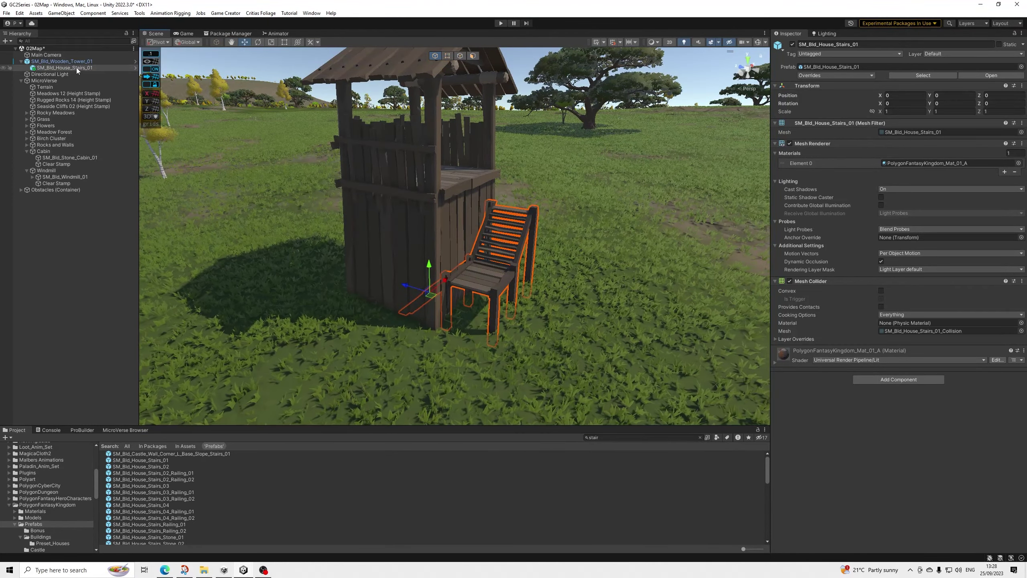
- Rotate the house stairs to -90 on Y and move them out and up against the tower's platform
click(258, 43)
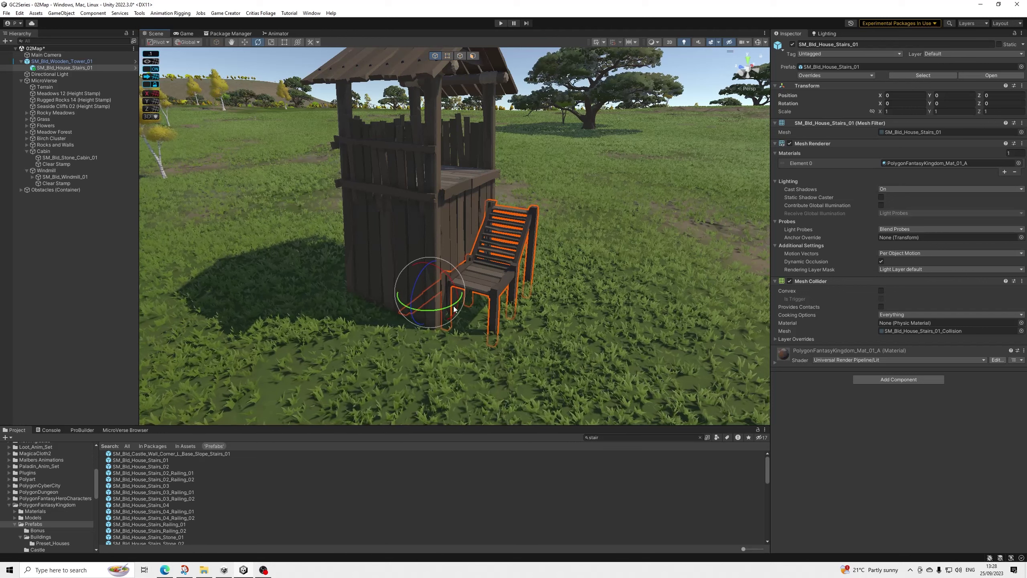
ctrl+drag(451, 307, 518, 269)
click(245, 42)
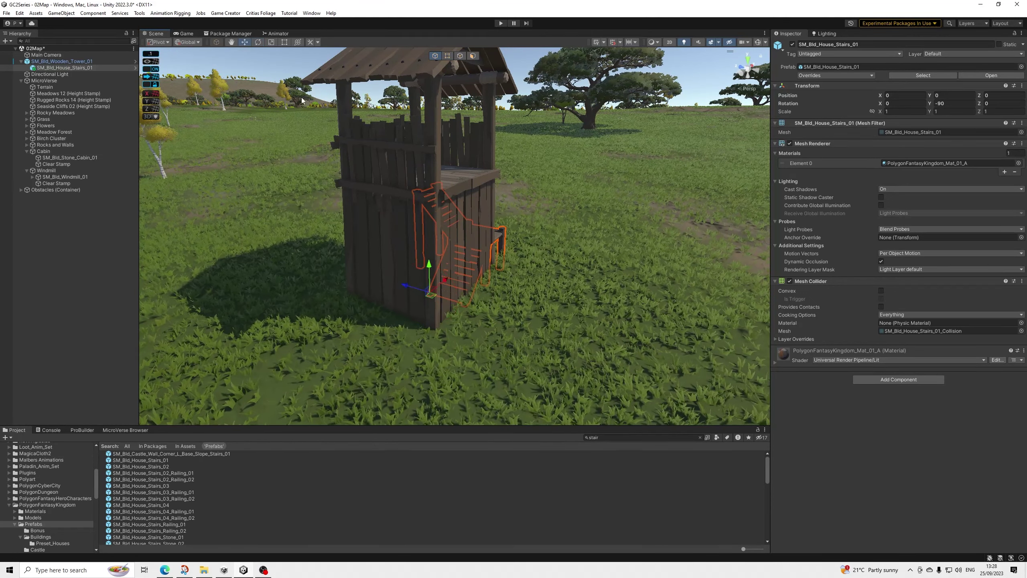
drag(405, 289, 415, 369)
drag(495, 334, 495, 307)
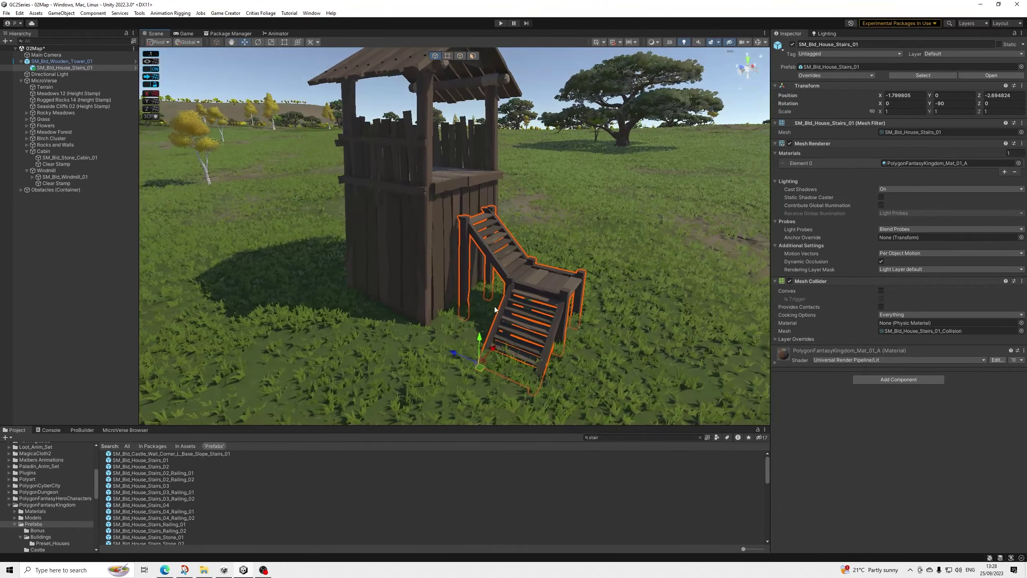
drag(480, 341, 349, 97)
click(354, 59)
alt+drag(354, 59, 556, 169)
- Move the stairs out of the tower to the scene root, then lower the stairs and tower together to tower height Y 118.2
drag(54, 68, 54, 58)
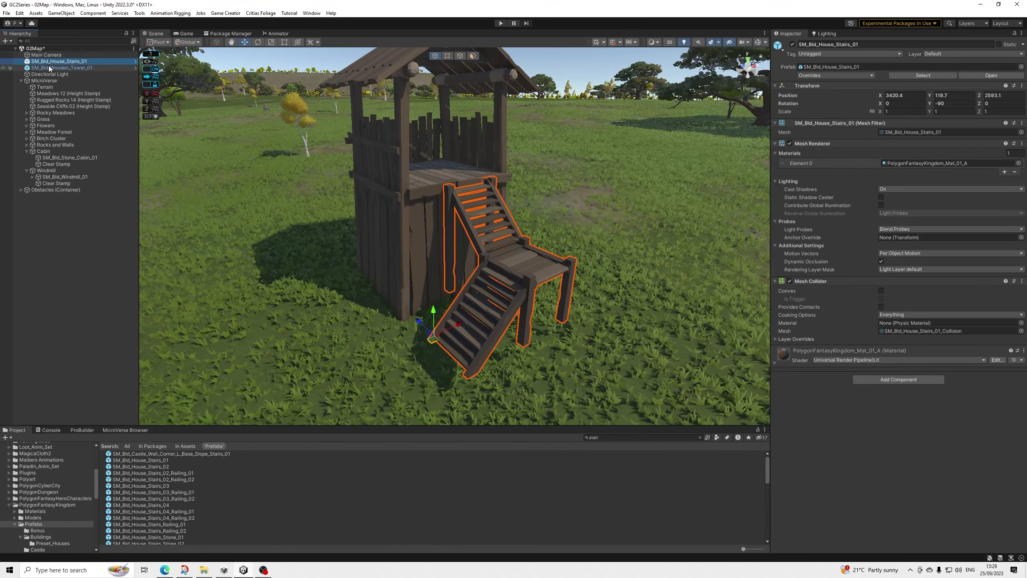
ctrl+click(59, 67)
drag(435, 255, 525, 259)
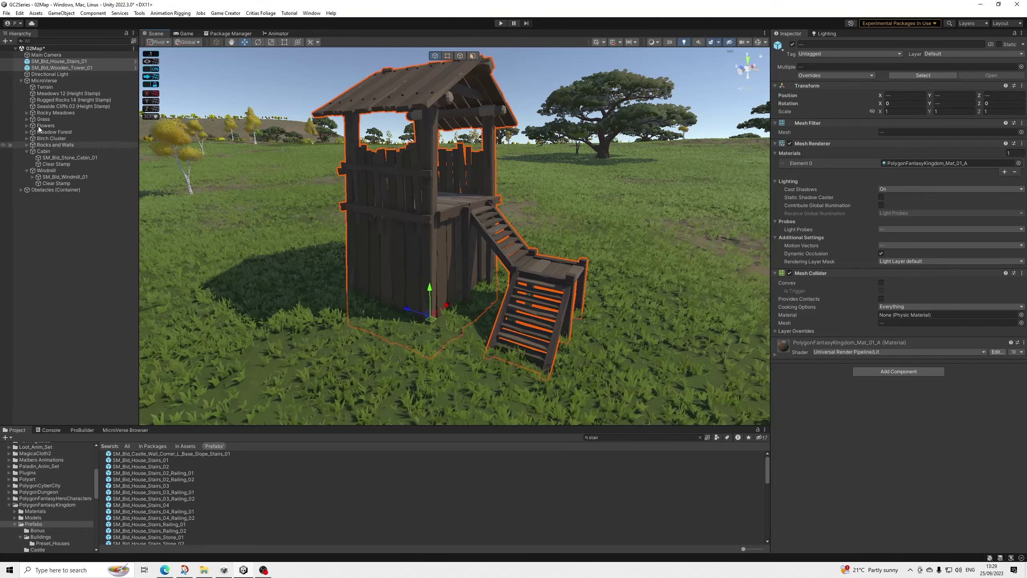
- Group the house stairs and wooden tower under a new empty parent object
right_click(60, 62)
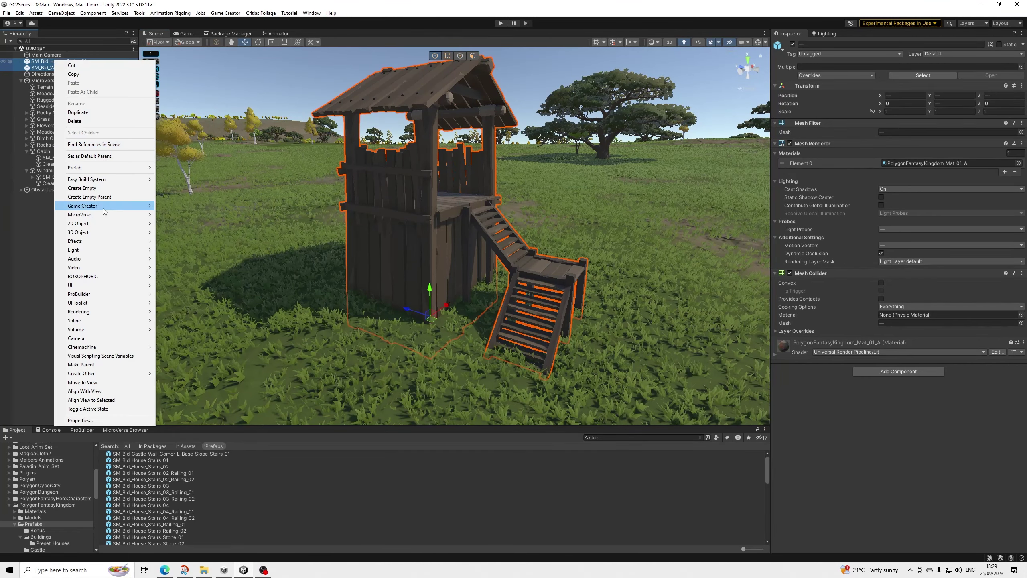
click(108, 197)
alt+drag(448, 178, 532, 149)
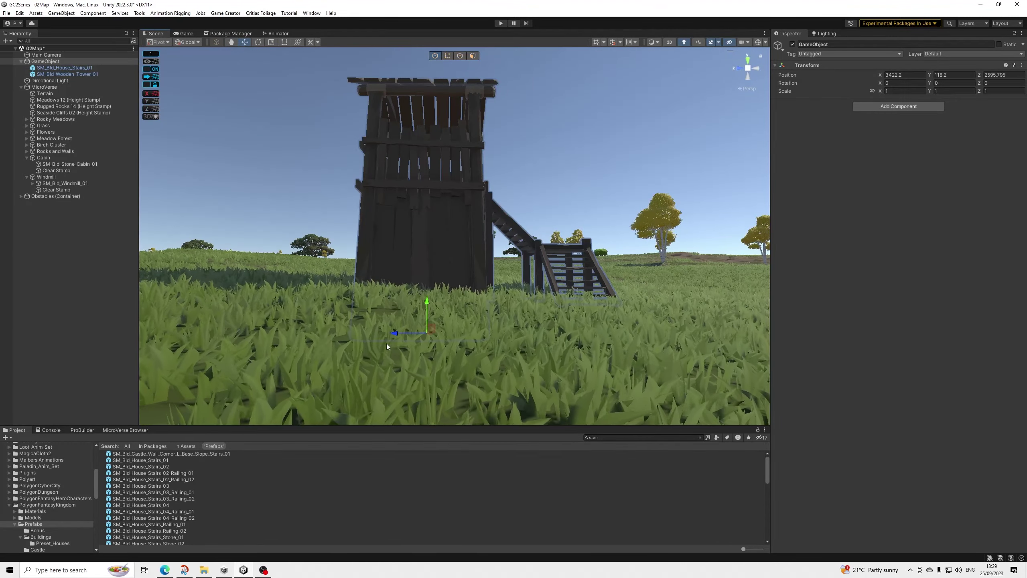
alt+drag(441, 332, 412, 373)
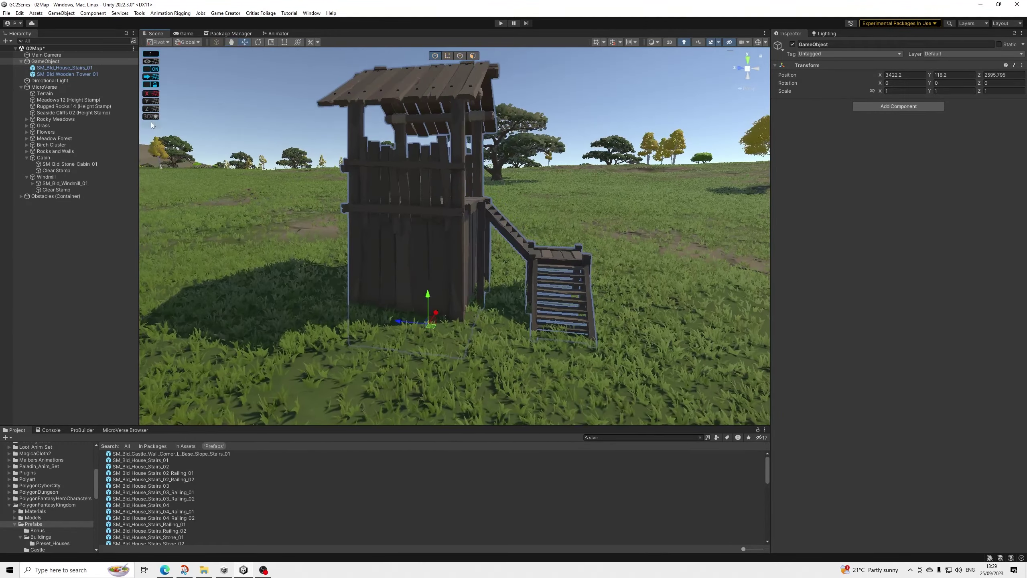
click(58, 62)
right_click(59, 64)
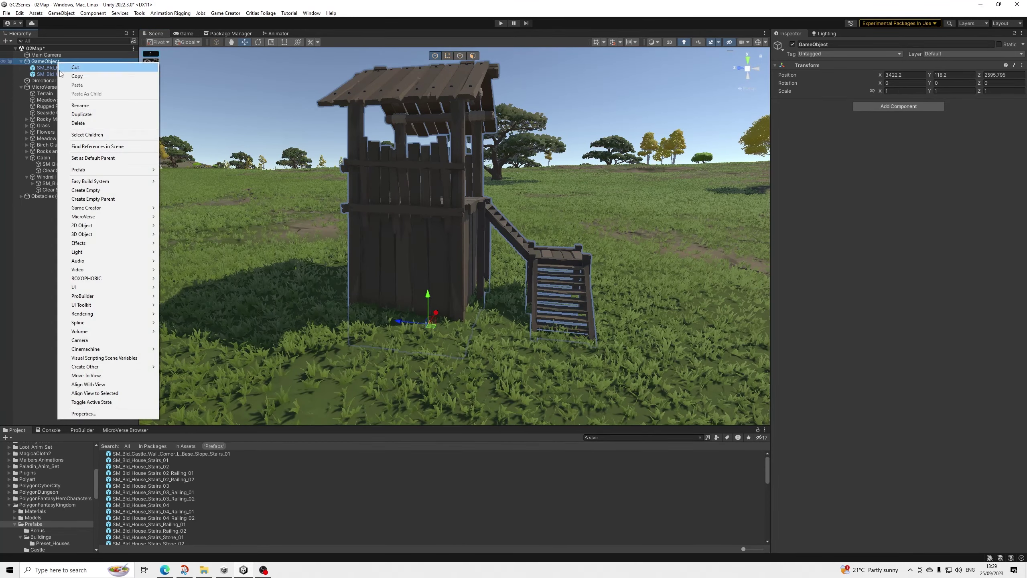
click(56, 260)
- Copy the Cabin's Clear Stamp and paste it as a child of the tower's new parent object
click(58, 171)
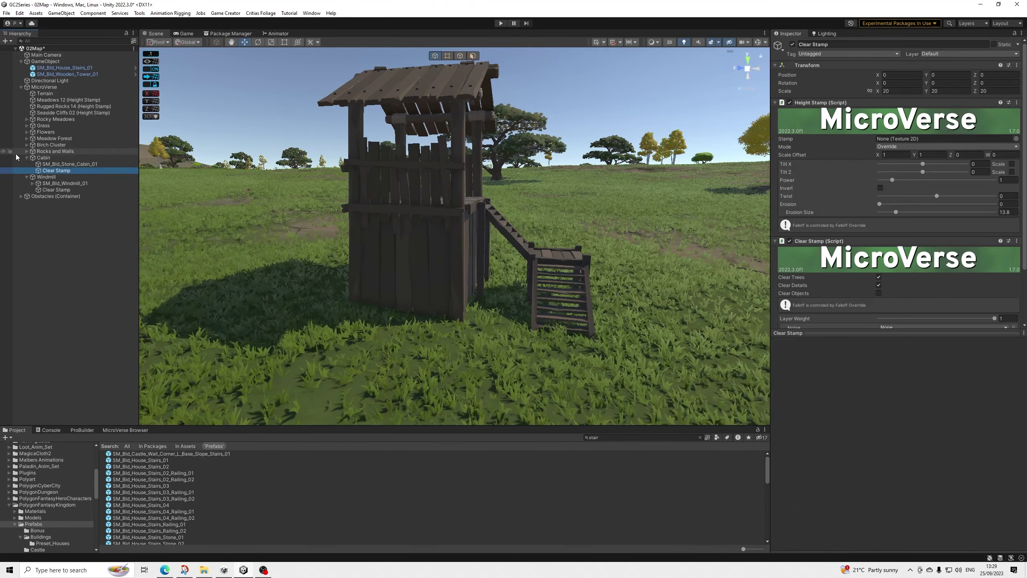
right_click(48, 171)
click(61, 188)
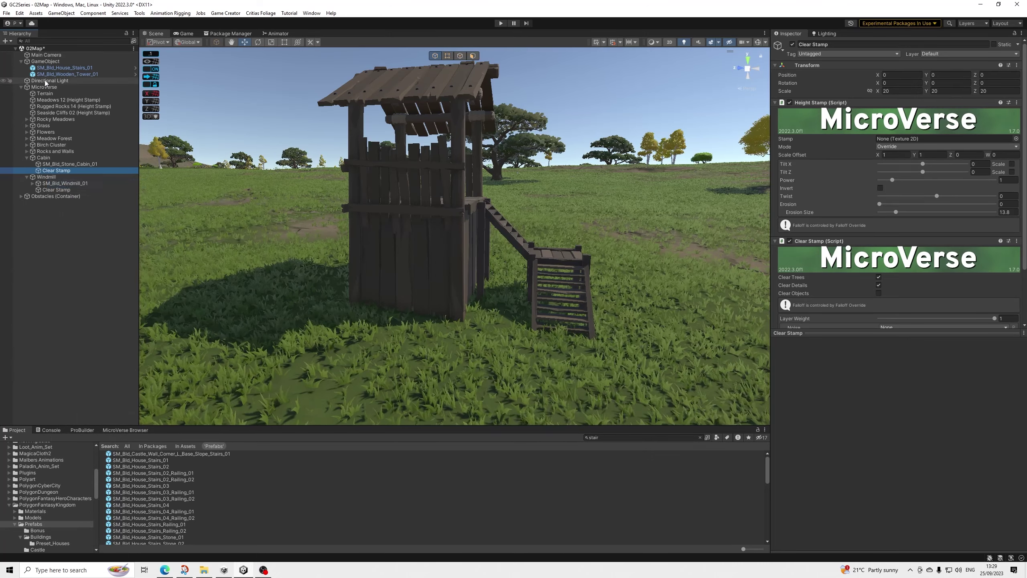
click(48, 61)
right_click(49, 62)
click(79, 93)
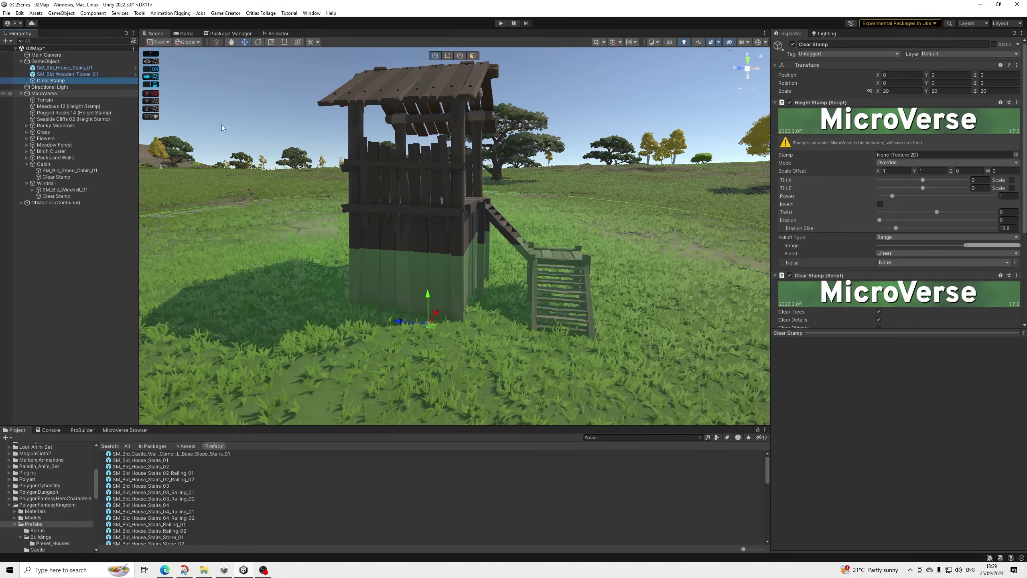
scroll(478, 244, down, 3)
scroll(479, 243, up, 2)
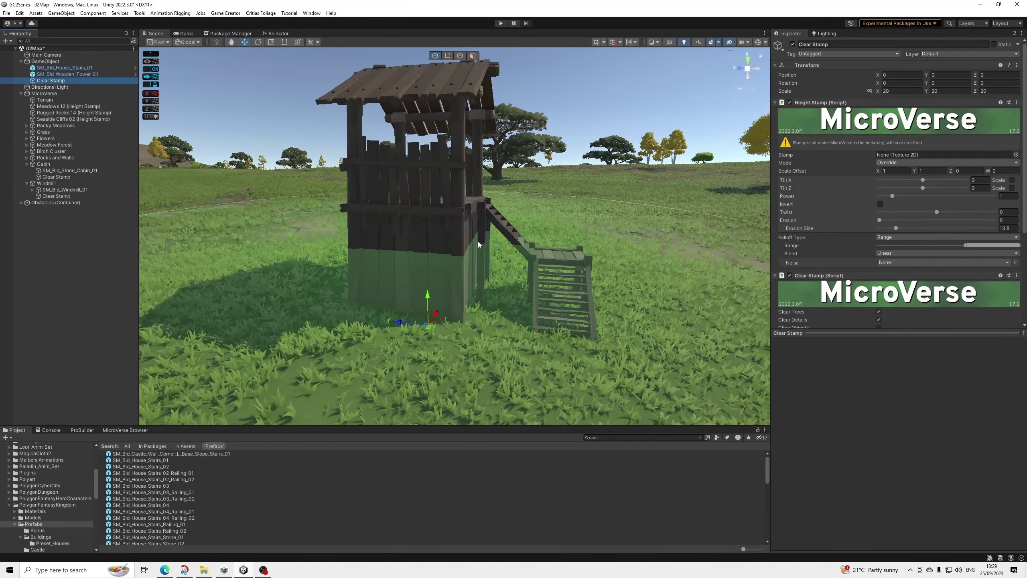
- Copy the Cabin's Falloff Override component and paste it as a new component on the tower's parent object
click(40, 62)
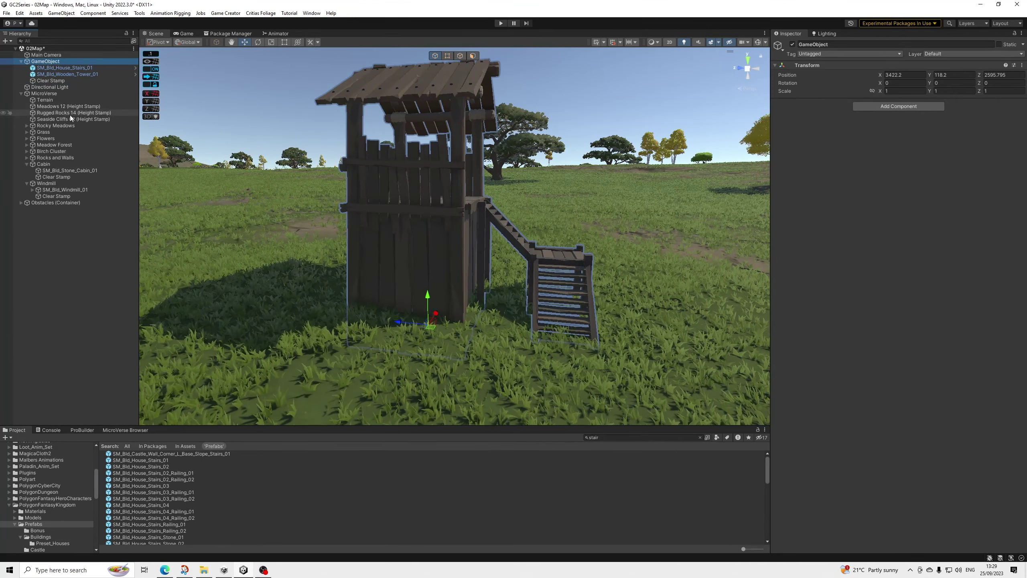
click(44, 164)
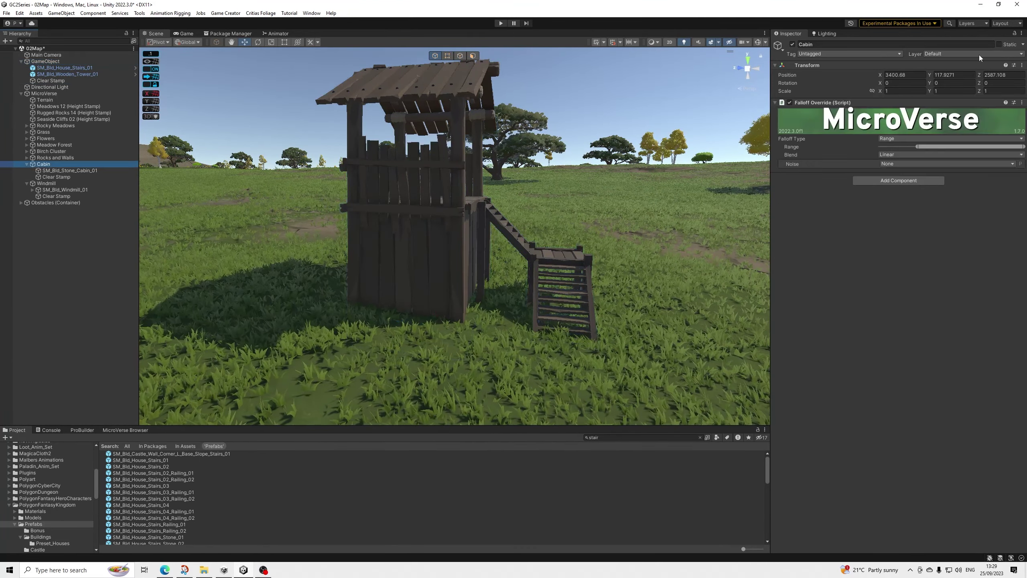
click(1022, 103)
click(971, 149)
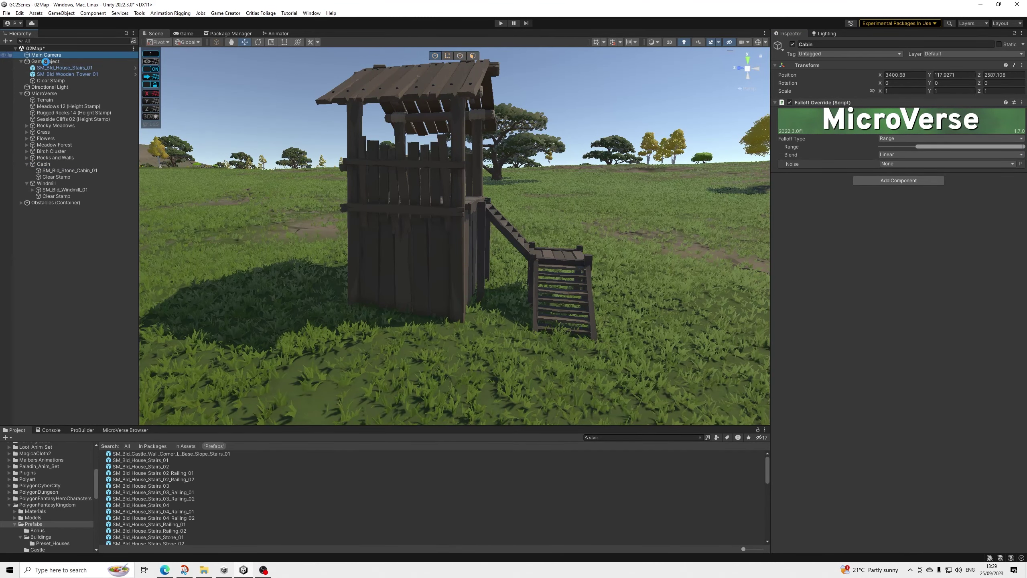
click(47, 61)
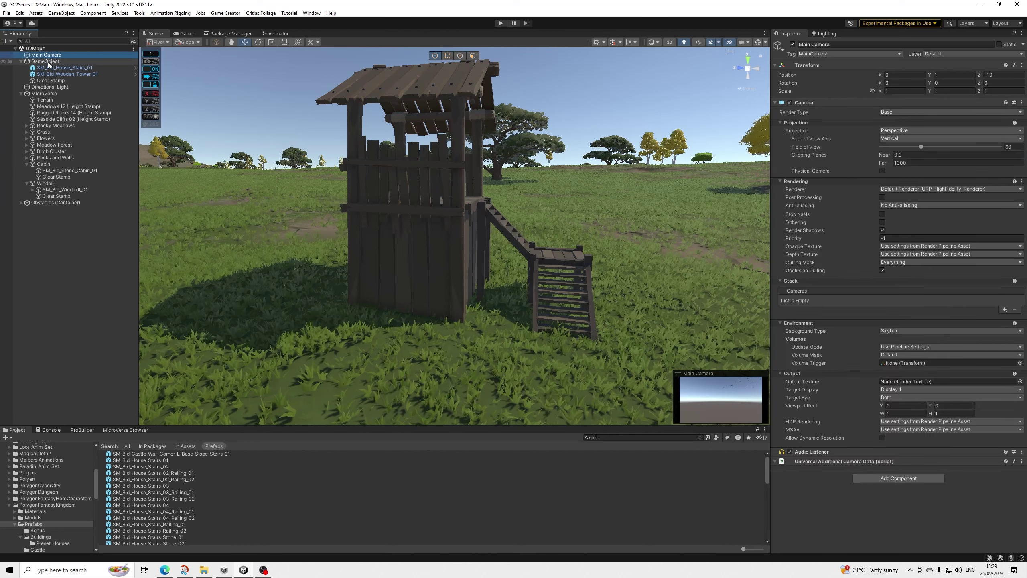
click(1022, 65)
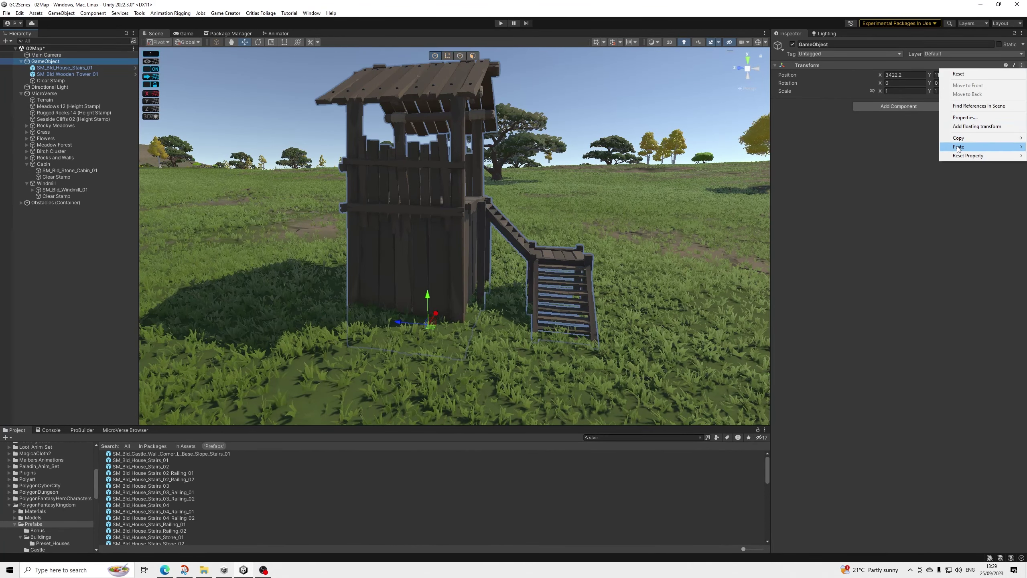
mouse_move(956, 150)
click(896, 187)
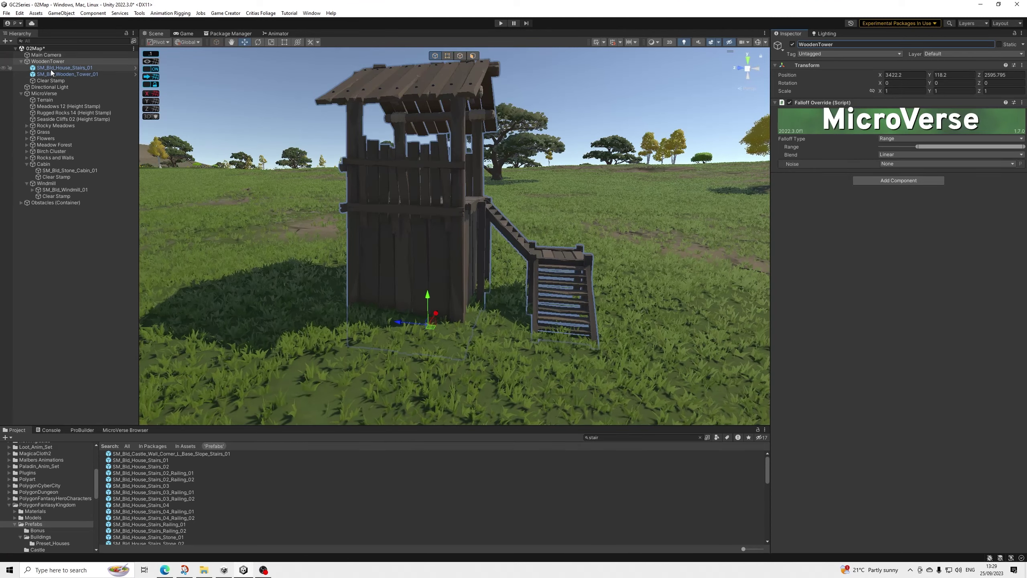
- Name the tower's parent object WoodenTower, move it under MicroVerse after Windmill, and select its Clear Stamp
drag(55, 65, 49, 198)
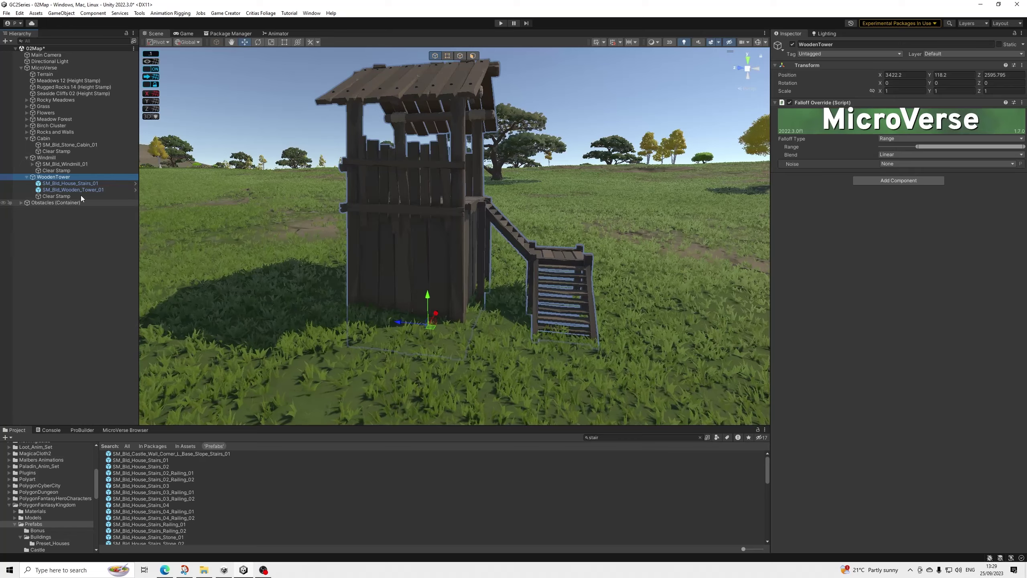
click(55, 196)
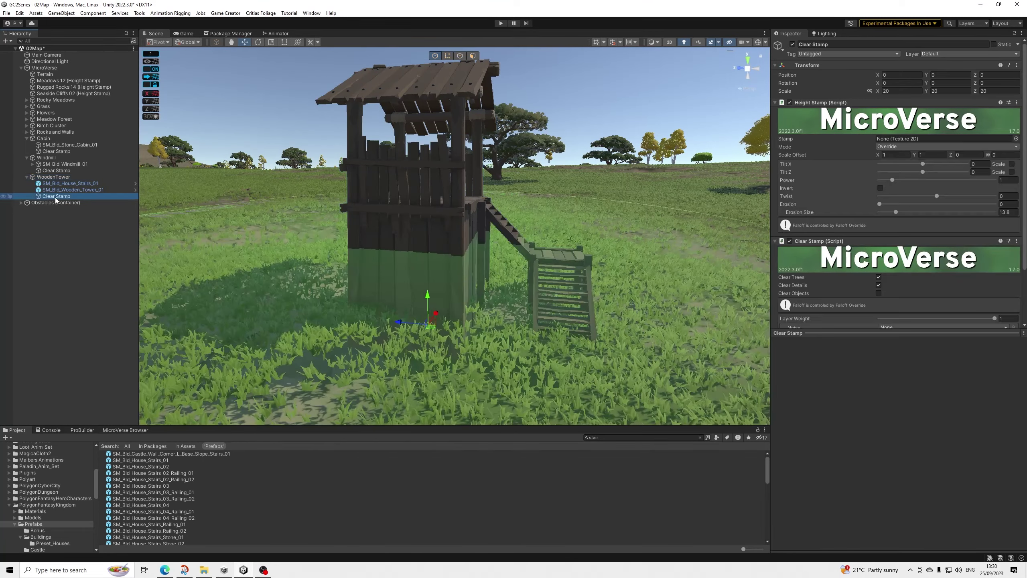
scroll(394, 204, down, 6)
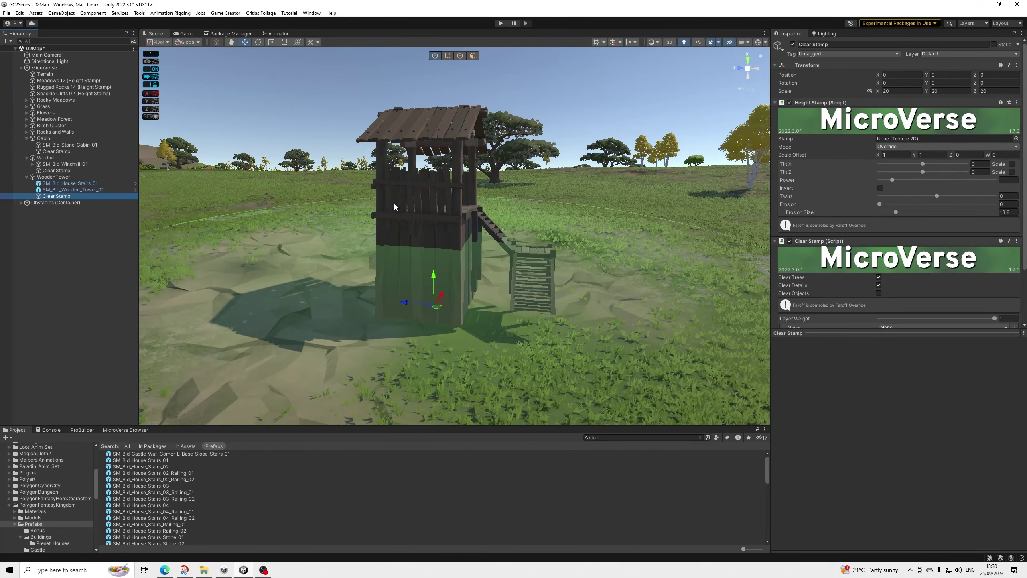
- Raise the WoodenTower's Clear Stamp to about 0.8 on Y so the ground meets the tower's base
alt+drag(459, 183, 484, 233)
scroll(482, 241, up, 4)
scroll(476, 243, up, 2)
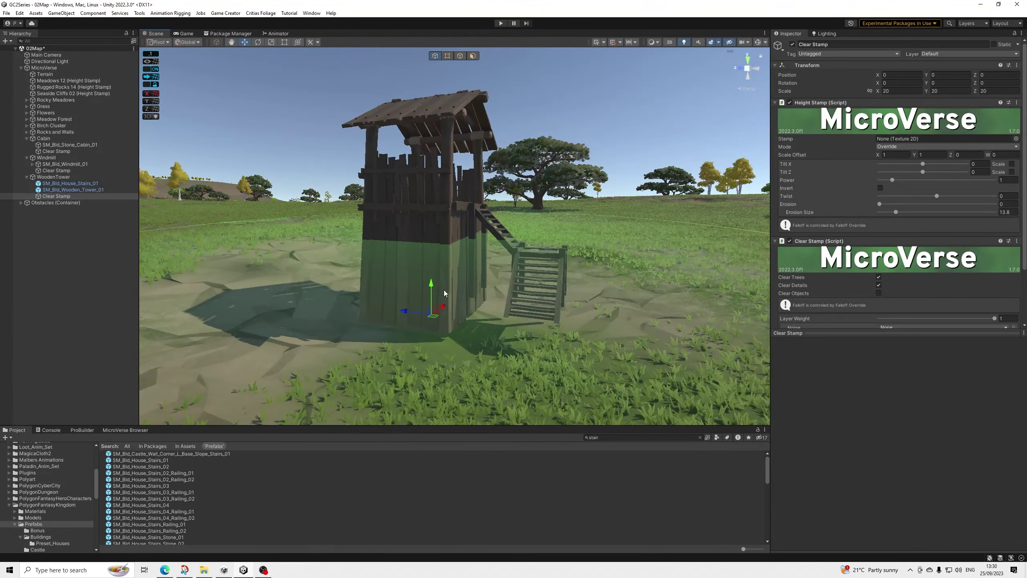
alt+drag(470, 280, 450, 295)
alt+drag(647, 326, 531, 279)
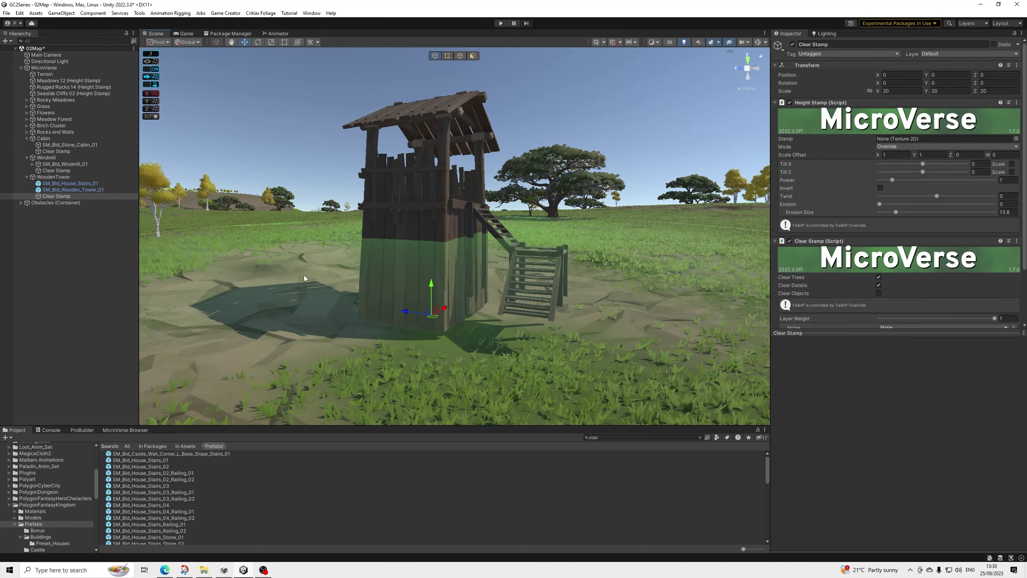
drag(435, 285, 444, 259)
alt+drag(602, 156, 485, 253)
click(581, 108)
scroll(581, 117, down, 3)
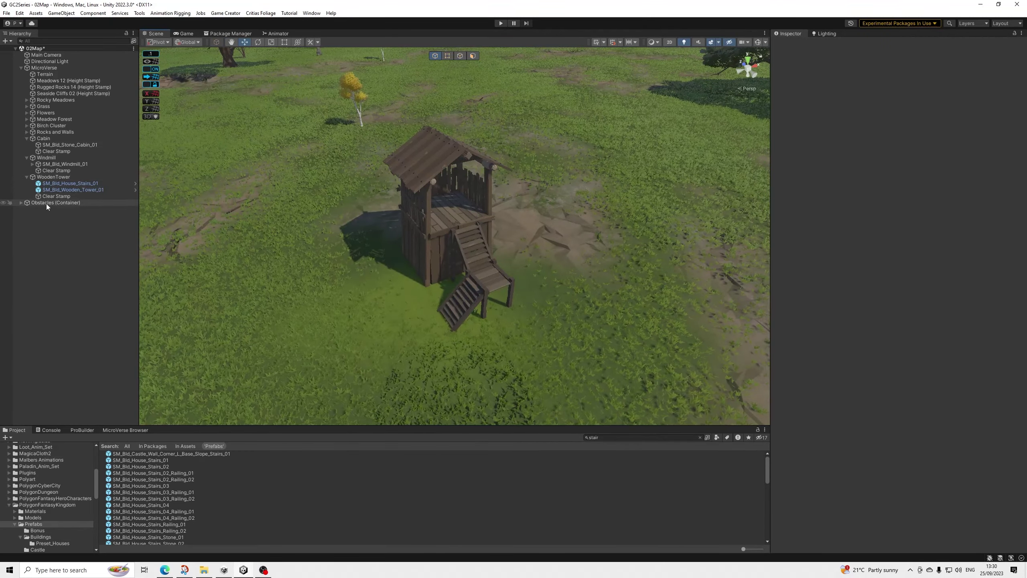
- Save the WoodenTower parent object as a reusable preset among the MicroVerse Browser's Objects
click(58, 178)
scroll(509, 284, up, 3)
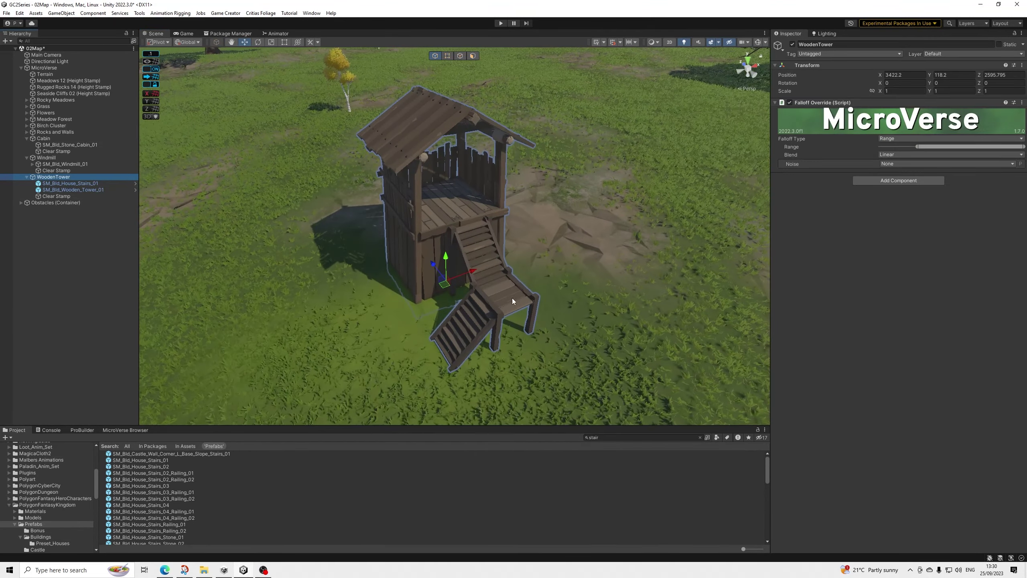
alt+drag(513, 298, 514, 246)
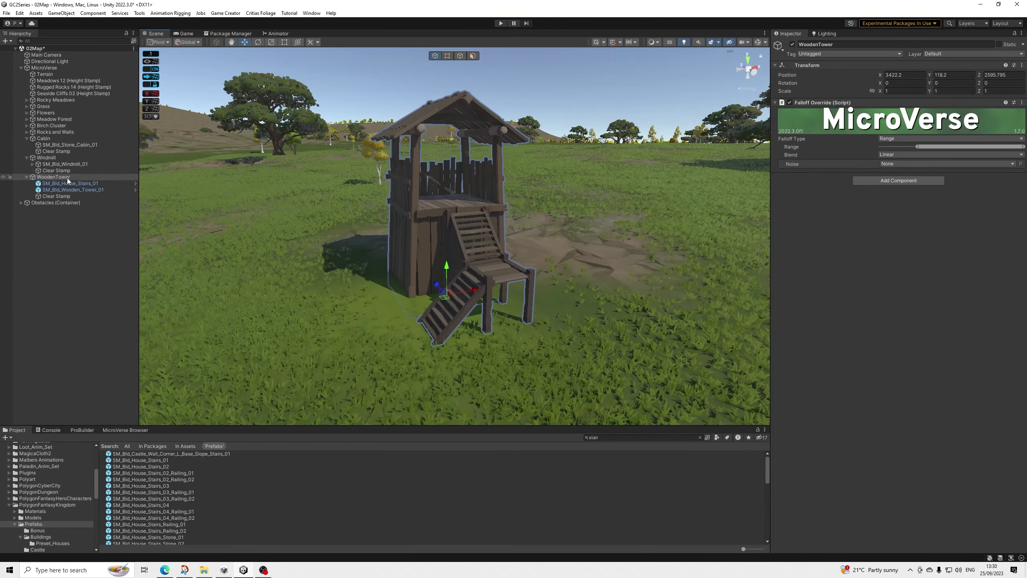
click(132, 430)
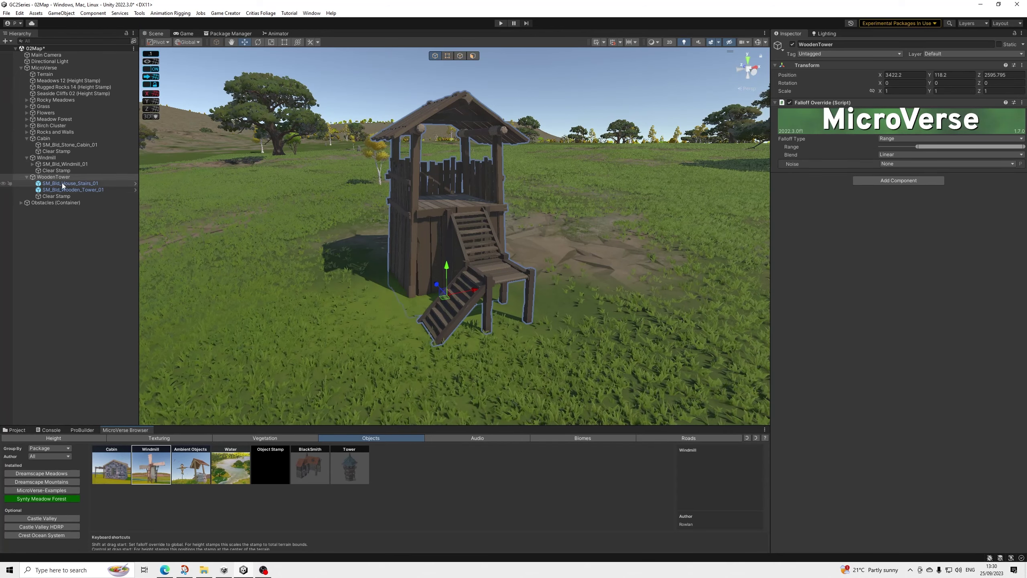
drag(61, 179, 414, 469)
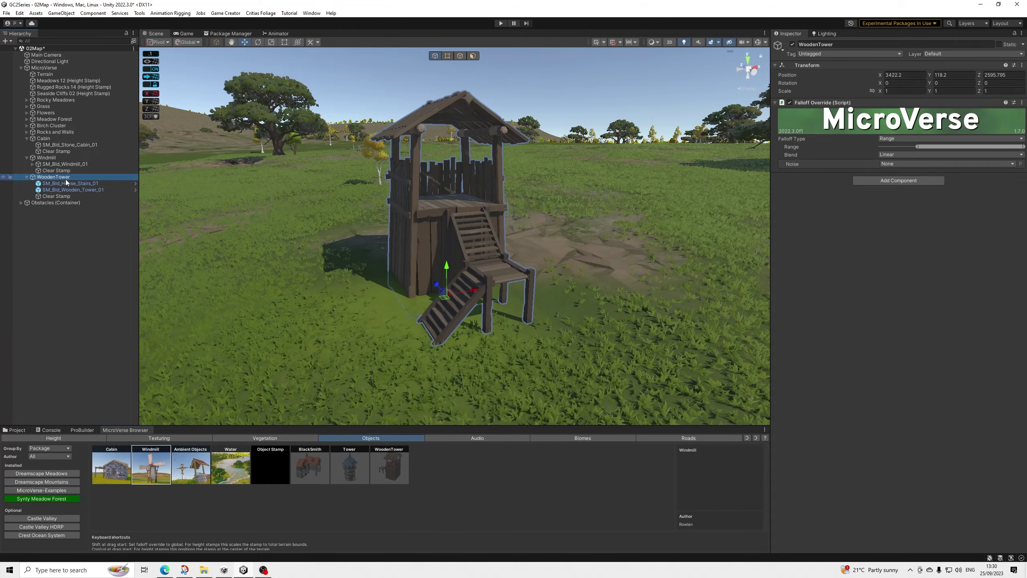
- Place a second WoodenTower from the MicroVerse object presets on the grass beside the large tree
scroll(599, 307, down, 1)
middle_drag(599, 307, 920, 342)
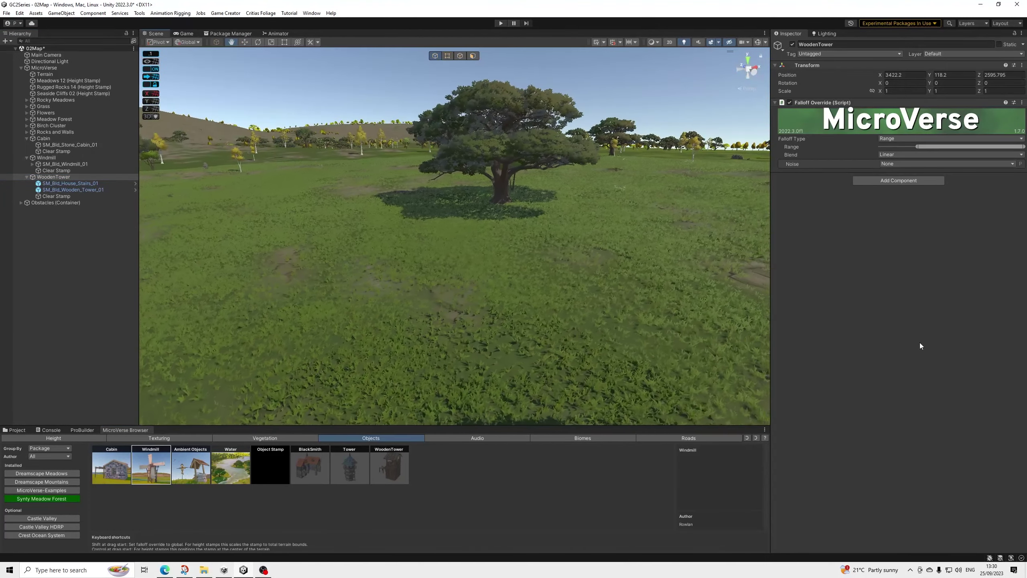
scroll(626, 268, up, 1)
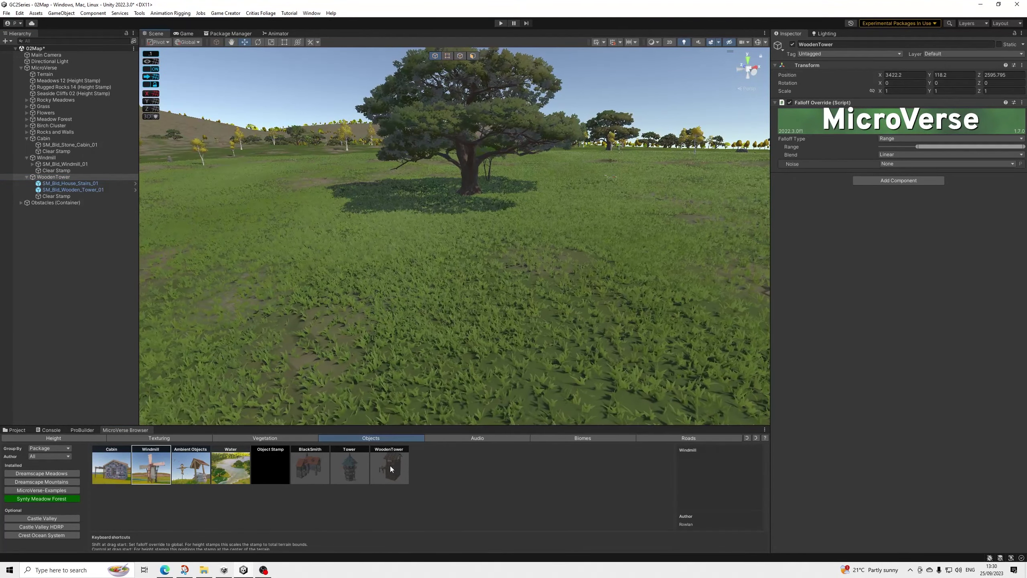
drag(390, 466, 475, 232)
middle_drag(481, 297, 419, 354)
scroll(424, 303, up, 10)
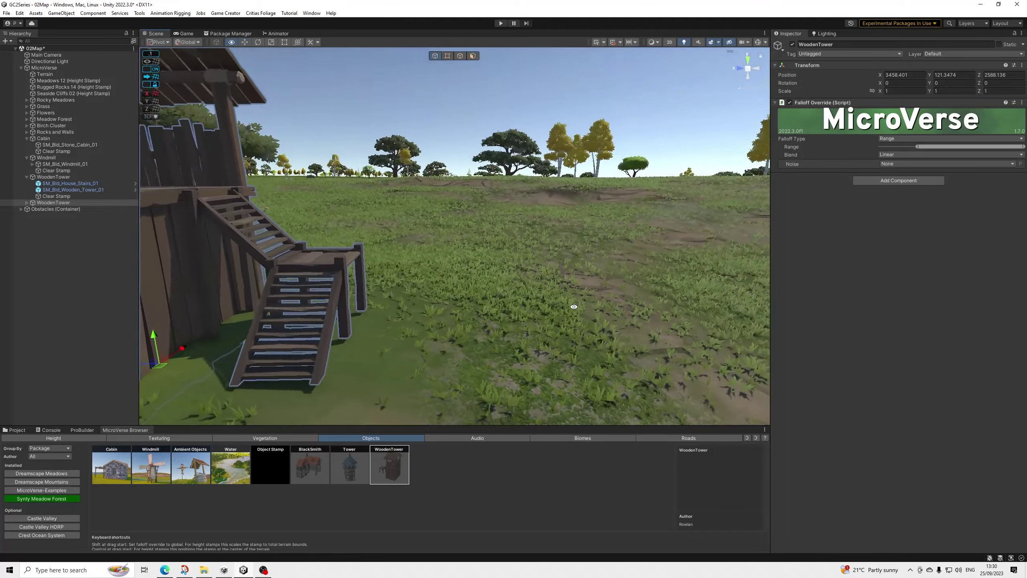
mouse_move(717, 218)
middle_down()
mouse_move(687, 216)
mouse_move(716, 226)
middle_up()
alt+drag(587, 248, 583, 262)
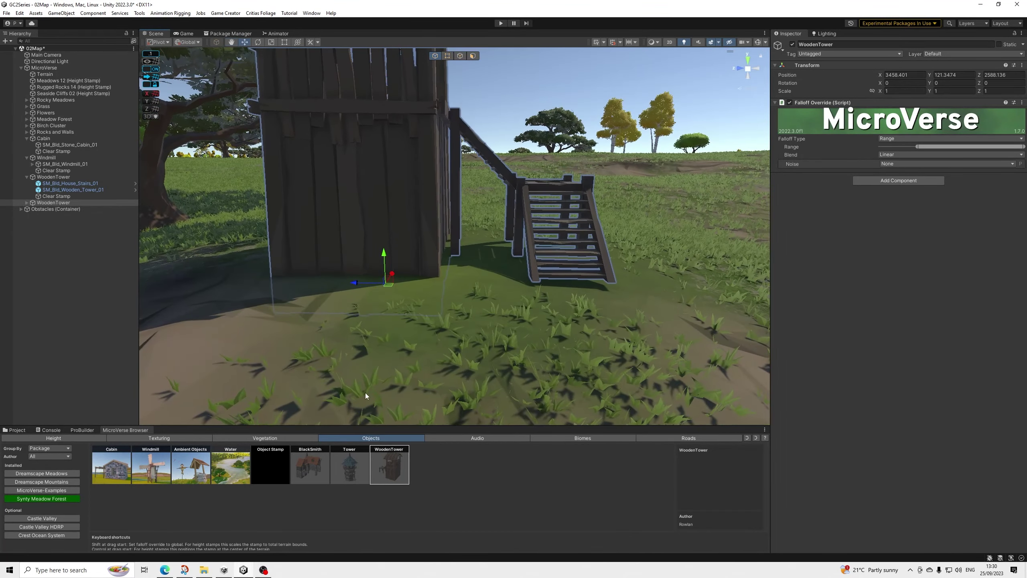
- Move the second WoodenTower's Clear Stamp toward its stairs, to about -2.14 on Z
click(29, 202)
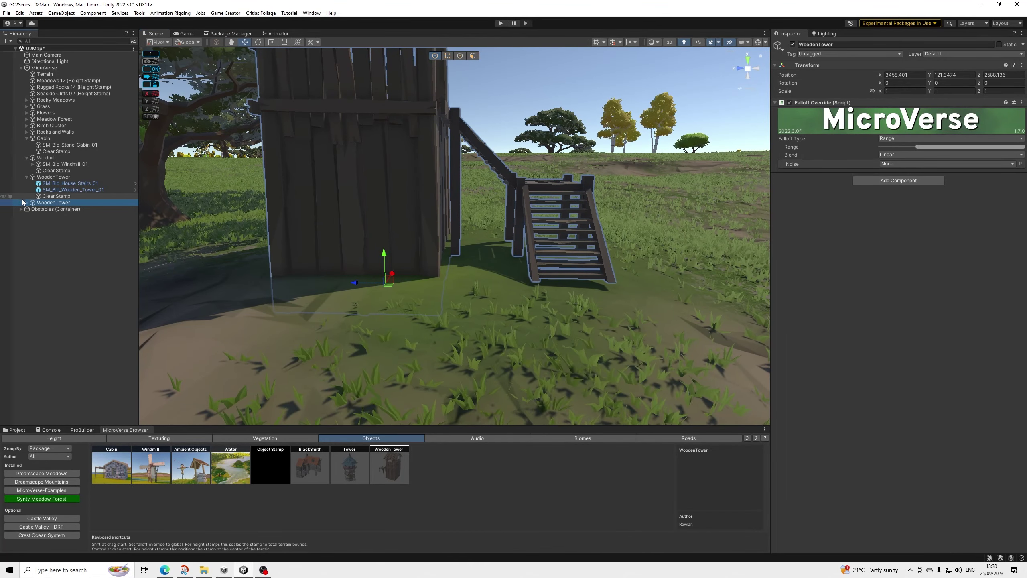
click(27, 202)
click(54, 220)
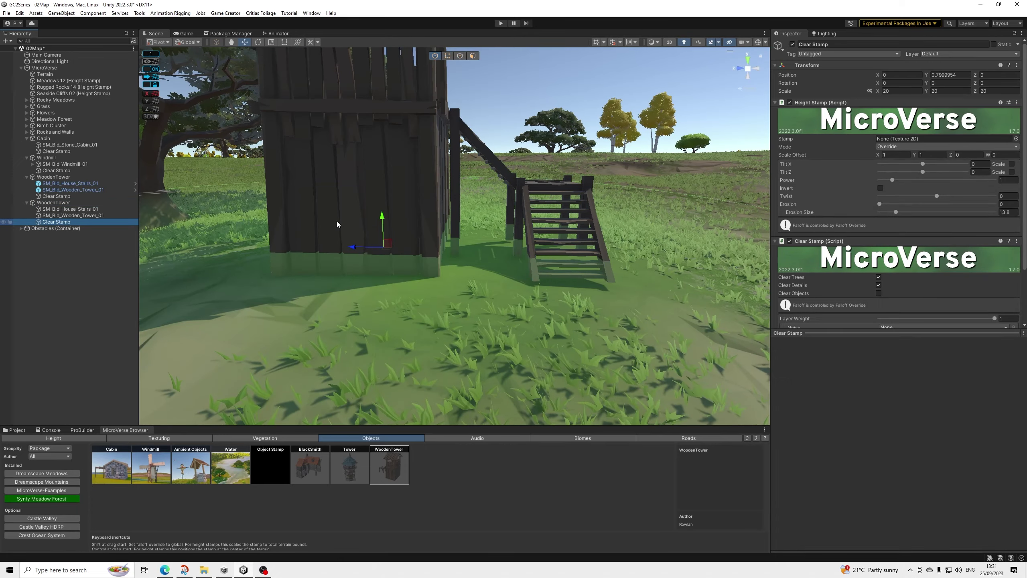
scroll(429, 225, down, 4)
alt+drag(416, 243, 405, 295)
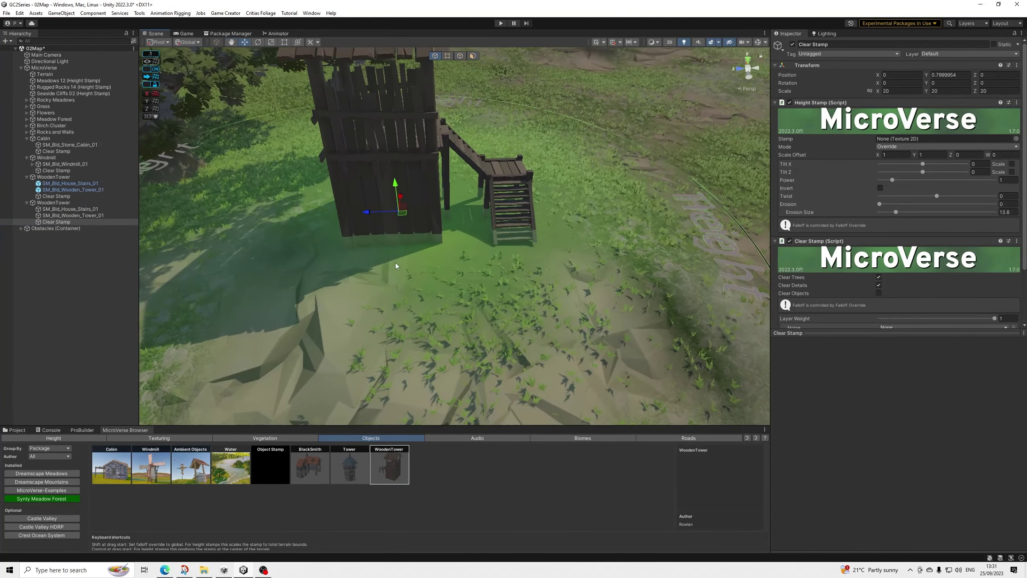
middle_drag(395, 263, 424, 266)
drag(403, 228, 469, 244)
- Scale the second tower's Clear Stamp to 30 on X, Y and Z and raise it to about 0.85 on Y
alt+drag(576, 258, 349, 181)
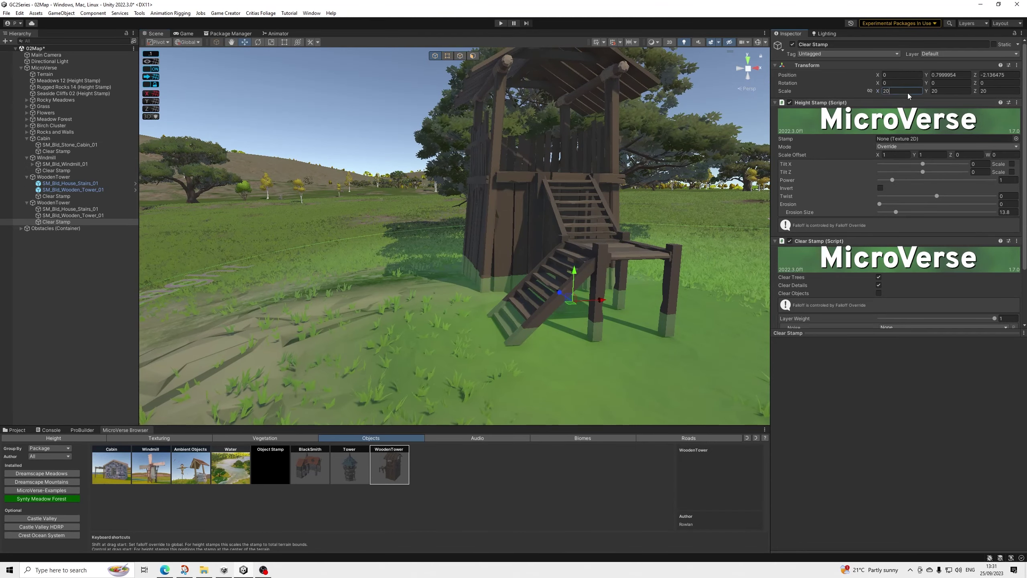
text(30)
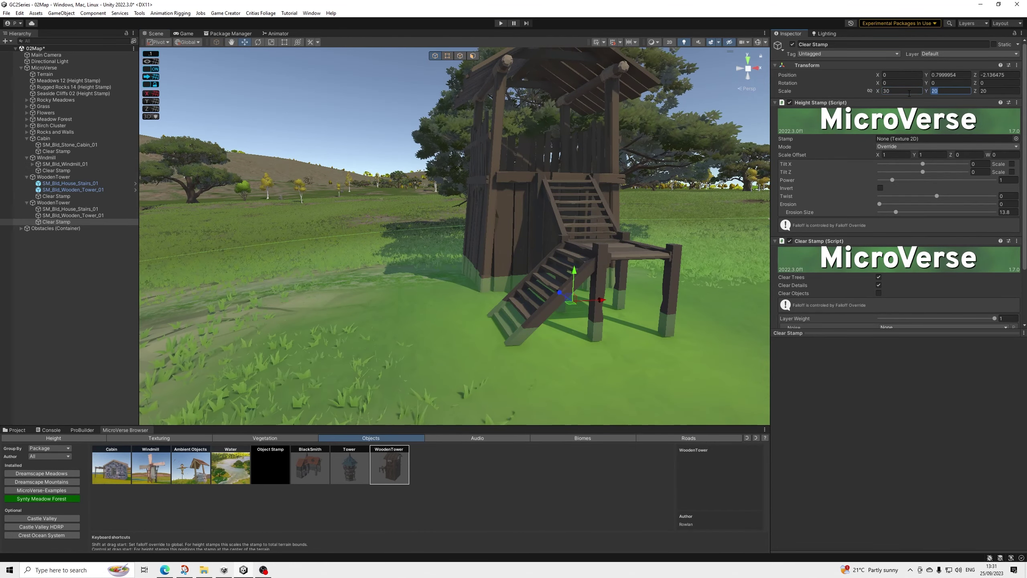
text(30)
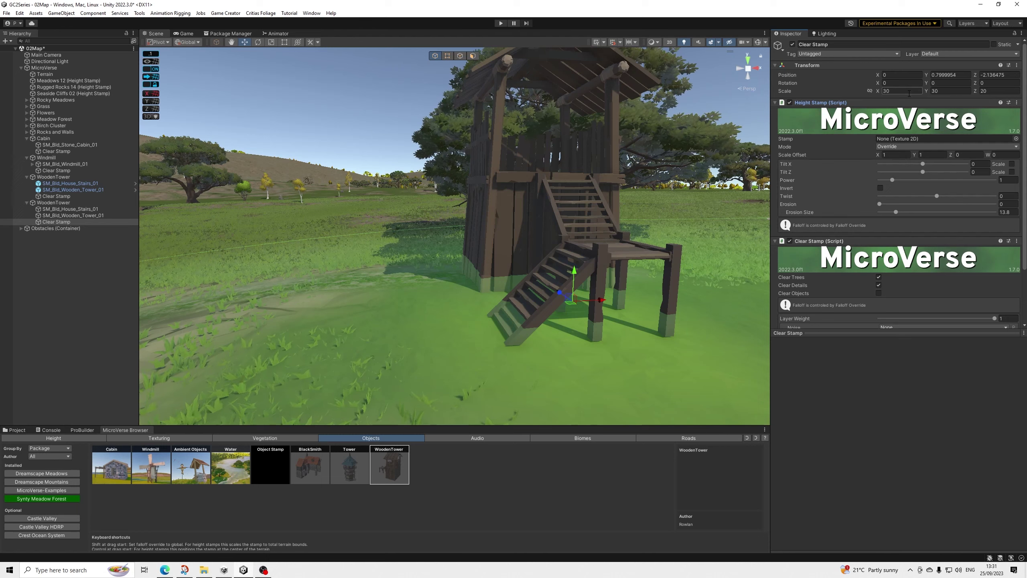
text(30)
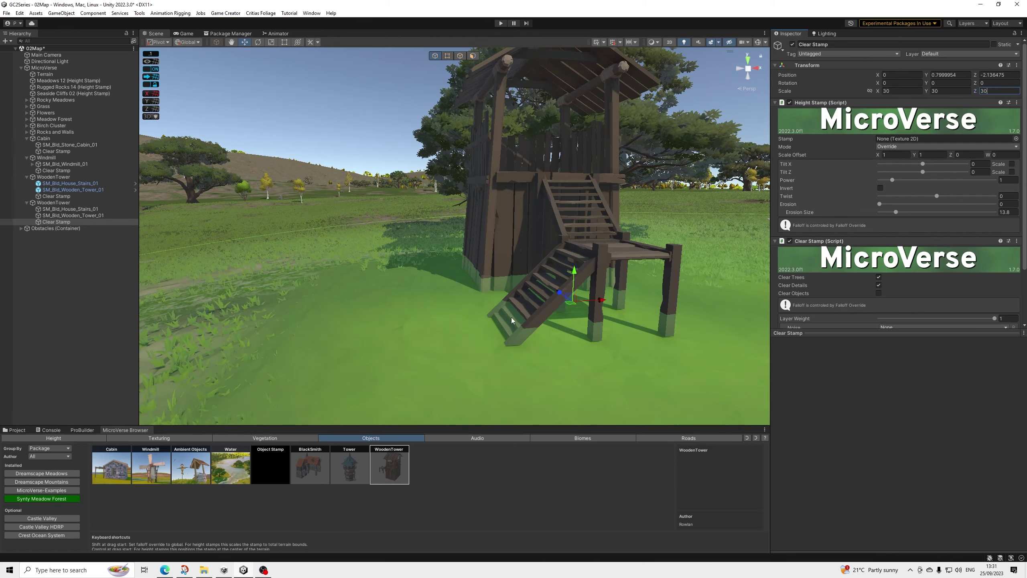
alt+drag(512, 321, 594, 321)
drag(549, 238, 549, 239)
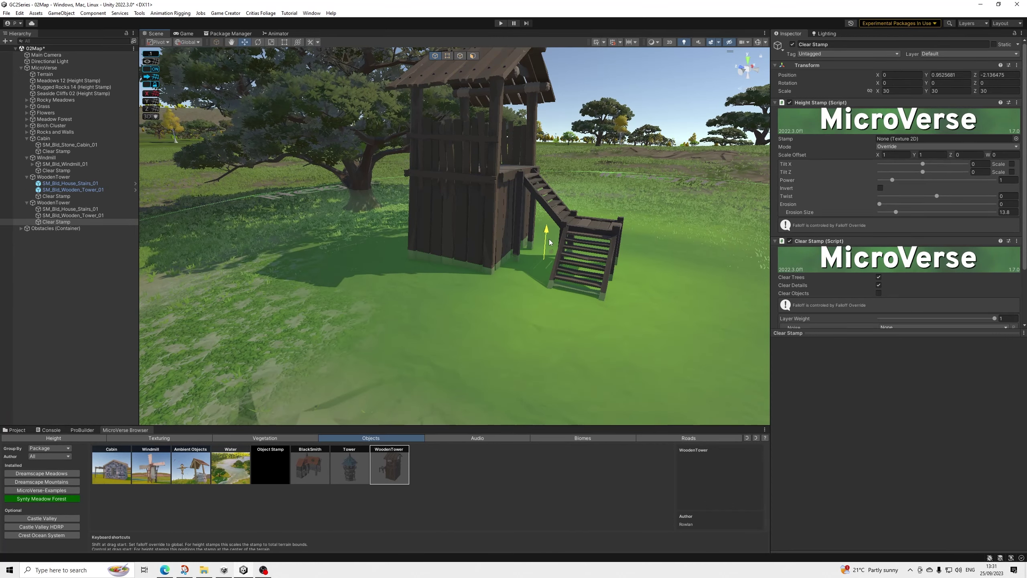
click(89, 304)
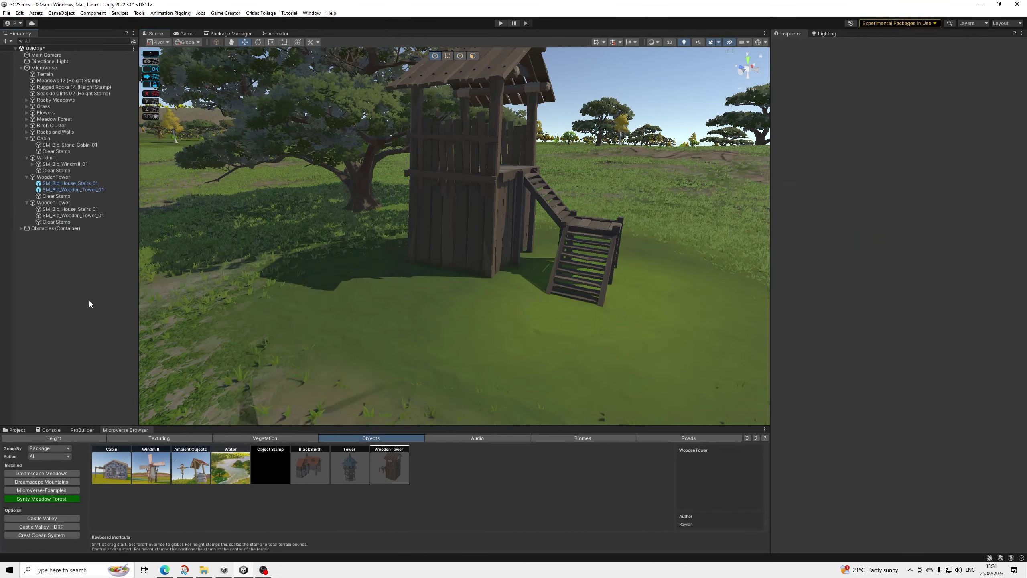
alt+drag(540, 209, 433, 252)
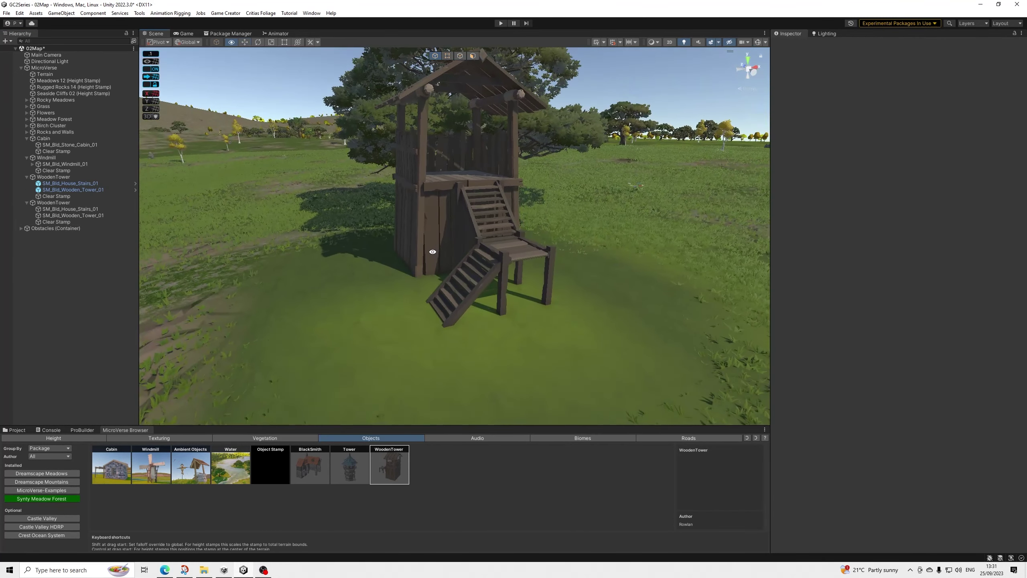
- Disable the Clear Stamp script on the second tower's Clear Stamp object, keeping its Height Stamp enabled
click(56, 222)
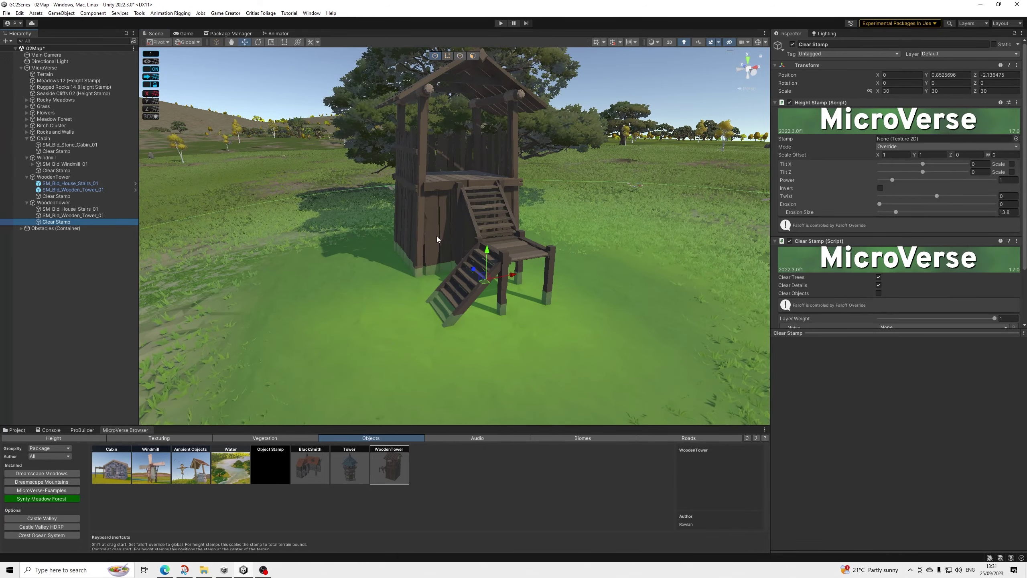
alt+drag(437, 239, 427, 278)
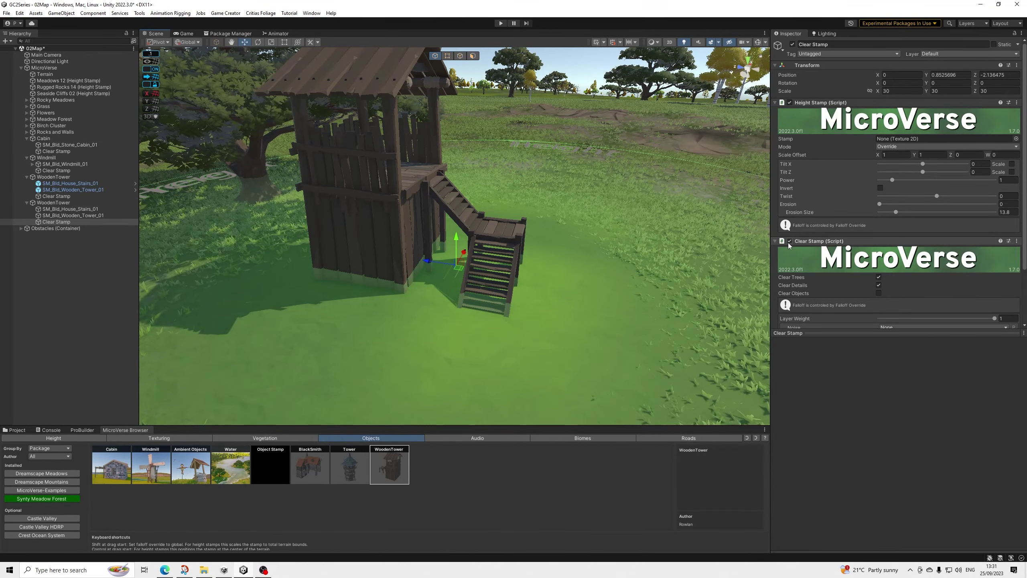
click(810, 334)
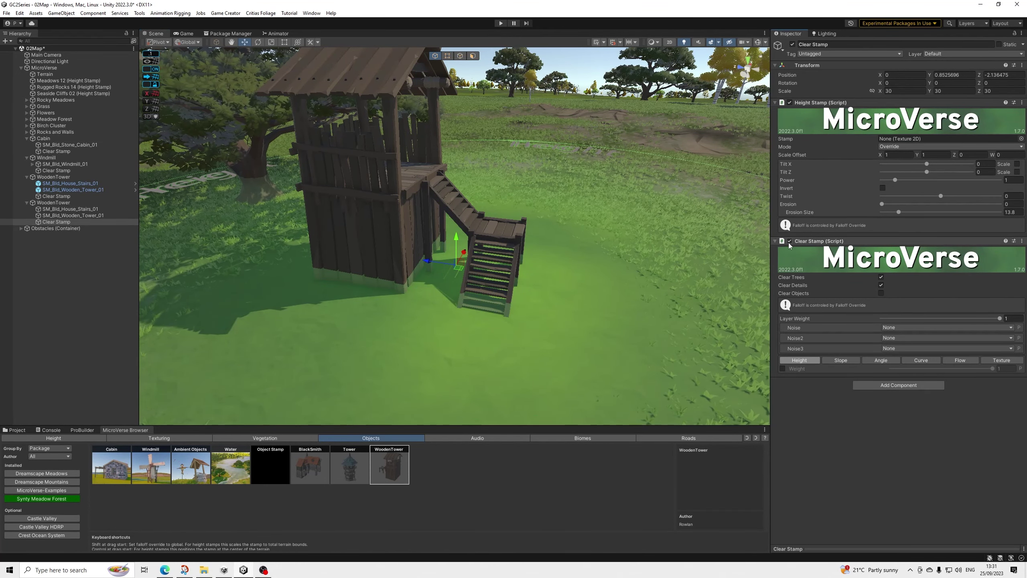
alt+drag(526, 178, 338, 118)
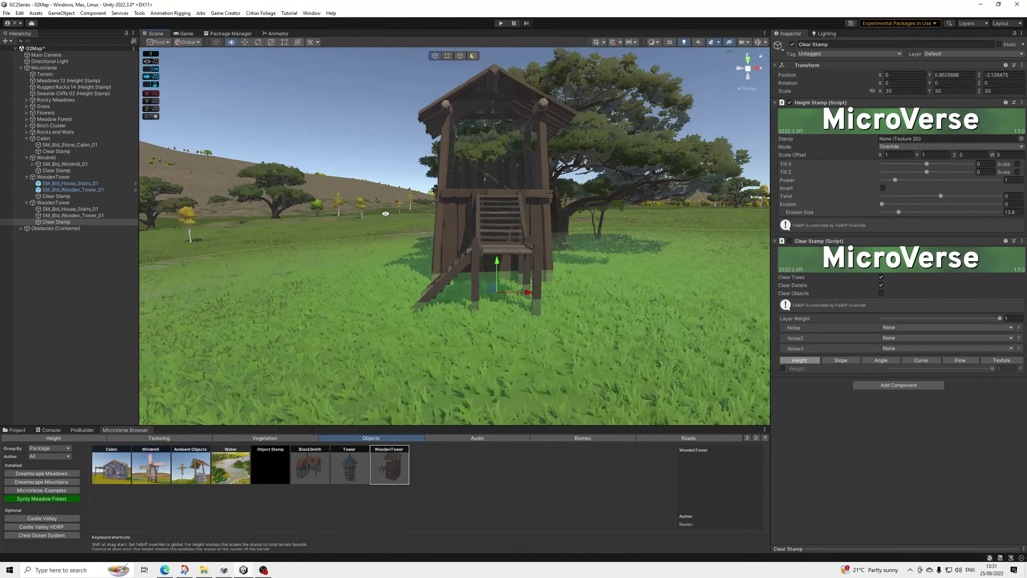
click(338, 118)
- Examine how the second wooden tower sits in the surrounding grass and terrain from several distances and angles
alt+drag(421, 149, 358, 284)
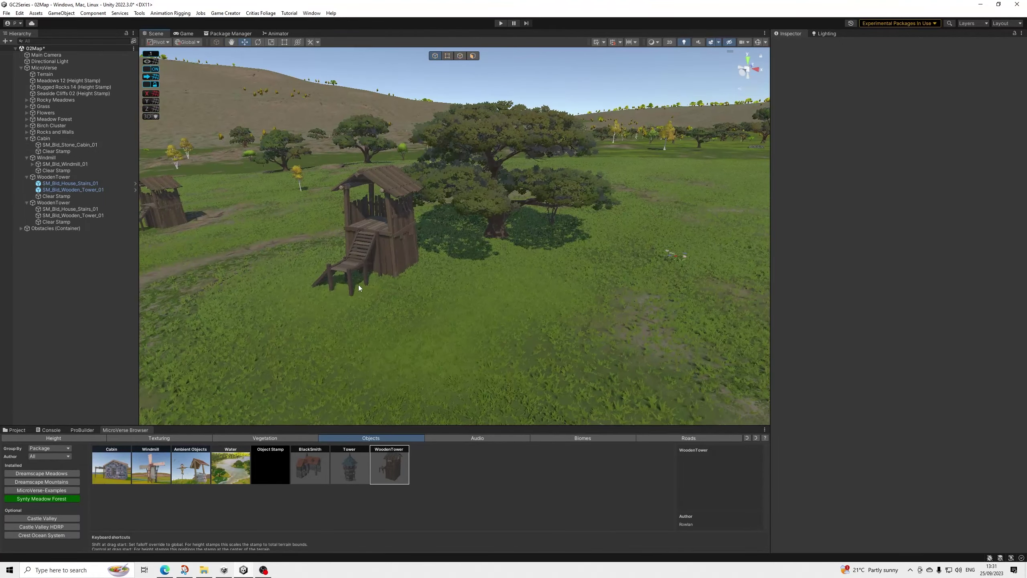
scroll(357, 283, down, 2)
middle_drag(355, 283, 511, 305)
alt+drag(511, 305, 579, 325)
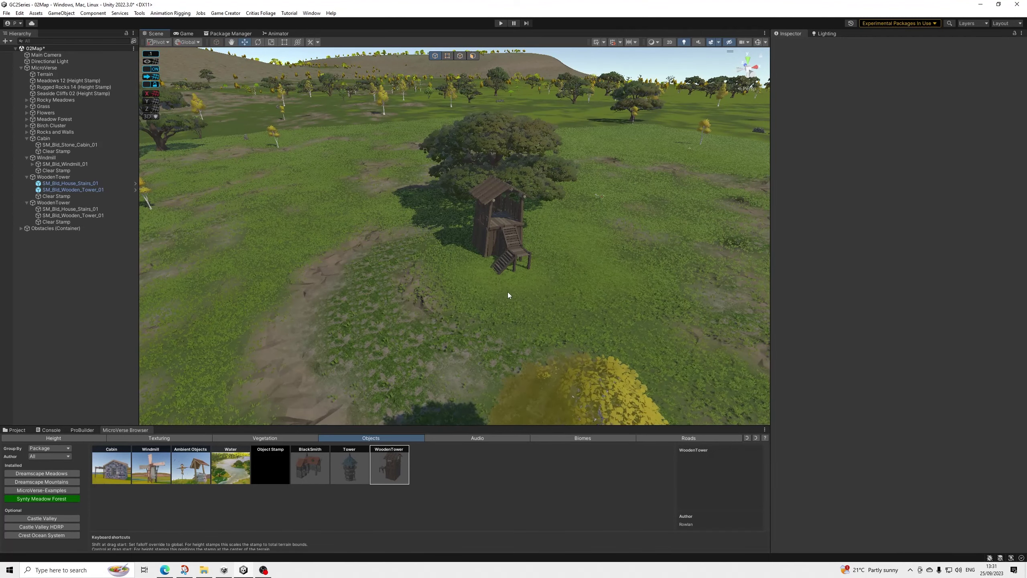
scroll(502, 291, up, 3)
middle_drag(541, 322, 450, 318)
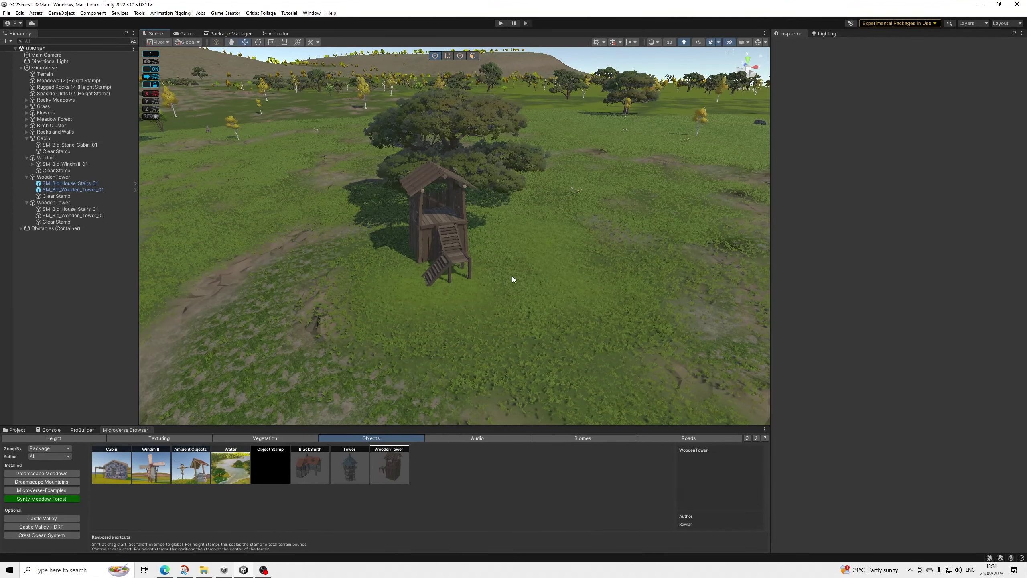
middle_drag(532, 266, 126, 288)
key(f)
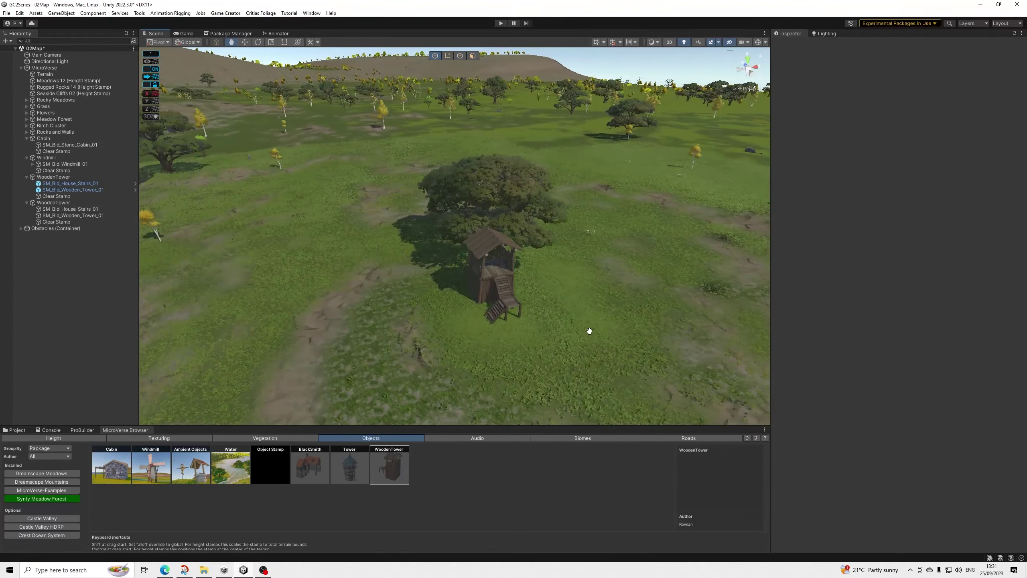
scroll(571, 306, up, 3)
middle_drag(571, 307, 483, 222)
scroll(298, 209, up, 3)
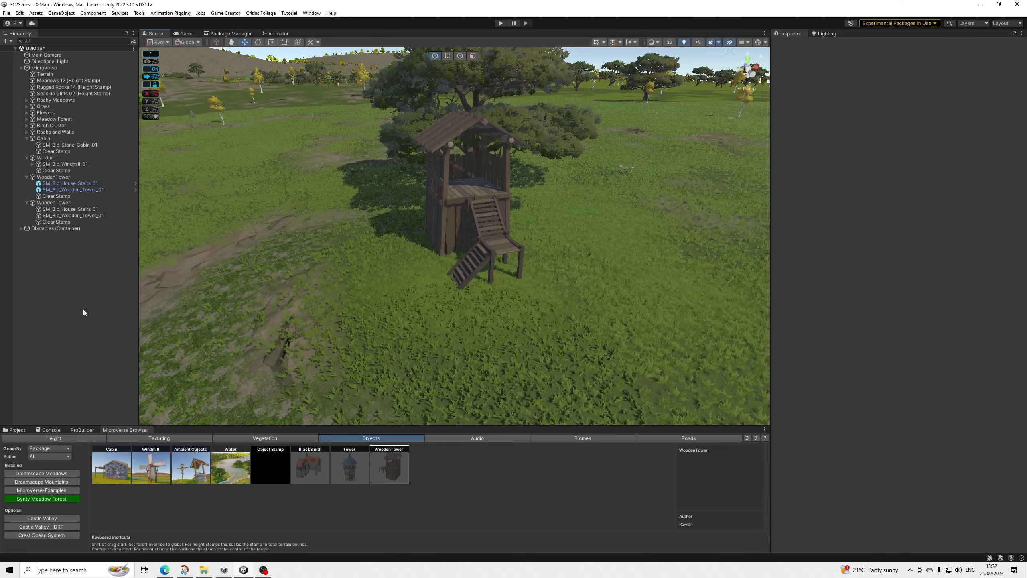
- Place the MicroVerse Birds audio preset at the second tower and check its child object's Ambient Area settings
click(475, 438)
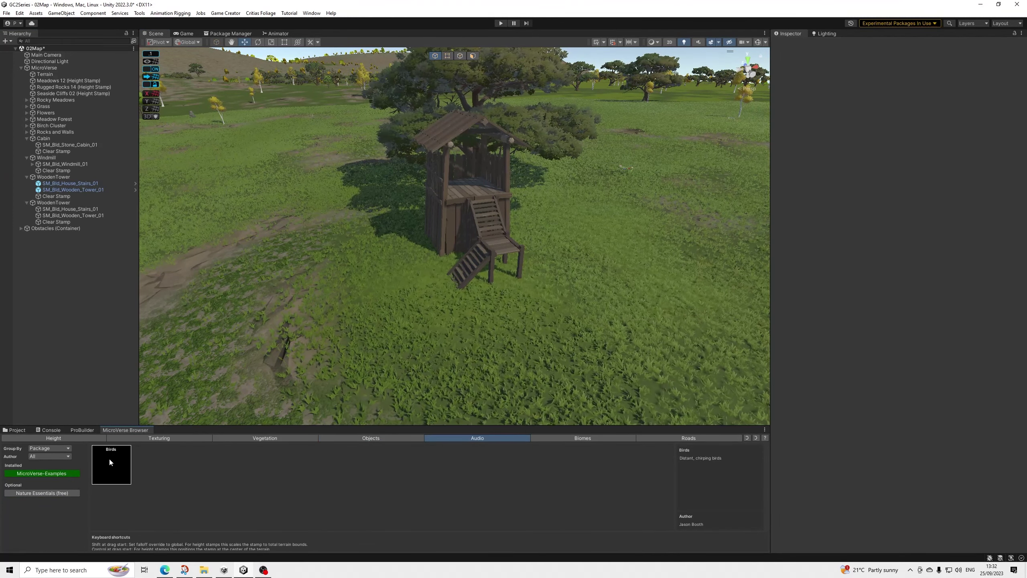
drag(110, 459, 458, 211)
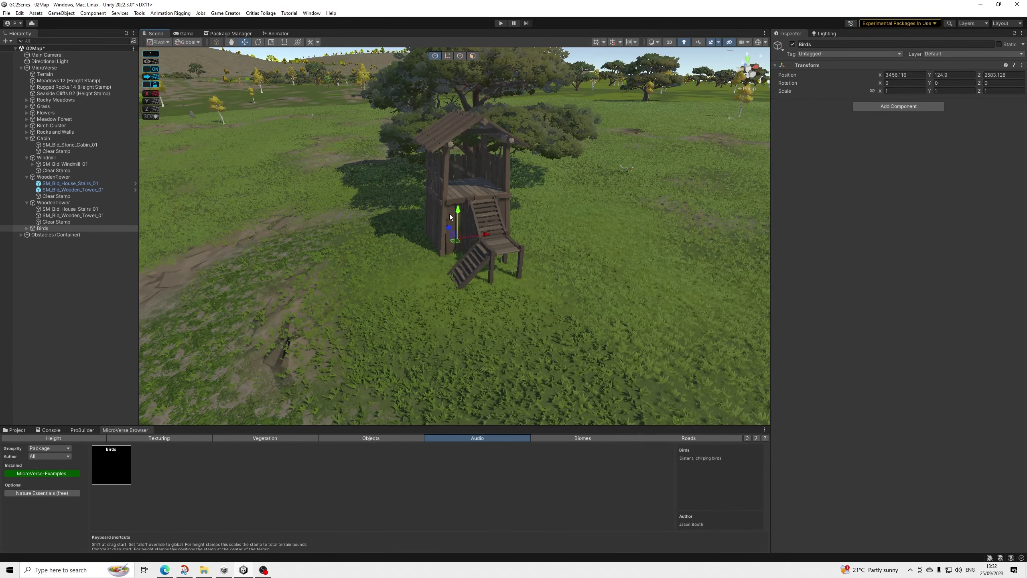
click(27, 228)
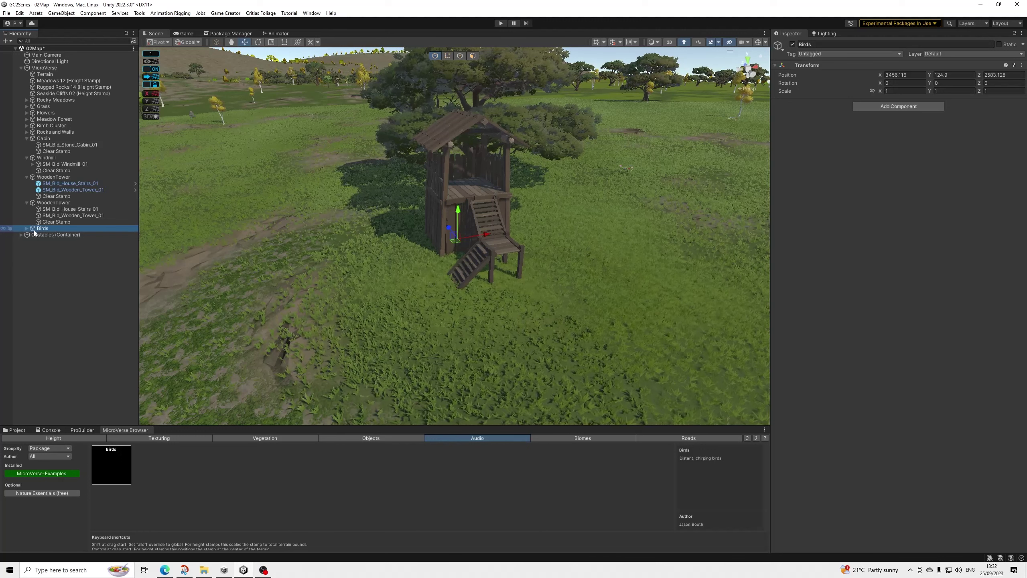
click(49, 236)
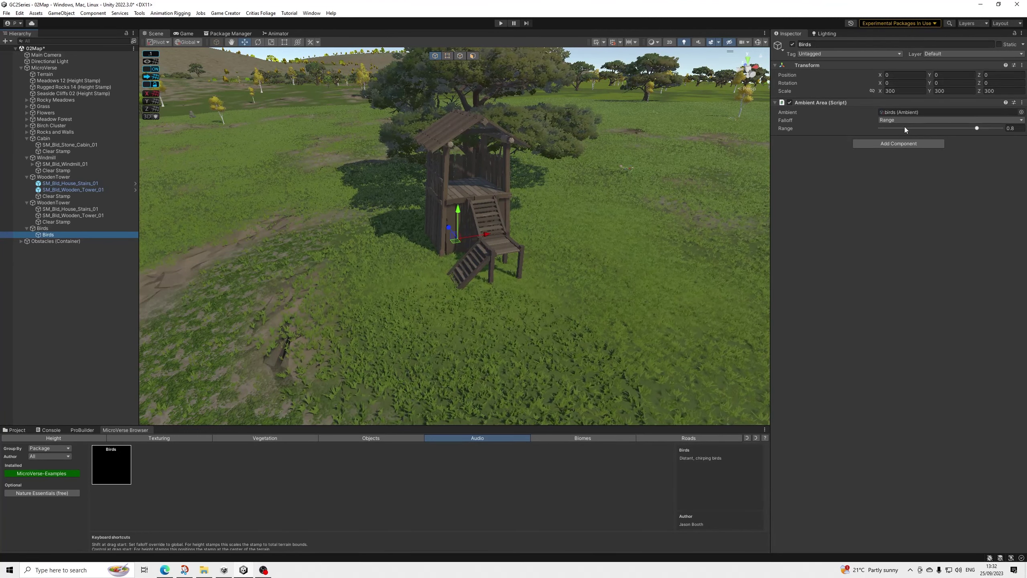
click(43, 229)
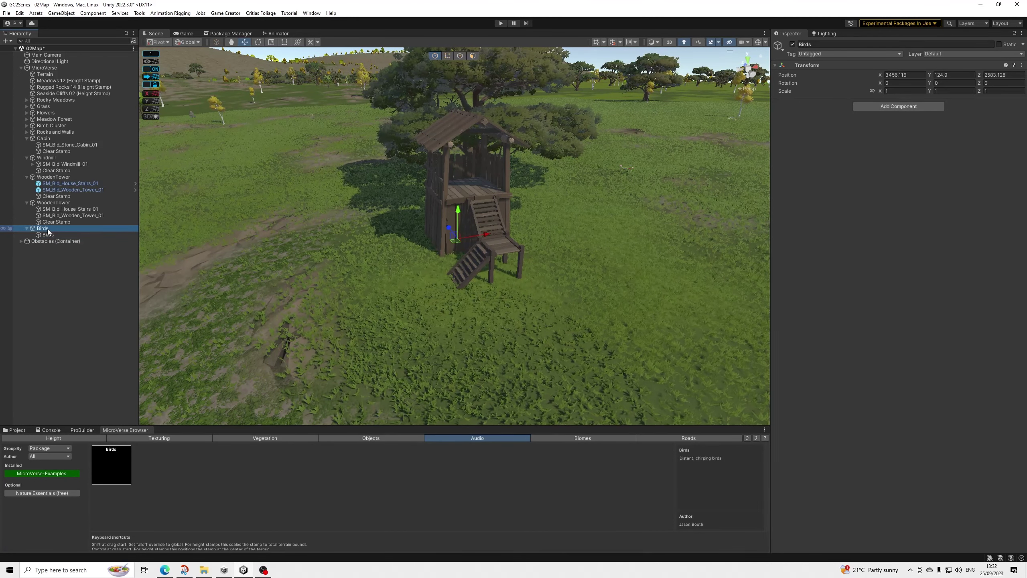
- Delete the Birds audio object from the MicroVerse hierarchy
key(Delete)
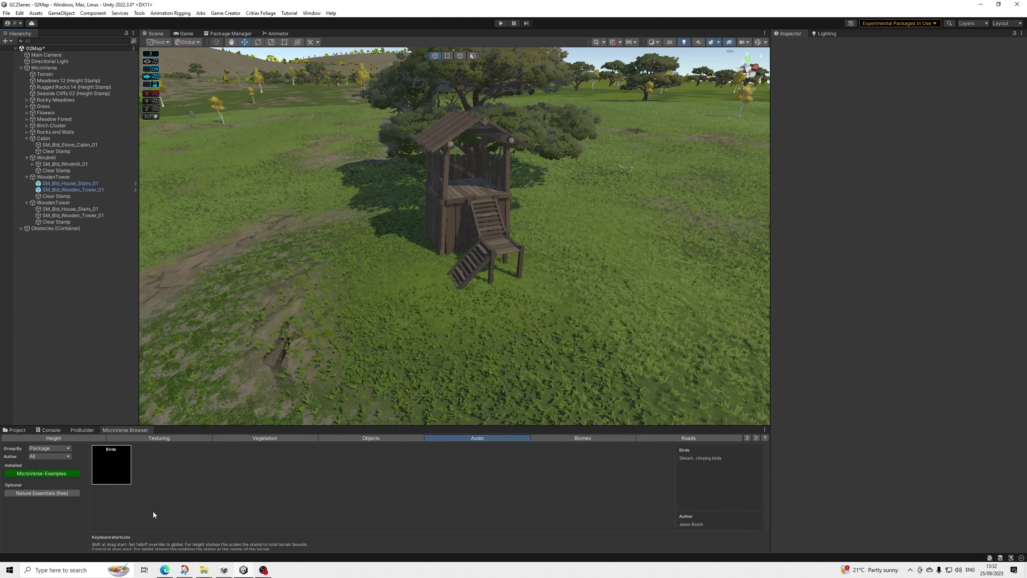
middle_drag(498, 326, 302, 338)
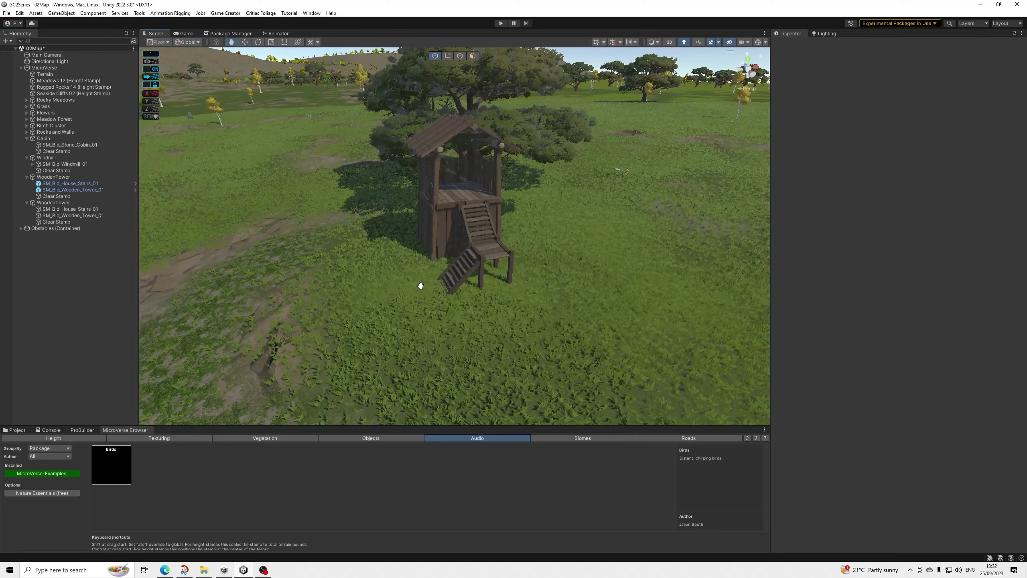
scroll(319, 307, down, 10)
middle_drag(335, 308, 350, 326)
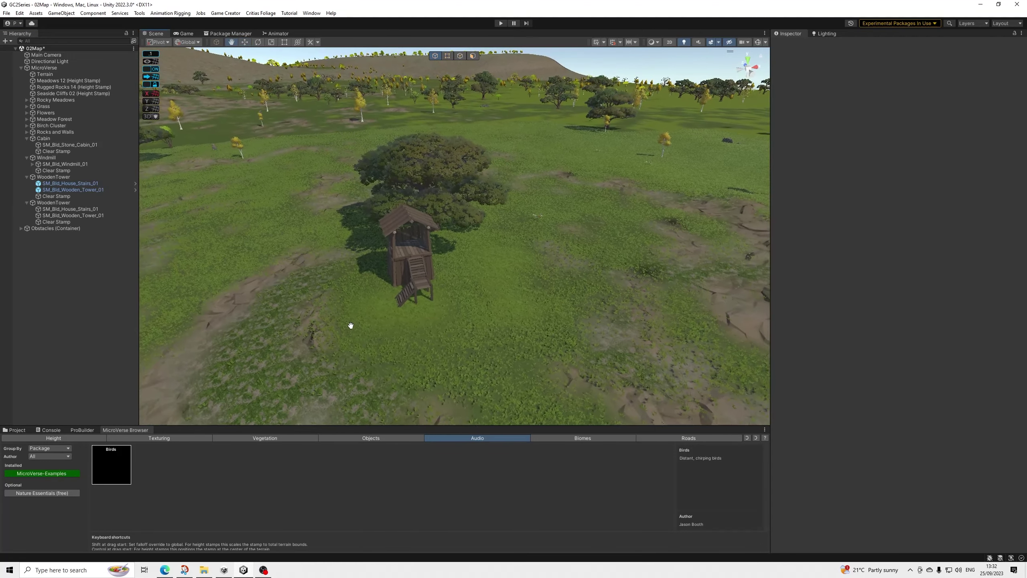
scroll(360, 320, up, 6)
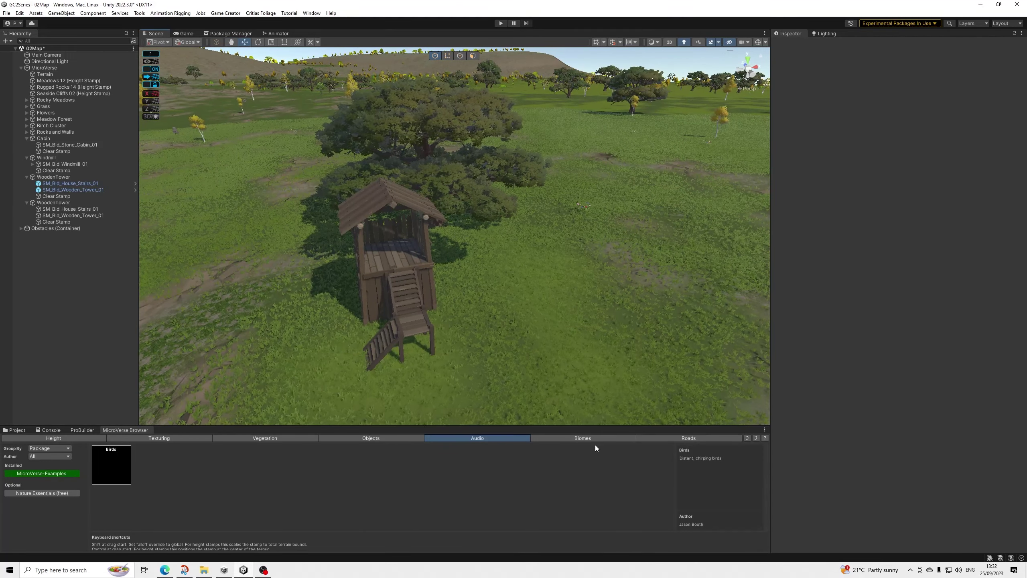
- Review the Biomes and Roads preset categories in the MicroVerse Browser and survey the terrain around the wooden towers
click(590, 438)
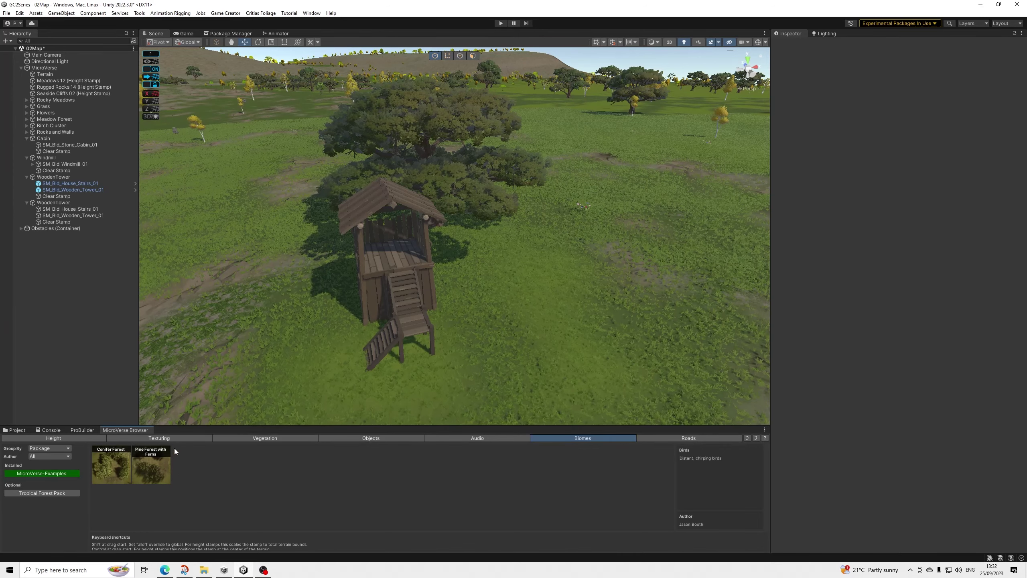
scroll(398, 332, down, 10)
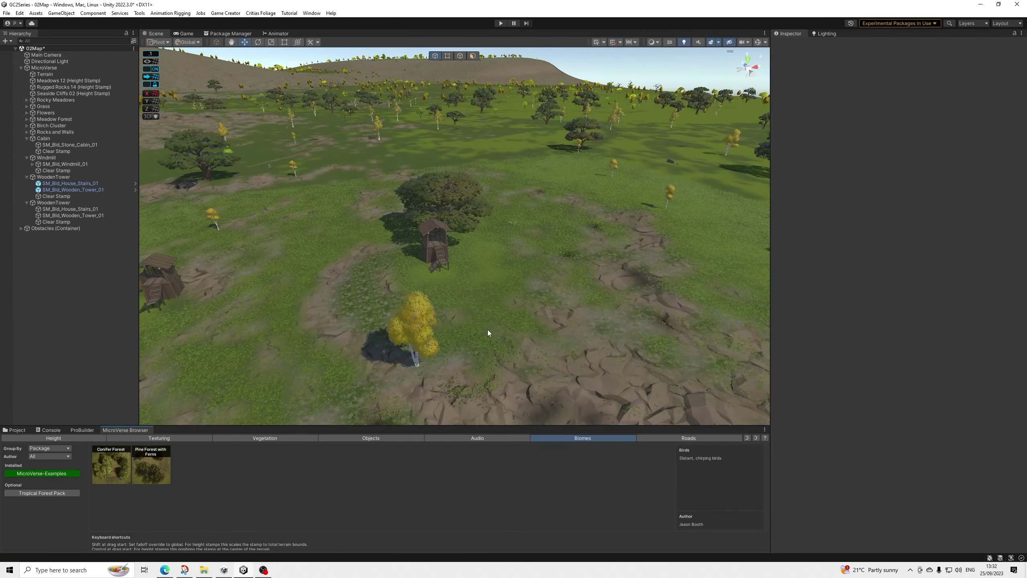
middle_drag(491, 327, 404, 395)
scroll(361, 417, up, 5)
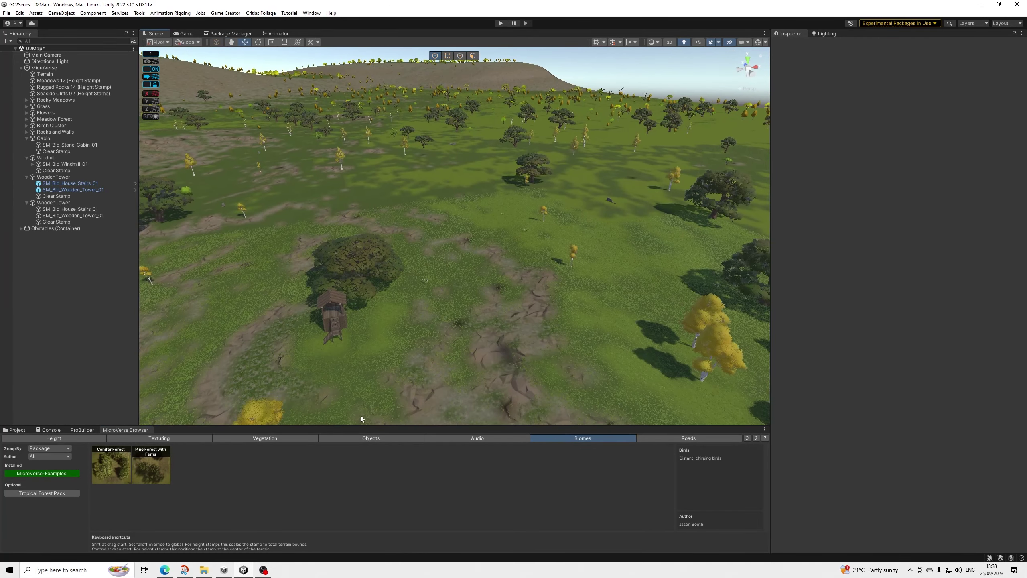
middle_drag(388, 388, 363, 354)
scroll(374, 356, up, 4)
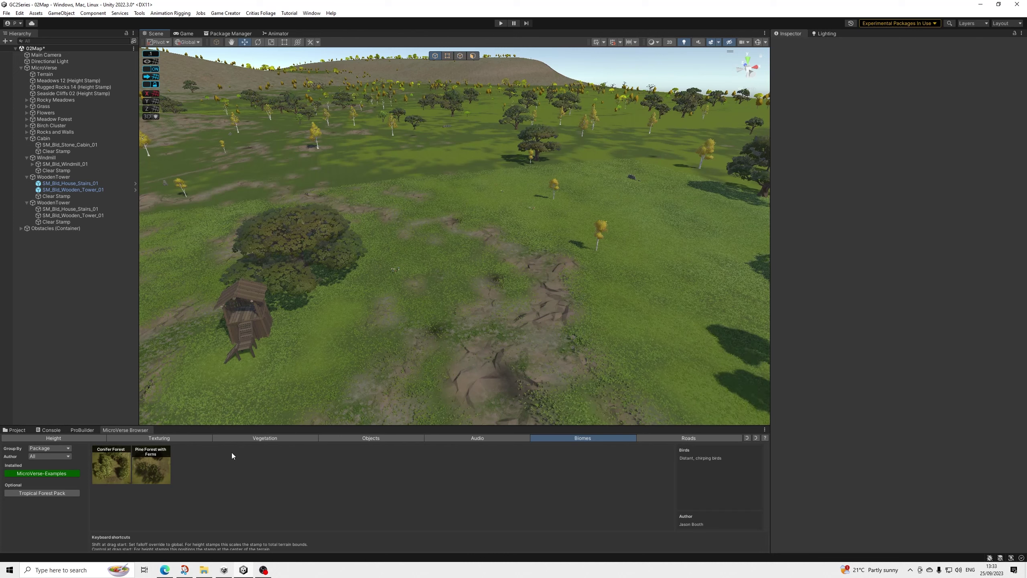
click(660, 439)
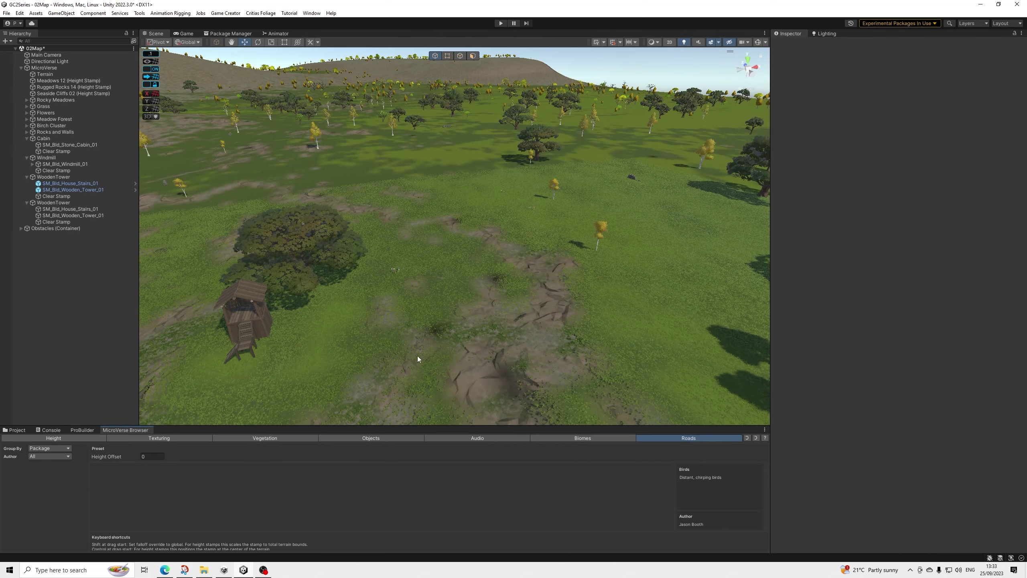
middle_drag(274, 342, 377, 341)
scroll(452, 292, up, 3)
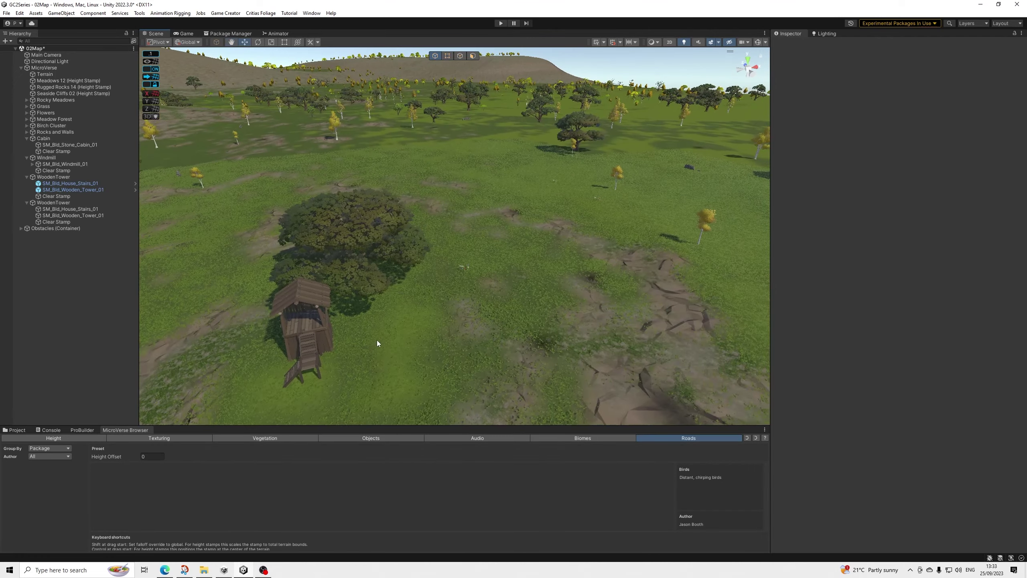
scroll(424, 329, down, 7)
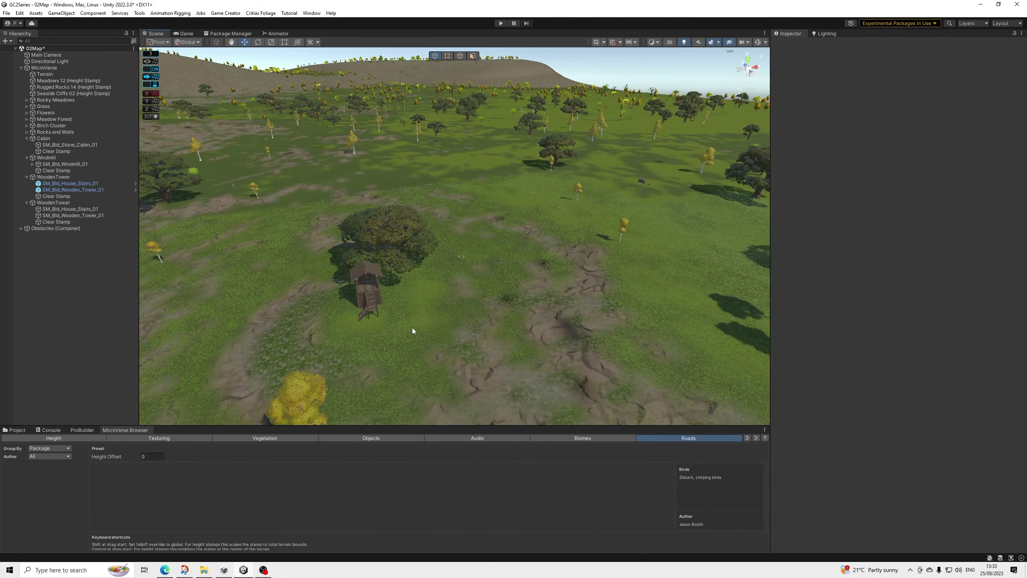
scroll(413, 328, down, 2)
scroll(413, 339, up, 3)
middle_drag(413, 340, 506, 296)
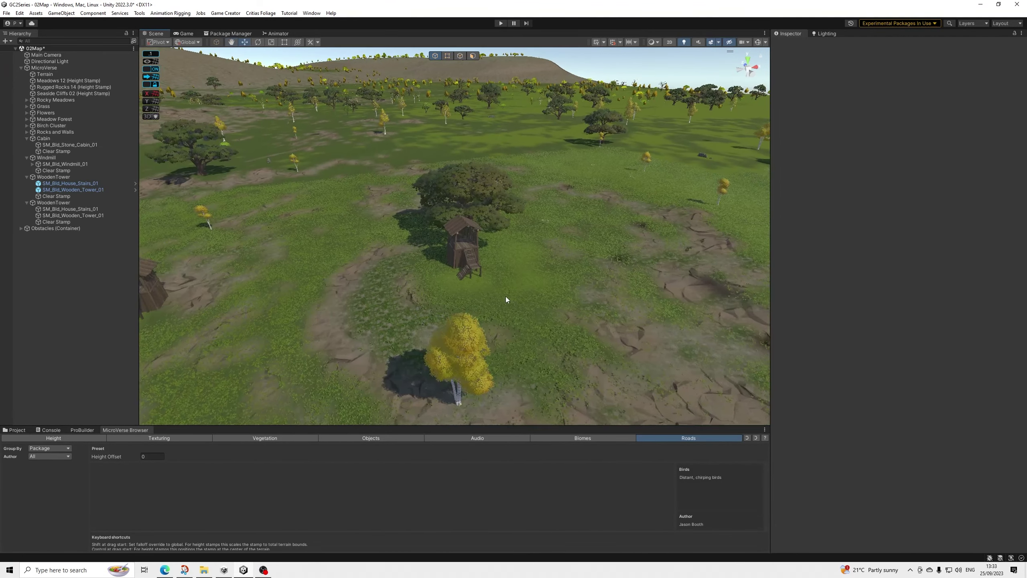
alt+drag(507, 300, 380, 336)
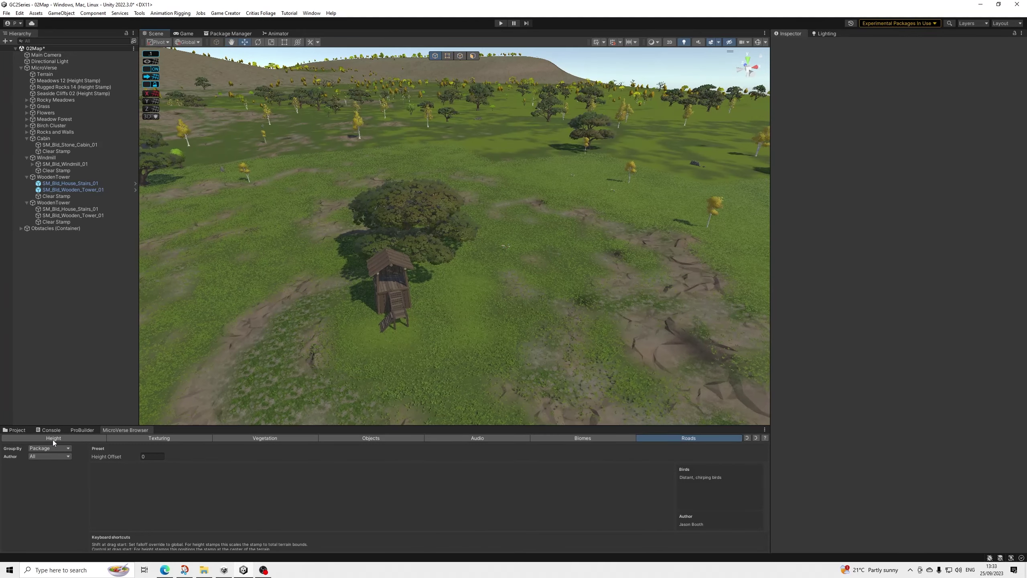
- Place the Rugged Rocks 02 height stamp on the meadow near the second wooden tower and lower it to about -25.3 on Y
click(81, 440)
scroll(679, 198, down, 10)
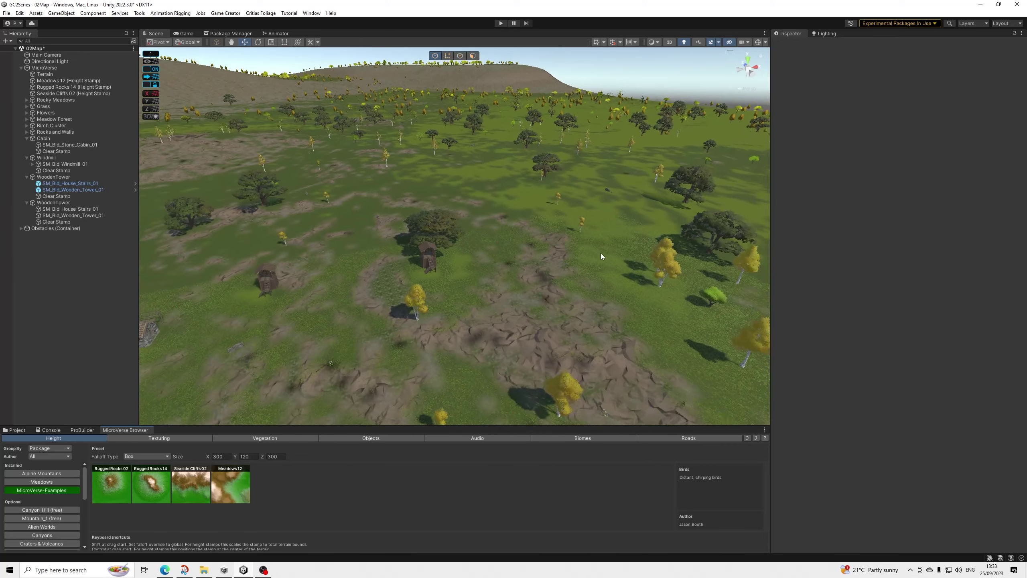
scroll(601, 253, down, 5)
middle_drag(497, 248, 374, 334)
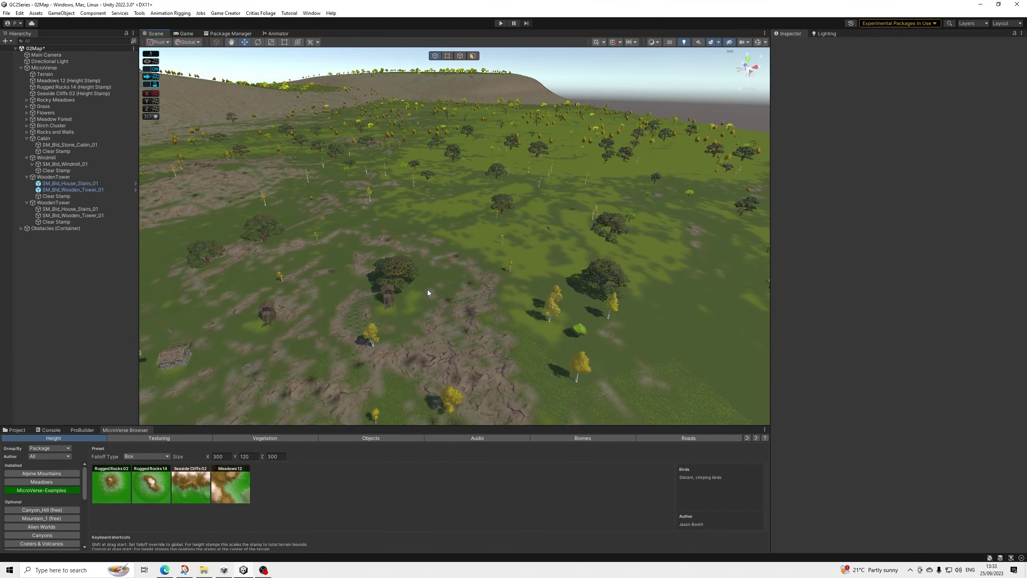
scroll(428, 293, up, 8)
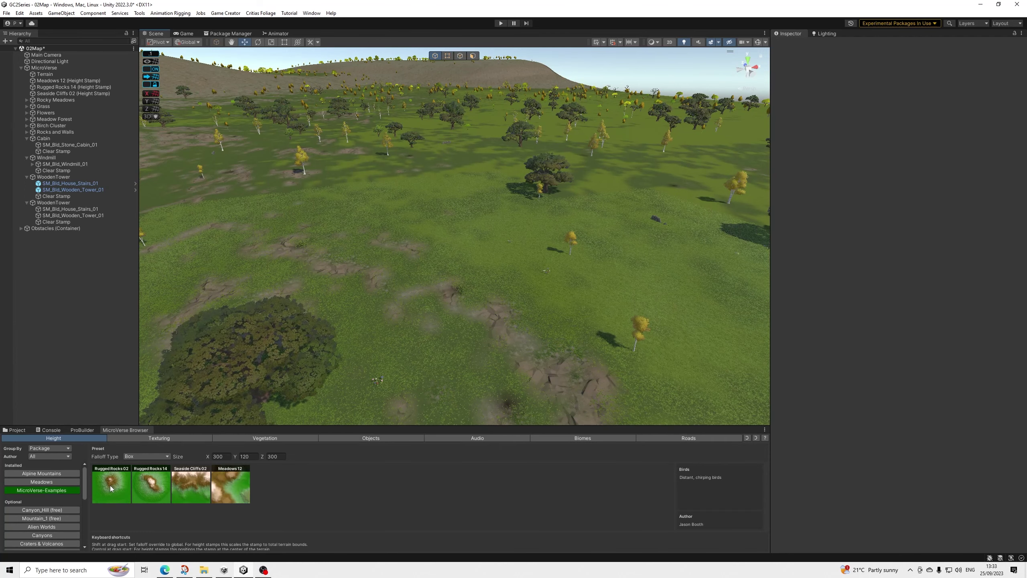
drag(110, 486, 424, 142)
scroll(417, 162, down, 7)
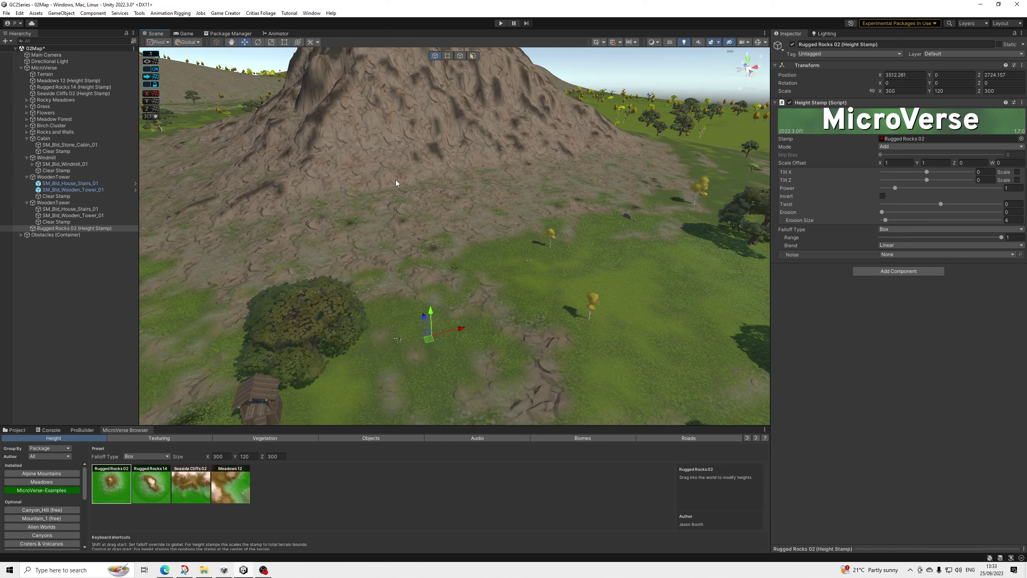
middle_drag(382, 208, 549, 18)
scroll(387, 251, up, 5)
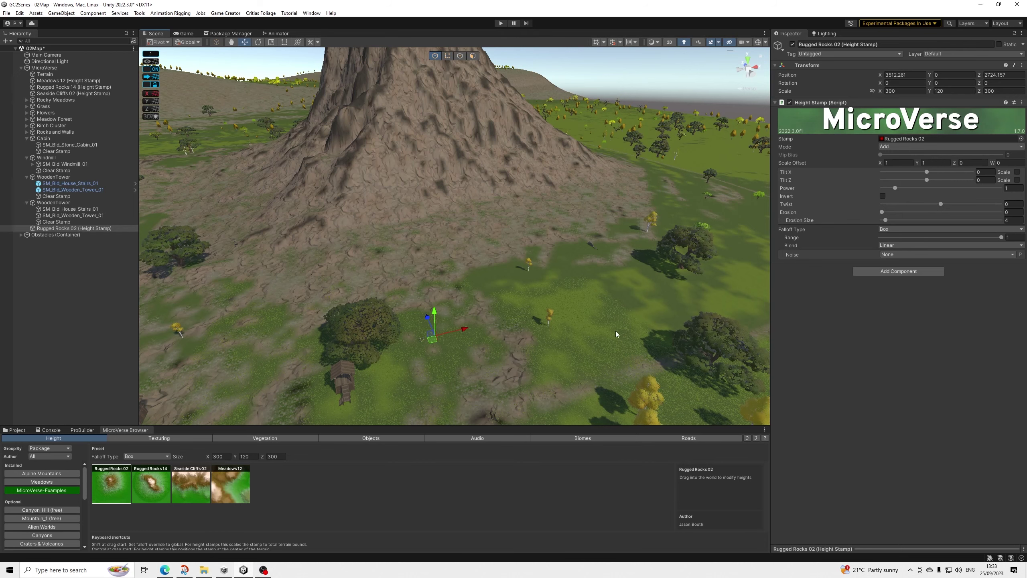
drag(438, 314, 454, 333)
- Try the Blend, Sqrt Multiply and Max modes on the Rugged Rocks 02 height stamp
click(894, 146)
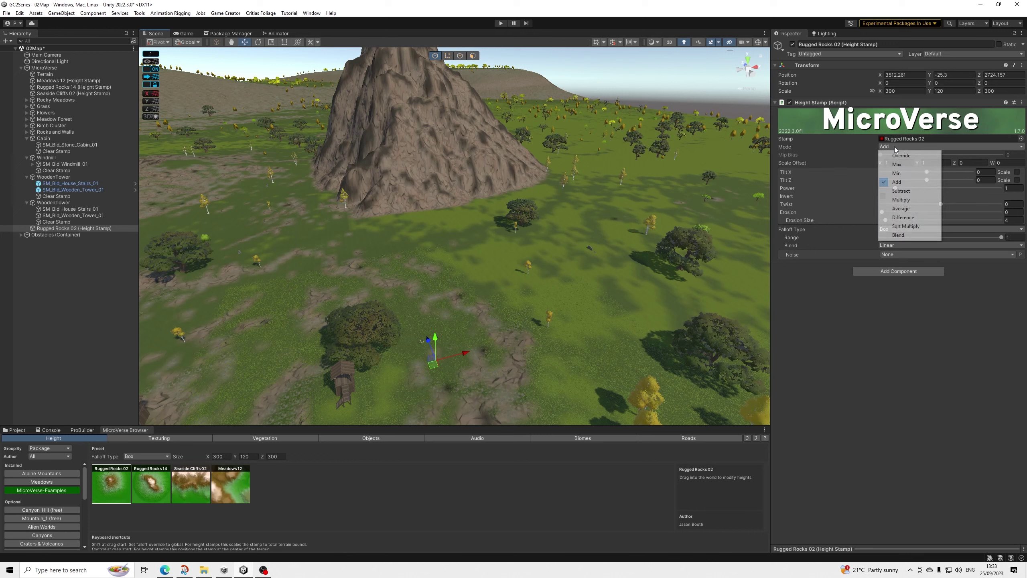
click(898, 235)
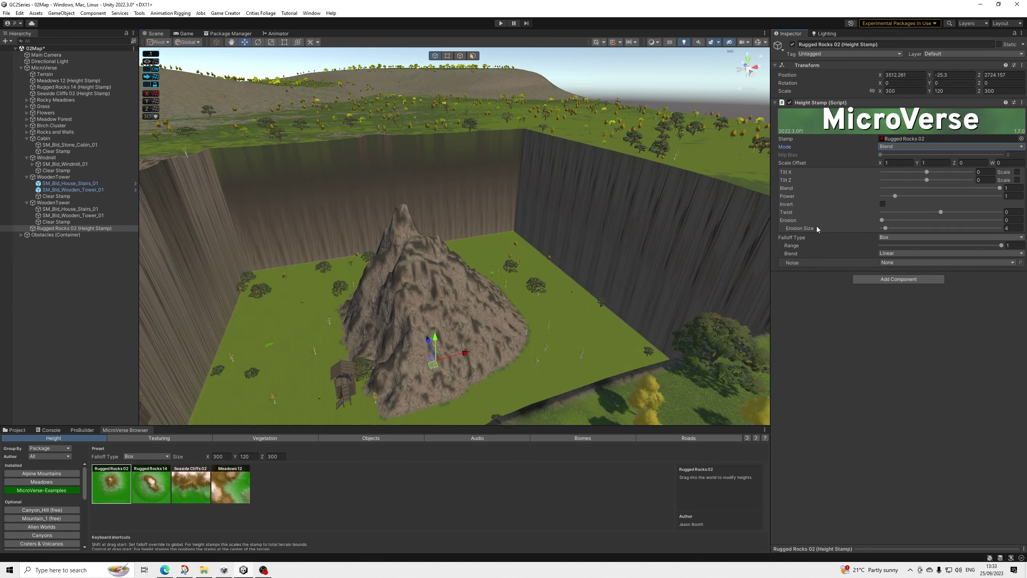
click(901, 147)
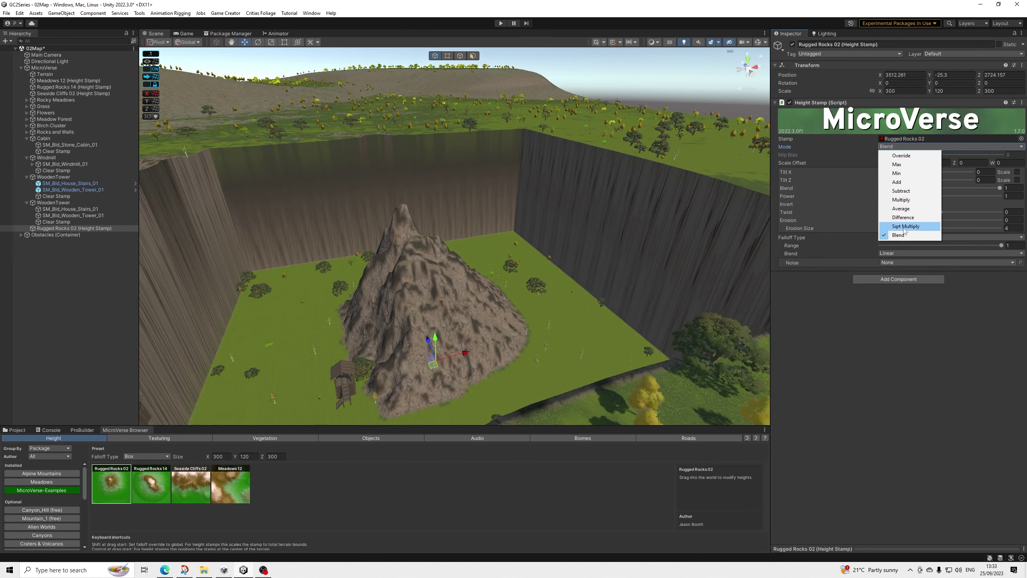
click(905, 227)
click(896, 147)
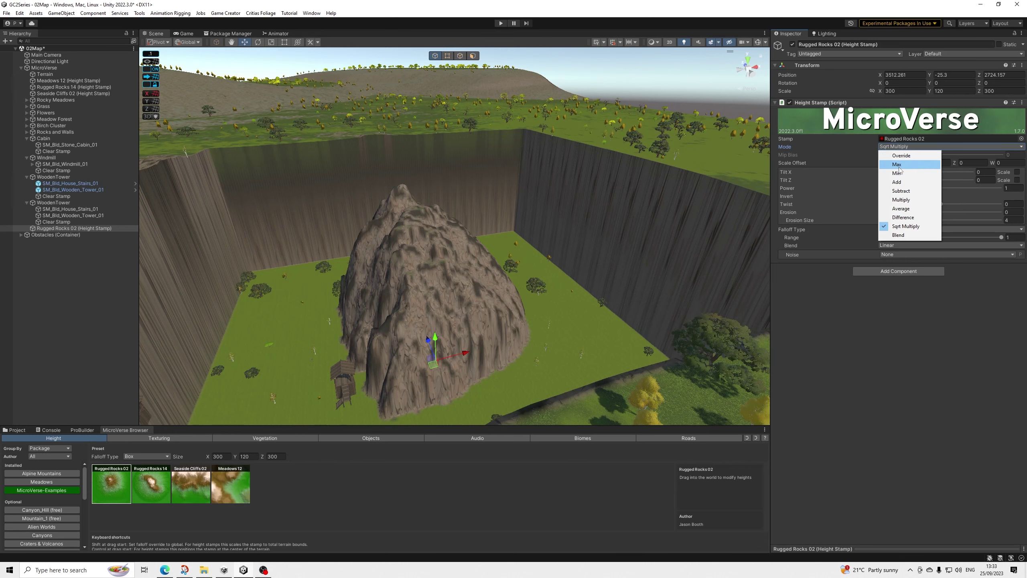
click(898, 165)
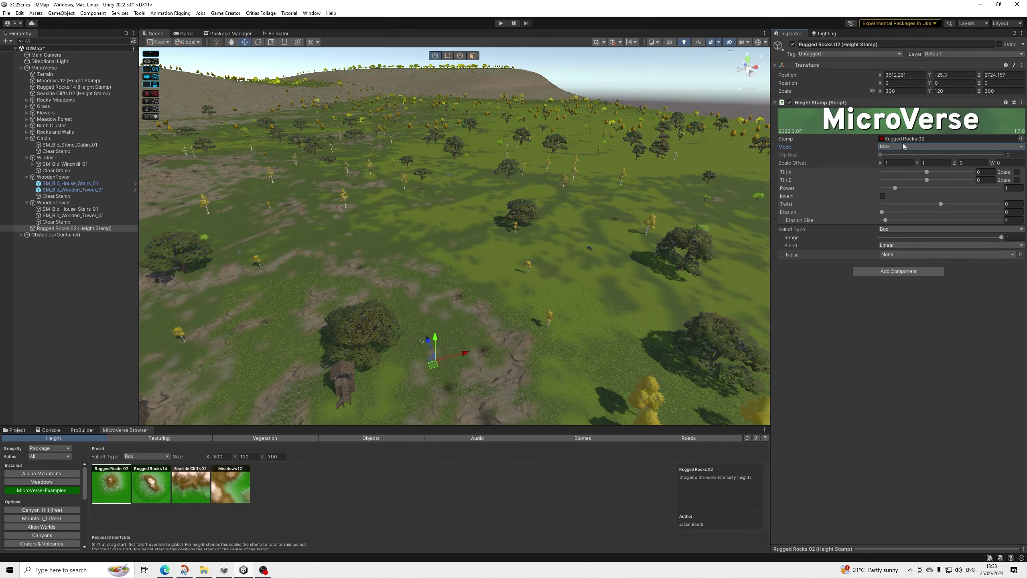
- Try the Multiply, Average and Override modes on the Rugged Rocks 02 height stamp, and return its mode to Add
click(904, 146)
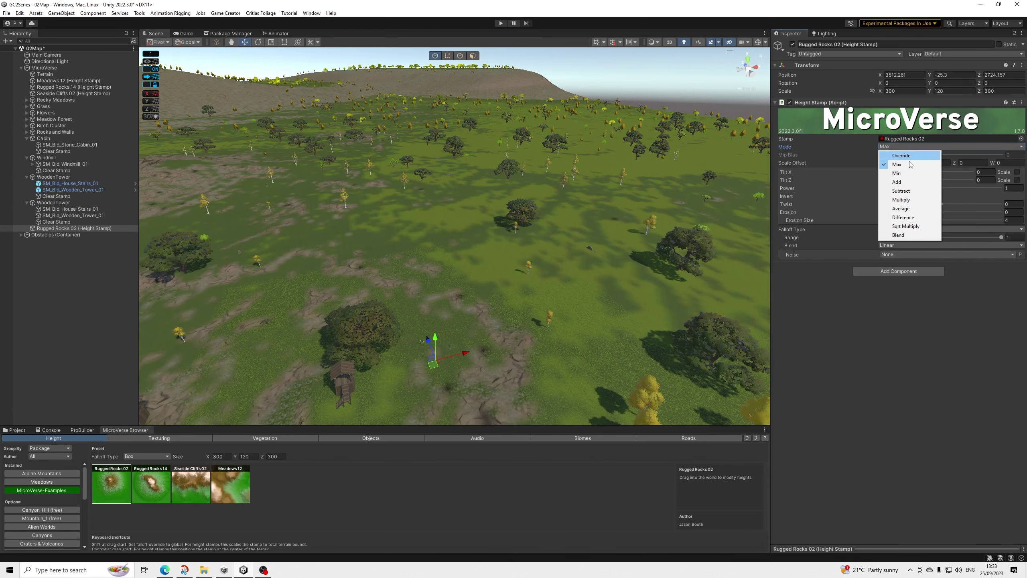
click(904, 200)
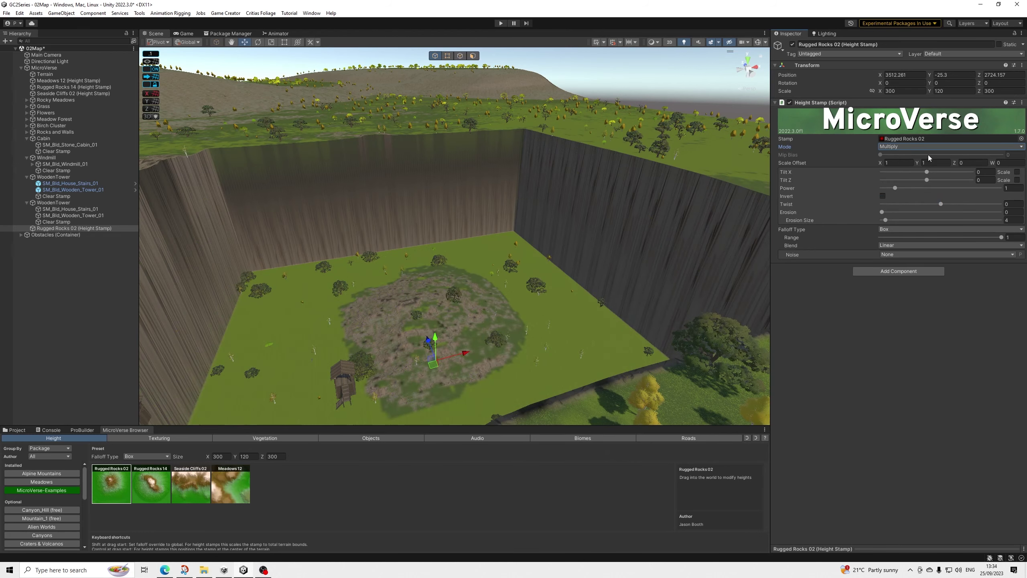
click(906, 146)
click(908, 209)
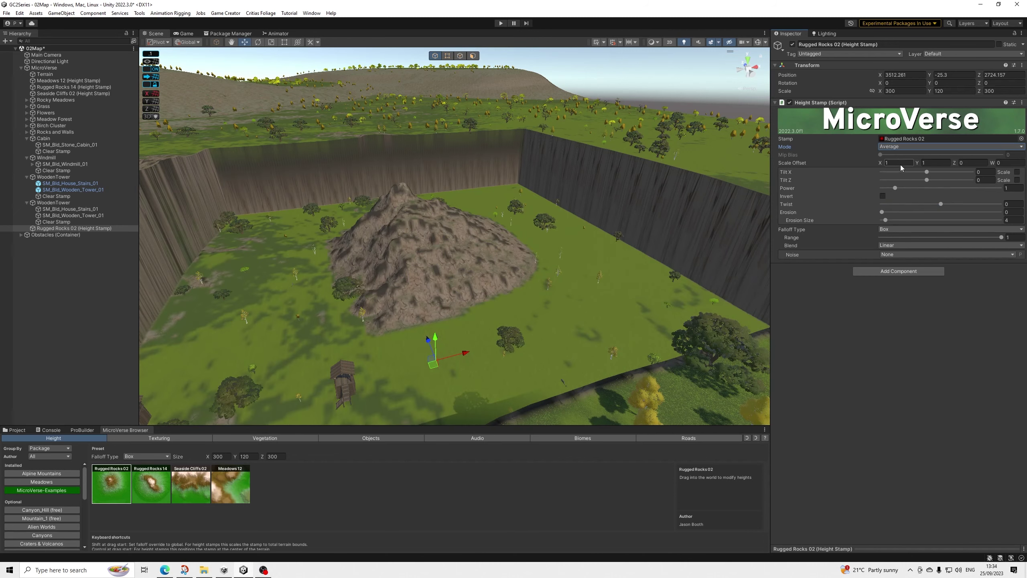
click(890, 147)
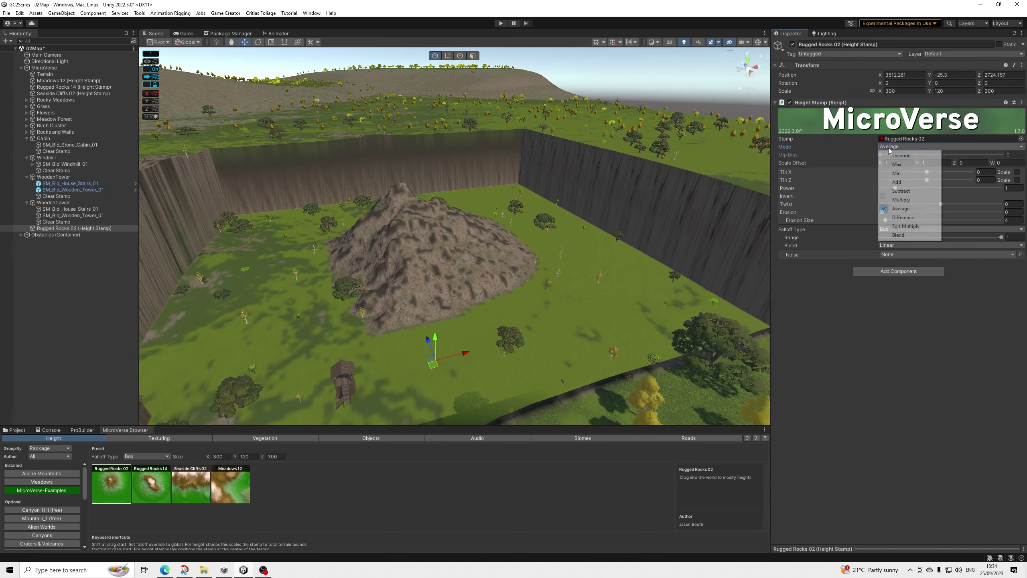
click(909, 157)
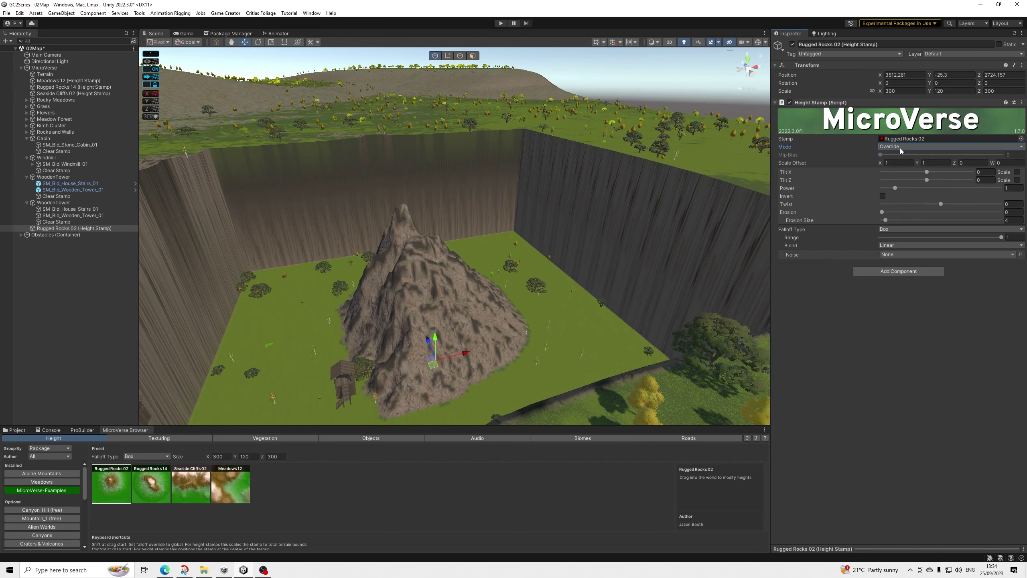
click(902, 147)
click(907, 183)
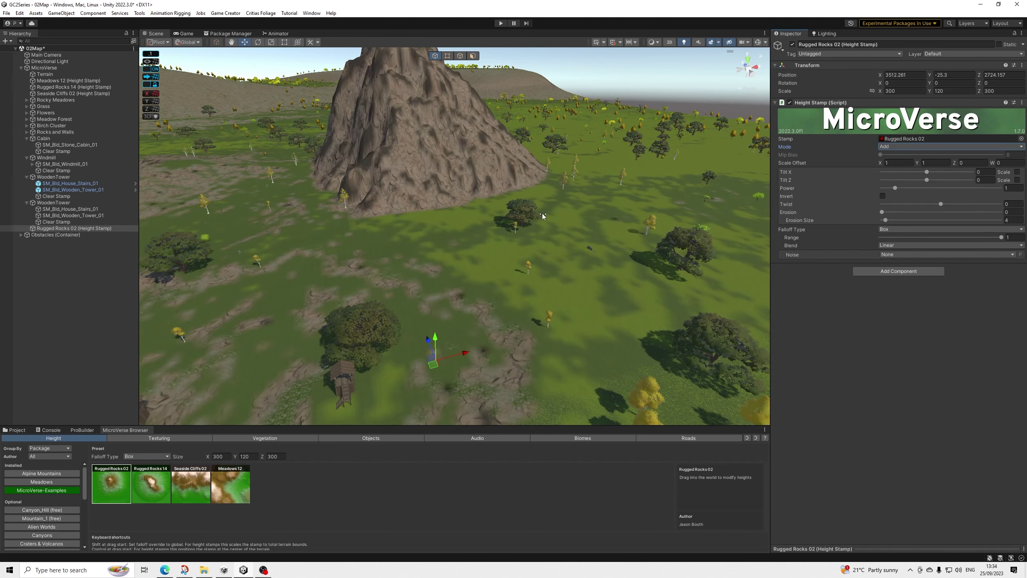
- Move the Rugged Rocks 02 stamp to about -13.7 on Y and 2672.5 on Z, and set its Y scale to 60
middle_drag(456, 236, 498, 284)
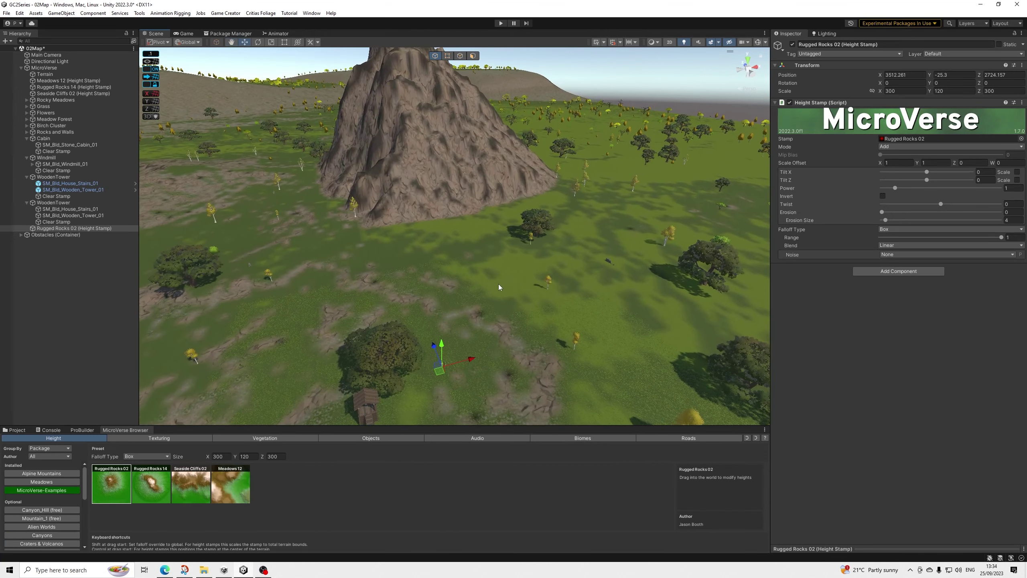
scroll(481, 299, down, 3)
drag(444, 338, 468, 376)
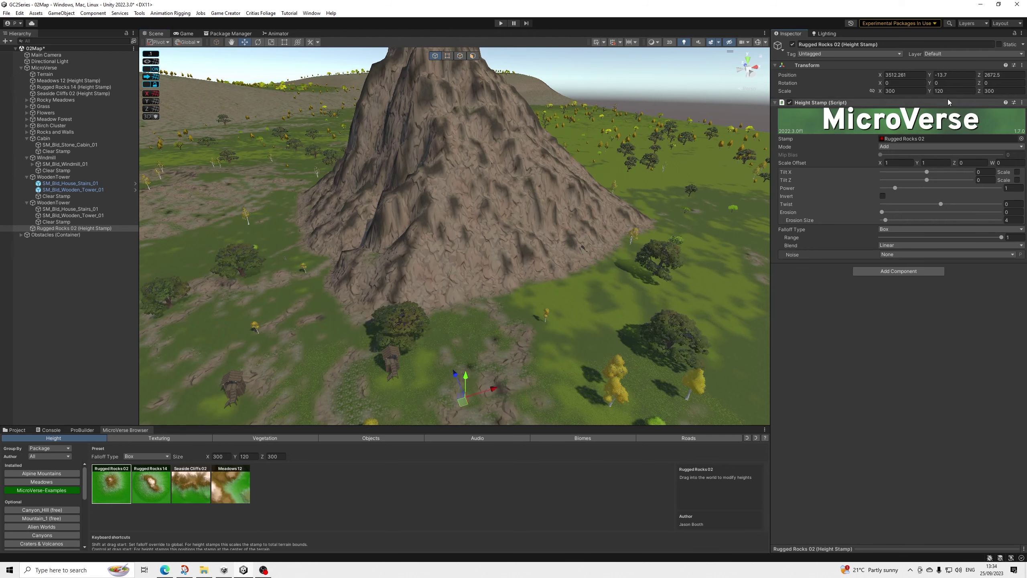
click(958, 90)
text(60)
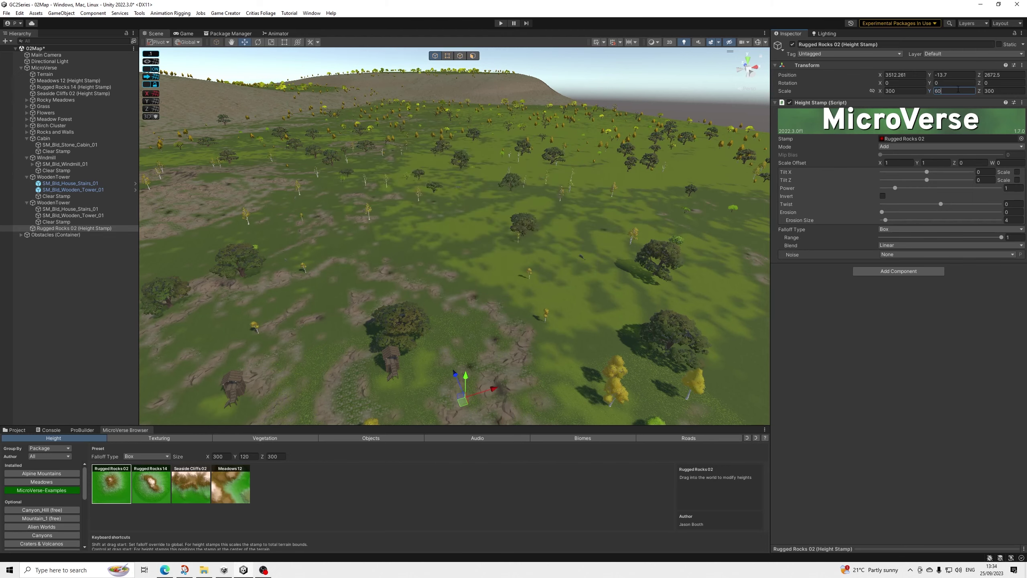
- Examine how the Rugged Rocks 02 mountain's base meets the surrounding meadow near the second wooden tower
scroll(455, 278, up, 4)
middle_drag(454, 278, 475, 147)
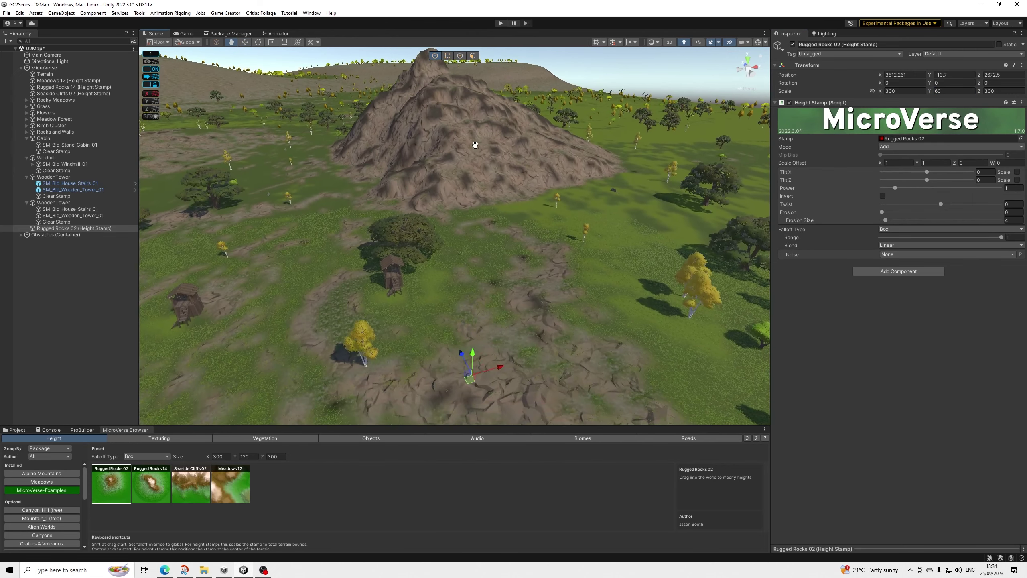
scroll(482, 172, up, 5)
scroll(473, 219, up, 4)
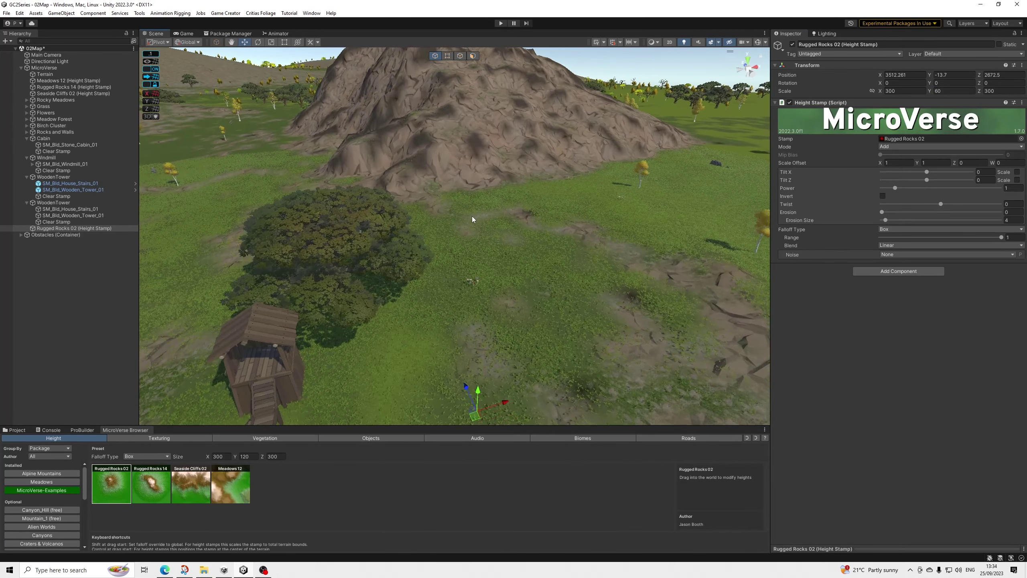
scroll(417, 190, up, 4)
right_drag(486, 243, 321, 301)
middle_drag(321, 300, 523, 211)
right_drag(392, 186, 491, 179)
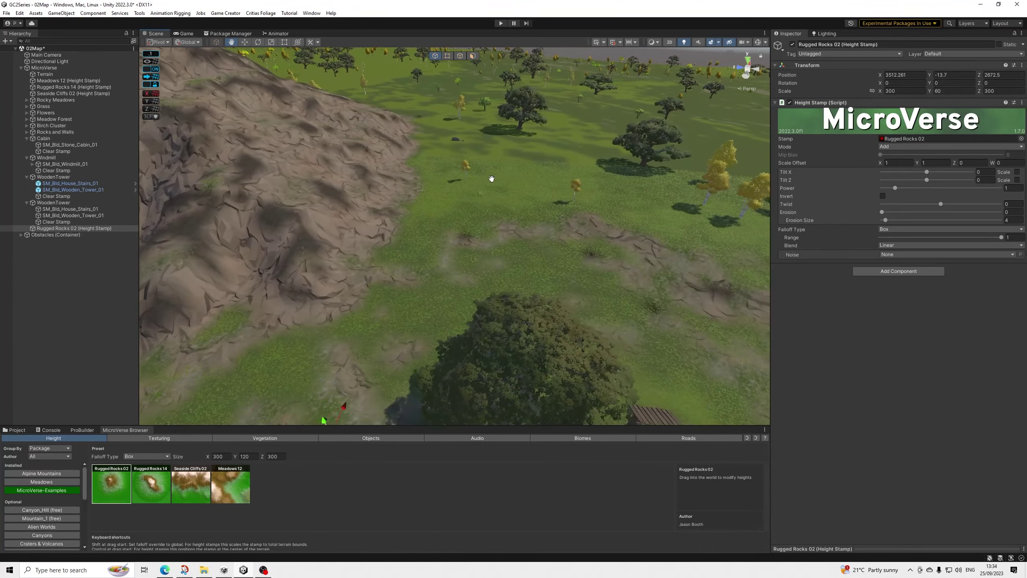
- Add a Rugged Rocks 14 height stamp from the MicroVerse examples beside the Rugged Rocks 02 mountain, and set its Y scale to 60
middle_drag(491, 179, 631, 211)
right_drag(630, 210, 71, 199)
middle_drag(69, 197, 225, 379)
scroll(432, 227, down, 5)
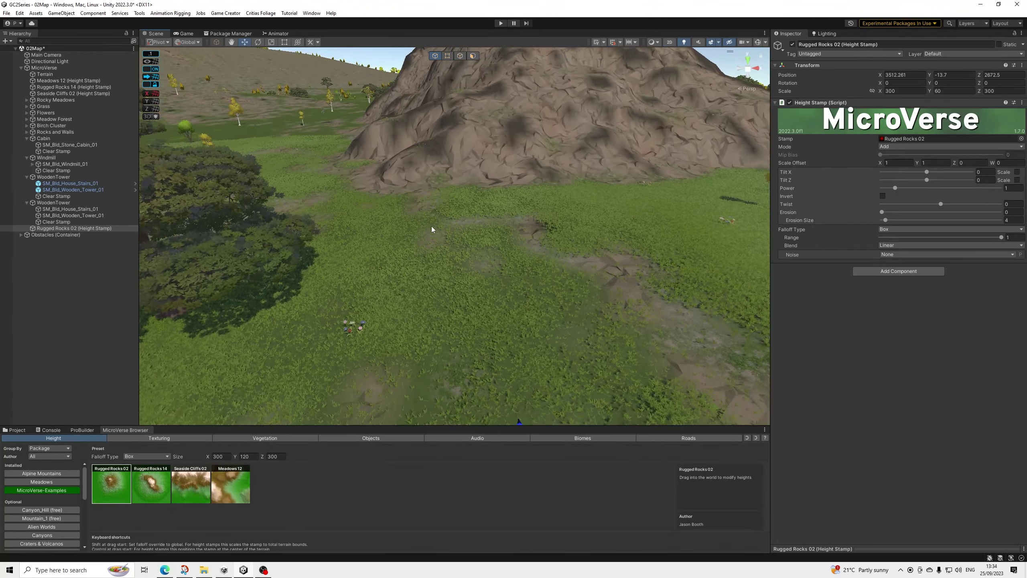
scroll(384, 232, down, 3)
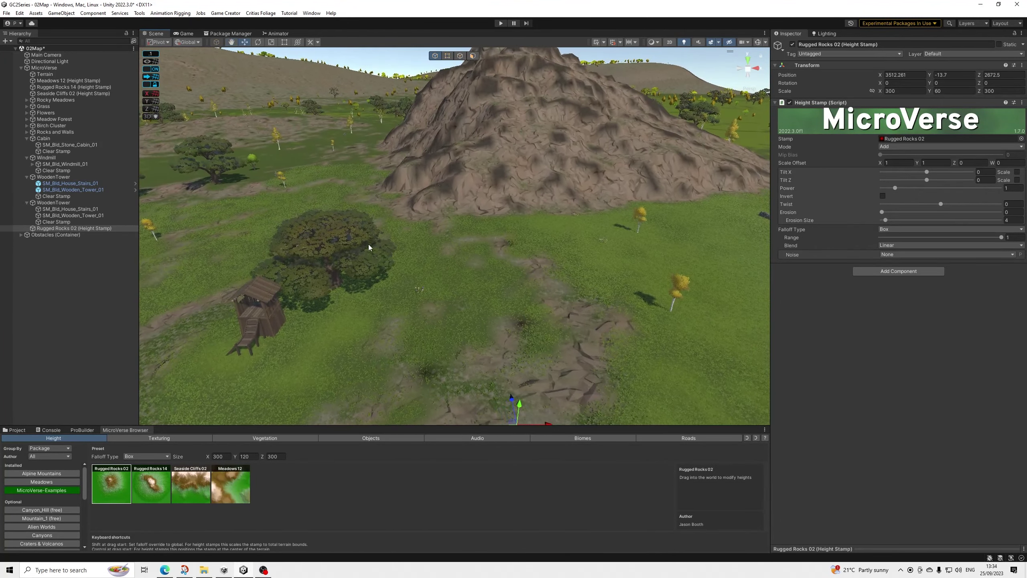
alt+drag(369, 244, 419, 295)
drag(153, 491, 562, 150)
scroll(564, 162, down, 10)
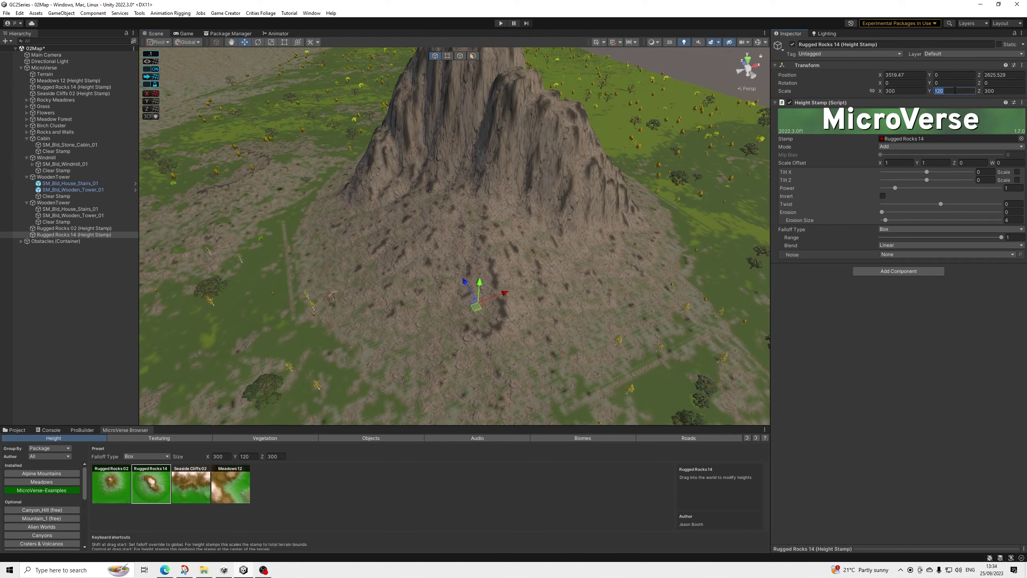
text(60)
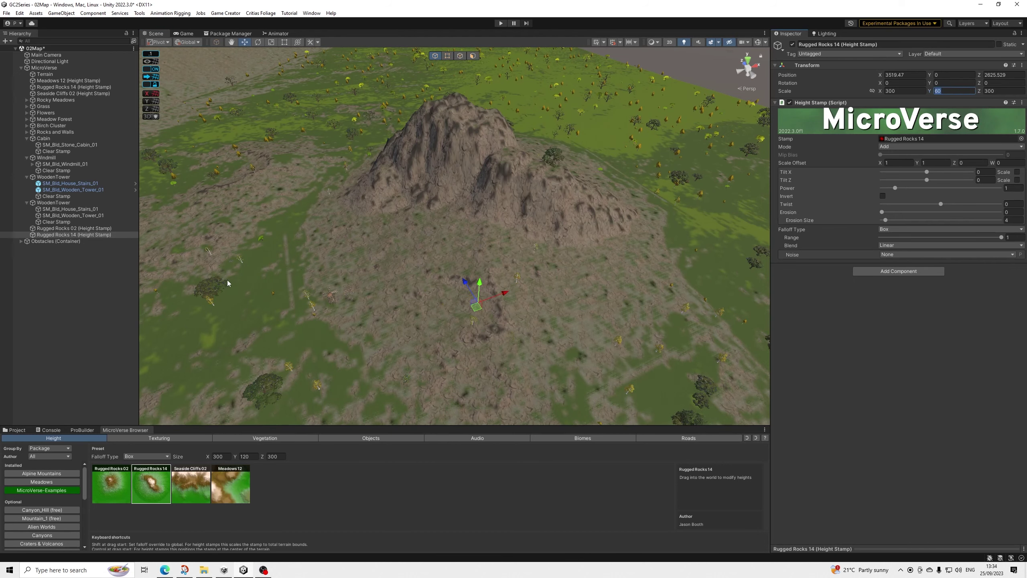
- Lower the new Rugged Rocks 14 stamp to -44 on Y and shift it to about 3507.3 on X
drag(483, 287, 479, 312)
scroll(518, 180, up, 5)
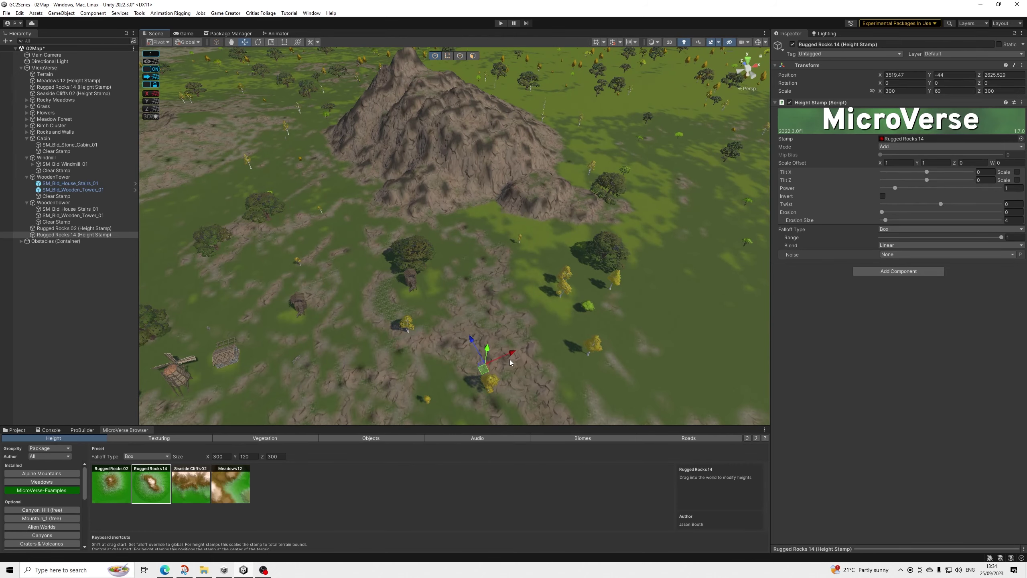
drag(512, 355, 498, 360)
- Examine the combined mountain and its lower rock outcrop from several sides, including from the wooden towers and the windmill
mouse_move(501, 271)
alt+mouse_down()
mouse_move(492, 207)
mouse_move(413, 195)
mouse_move(542, 254)
mouse_move(514, 255)
alt+mouse_up()
scroll(489, 225, up, 4)
scroll(515, 256, up, 3)
right_drag(515, 255, 512, 227)
middle_drag(512, 230, 376, 300)
scroll(520, 207, down, 5)
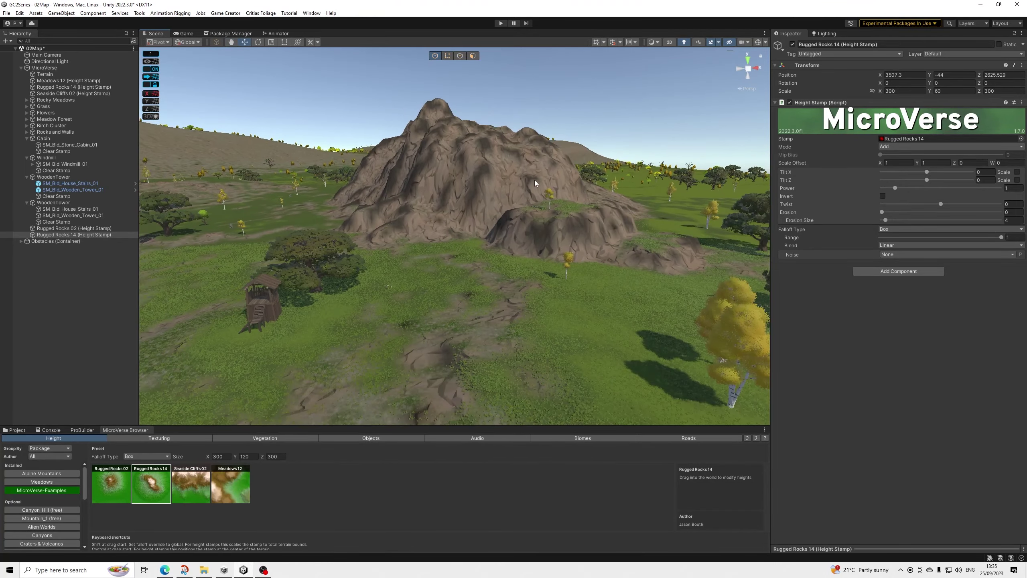
alt+drag(558, 215, 478, 252)
mouse_move(478, 252)
middle_down()
mouse_move(326, 320)
mouse_move(486, 269)
middle_up()
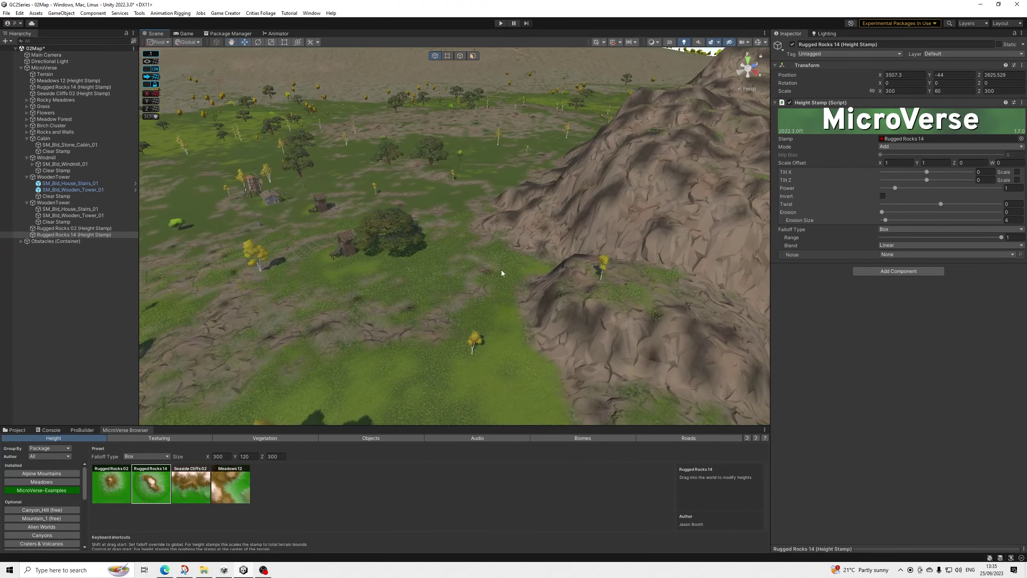
alt+drag(500, 270, 710, 242)
middle_drag(643, 247, 594, 255)
right_drag(595, 255, 481, 237)
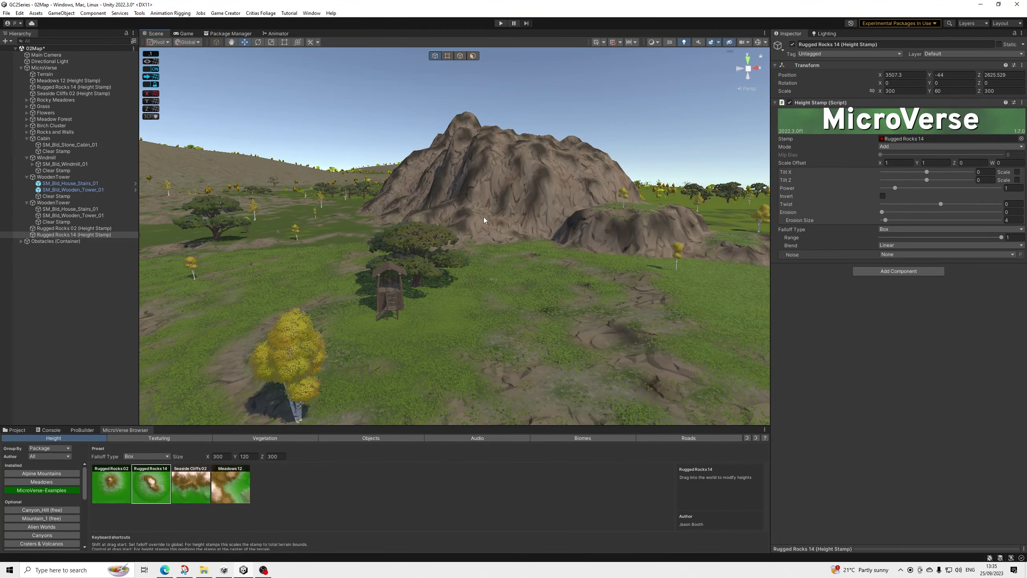
scroll(458, 224, up, 2)
scroll(452, 207, up, 10)
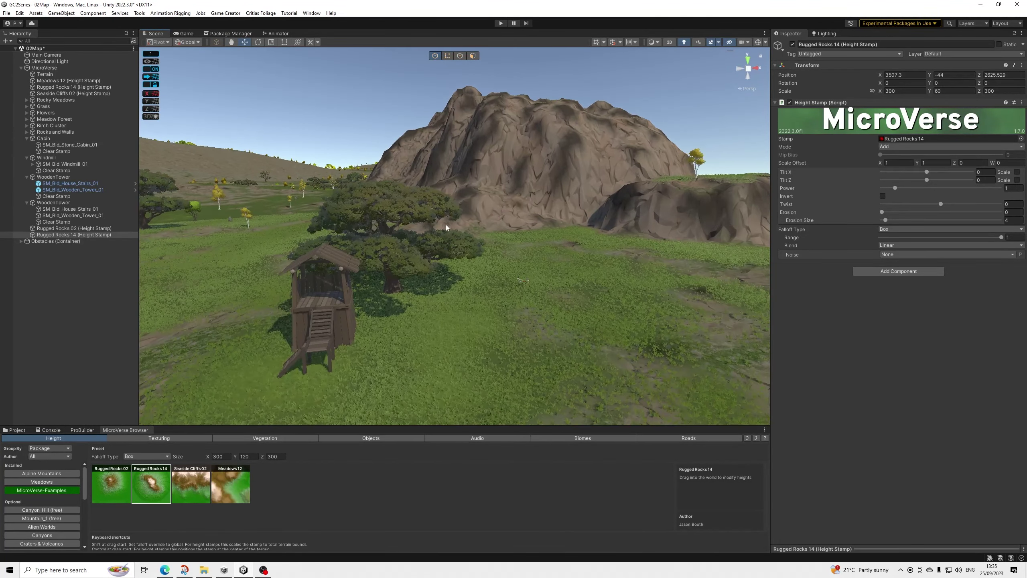
alt+drag(467, 191, 482, 314)
scroll(485, 286, down, 10)
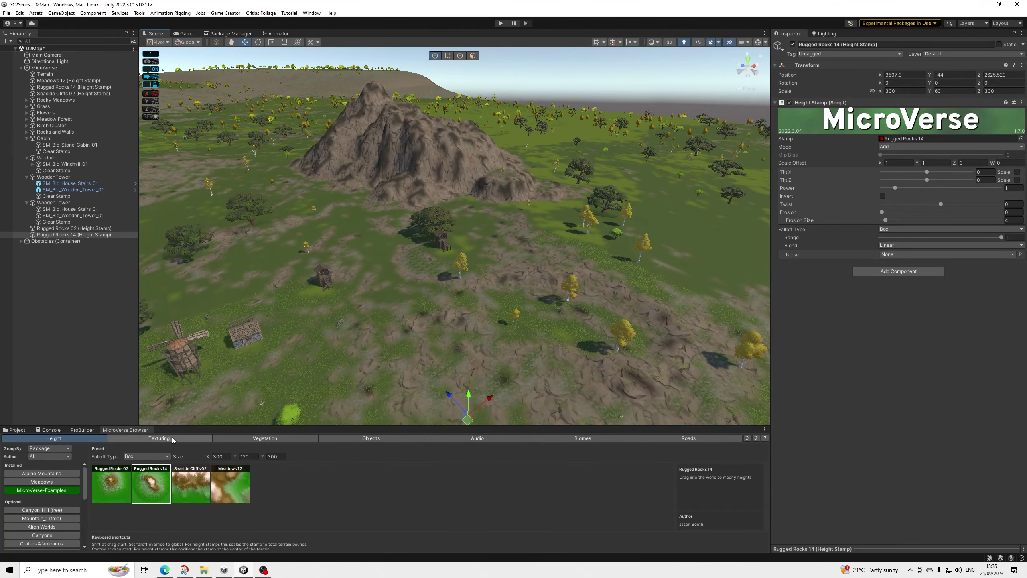
- Place the Synty Meadow Forest Water object in the scene near the mountain, at about 3431.9 on X and 2494.6 on Z
click(368, 438)
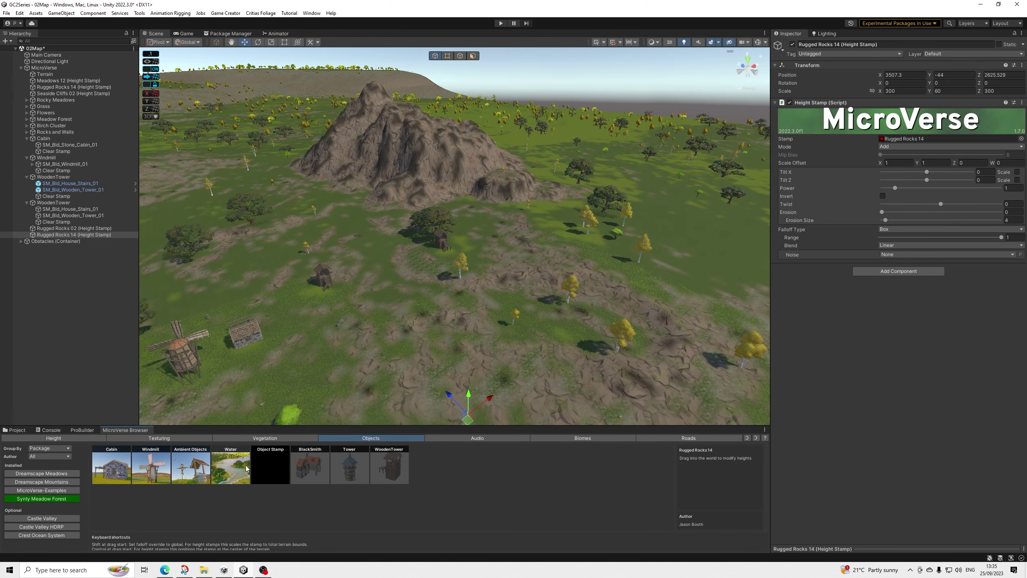
scroll(427, 338, down, 5)
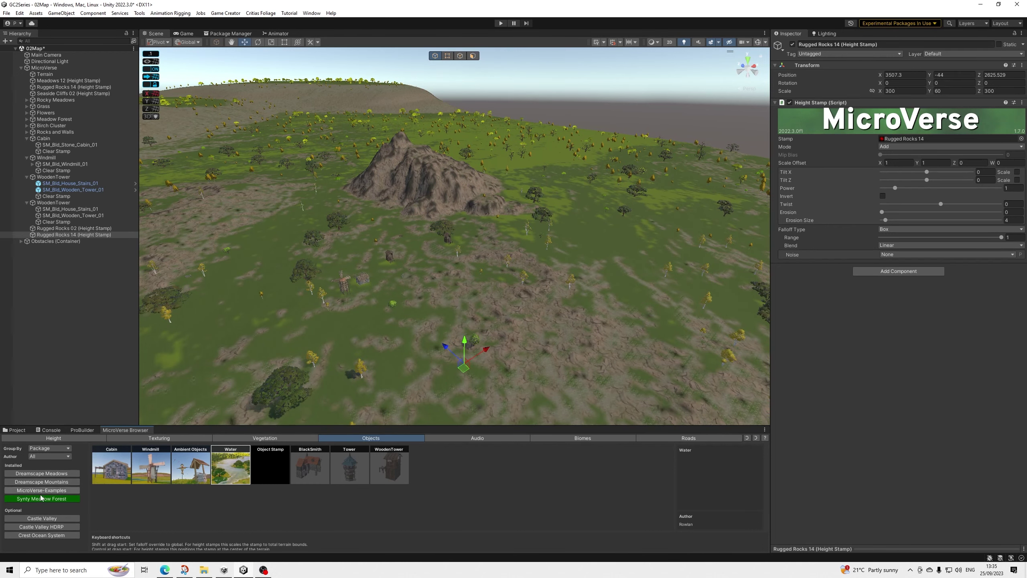
click(60, 474)
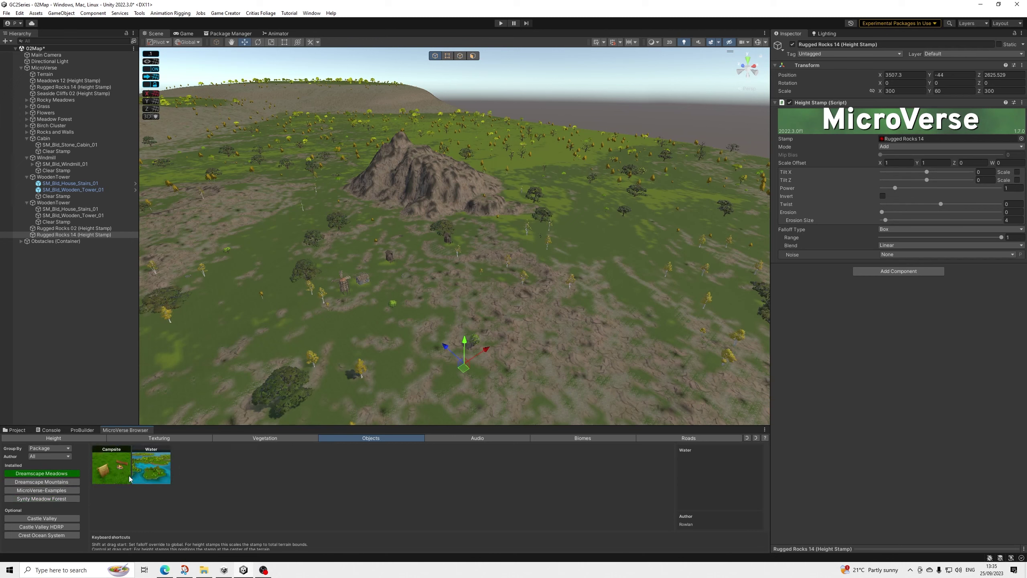
click(56, 499)
drag(234, 461, 550, 363)
scroll(533, 356, down, 3)
middle_drag(524, 350, 492, 265)
scroll(501, 279, up, 8)
scroll(492, 265, down, 2)
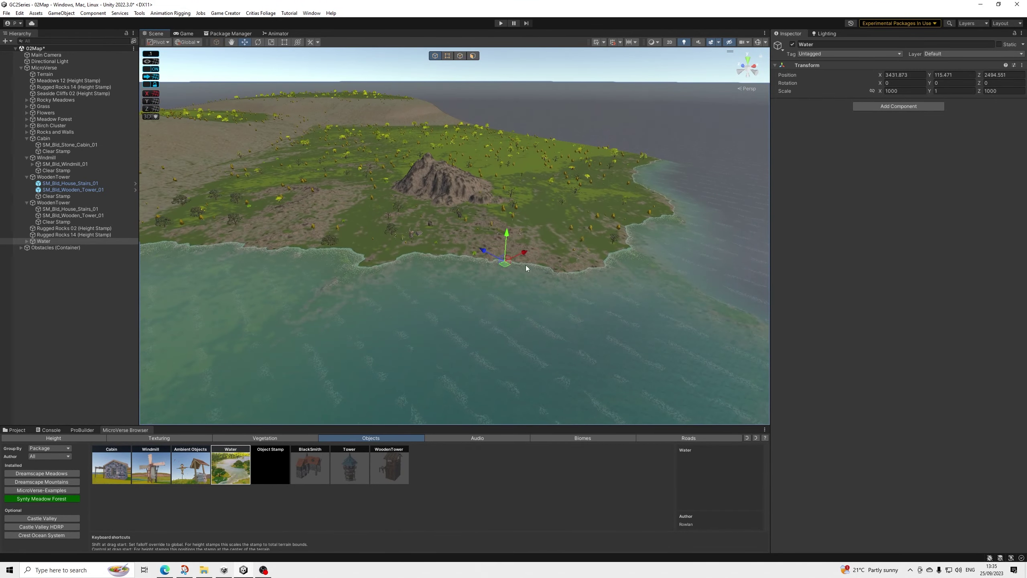
- Lower the Water object to about 69 on Y
alt+drag(619, 253, 468, 257)
right_drag(469, 261, 373, 237)
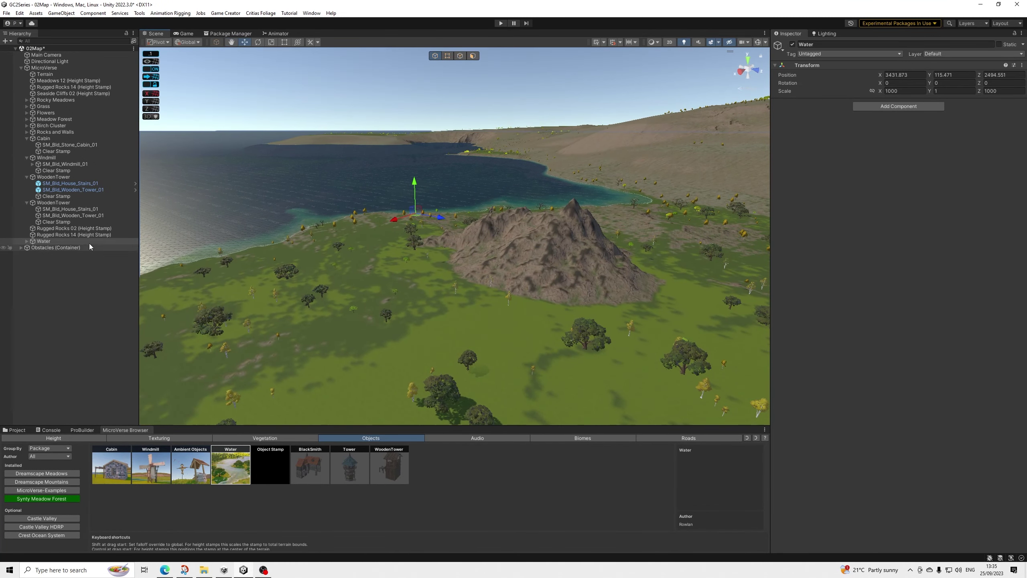
drag(416, 184, 416, 197)
middle_drag(417, 197, 524, 285)
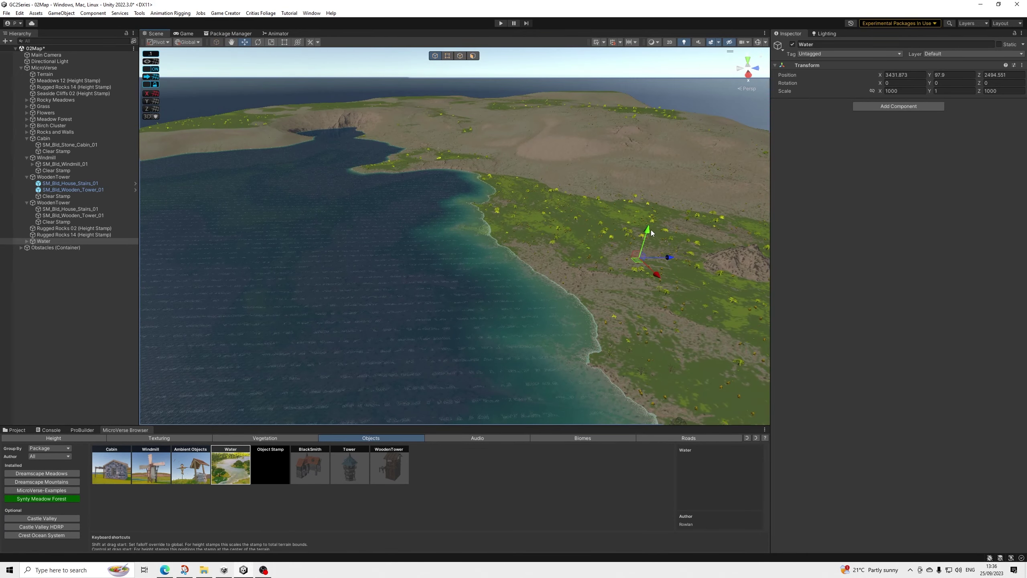
drag(651, 230, 647, 243)
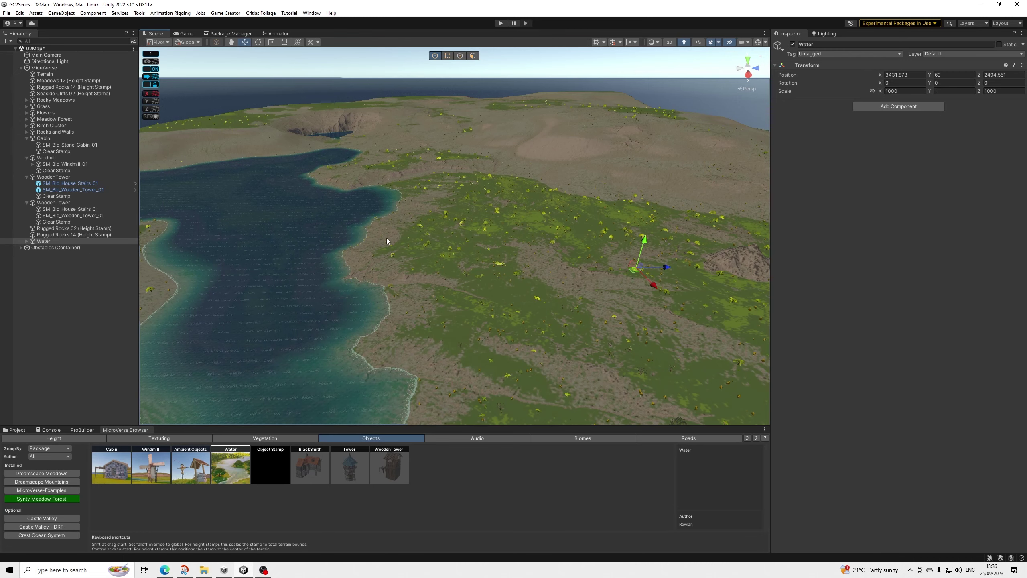
- Examine the shoreline and the bays where the lowered water meets the meadow and the surrounding hills
alt+drag(388, 240, 259, 276)
middle_drag(514, 289, 293, 251)
middle_drag(409, 268, 339, 342)
alt+drag(366, 263, 428, 287)
middle_drag(457, 300, 287, 263)
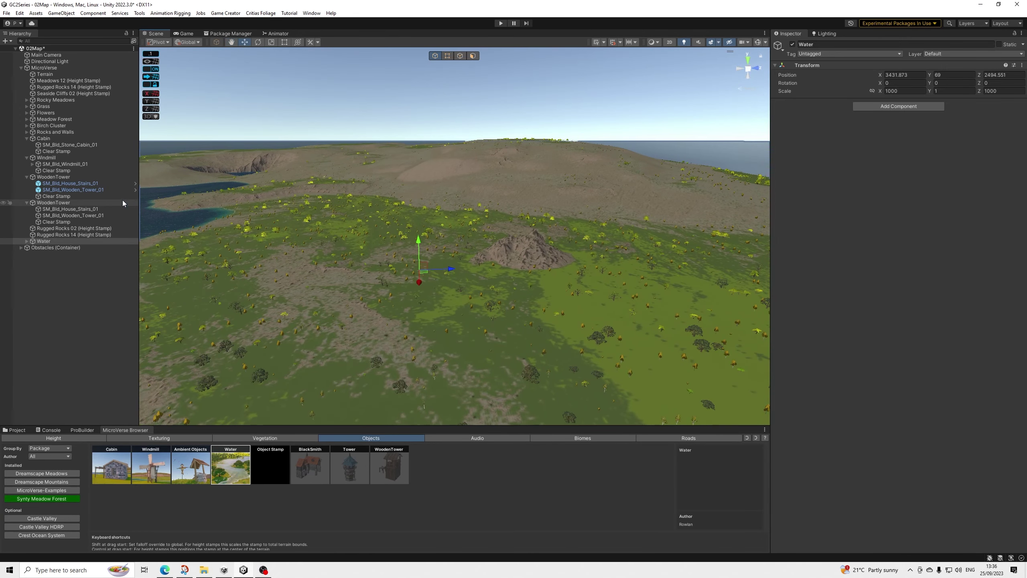
click(51, 235)
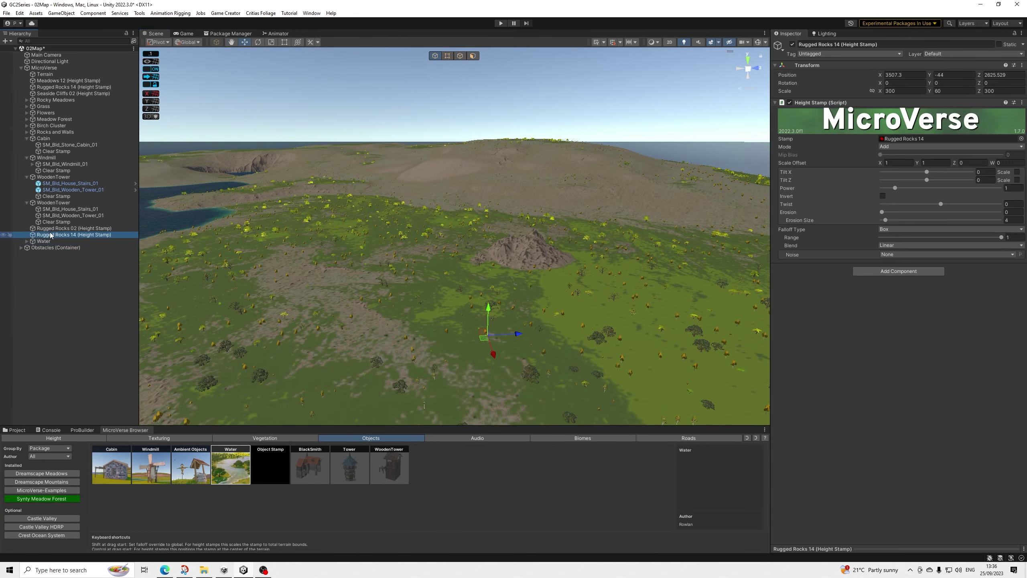
click(39, 298)
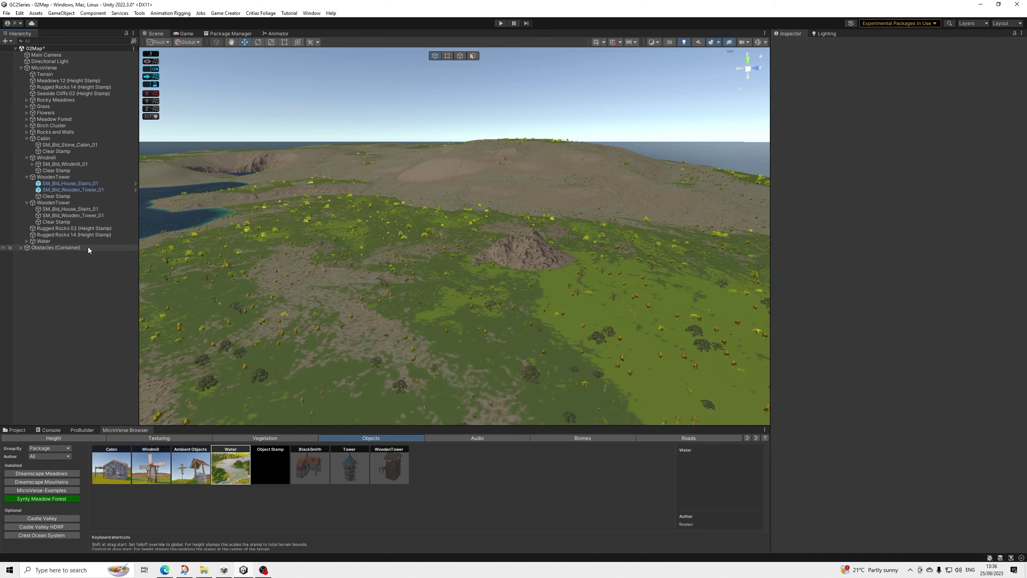
alt+drag(368, 309, 498, 315)
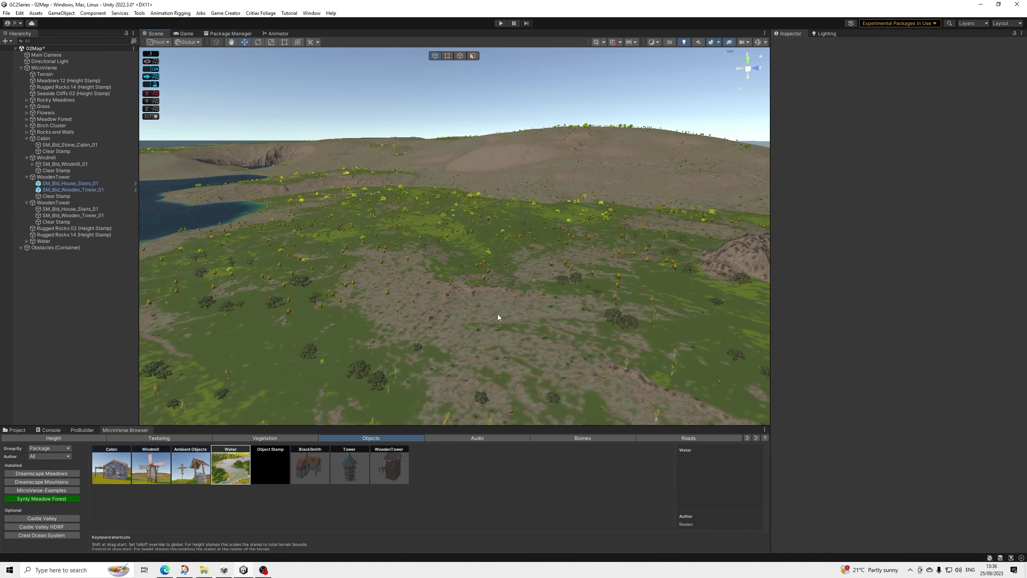
alt+drag(420, 280, 364, 279)
alt+drag(442, 96, 192, 294)
middle_drag(192, 294, 390, 17)
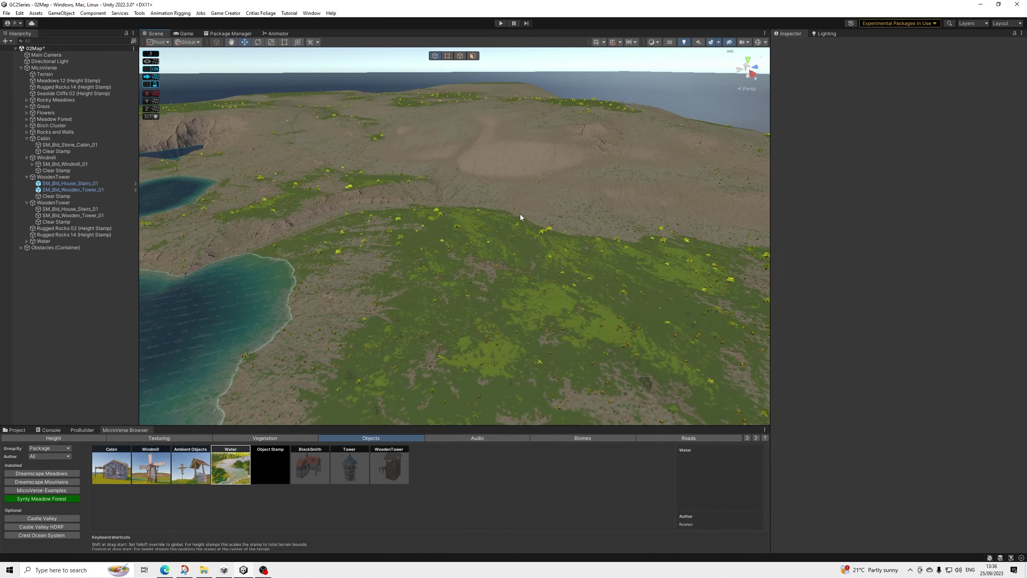
- Survey the inland meadow, its bare rocky patches and the mountain on the way back to the wooden towers
alt+drag(521, 214, 447, 194)
middle_drag(530, 227, 495, 87)
scroll(483, 94, up, 4)
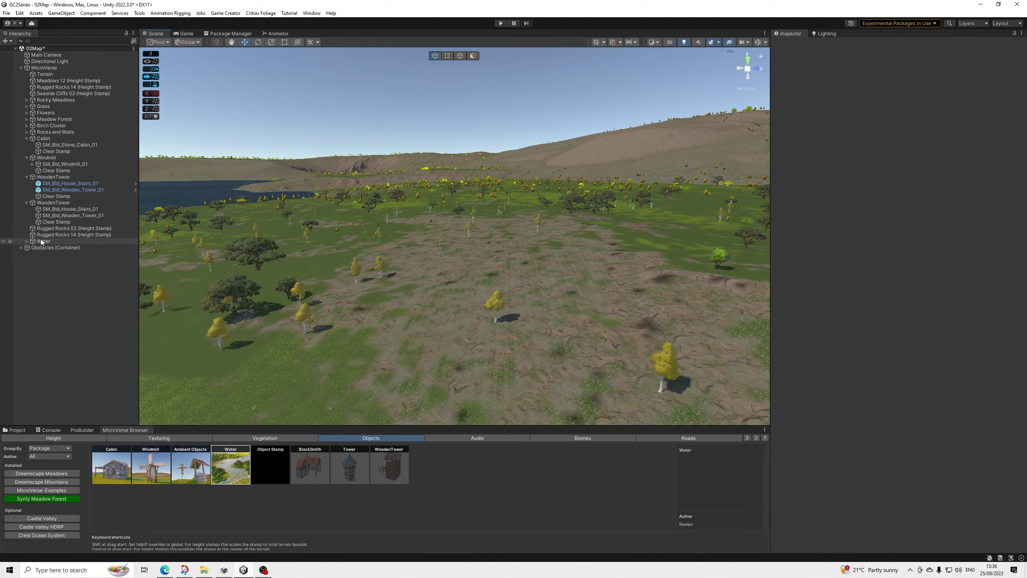
right_drag(260, 317, 404, 323)
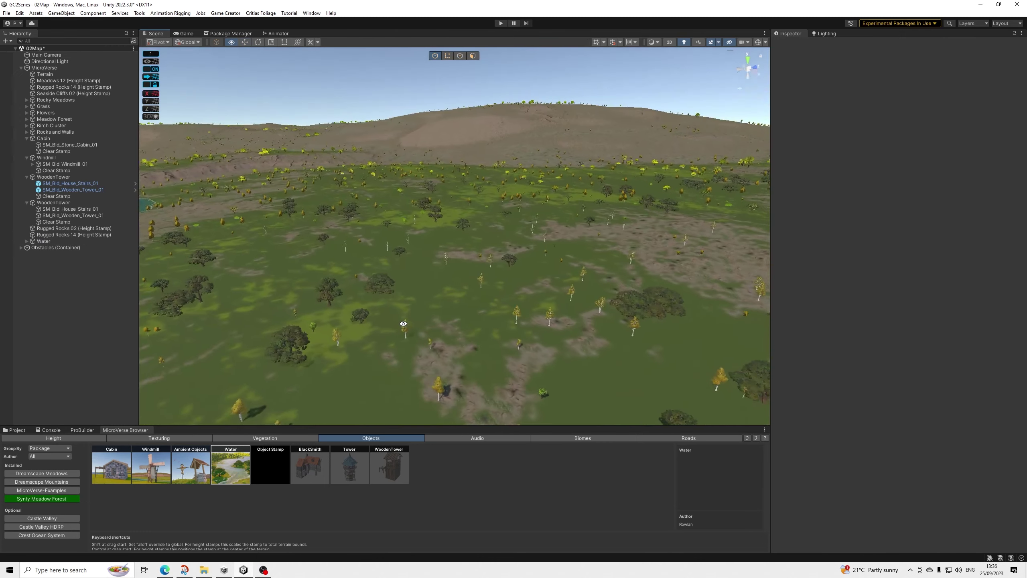
scroll(407, 314, down, 3)
middle_drag(408, 311, 218, 339)
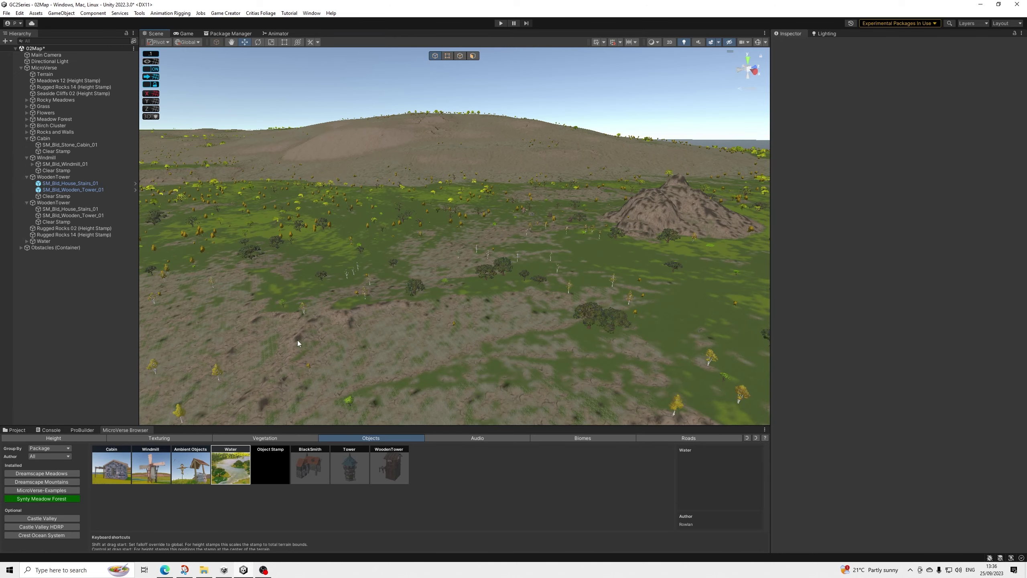
scroll(376, 297, up, 4)
middle_drag(437, 292, 355, 351)
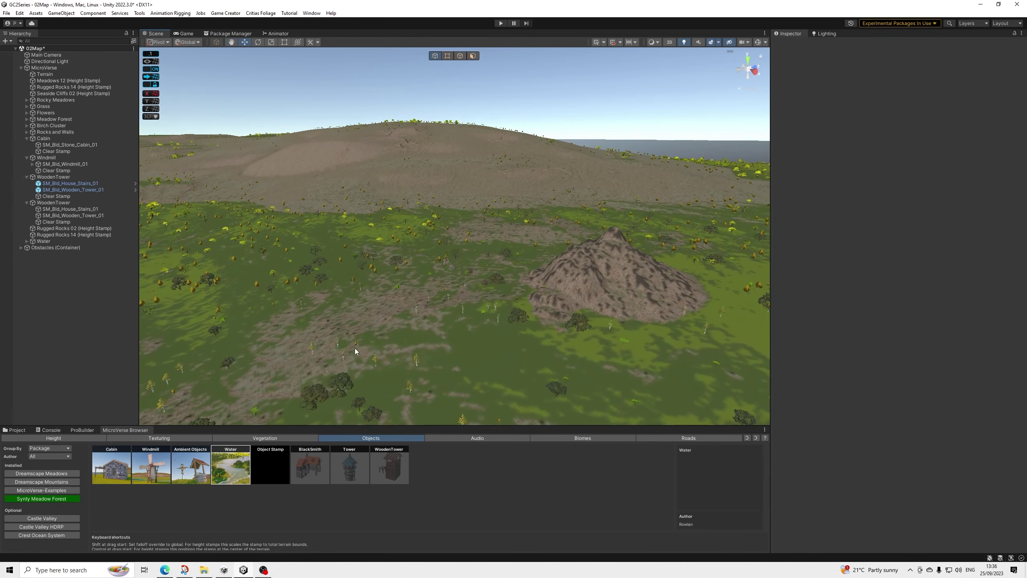
scroll(376, 339, up, 8)
scroll(418, 324, up, 10)
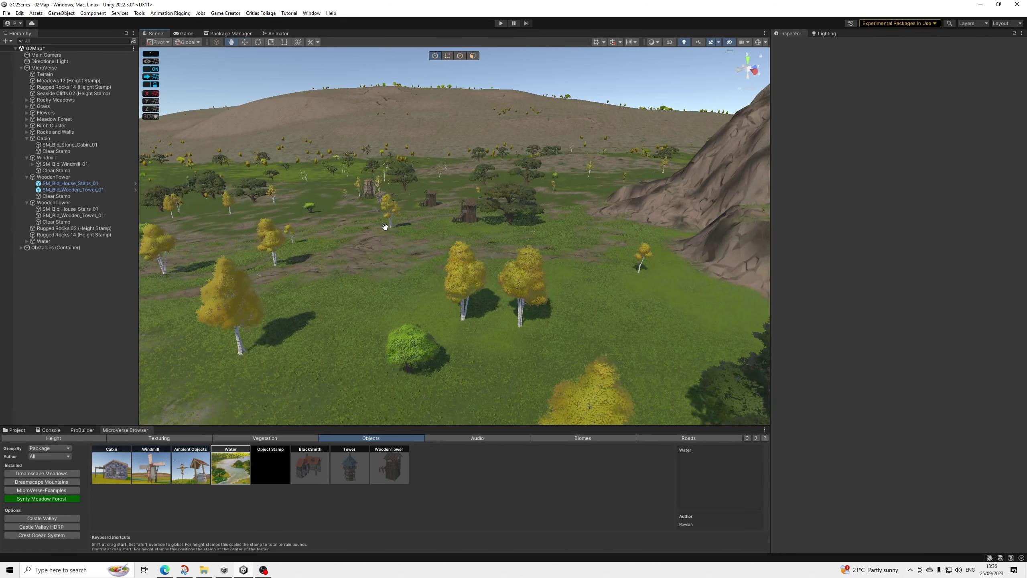
- Set the Y rotation of the first WoodenTower group, farther from the large tree, to 180, and check its new orientation
right_drag(397, 267, 463, 296)
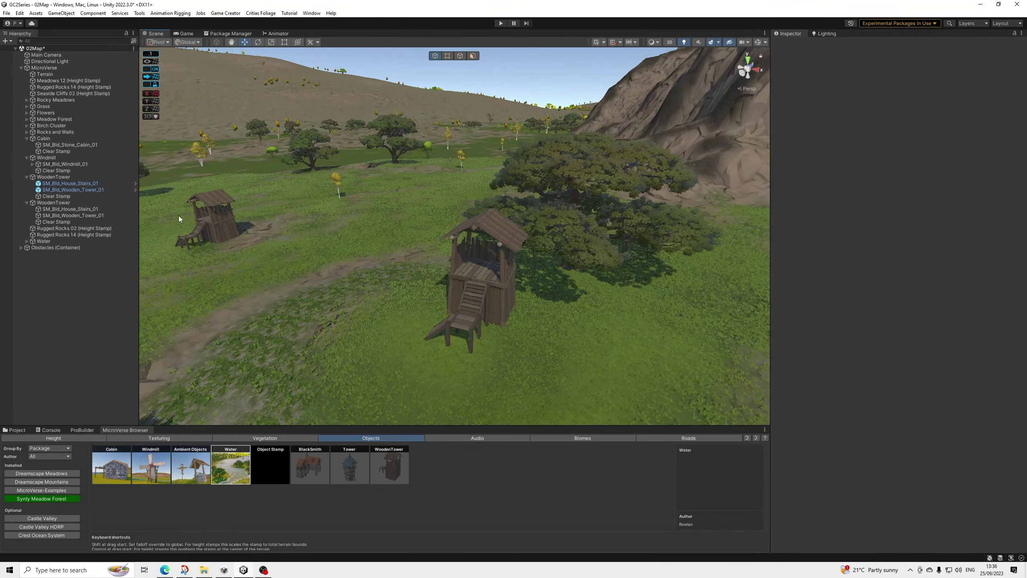
click(214, 218)
click(53, 177)
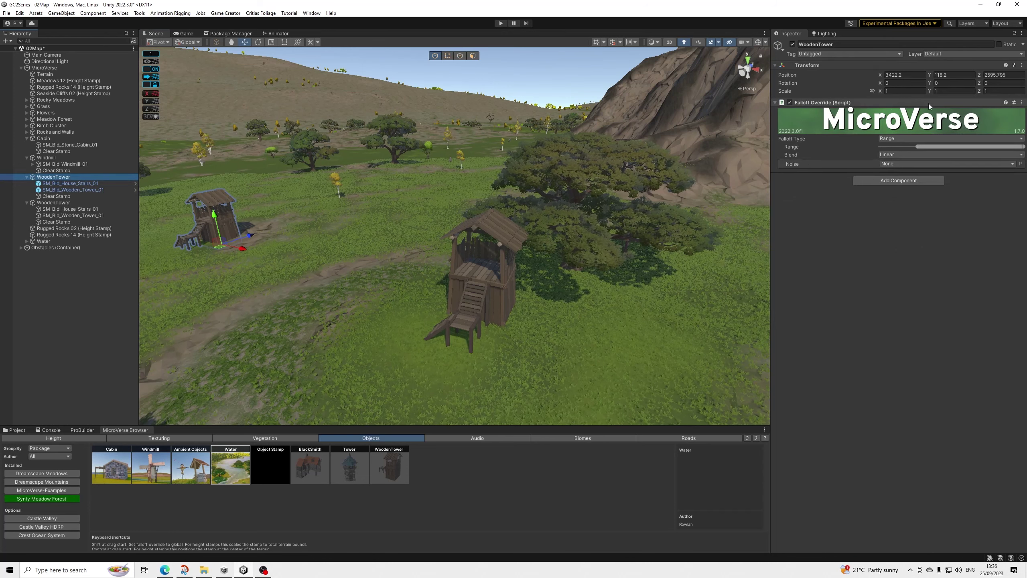
click(953, 83)
text(180)
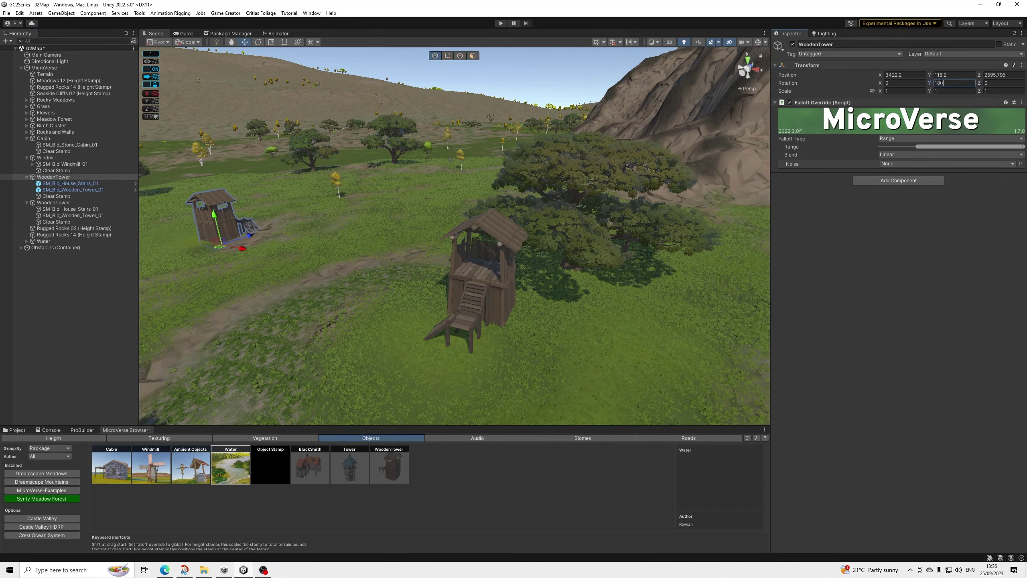
alt+drag(305, 196, 502, 205)
scroll(502, 206, up, 4)
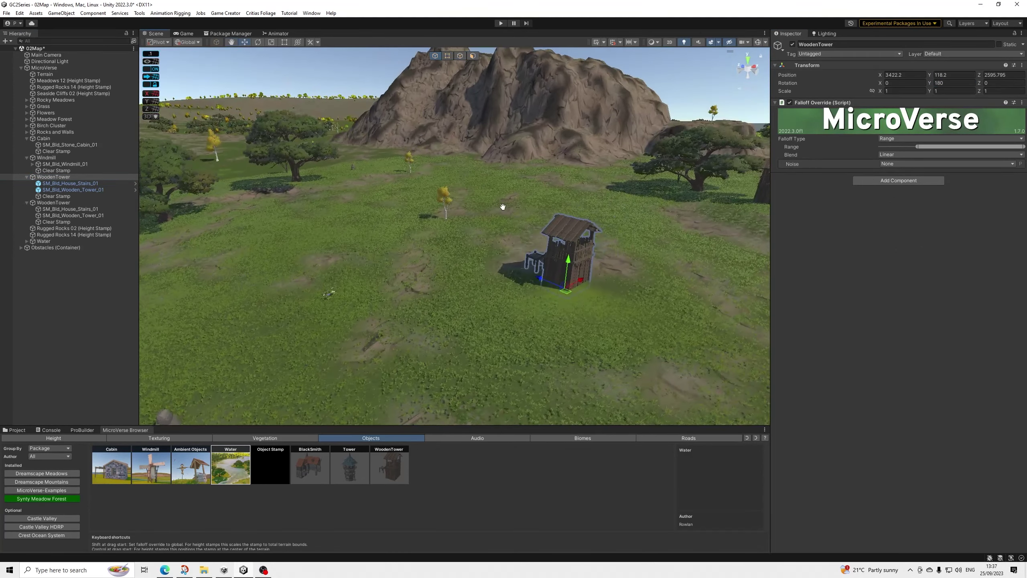
middle_drag(503, 206, 406, 207)
scroll(406, 207, up, 2)
right_drag(424, 213, 443, 234)
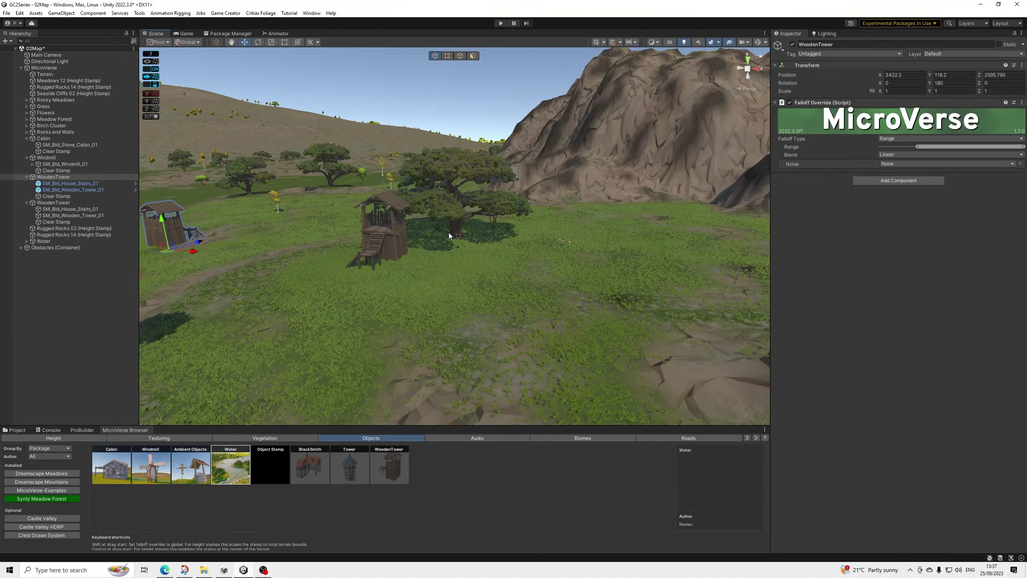